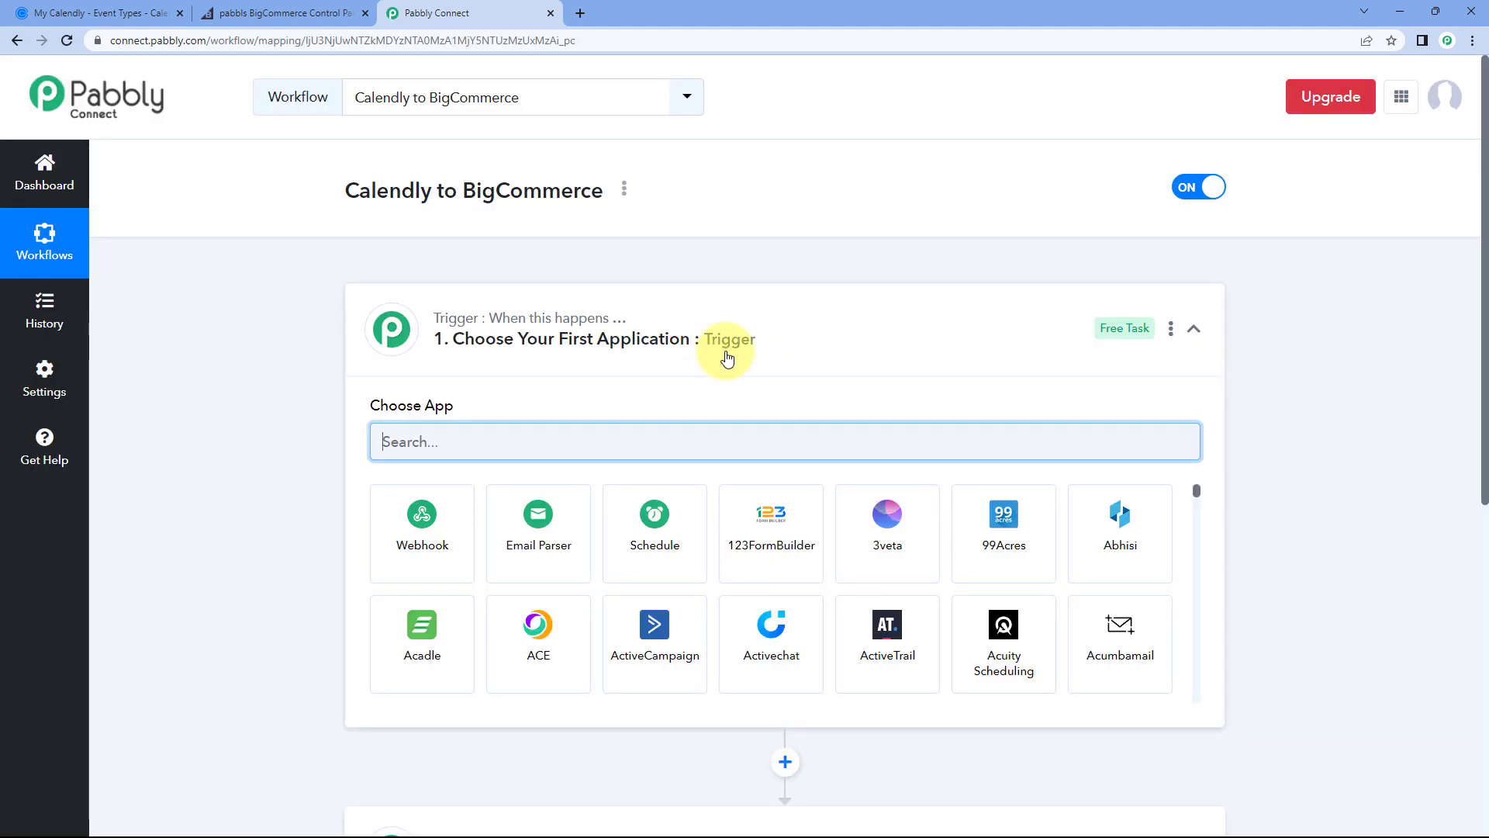
pyautogui.click(725, 349)
pyautogui.scroll(-1, 262, 352)
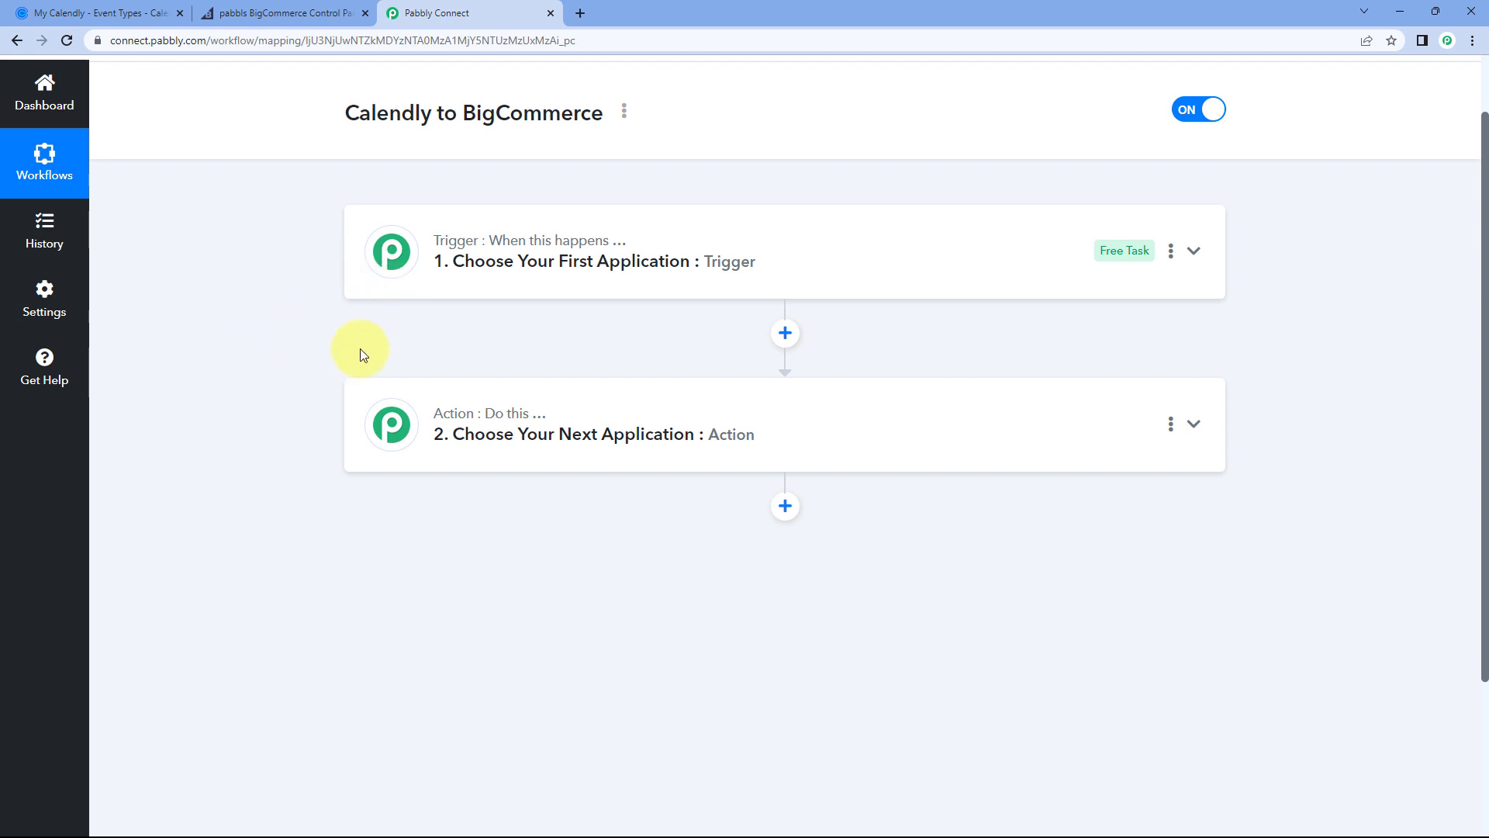
pyautogui.moveTo(392, 427)
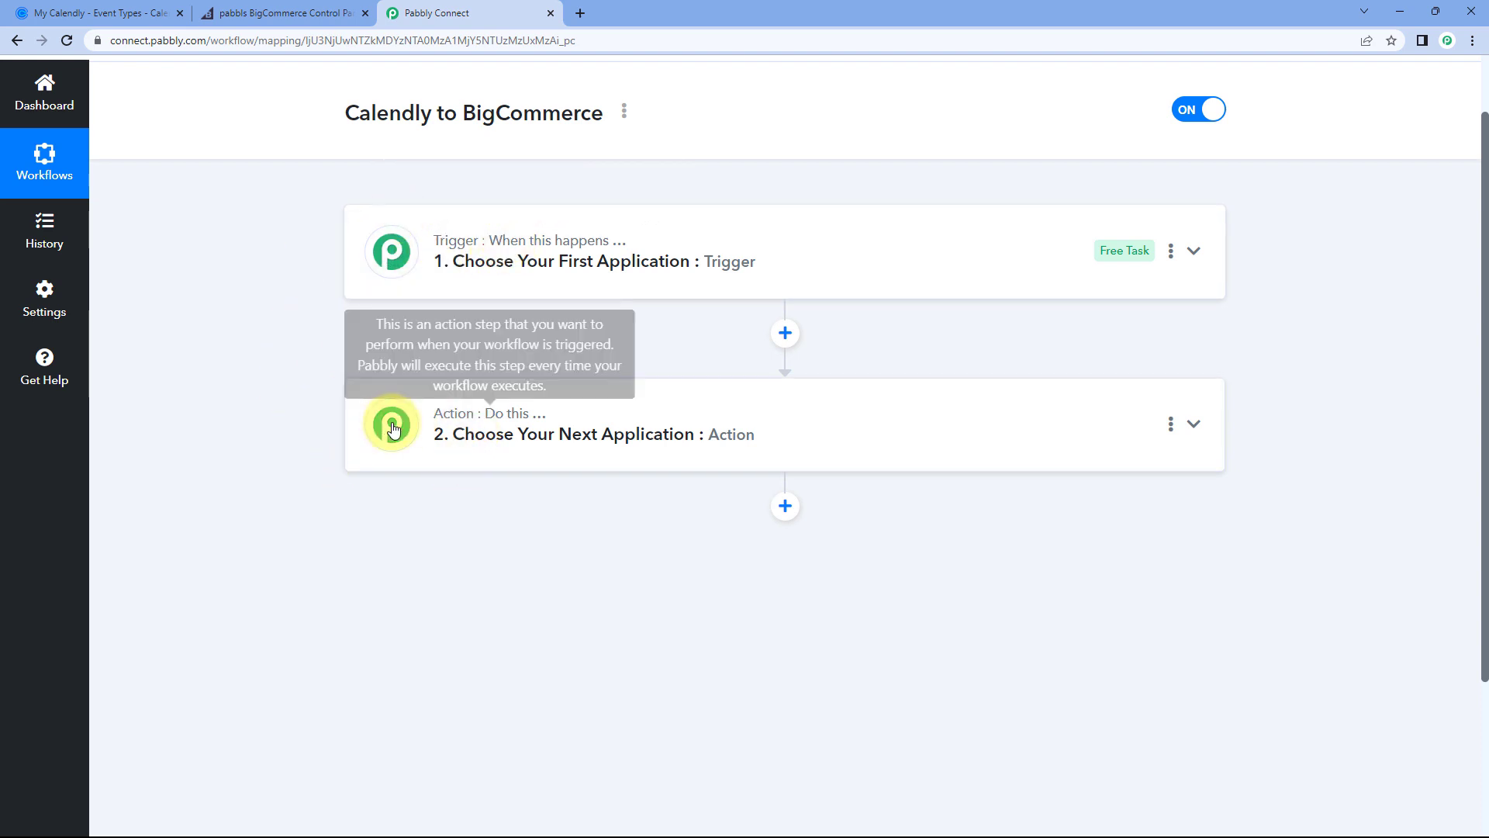
pyautogui.moveTo(471, 232)
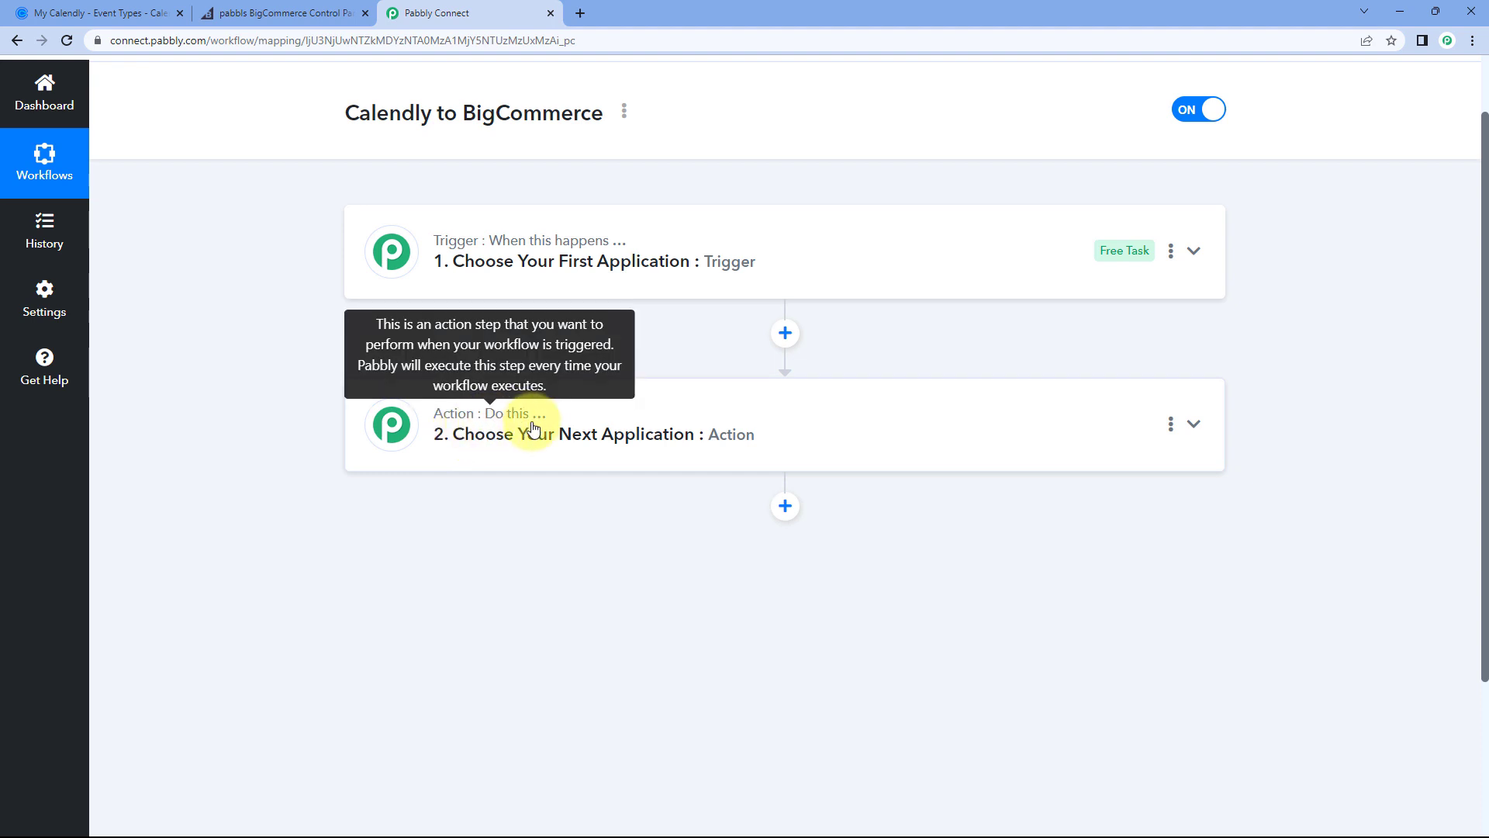
pyautogui.click(746, 258)
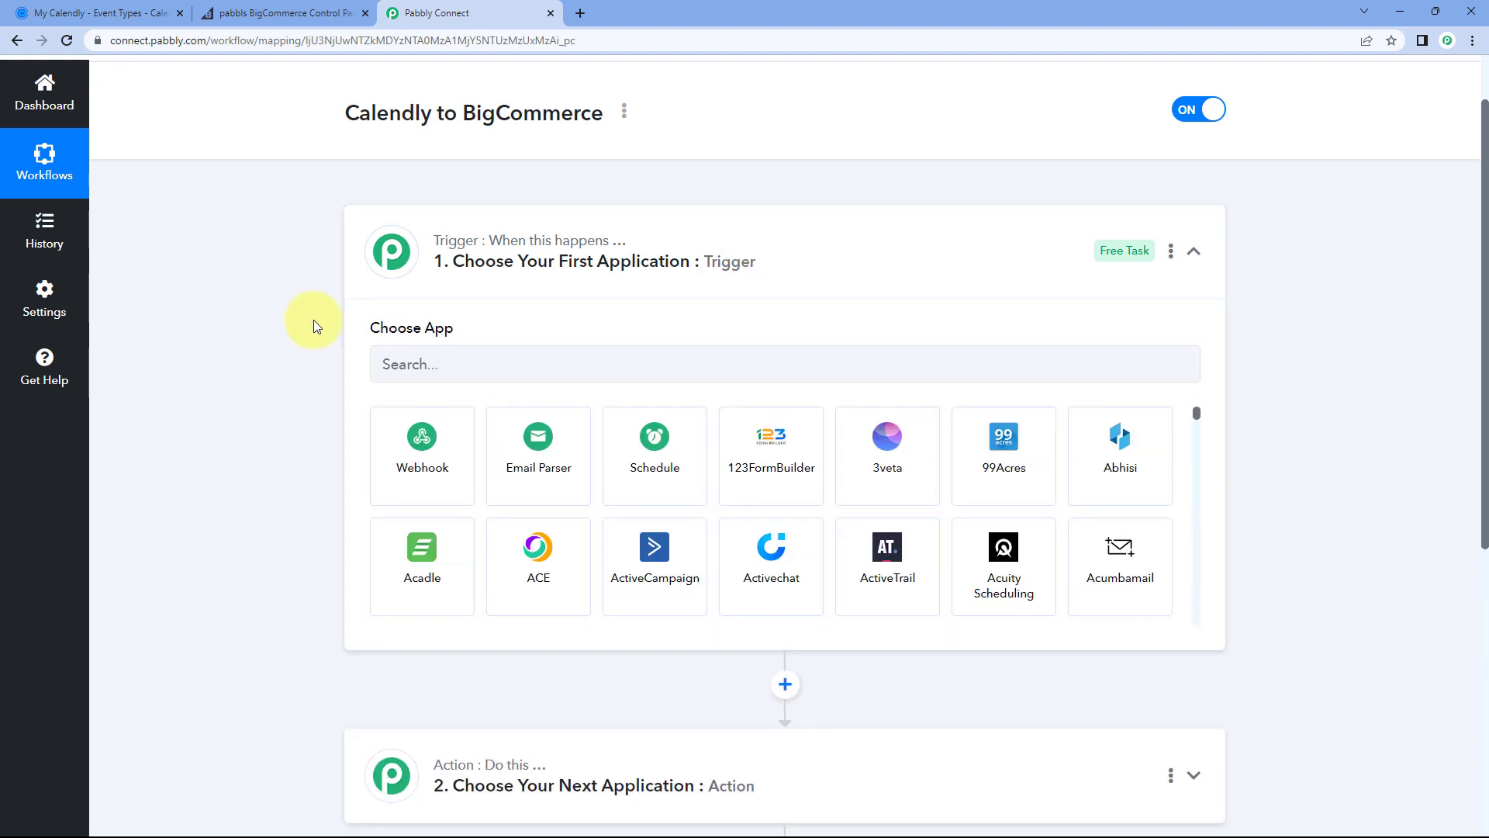
pyautogui.scroll(-3, 314, 320)
pyautogui.scroll(1, 313, 320)
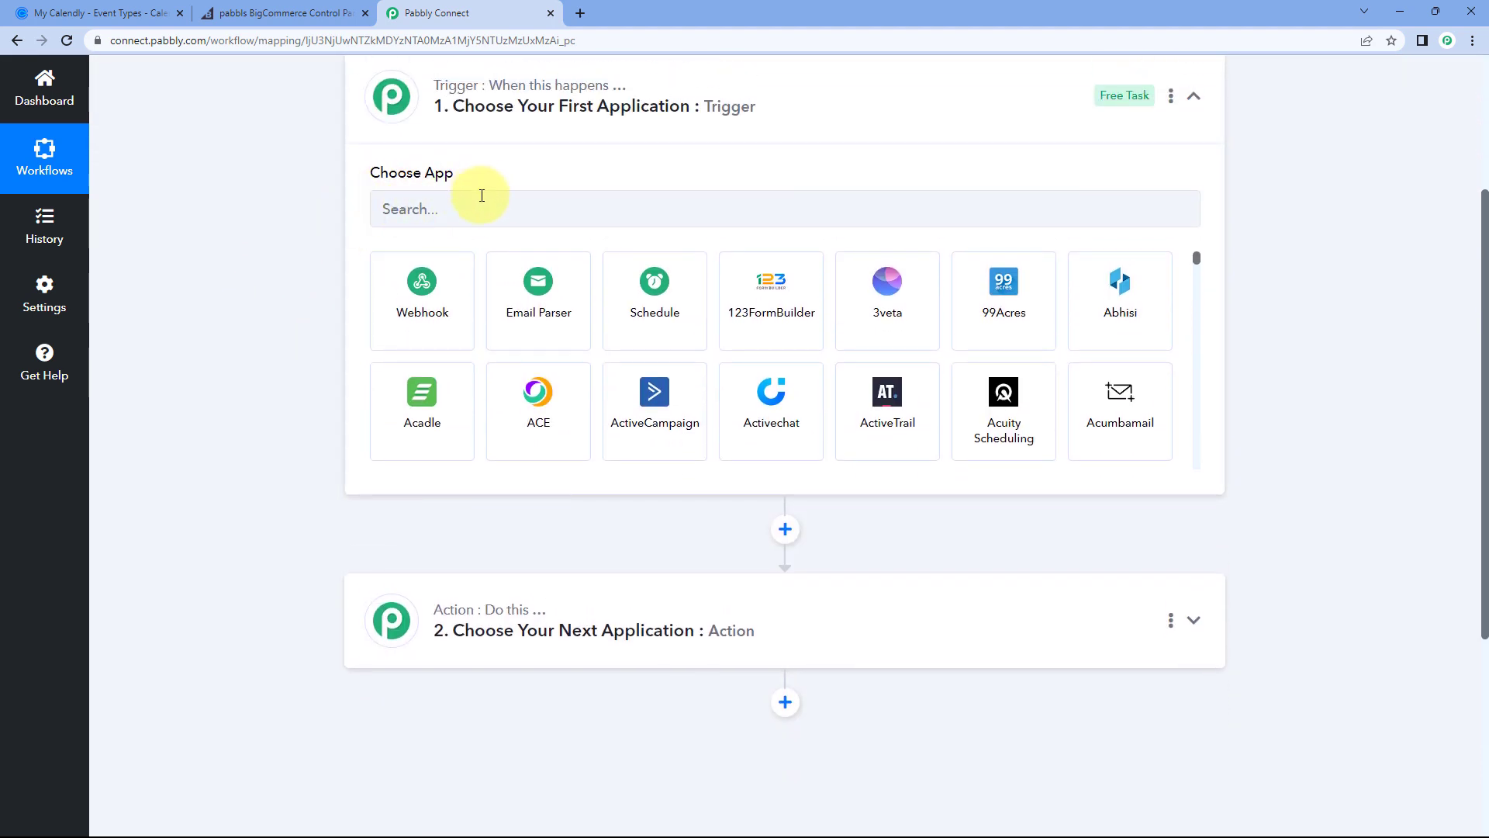
pyautogui.click(150, 6)
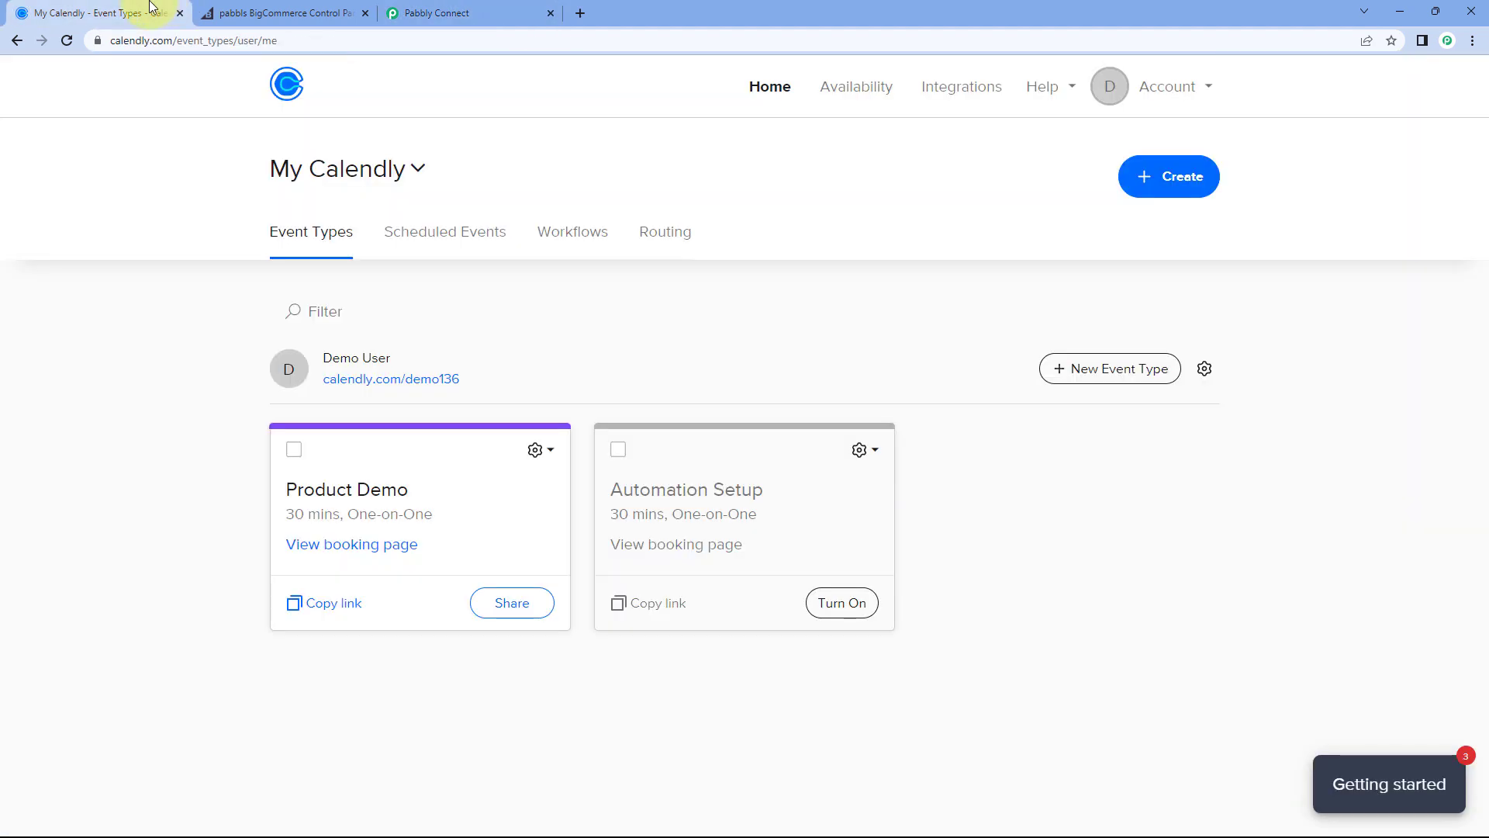
pyautogui.click(557, 6)
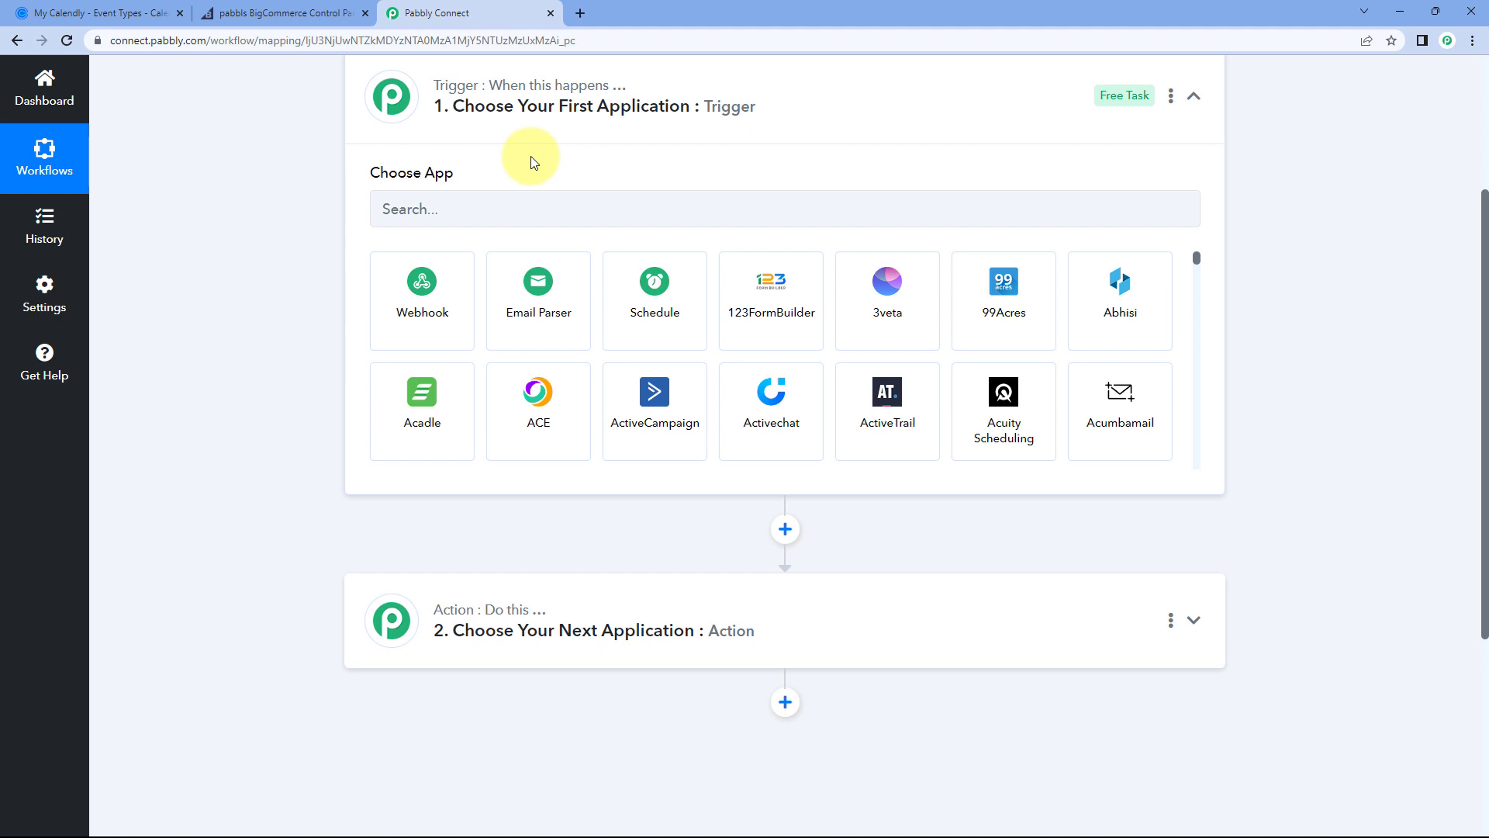
pyautogui.click(81, 13)
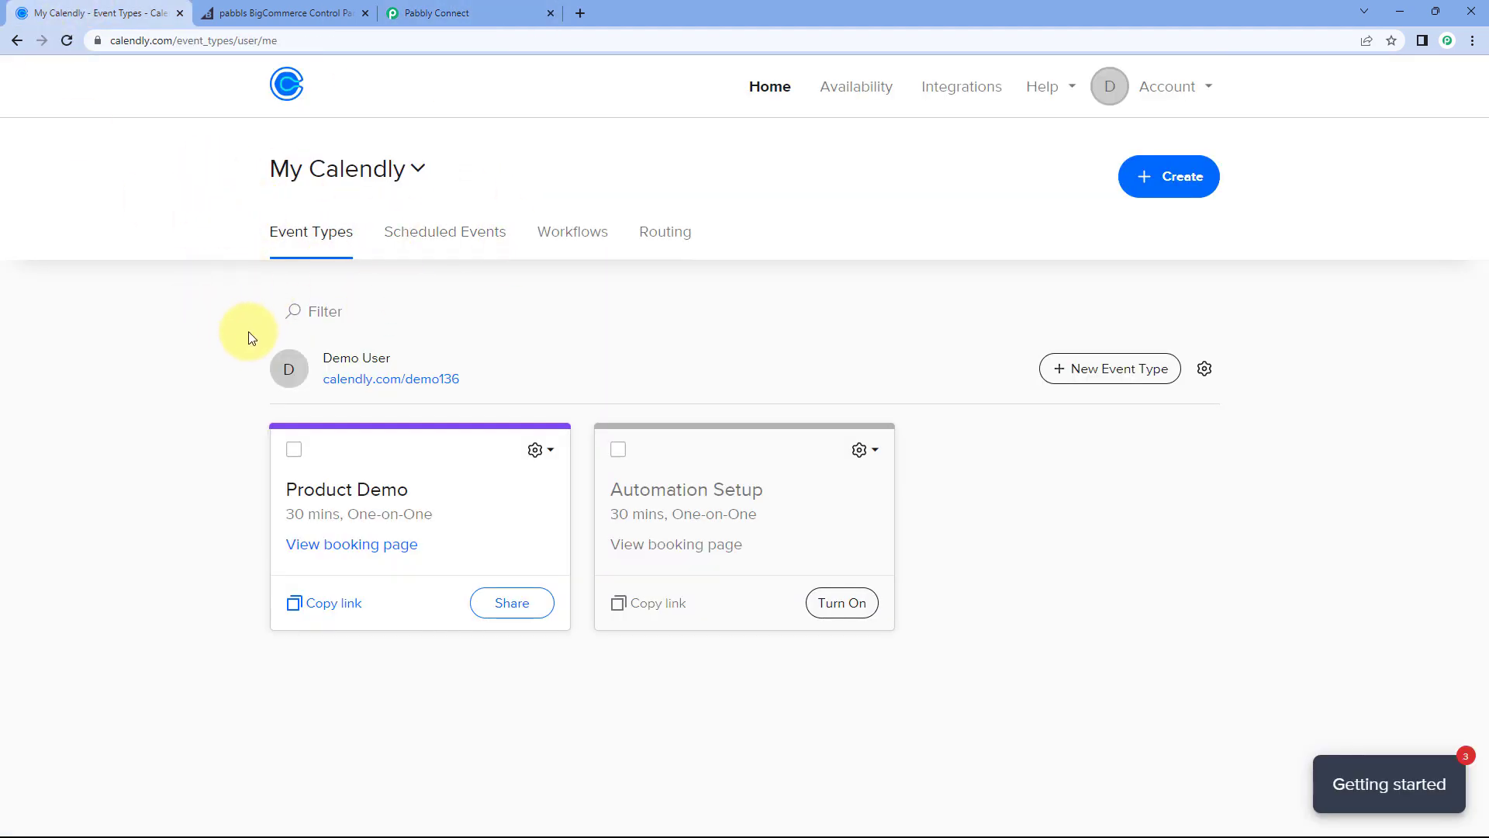
pyautogui.click(437, 13)
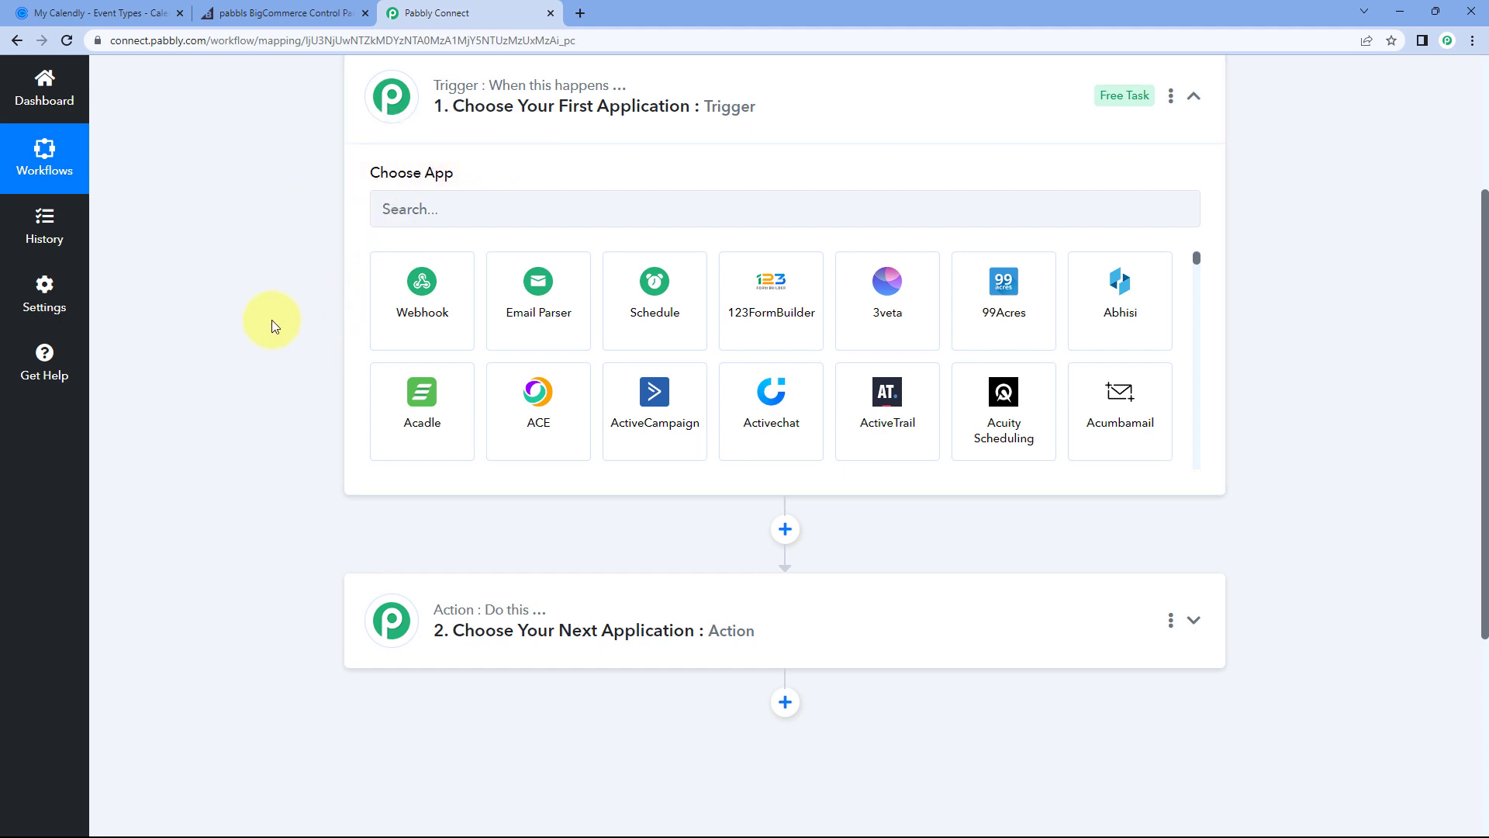
pyautogui.scroll(-1, 272, 326)
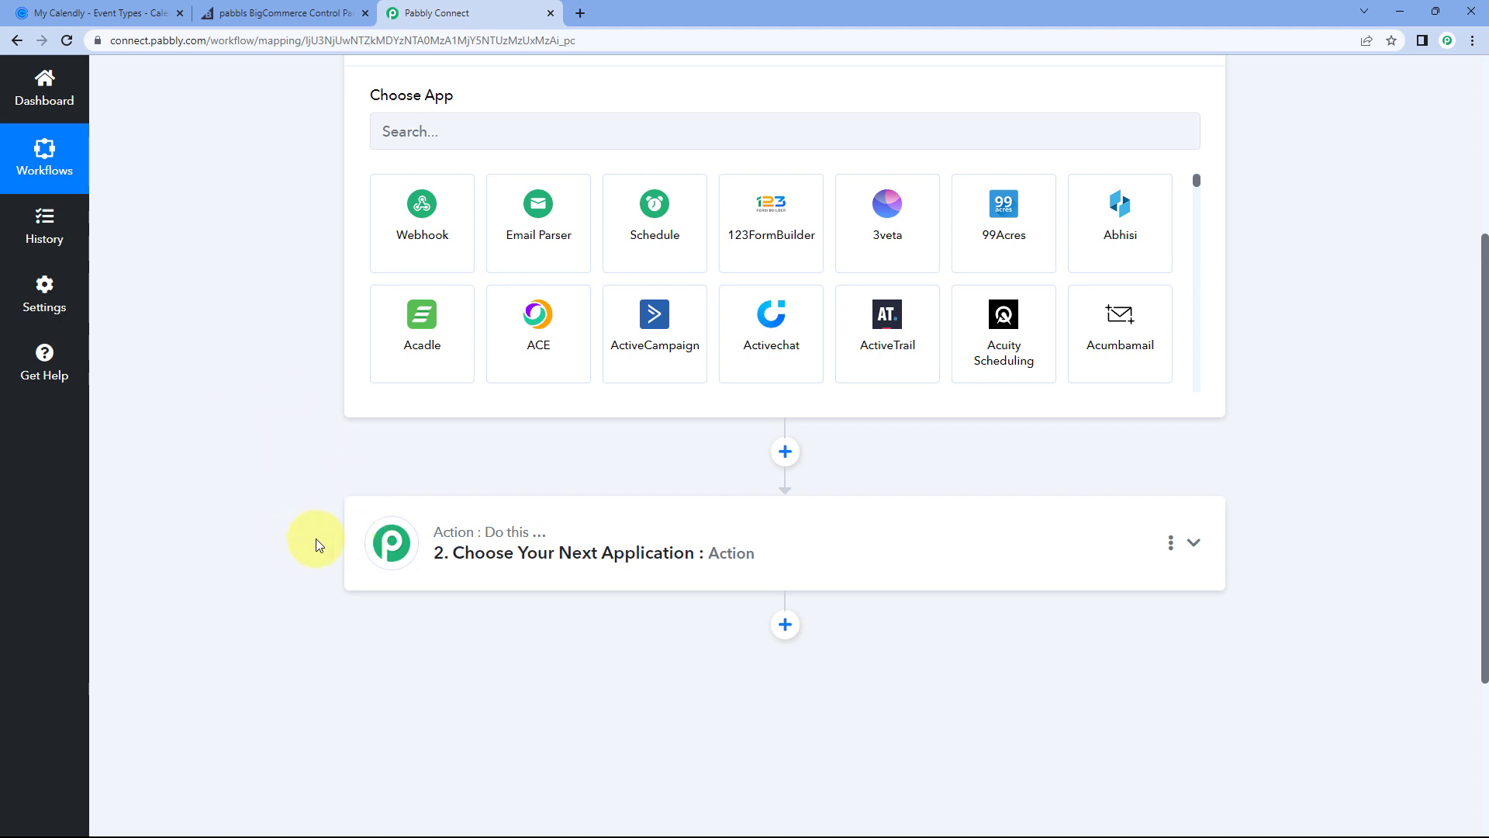
pyautogui.scroll(2, 338, 424)
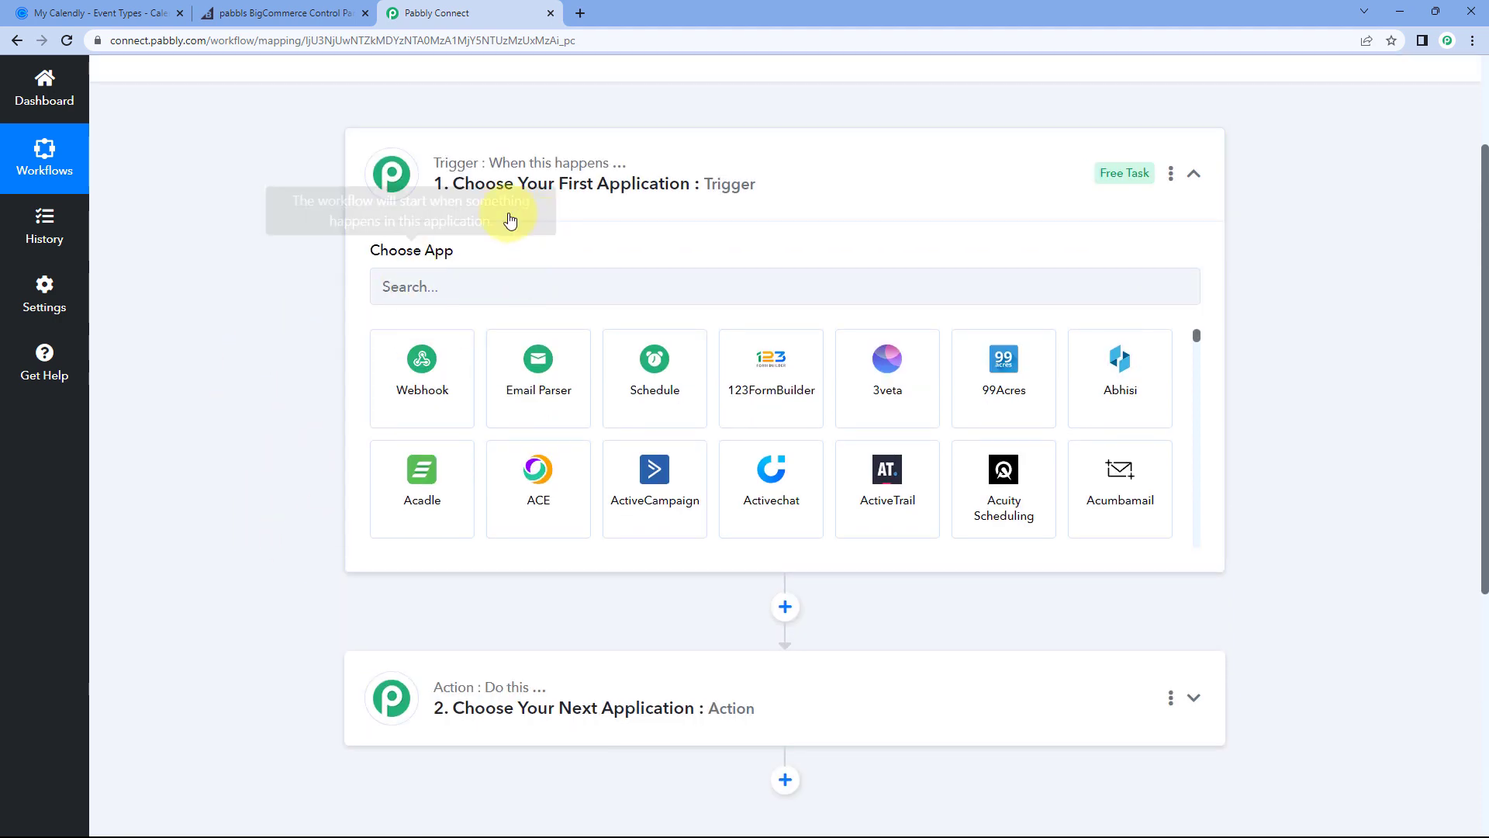
# Step: Search 'Calen' and select Calendly as the trigger app
pyautogui.click(441, 282)
pyautogui.write('Calen')
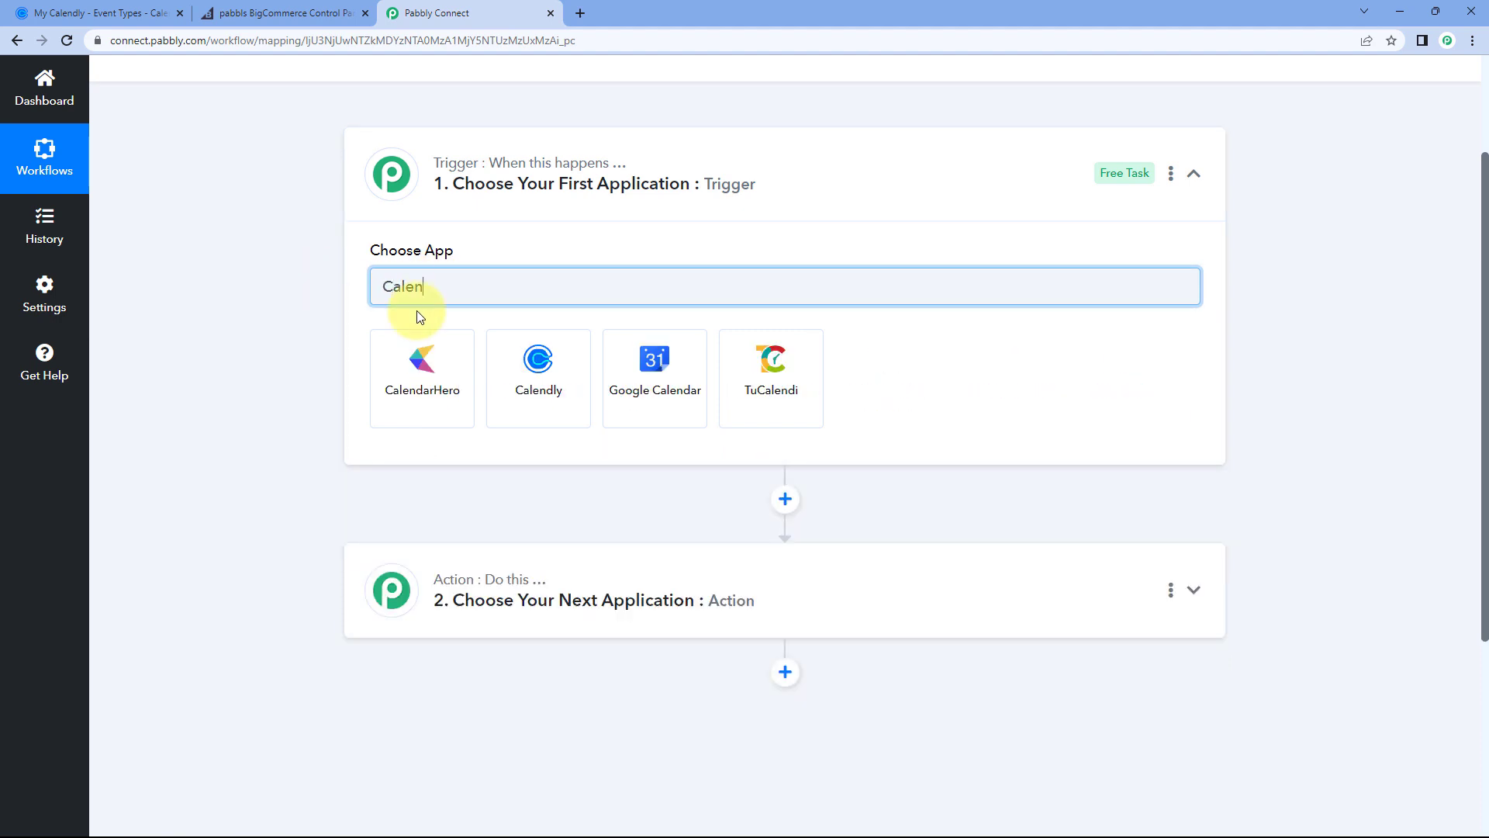
pyautogui.click(536, 361)
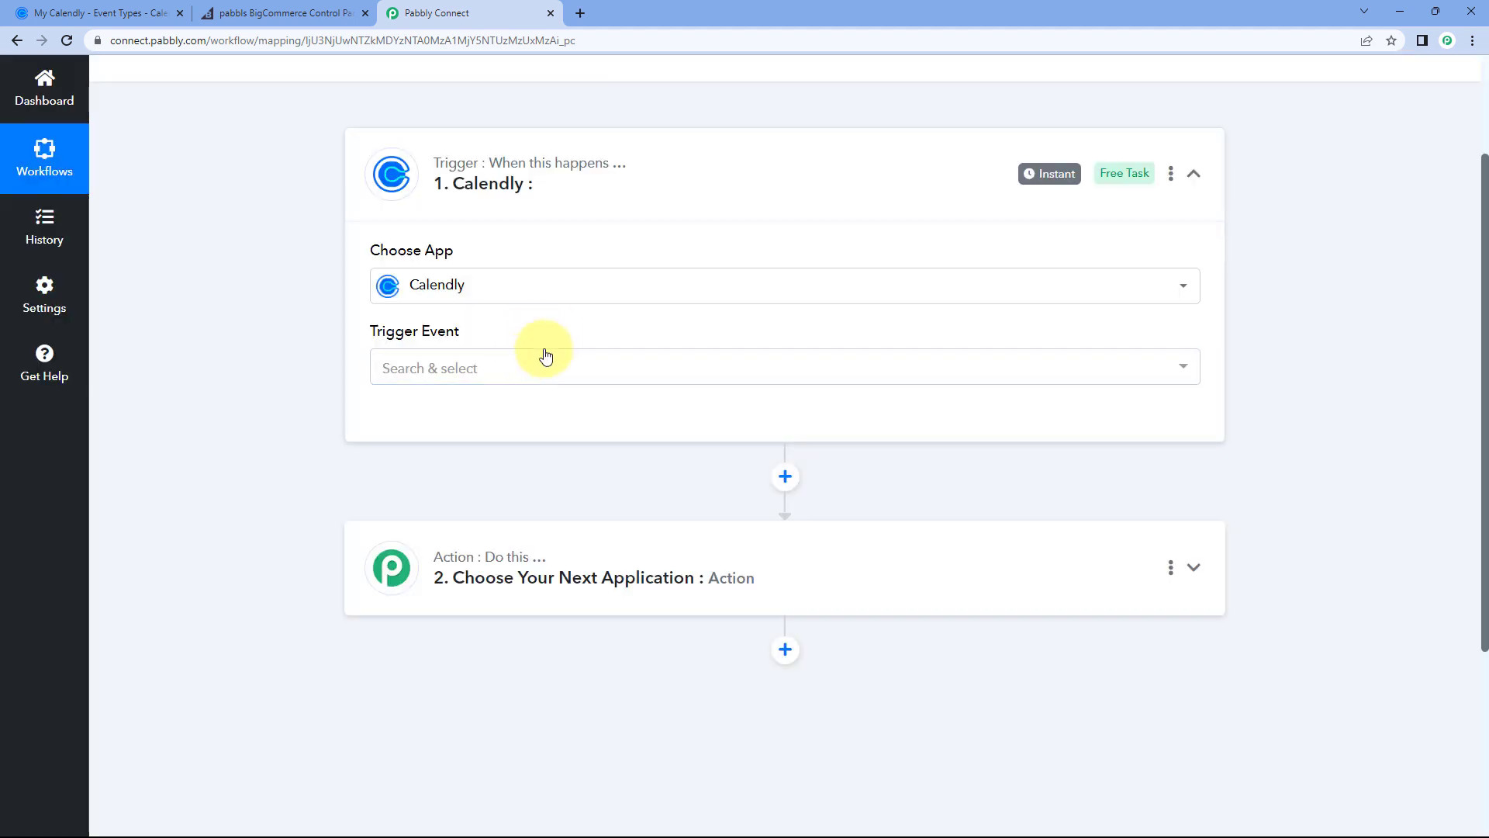
# Step: Set the trigger event to Invitee Created (User) and start adding a new Calendly connection
pyautogui.click(505, 365)
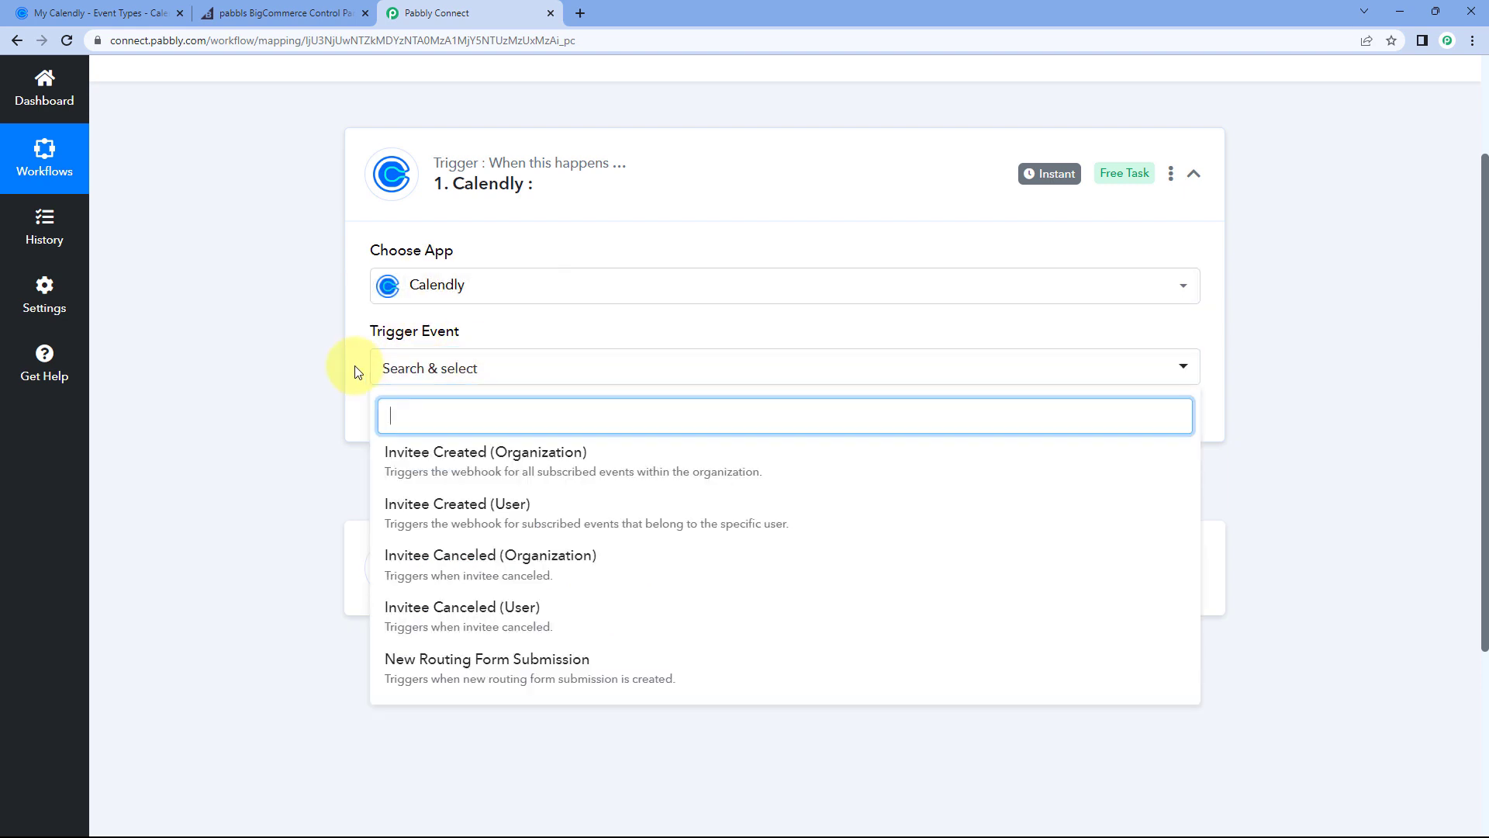
pyautogui.scroll(-2, 355, 326)
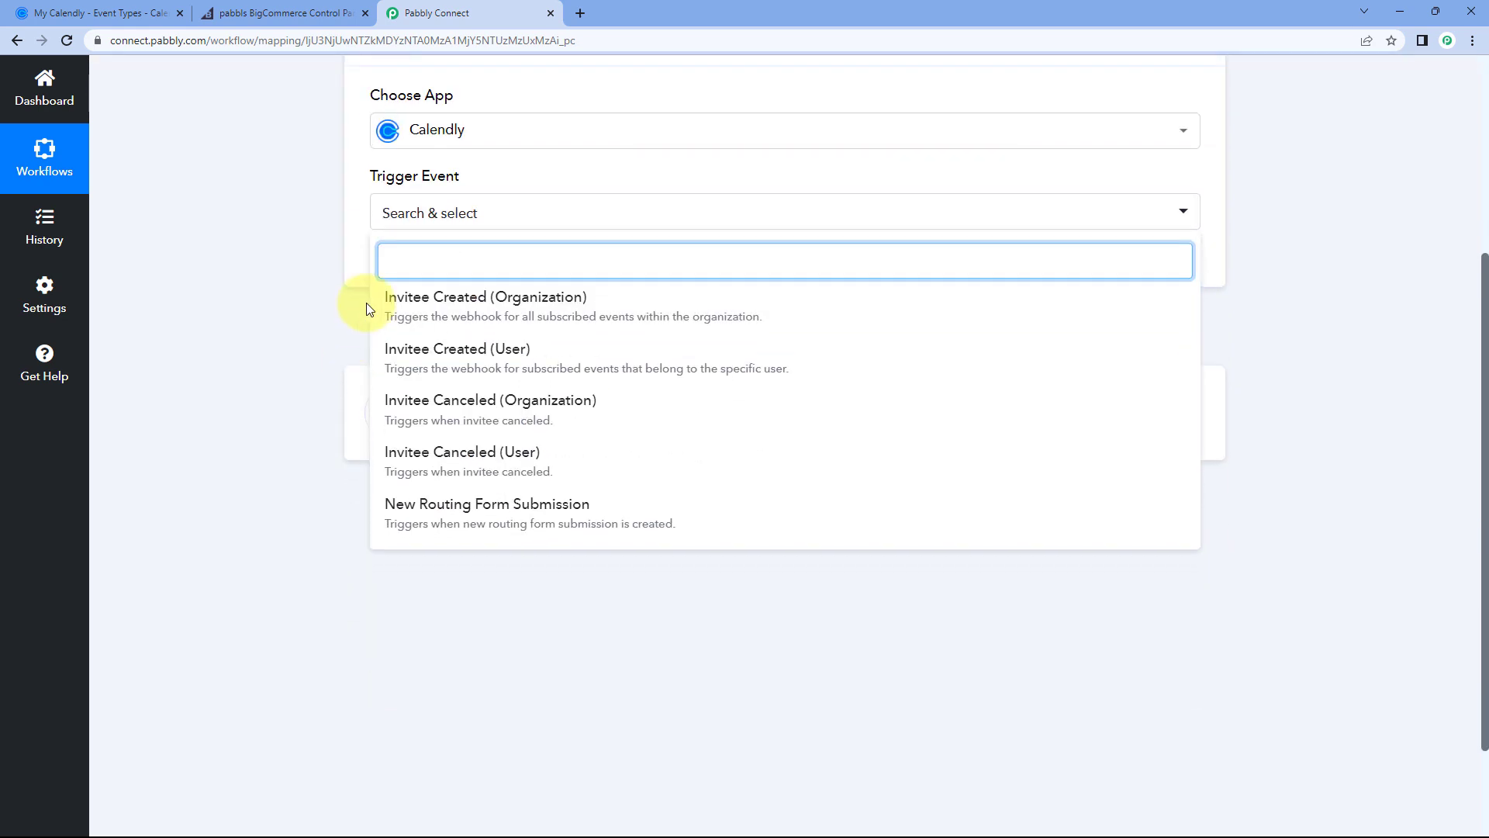
pyautogui.click(451, 350)
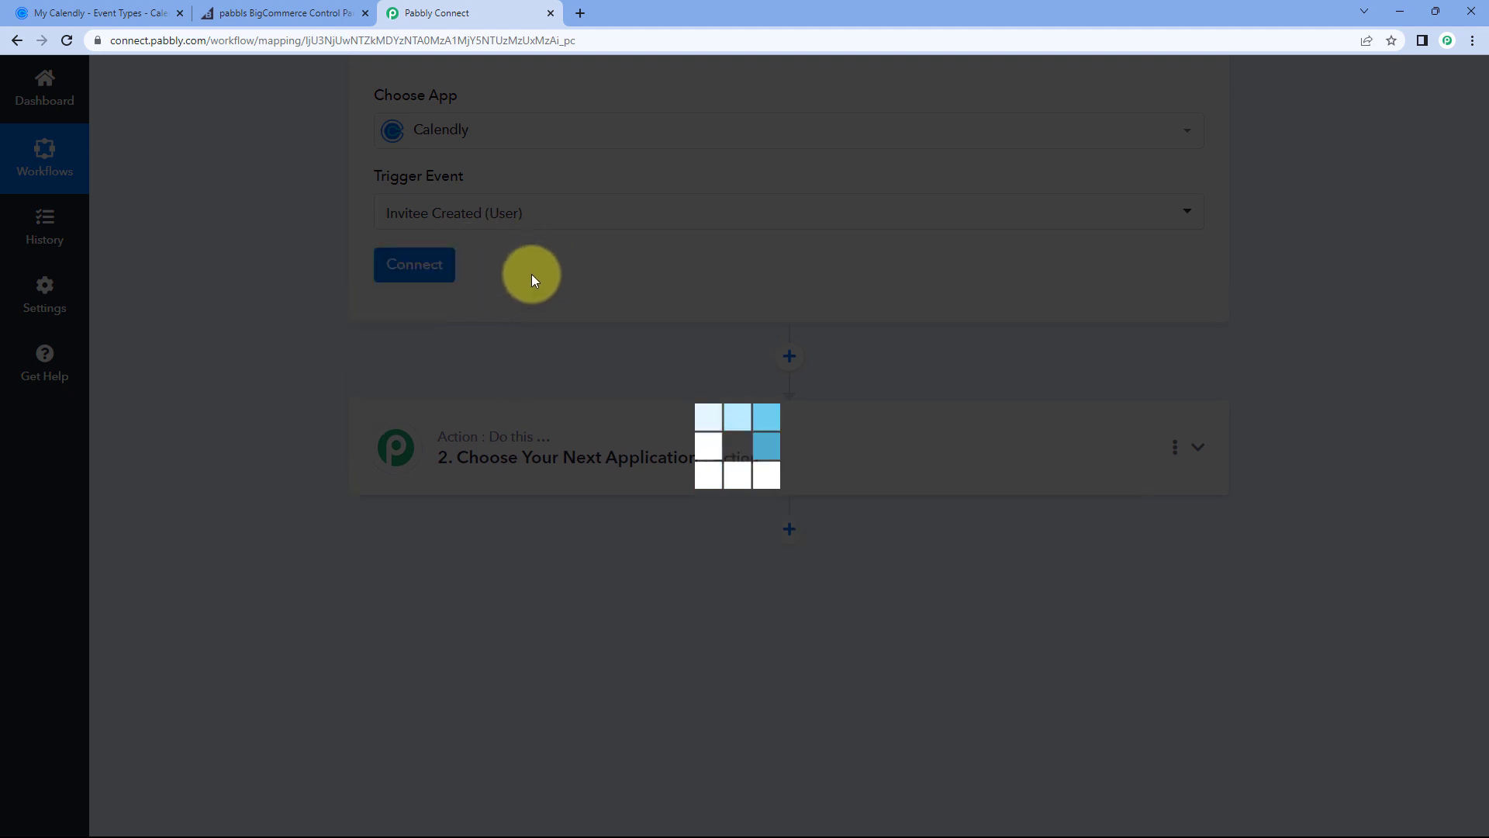
pyautogui.scroll(1, 523, 263)
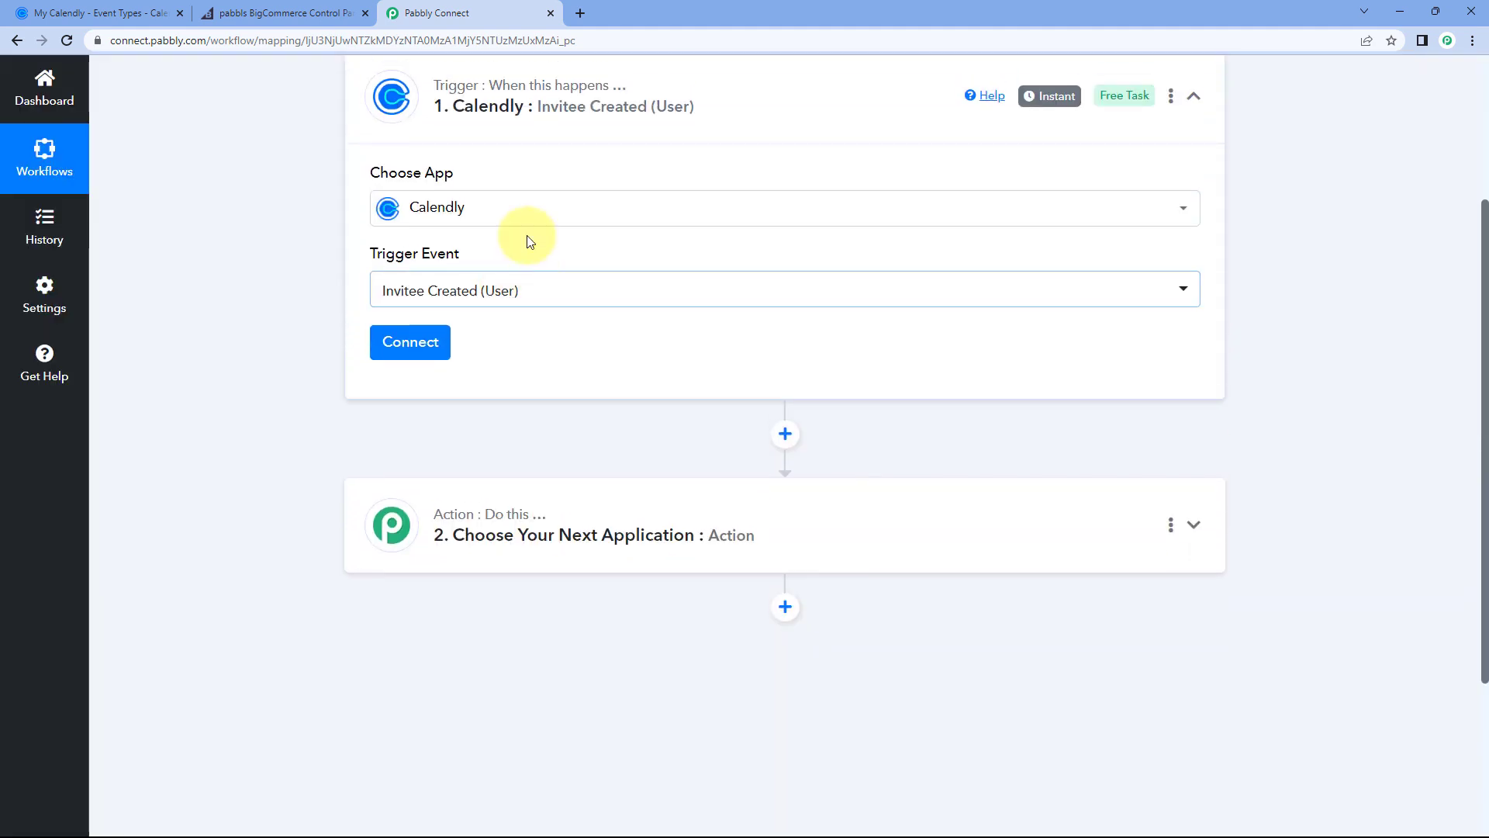
pyautogui.click(523, 294)
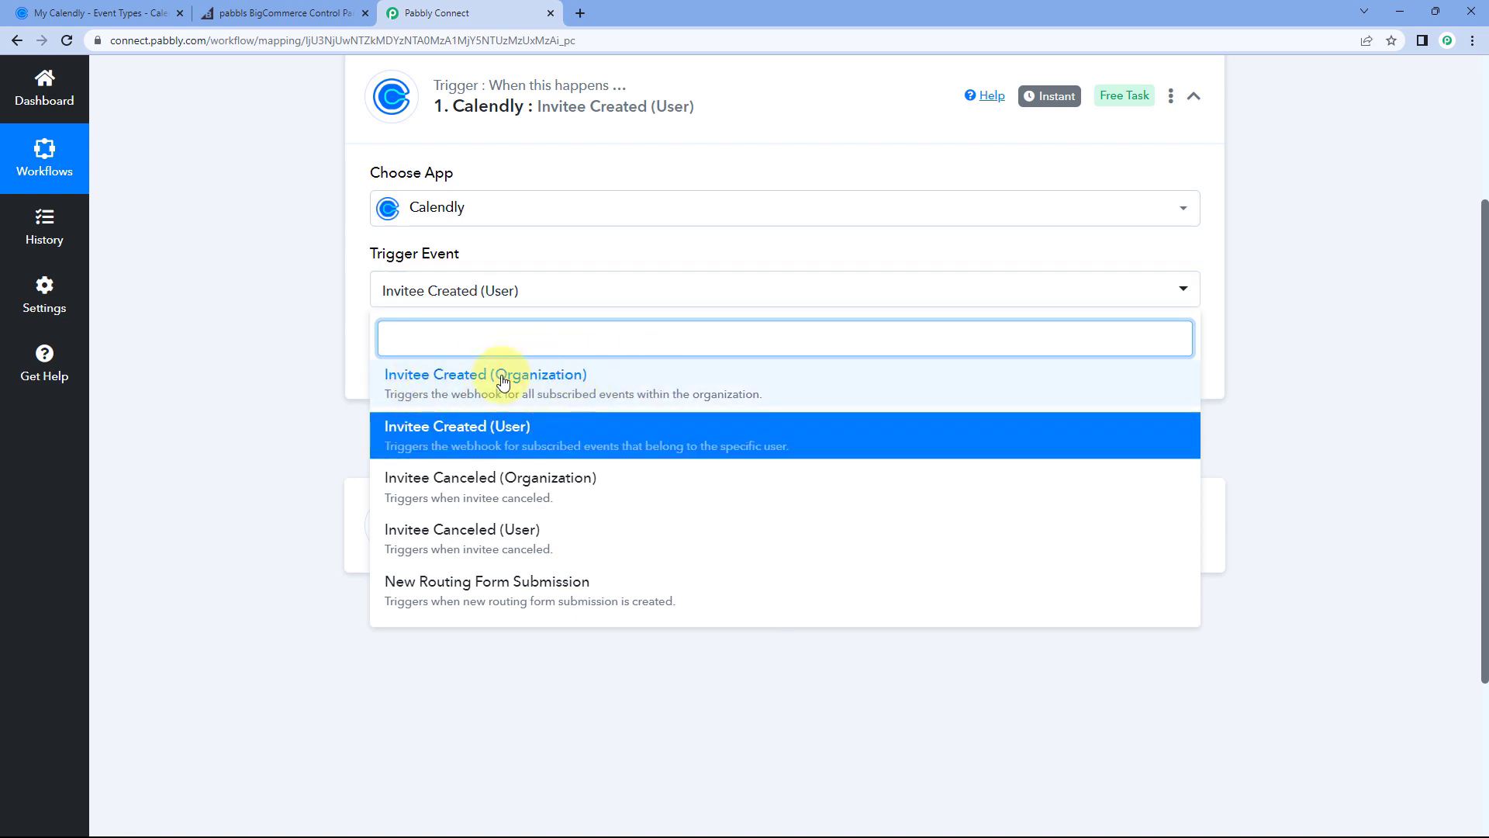
pyautogui.click(481, 419)
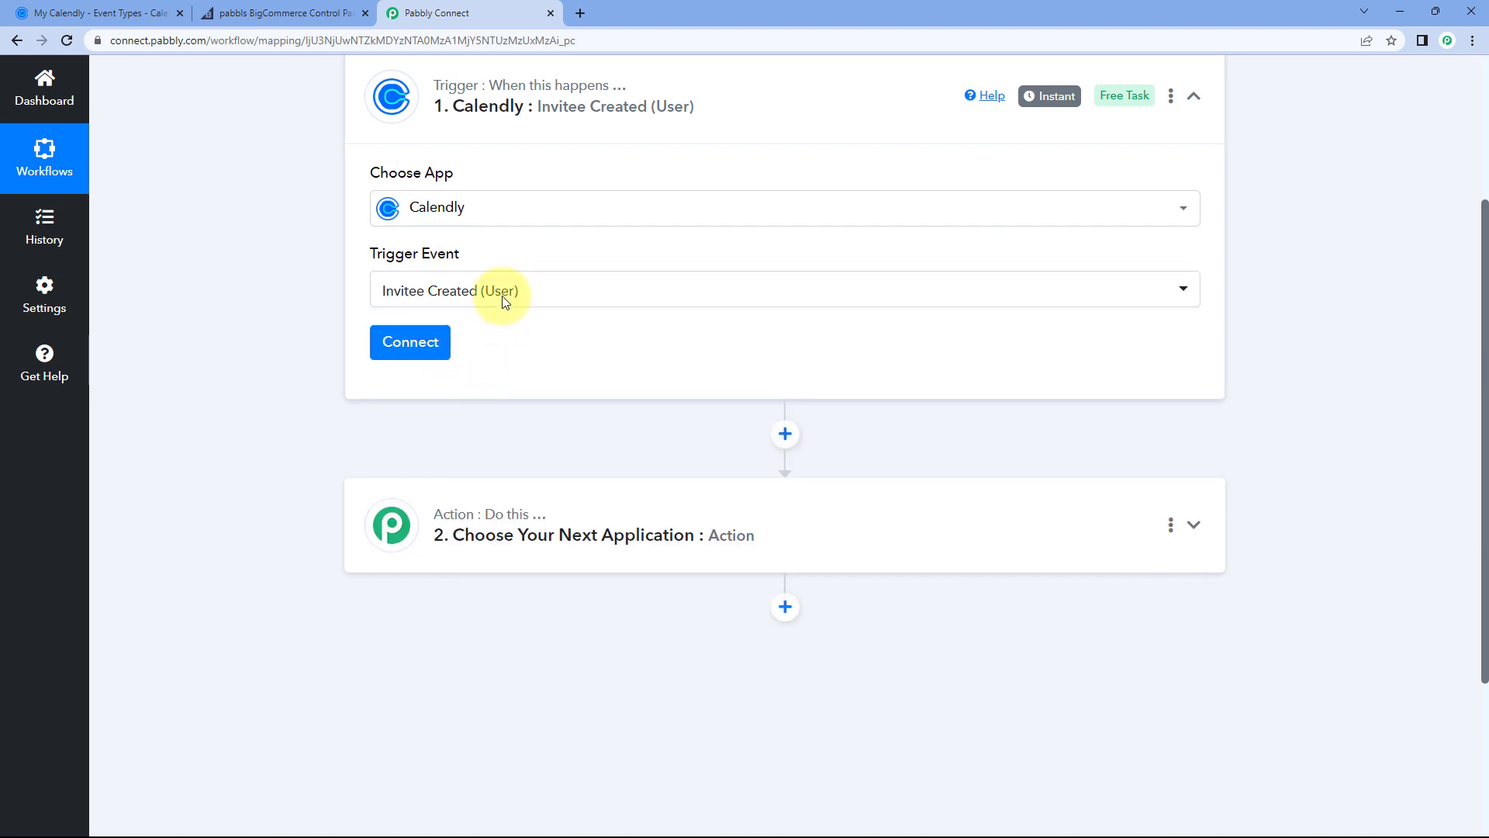
pyautogui.click(397, 348)
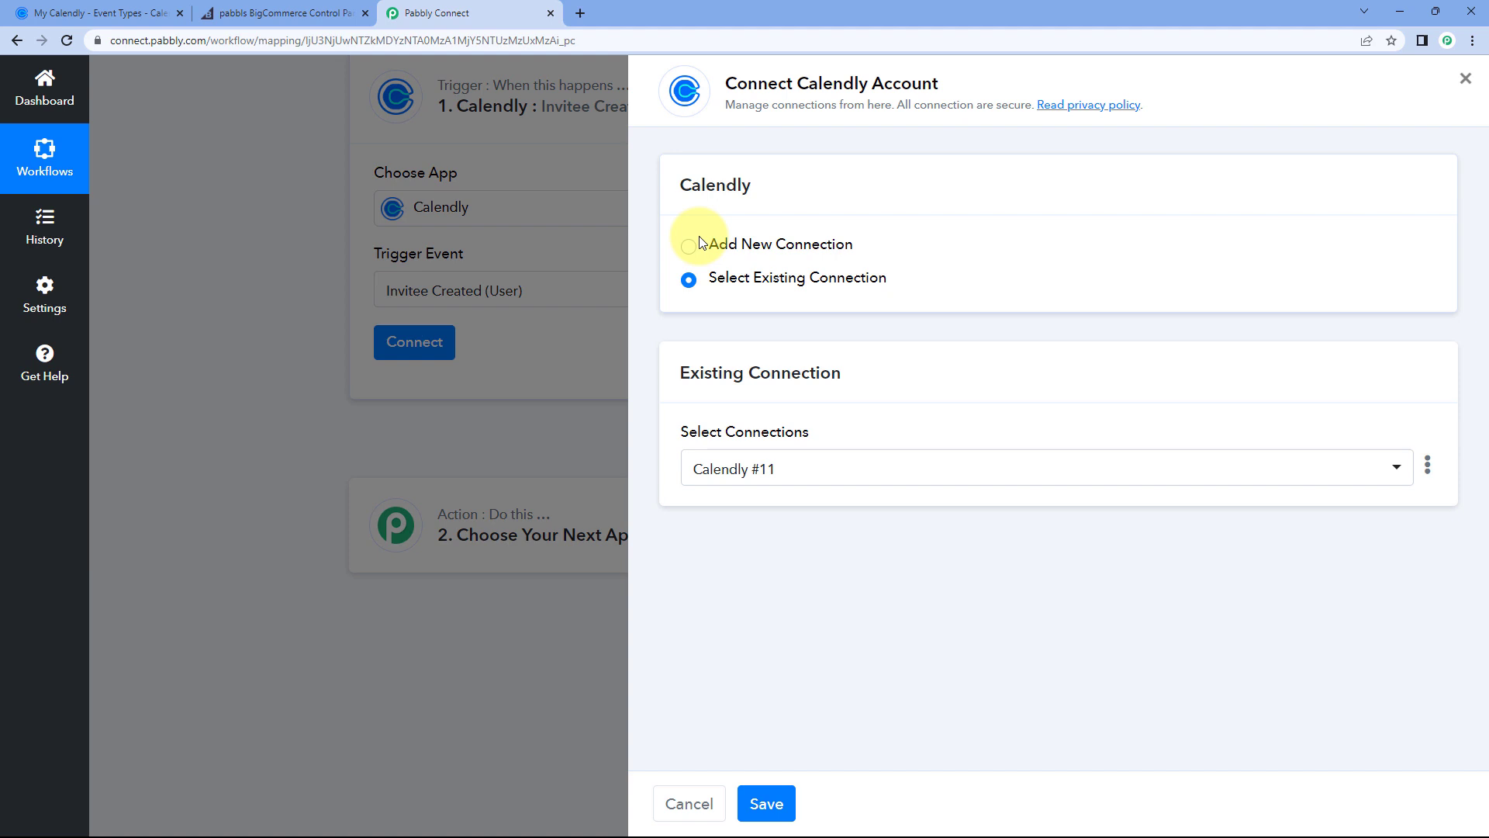
pyautogui.click(691, 245)
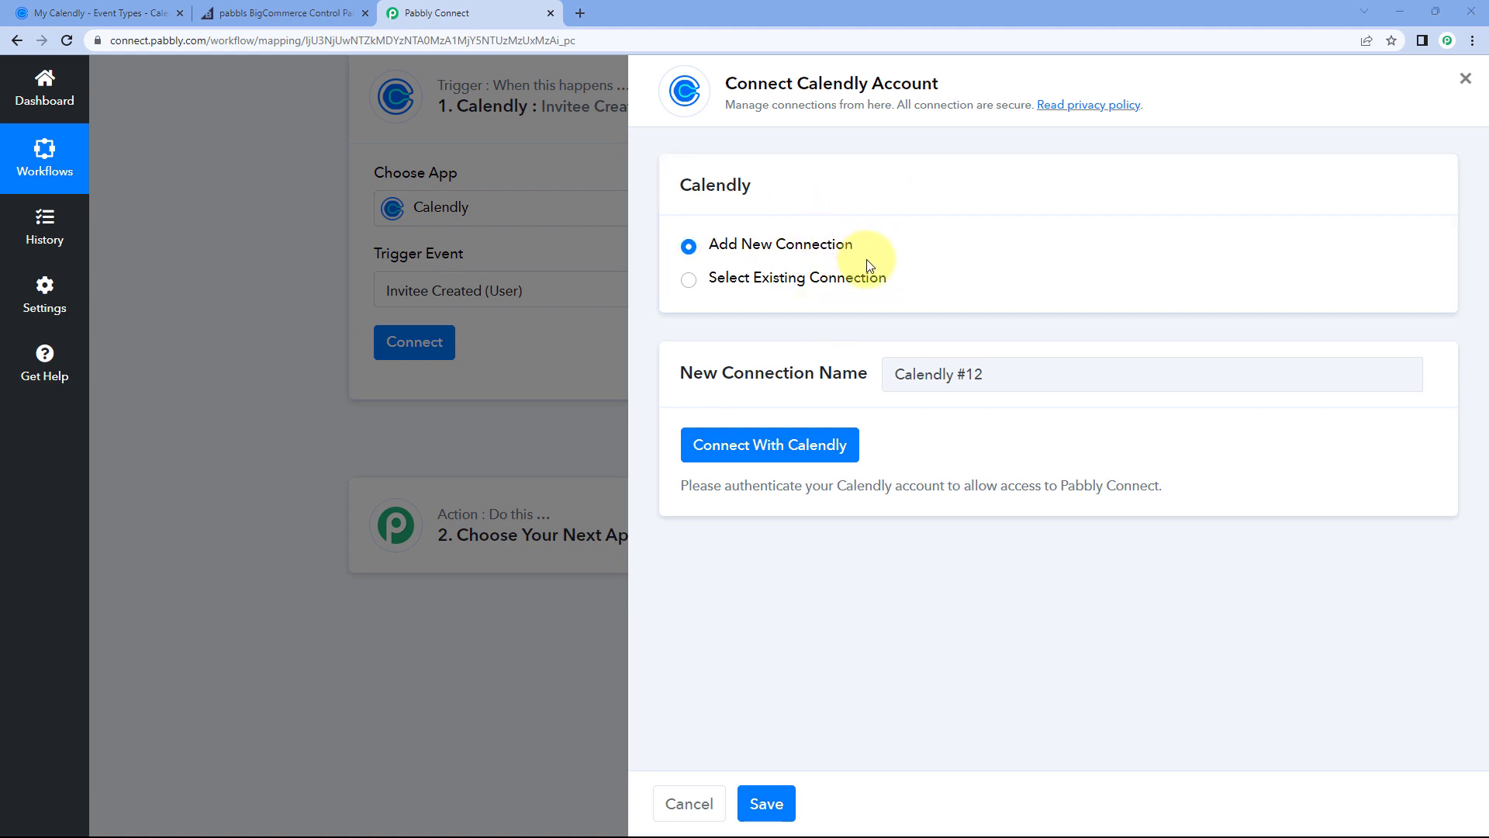
# Step: Connect With Calendly and approve access in the authorization popup
pyautogui.click(754, 456)
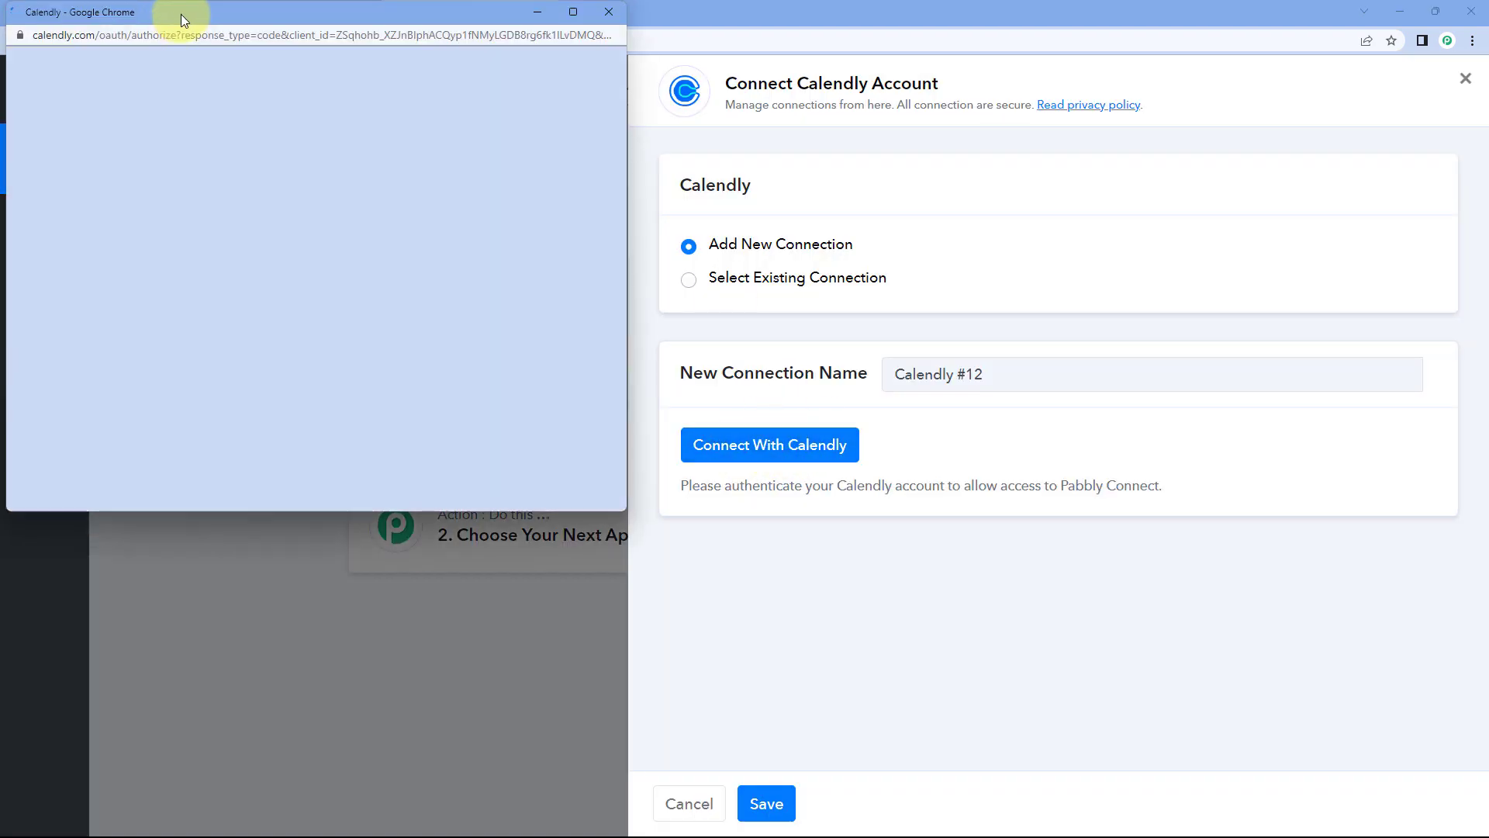
pyautogui.moveTo(174, 21); pyautogui.dragTo(173, 64)
pyautogui.click(113, 17)
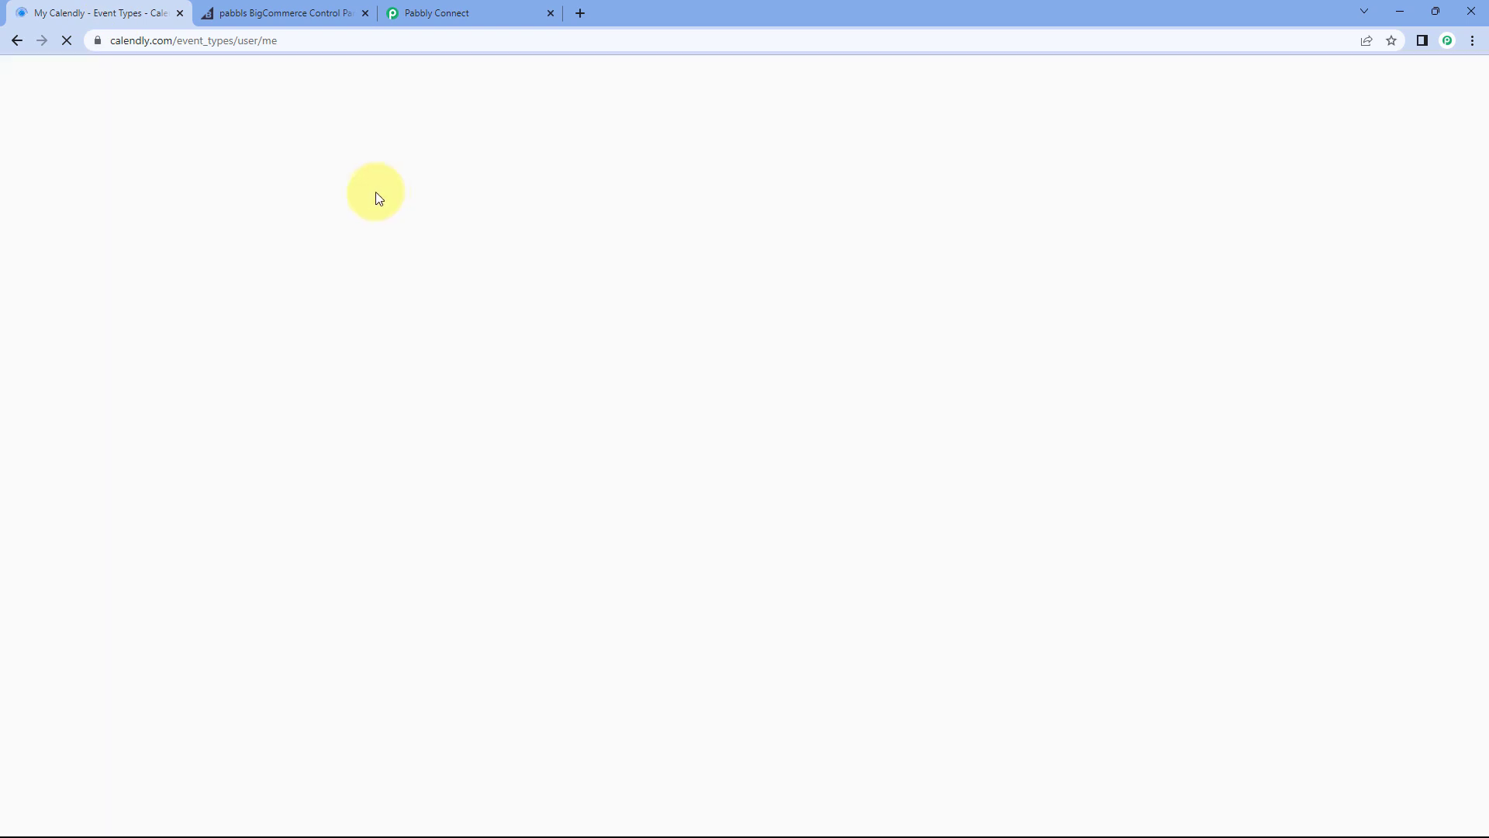
pyautogui.click(455, 13)
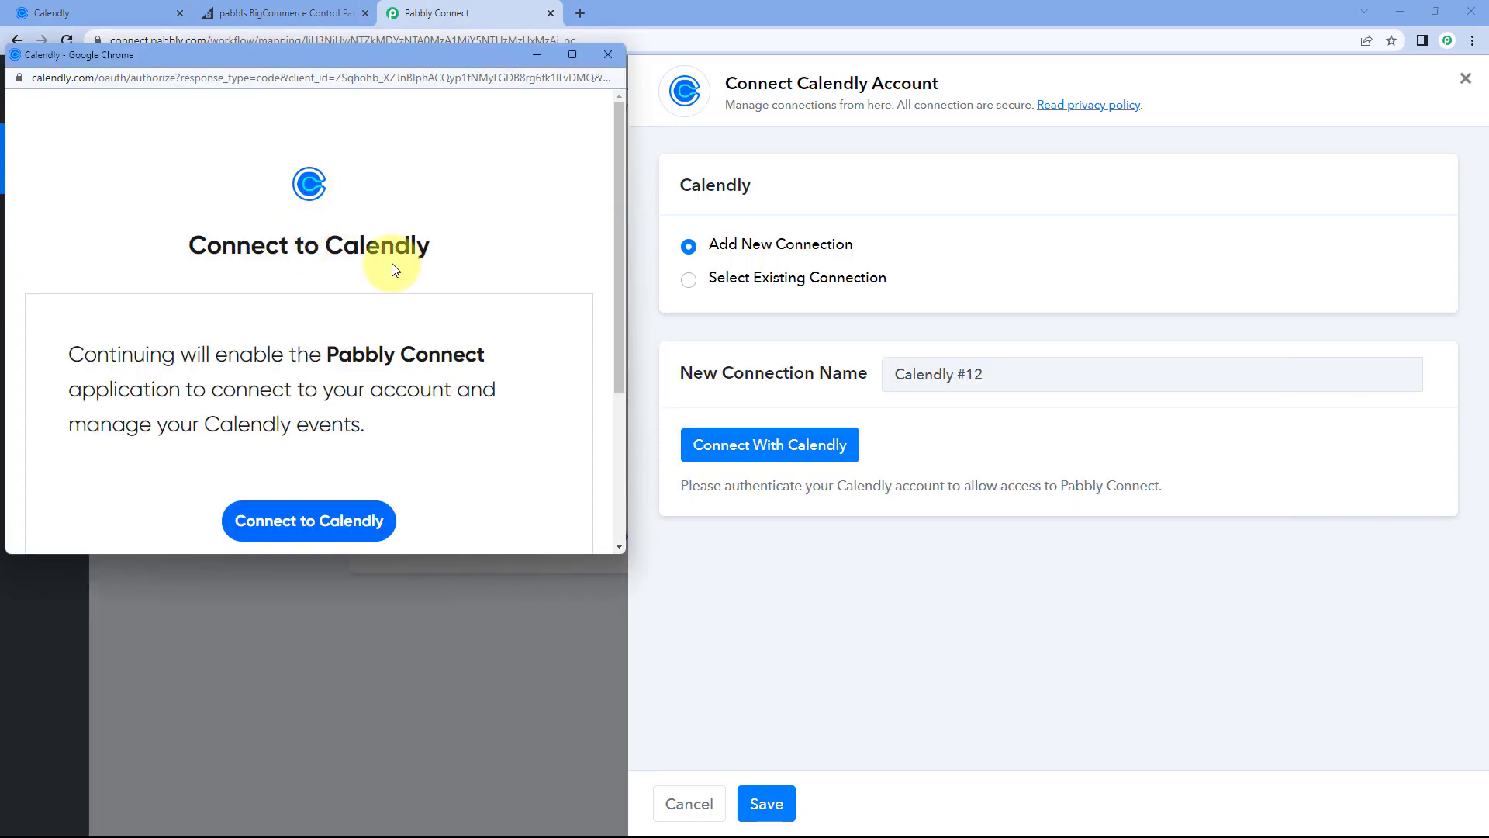
pyautogui.scroll(-1, 304, 344)
pyautogui.scroll(-2, 304, 344)
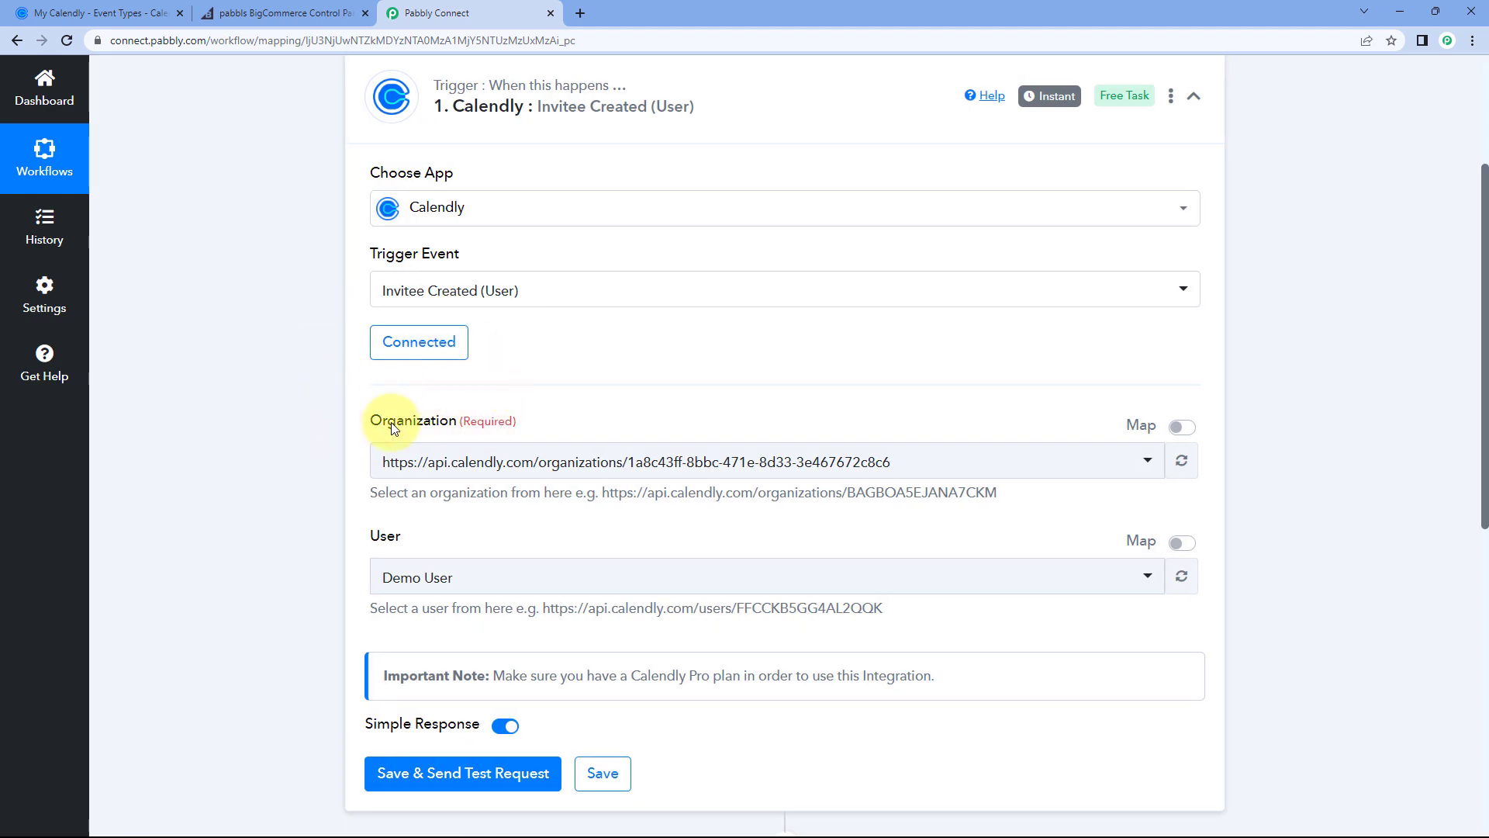
pyautogui.scroll(-1, 361, 408)
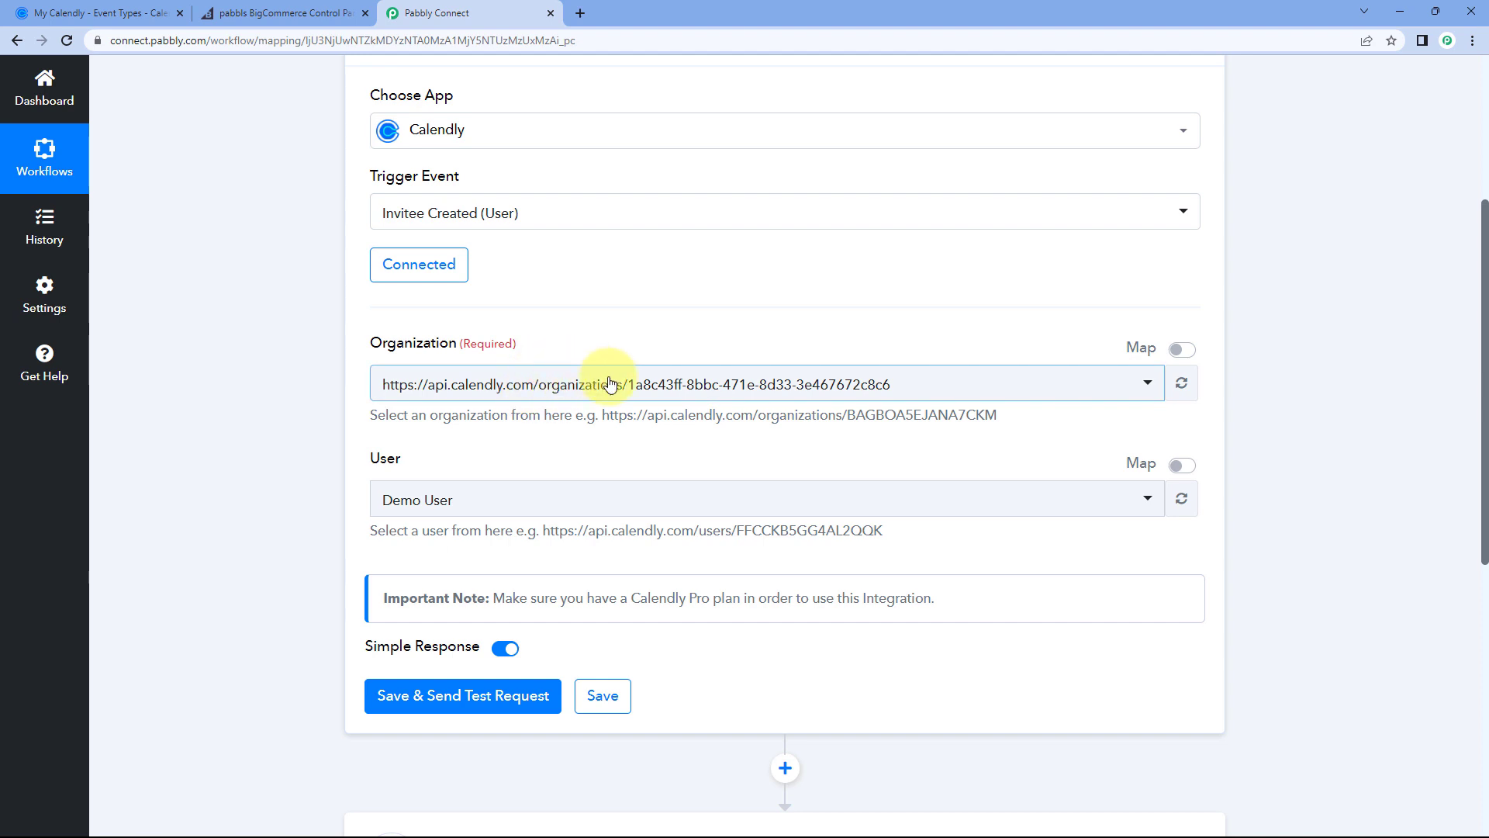
# Step: Select the account's only organization and its only available user for the Calendly trigger
pyautogui.click(535, 385)
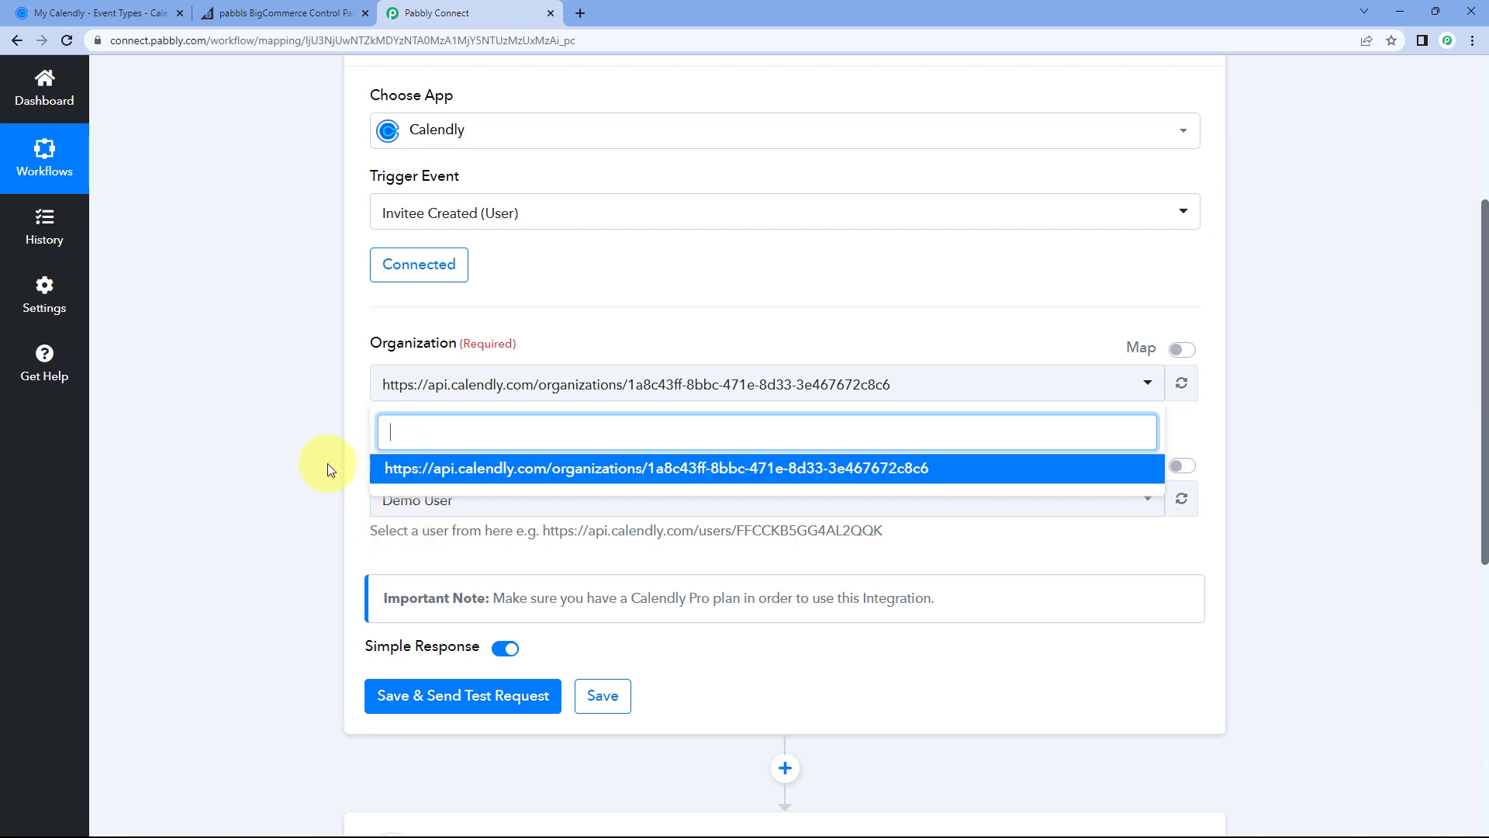
pyautogui.click(349, 432)
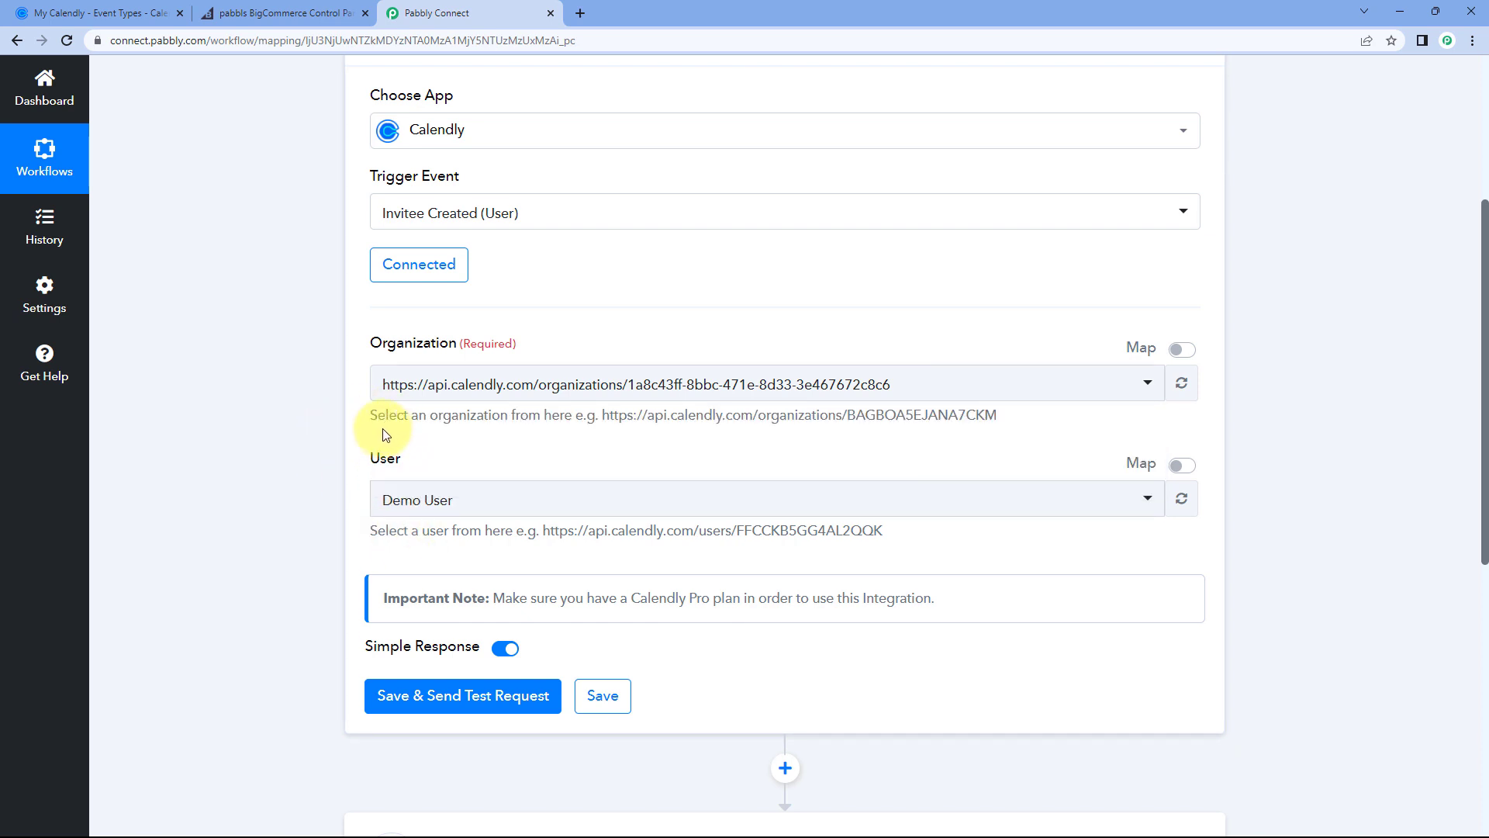
pyautogui.click(457, 385)
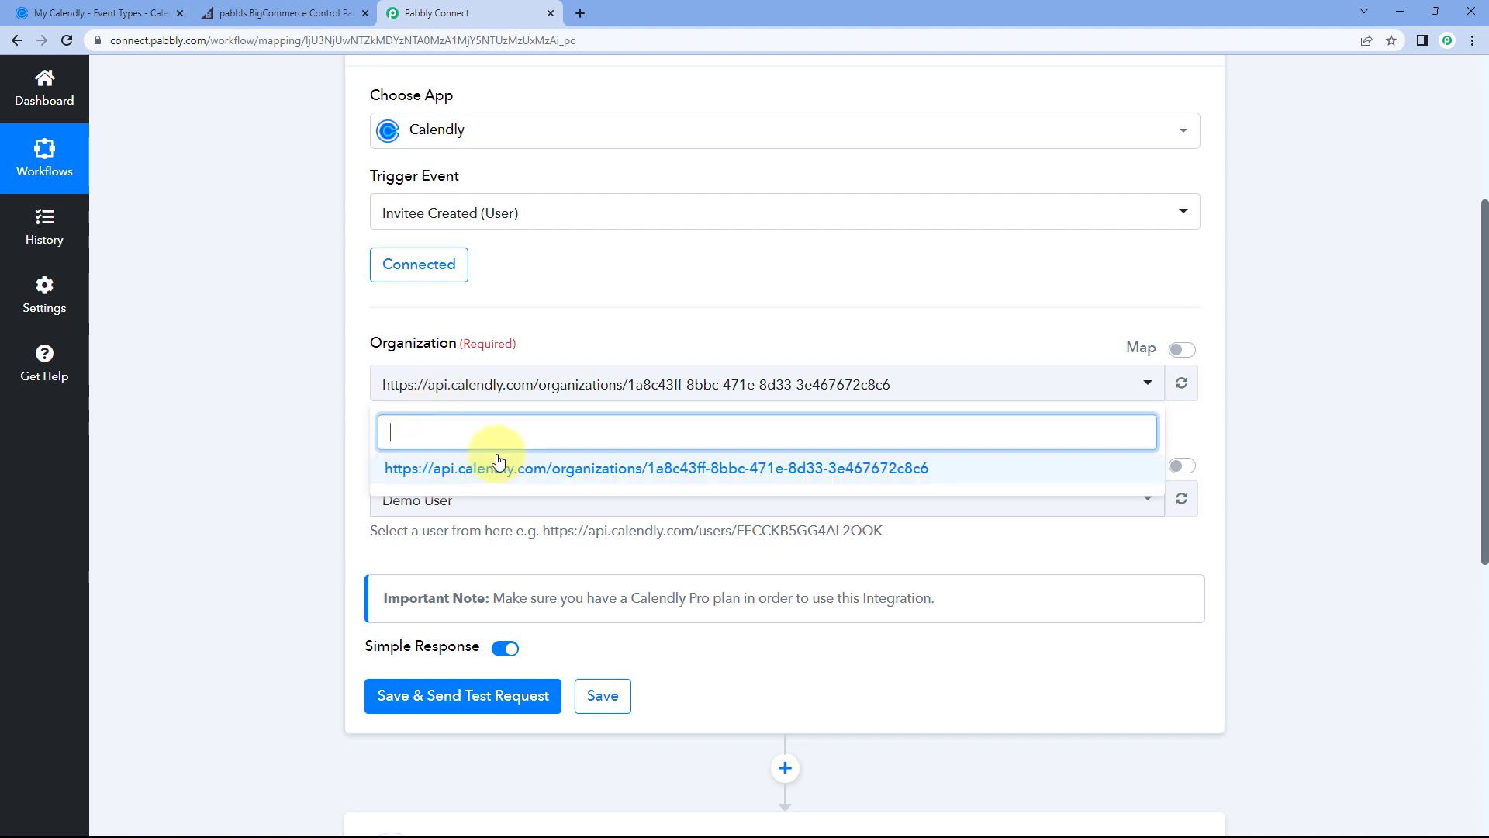
pyautogui.click(557, 470)
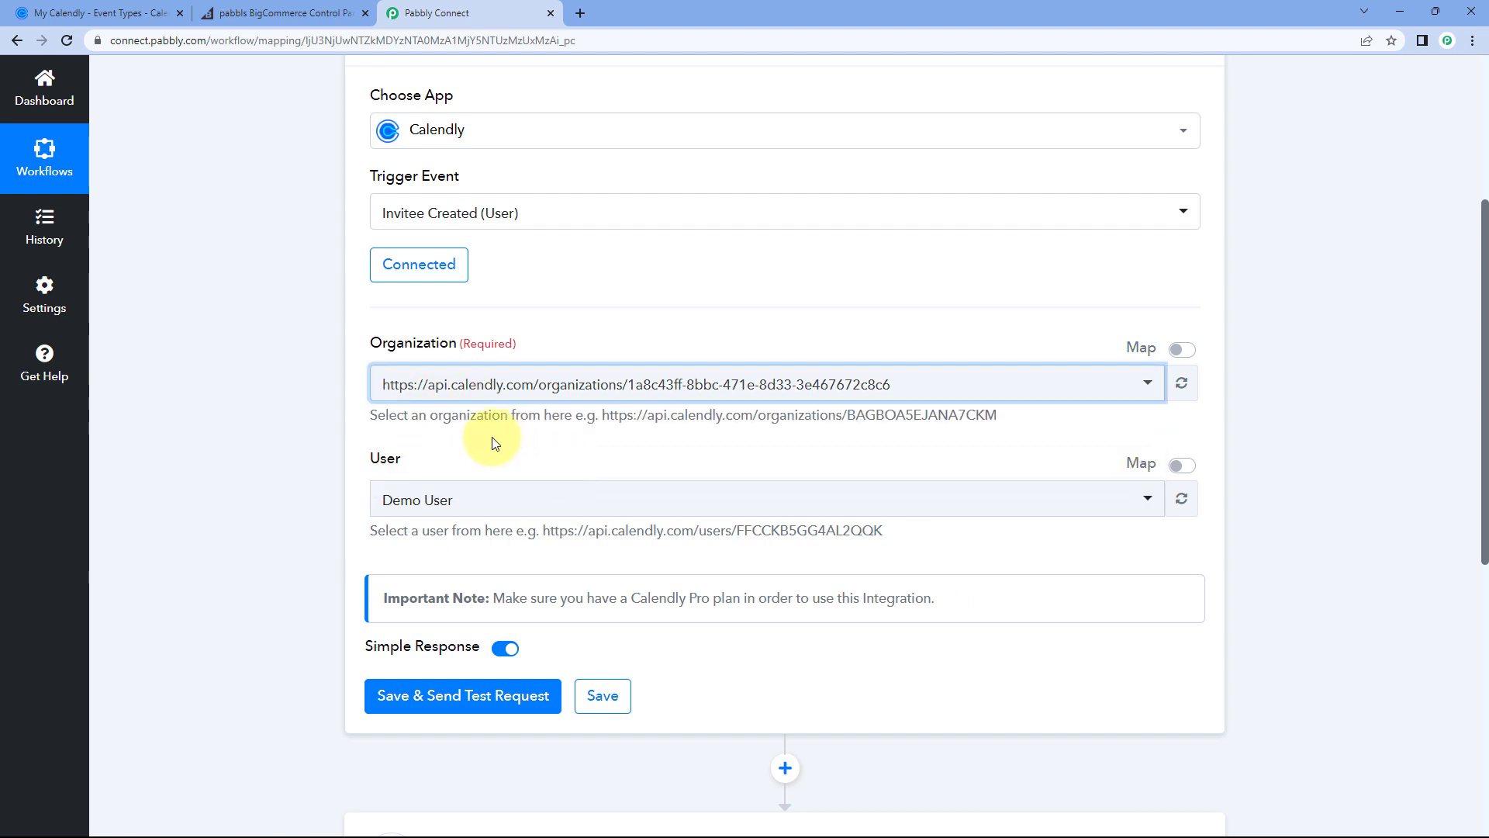
pyautogui.scroll(-1, 384, 394)
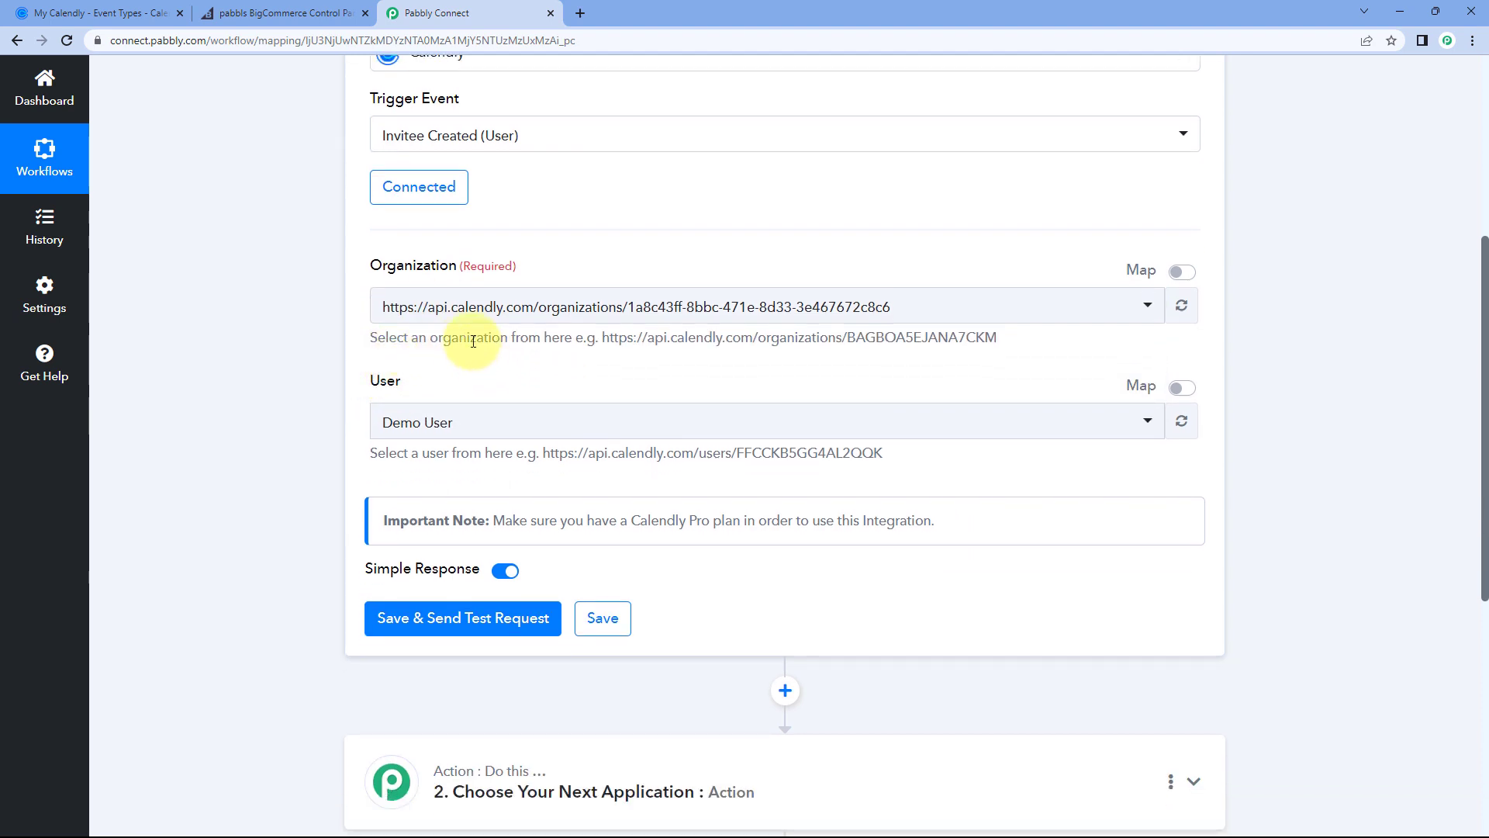
pyautogui.click(449, 418)
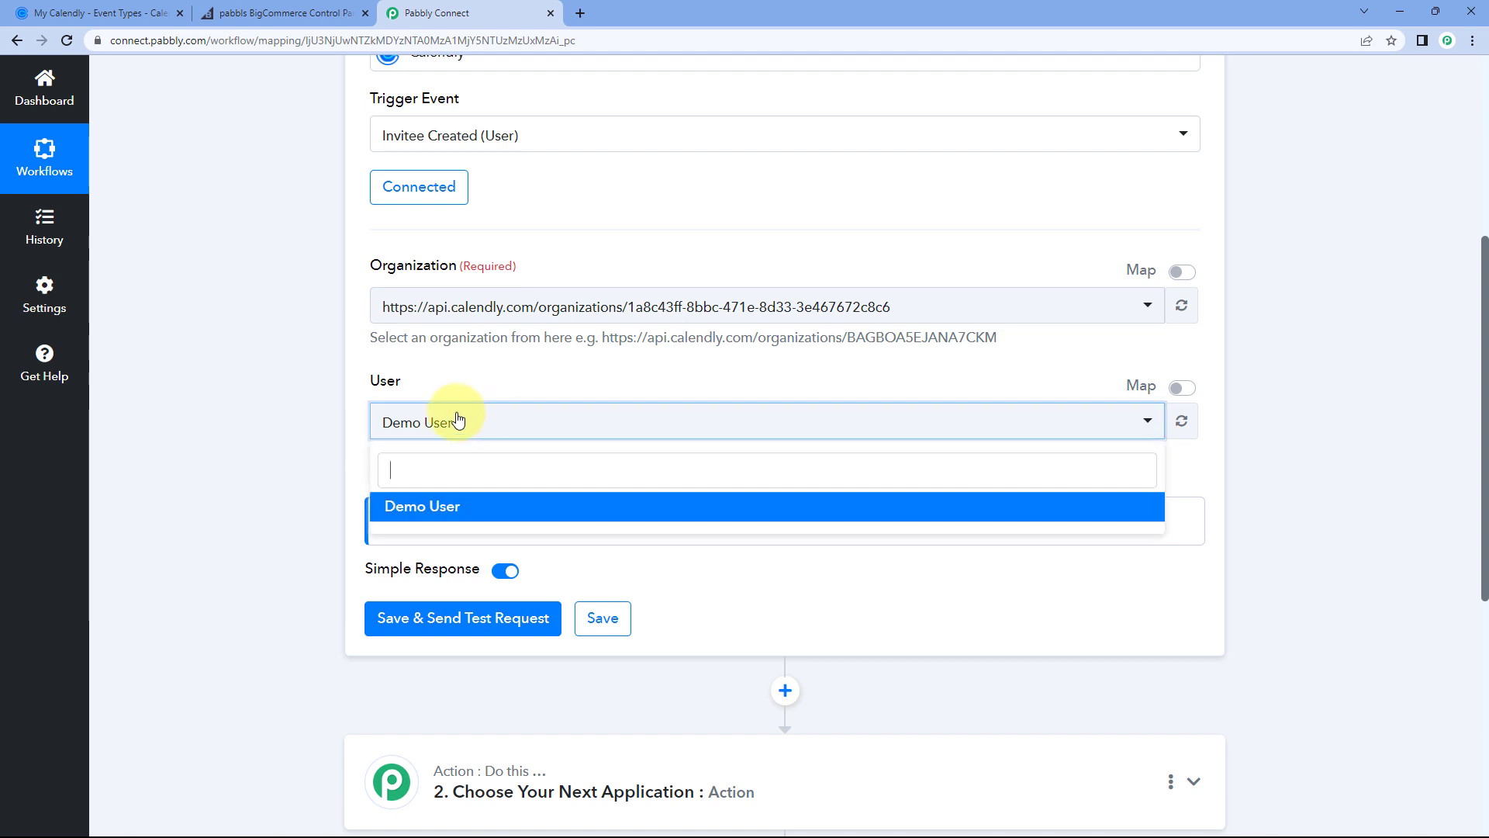
pyautogui.click(441, 508)
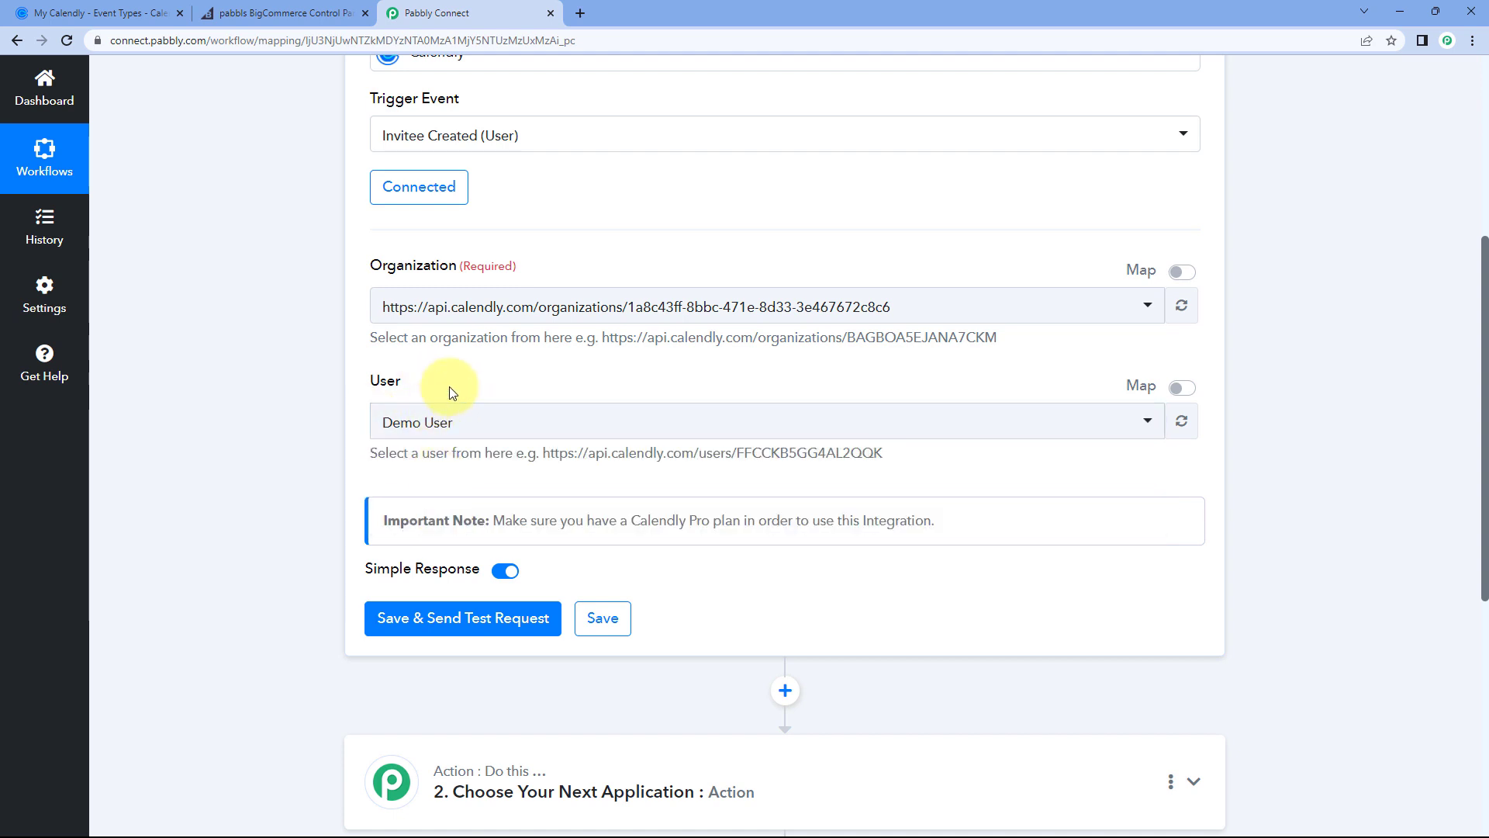
pyautogui.scroll(-1, 450, 392)
pyautogui.scroll(-1, 399, 361)
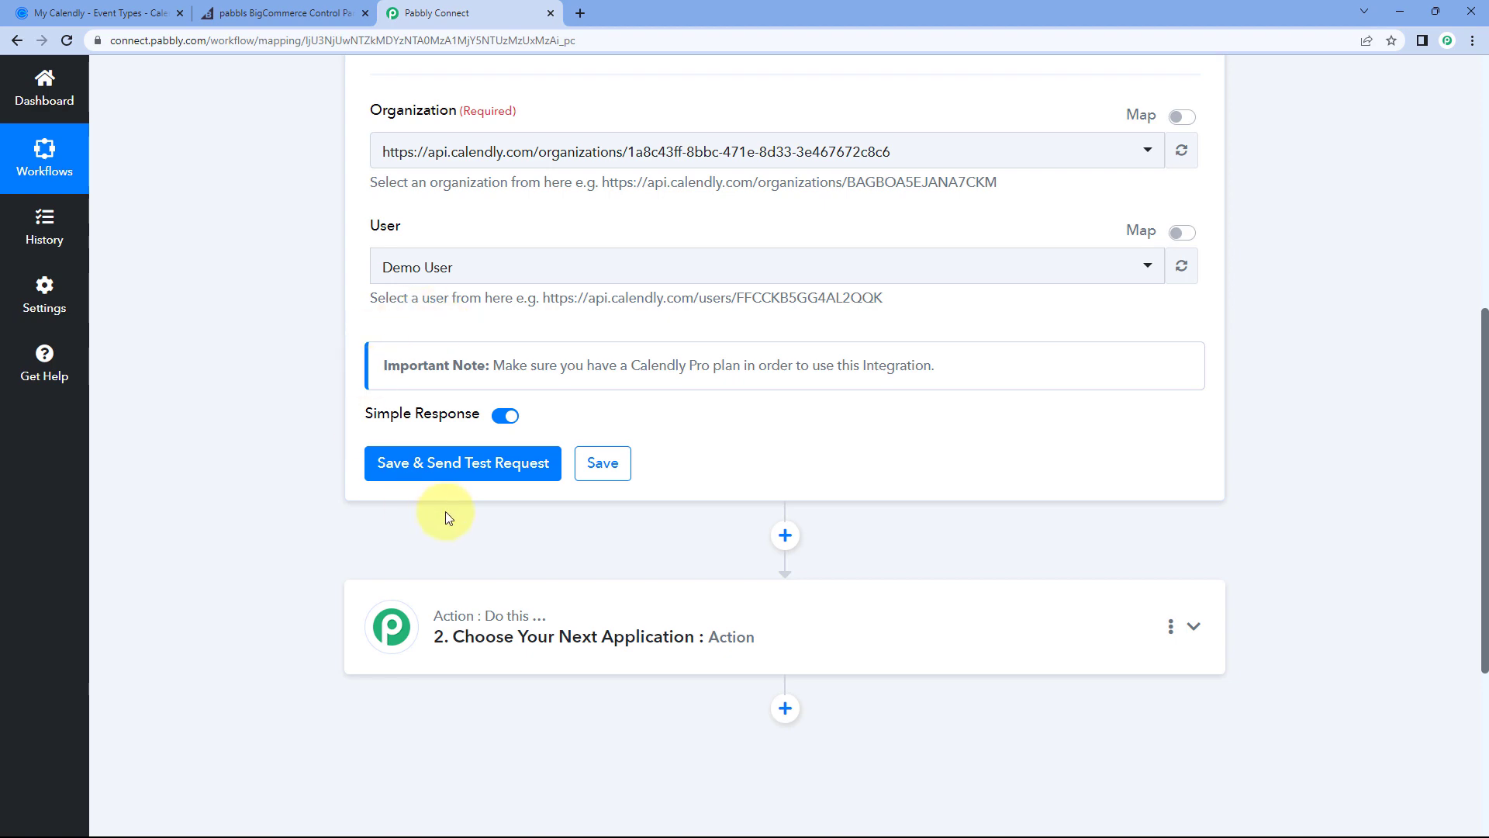
# Step: Save and resend the test request so the trigger awaits a new Calendly booking
pyautogui.click(466, 461)
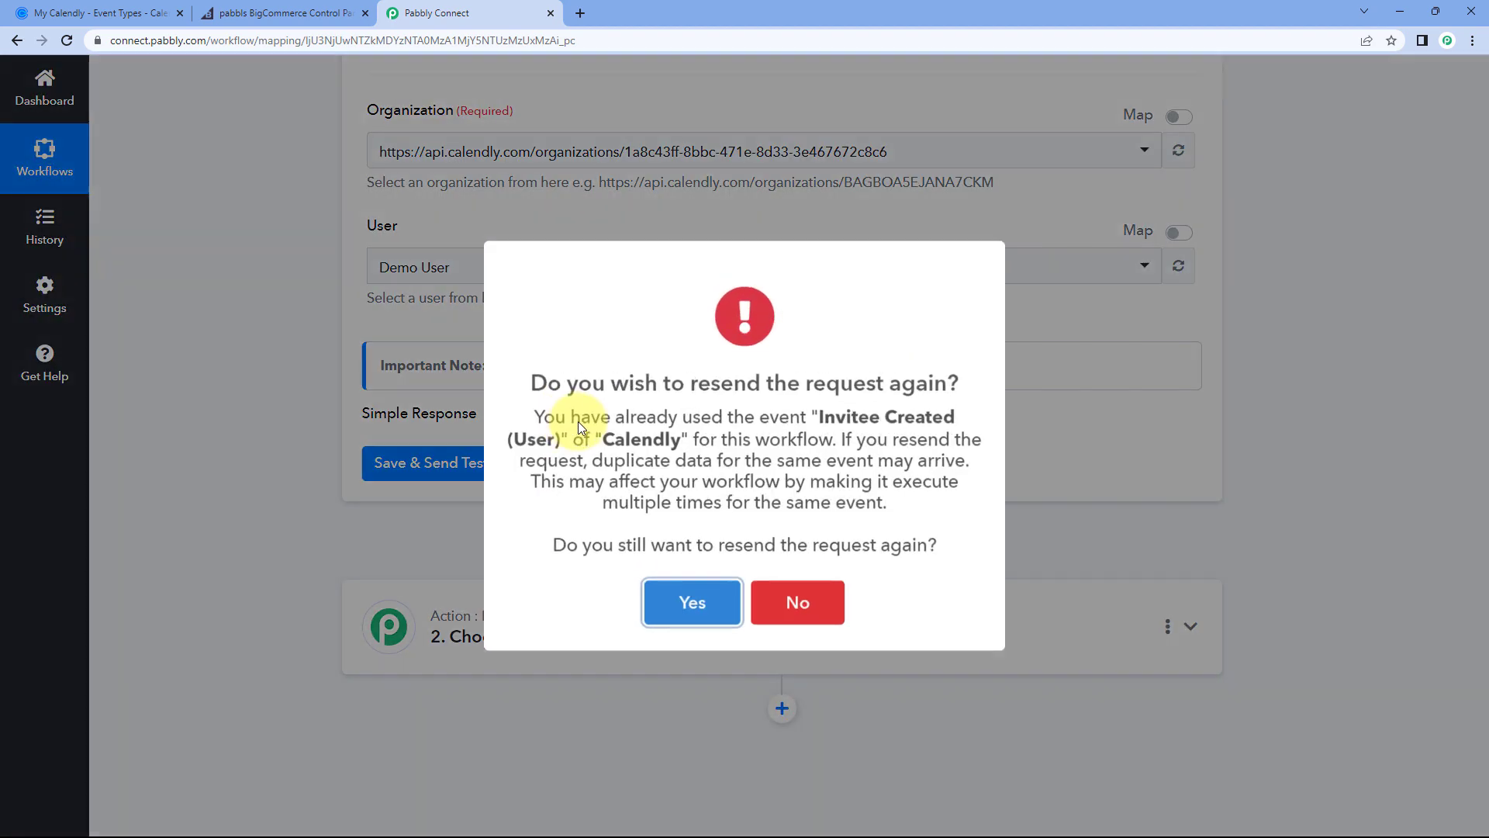
pyautogui.click(688, 598)
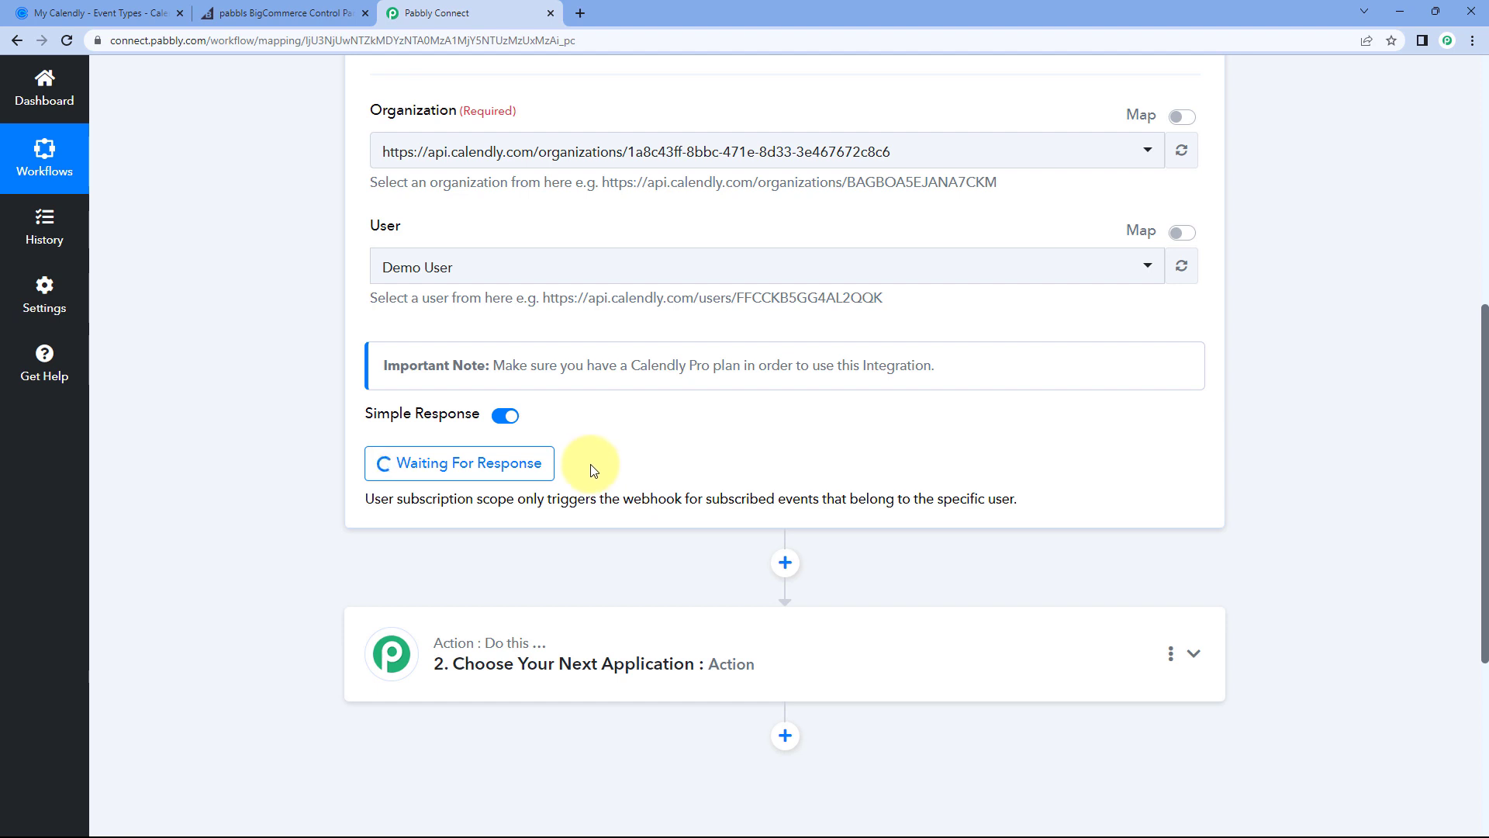
pyautogui.scroll(3, 593, 469)
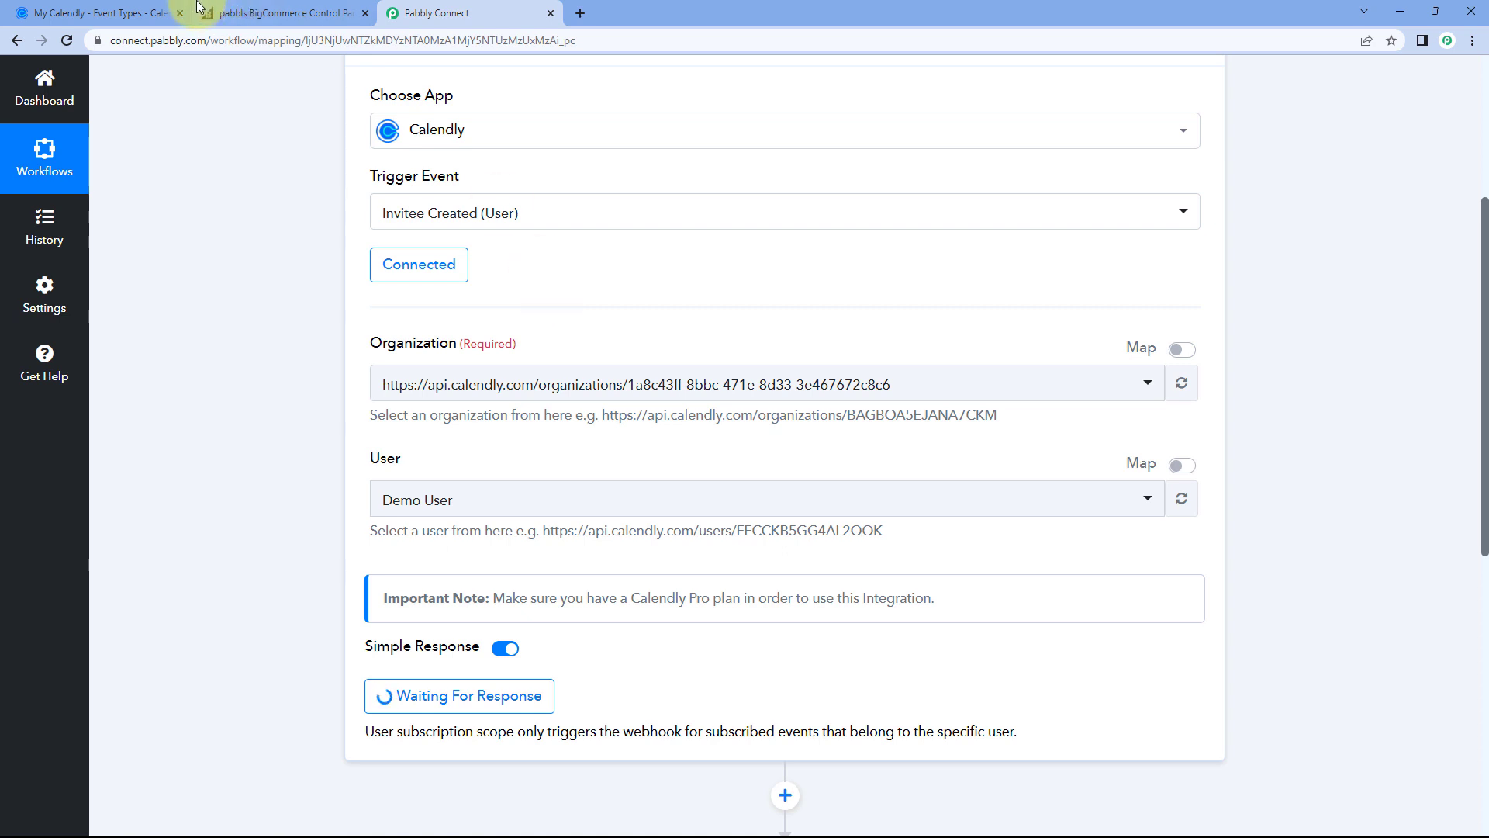
pyautogui.click(170, 11)
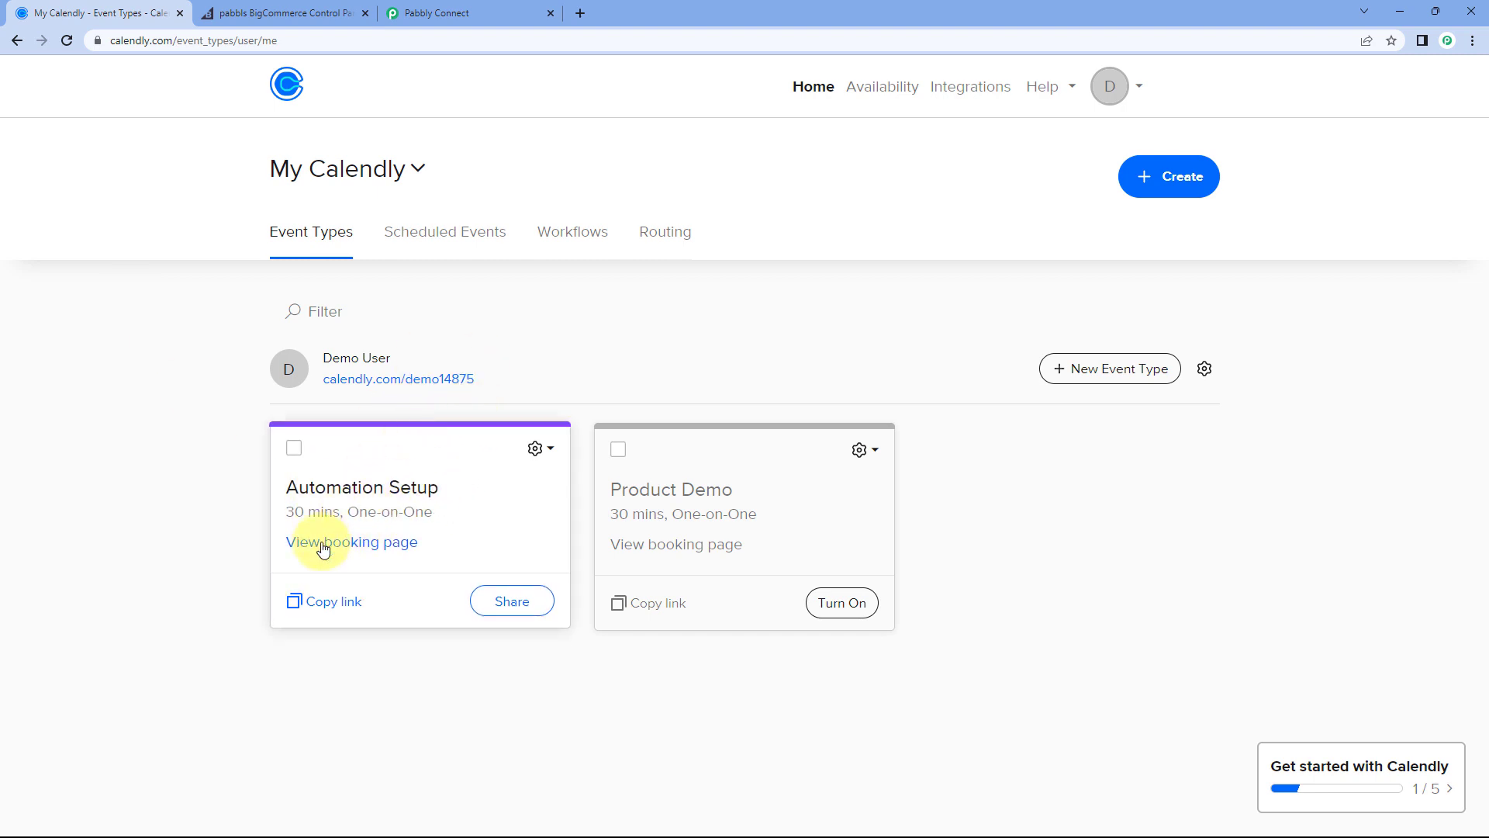
# Step: Load the Automation Setup booking link in a new tab and pick Tuesday, June 6 at 10:00am
pyautogui.click(579, 13)
pyautogui.press('Return')
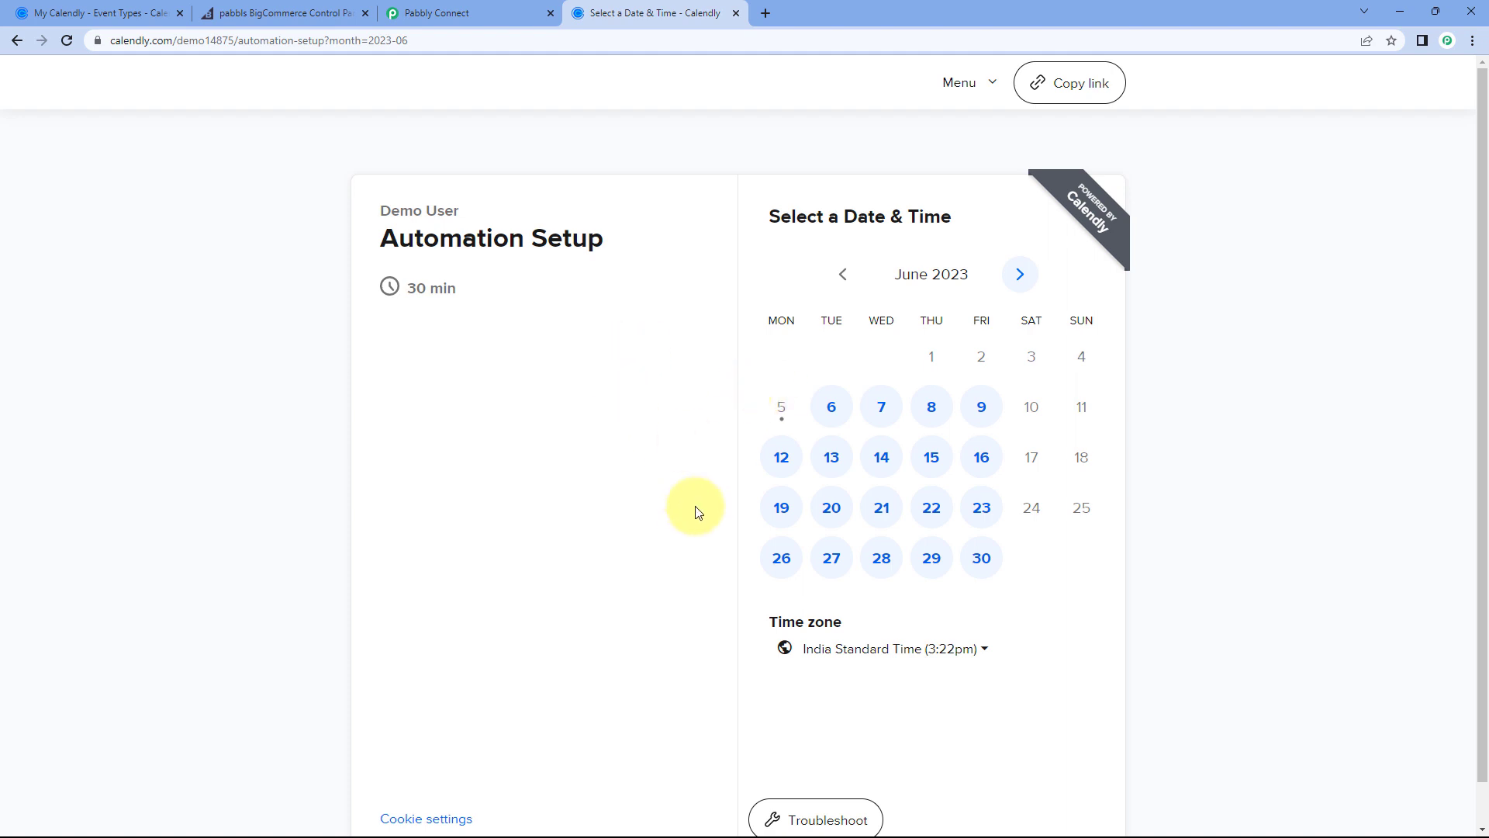
pyautogui.click(830, 411)
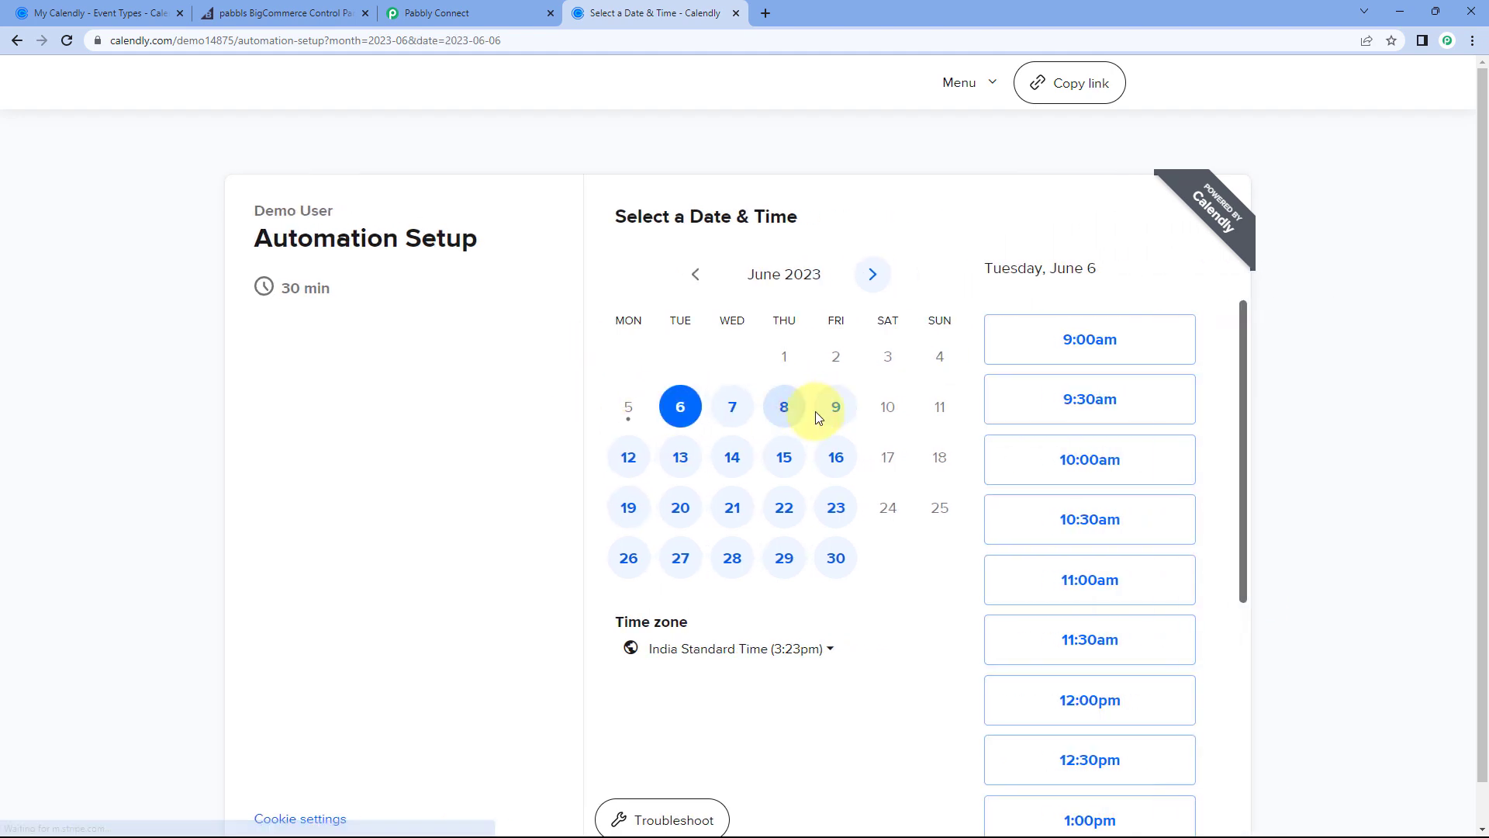
pyautogui.click(1139, 463)
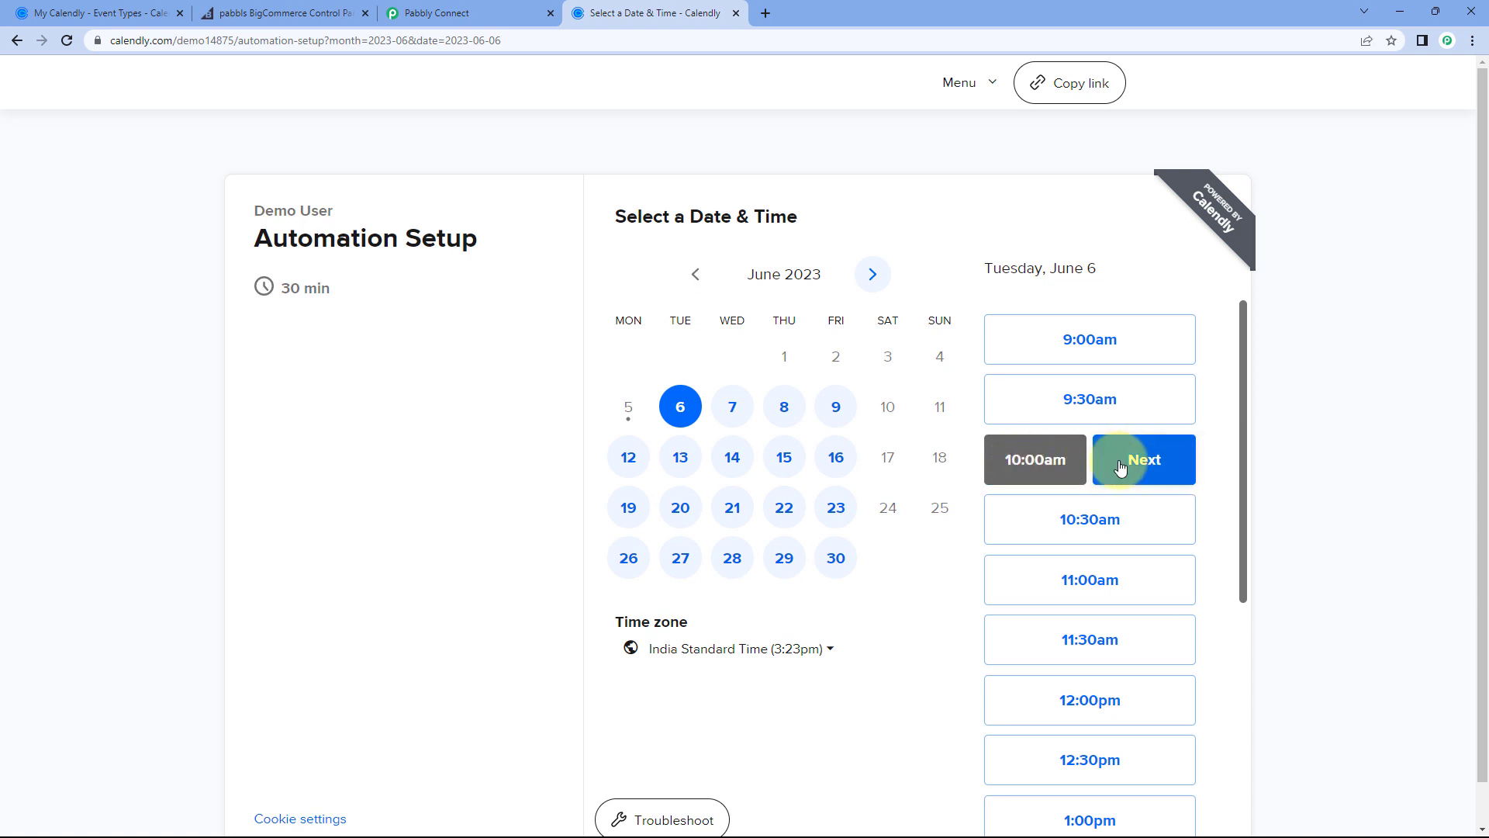
pyautogui.click(1125, 464)
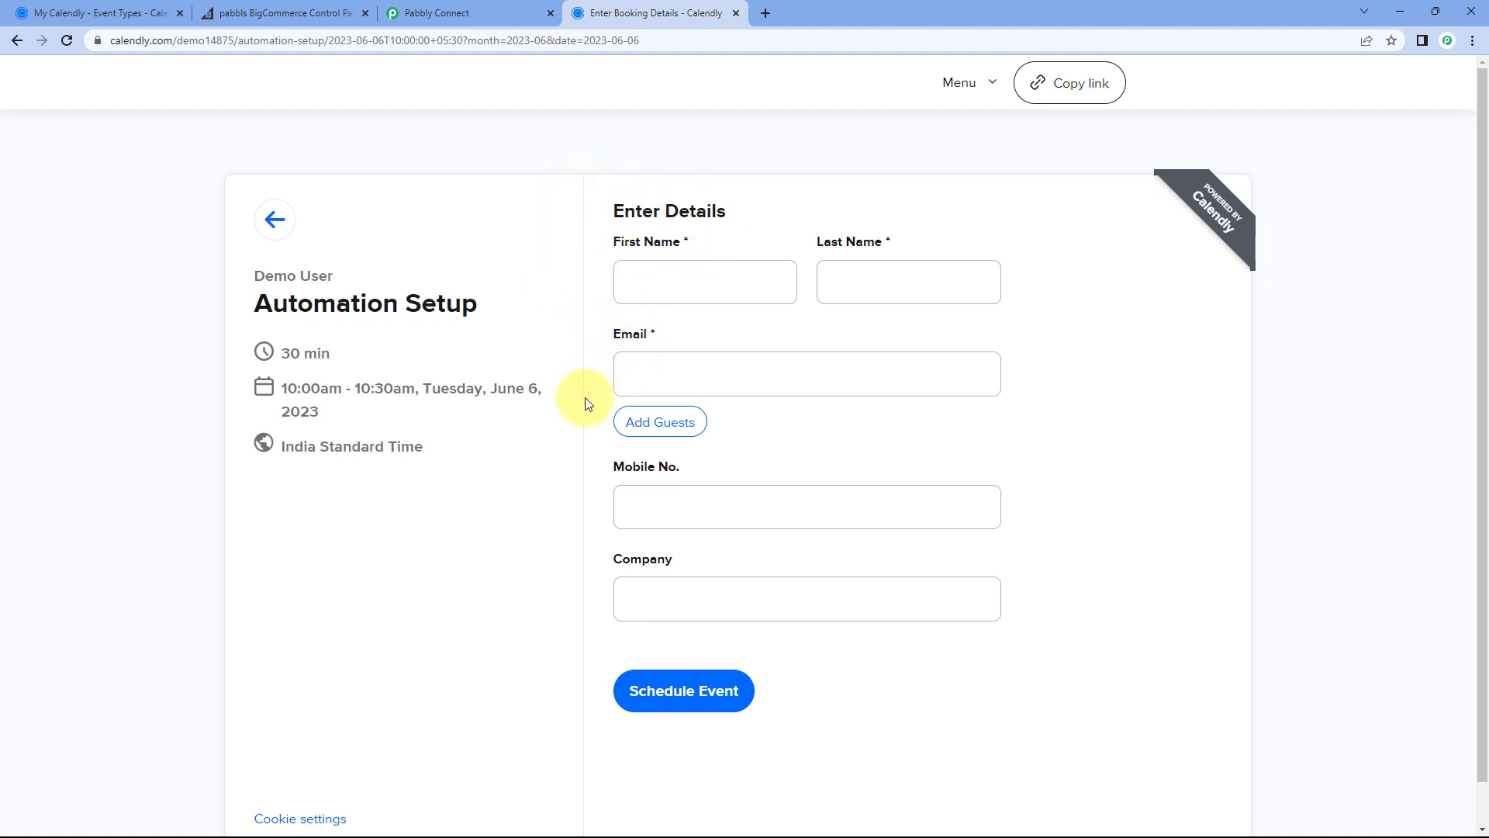
# Step: Enter the invitee's first and last name, e-mail, mobile number and company Pabbly, then schedule the event
pyautogui.click(678, 284)
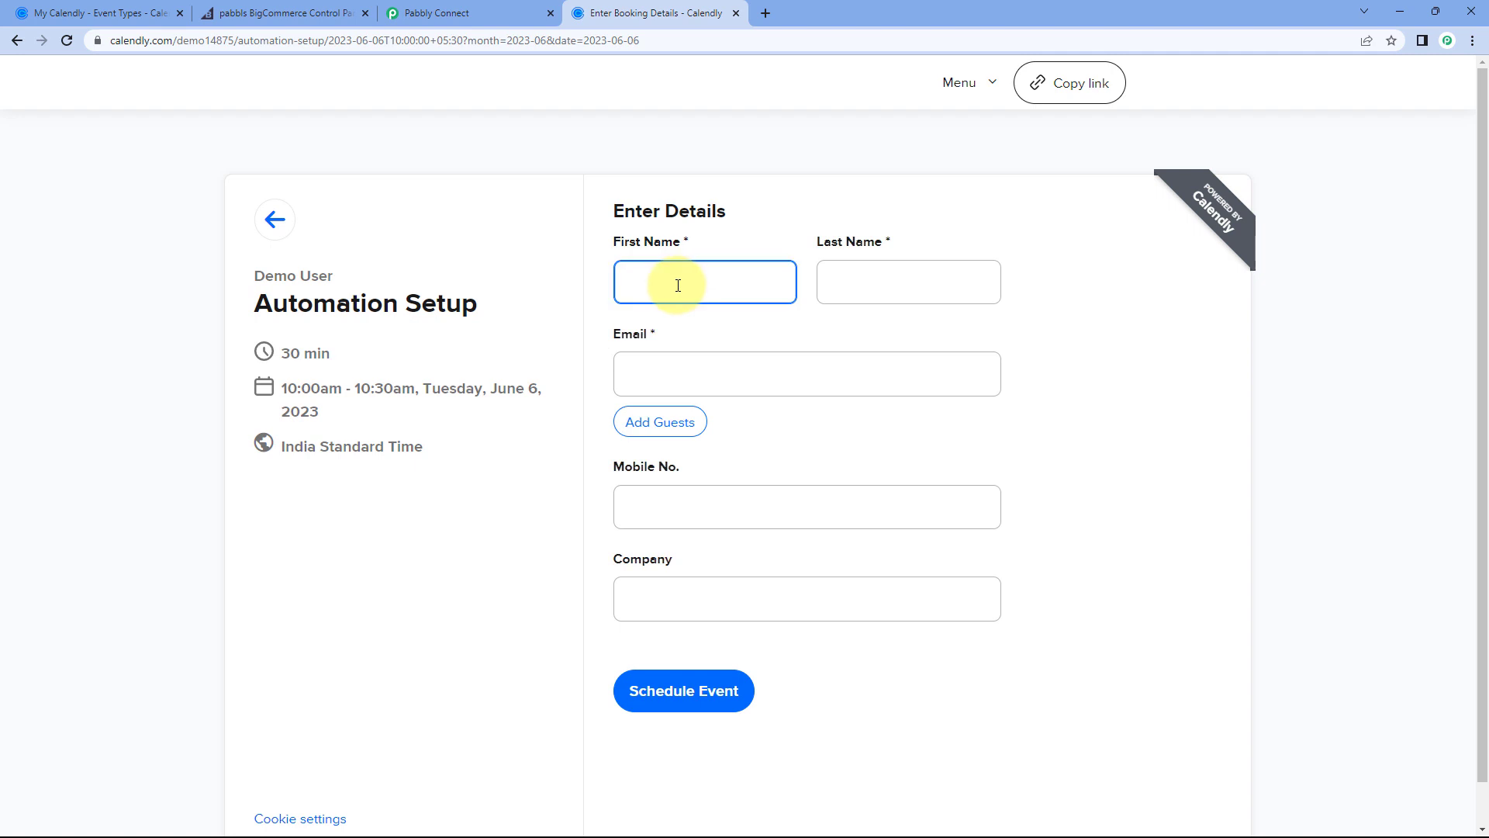
pyautogui.write('Demo')
pyautogui.press('Tab')
pyautogui.write('Us')
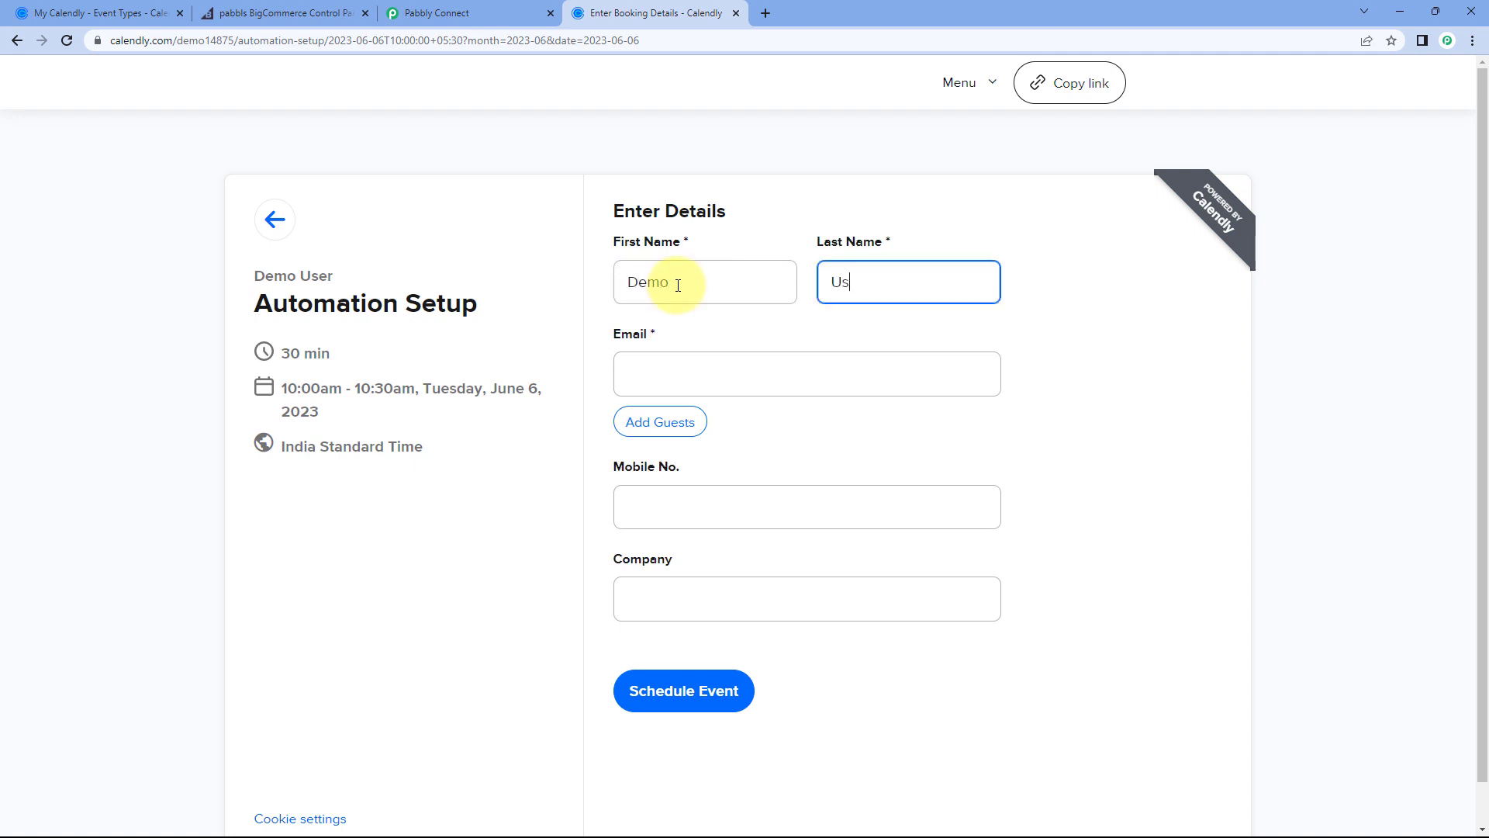
pyautogui.write('er')
pyautogui.press('Tab')
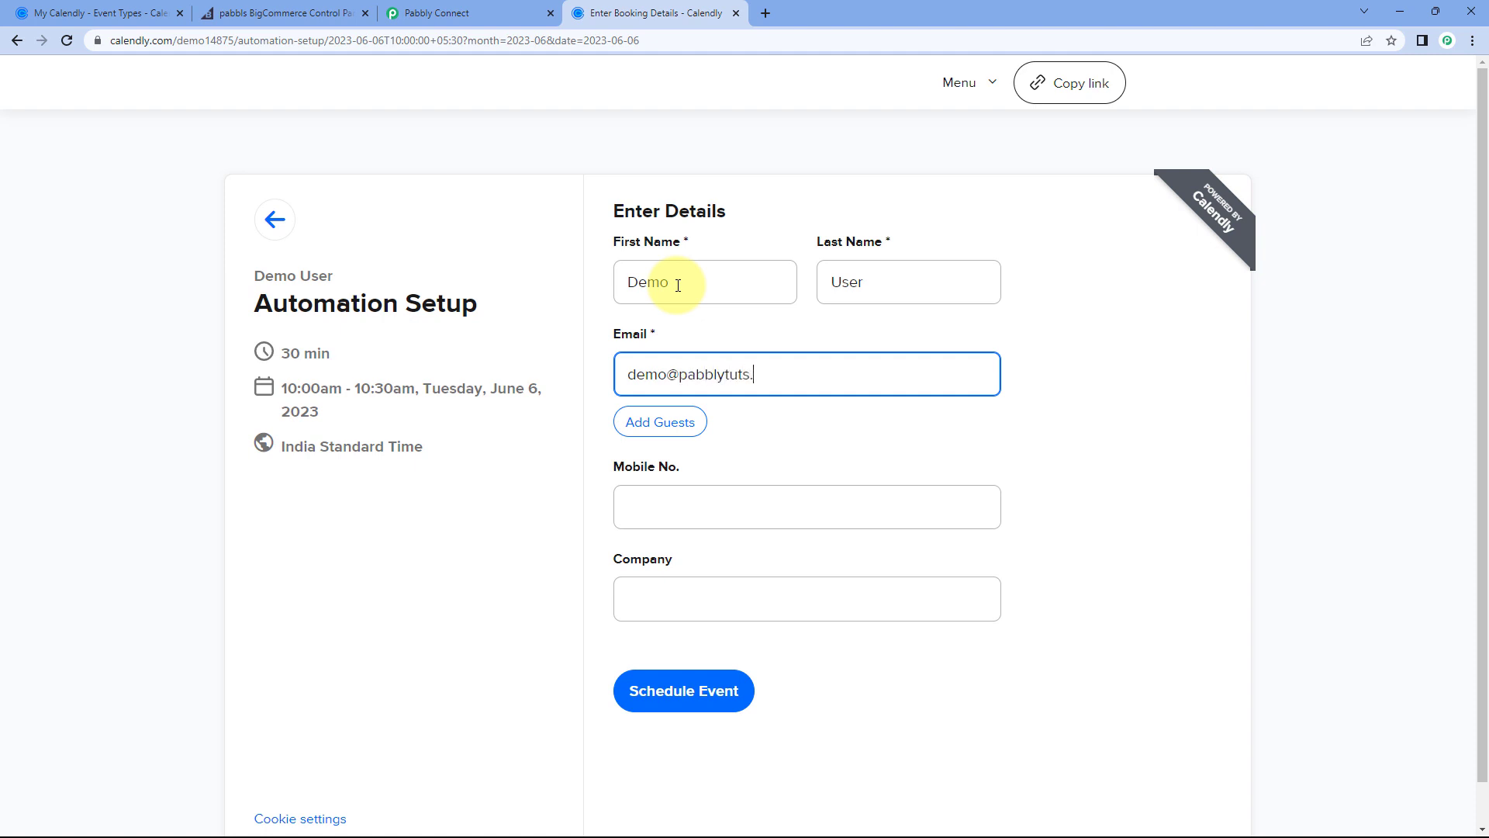
pyautogui.press('Tab')
pyautogui.press('Tab')
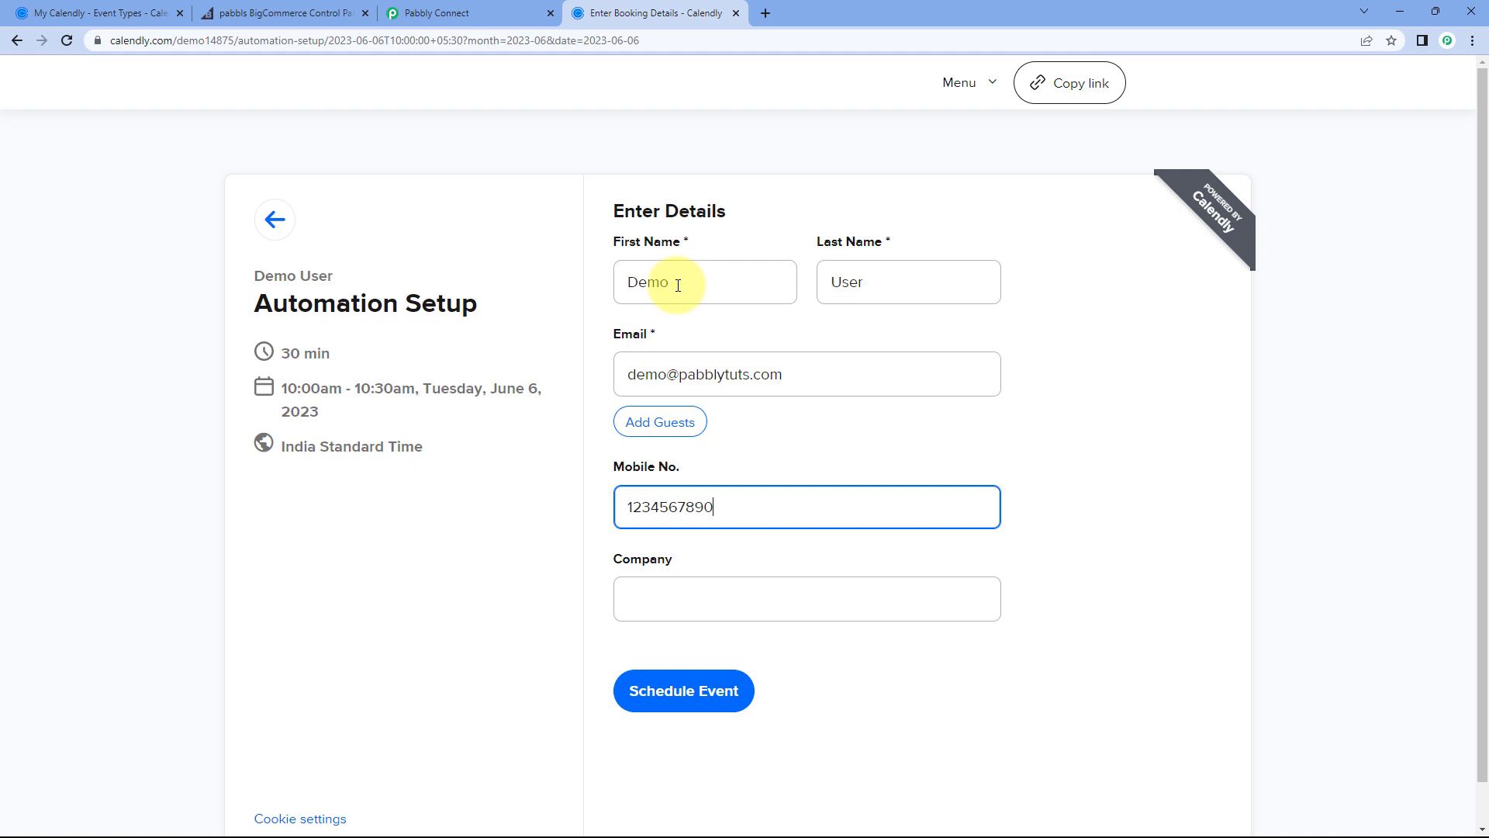
pyautogui.click(797, 599)
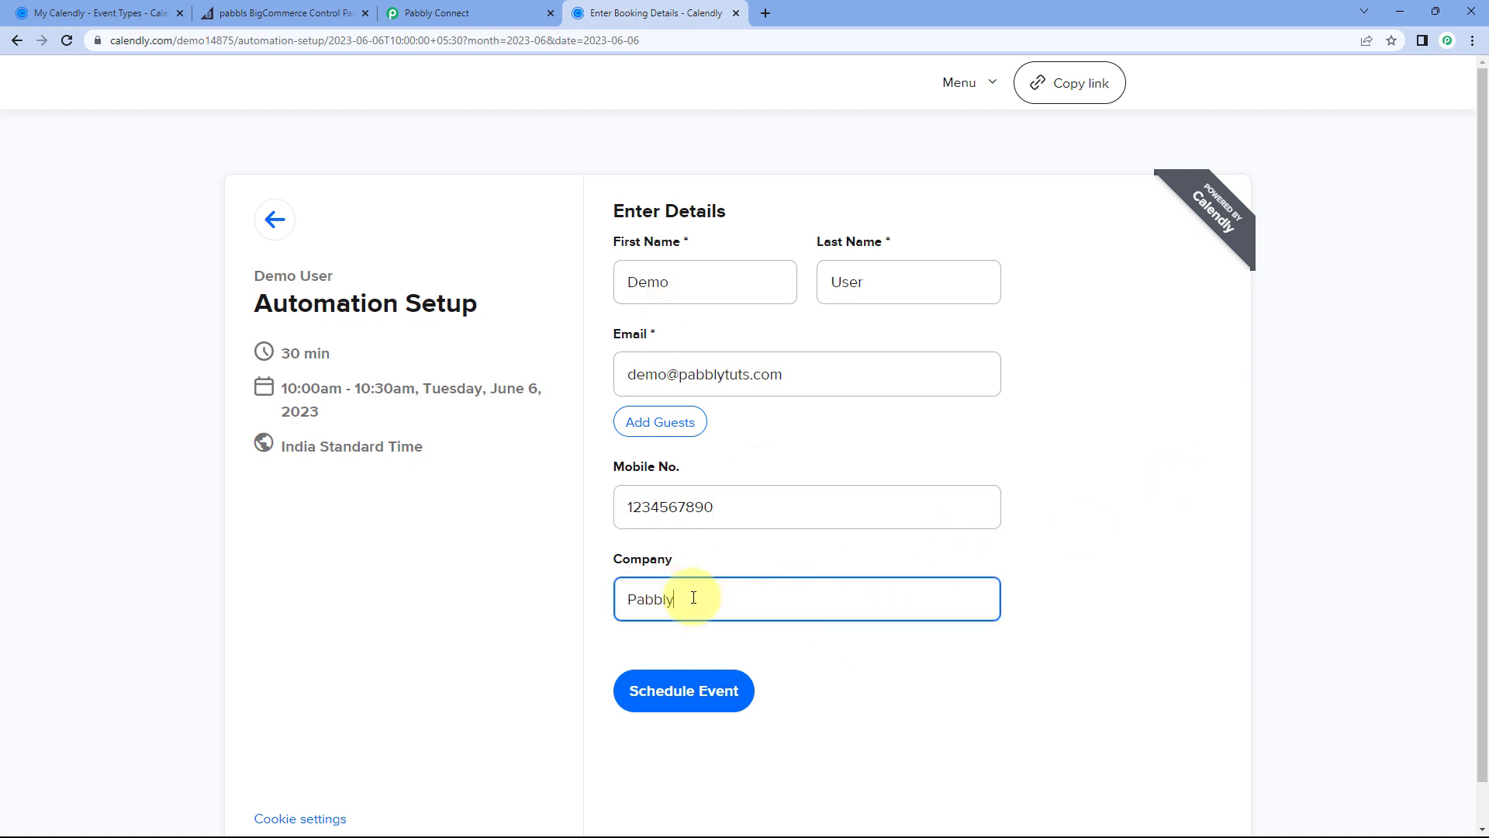
pyautogui.click(682, 694)
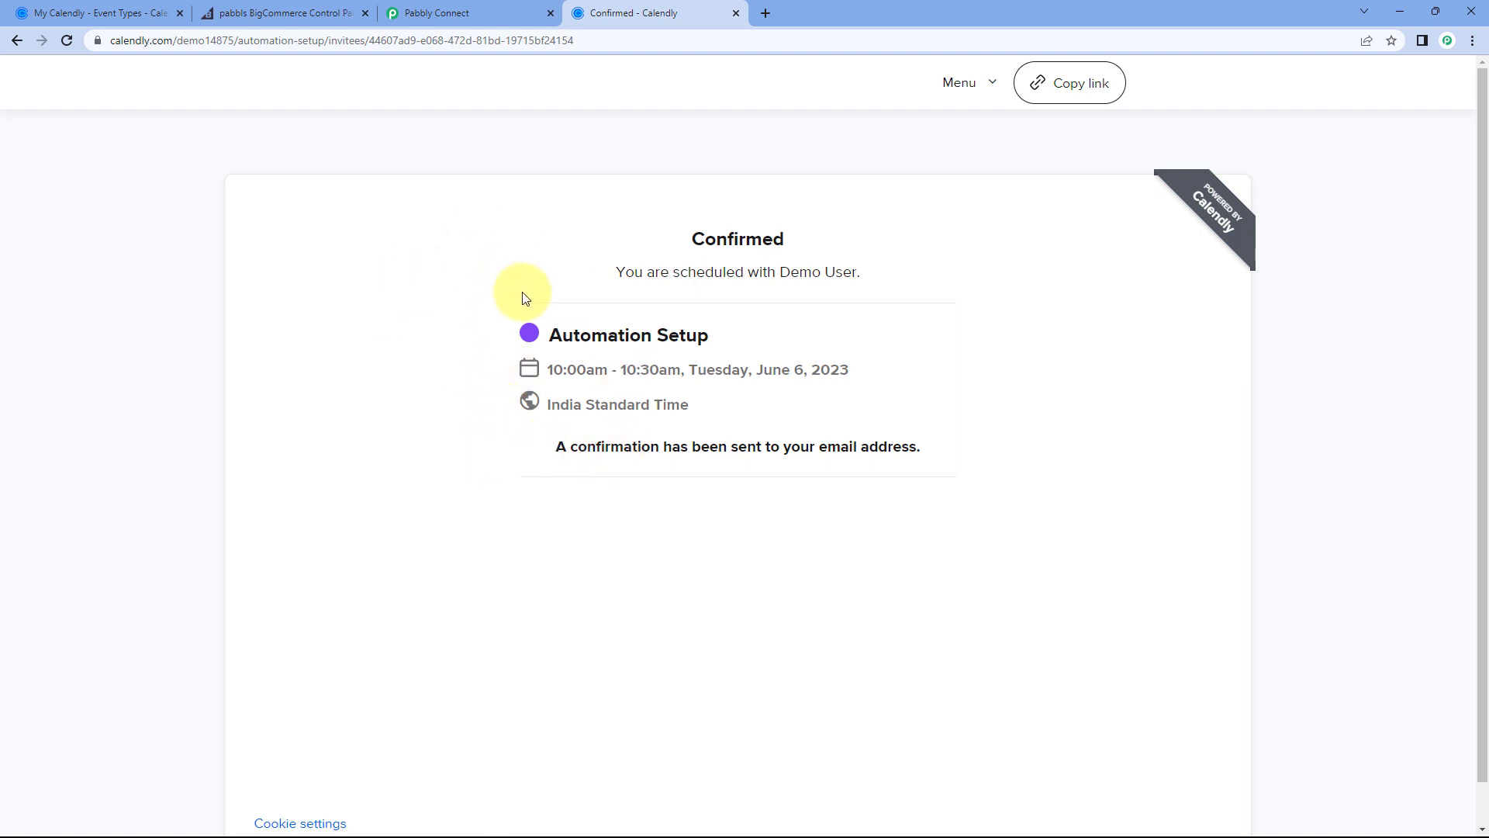
# Step: Review the captured webhook response, checking the invitee's e-mail, last name and Company answer
pyautogui.click(500, 11)
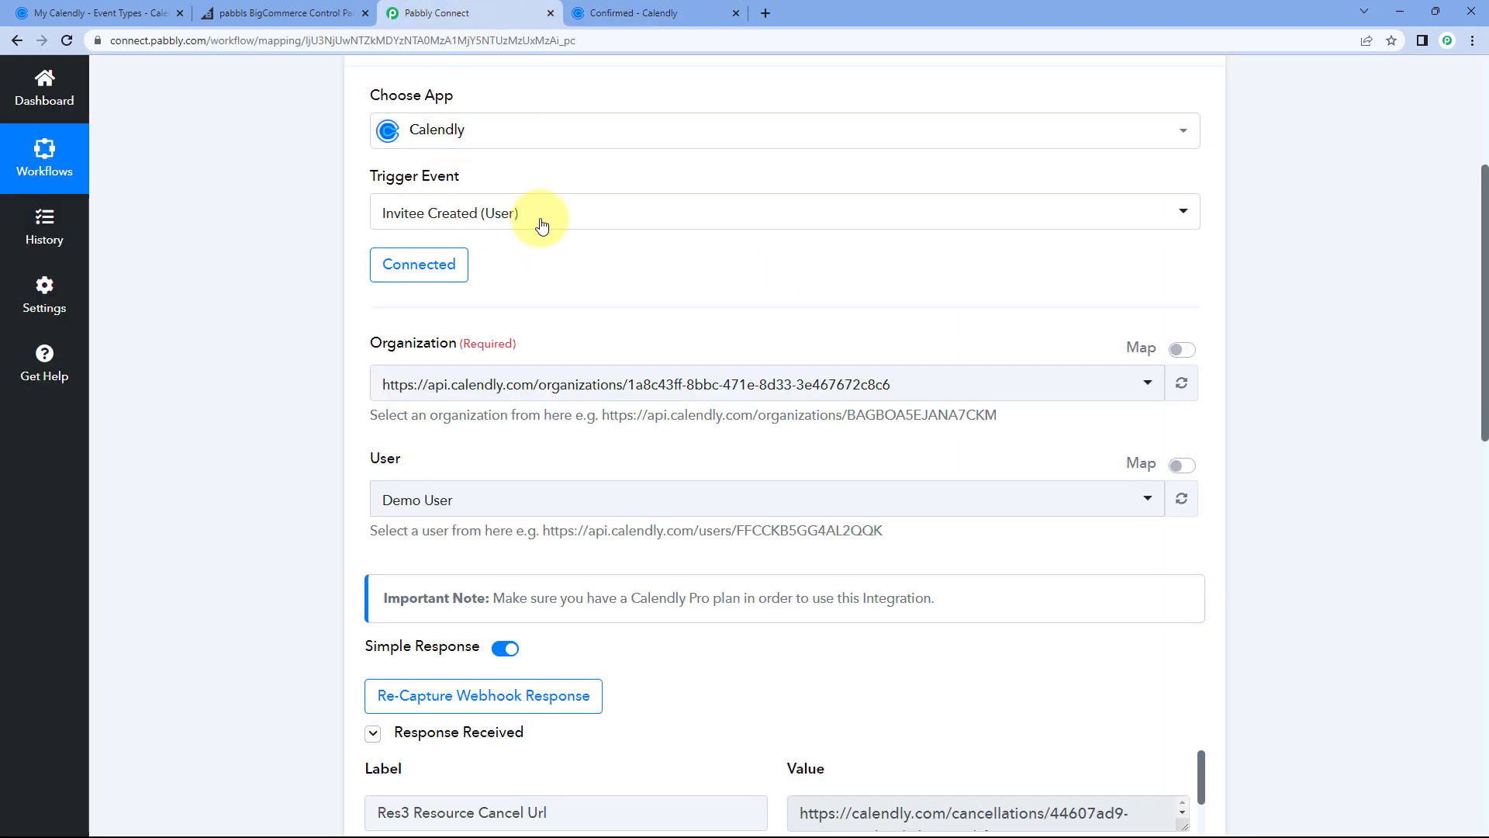
pyautogui.scroll(-4, 543, 334)
pyautogui.scroll(-1, 504, 356)
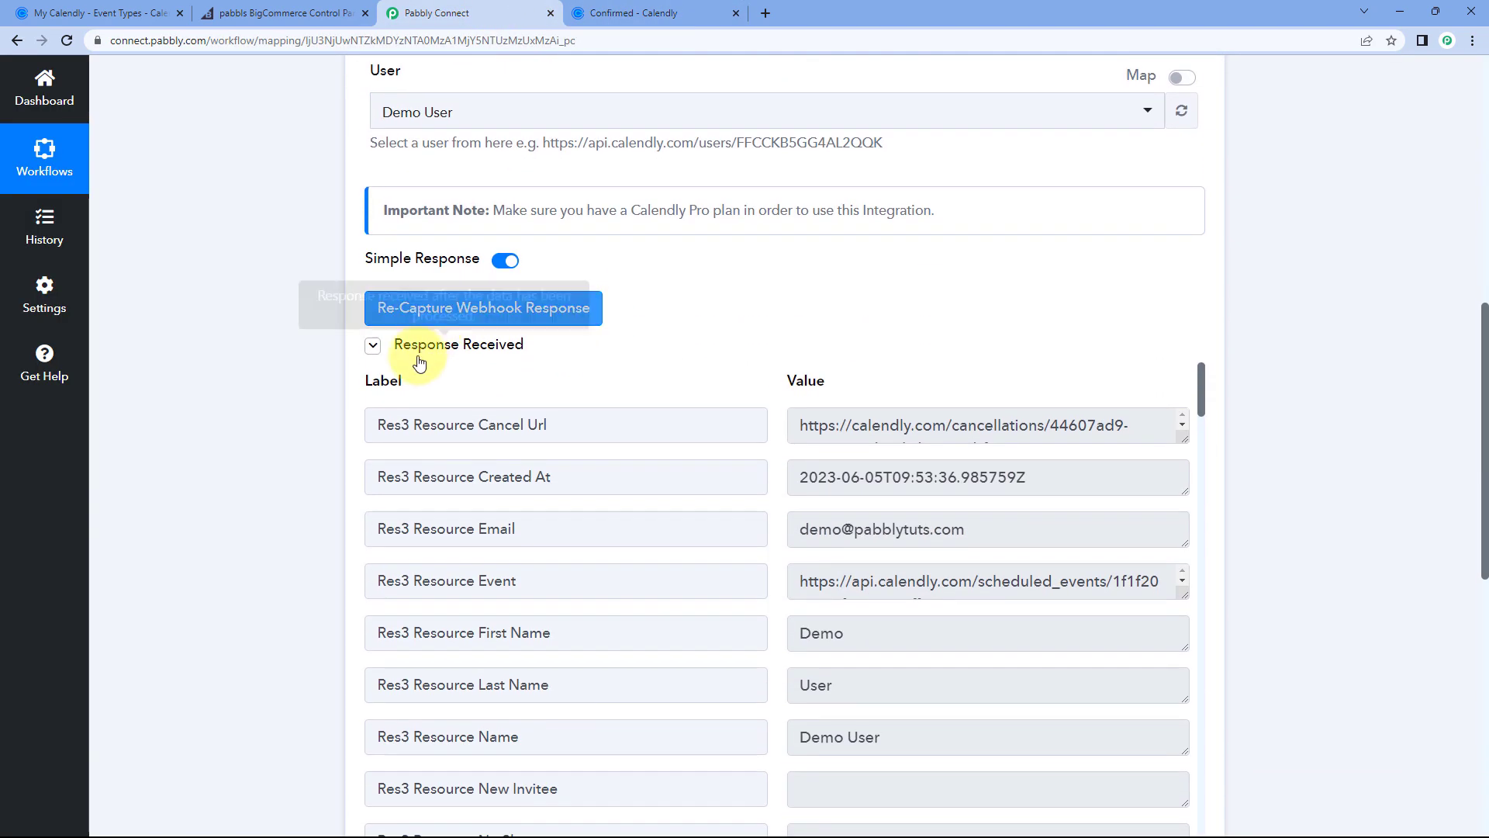
pyautogui.scroll(-1, 714, 343)
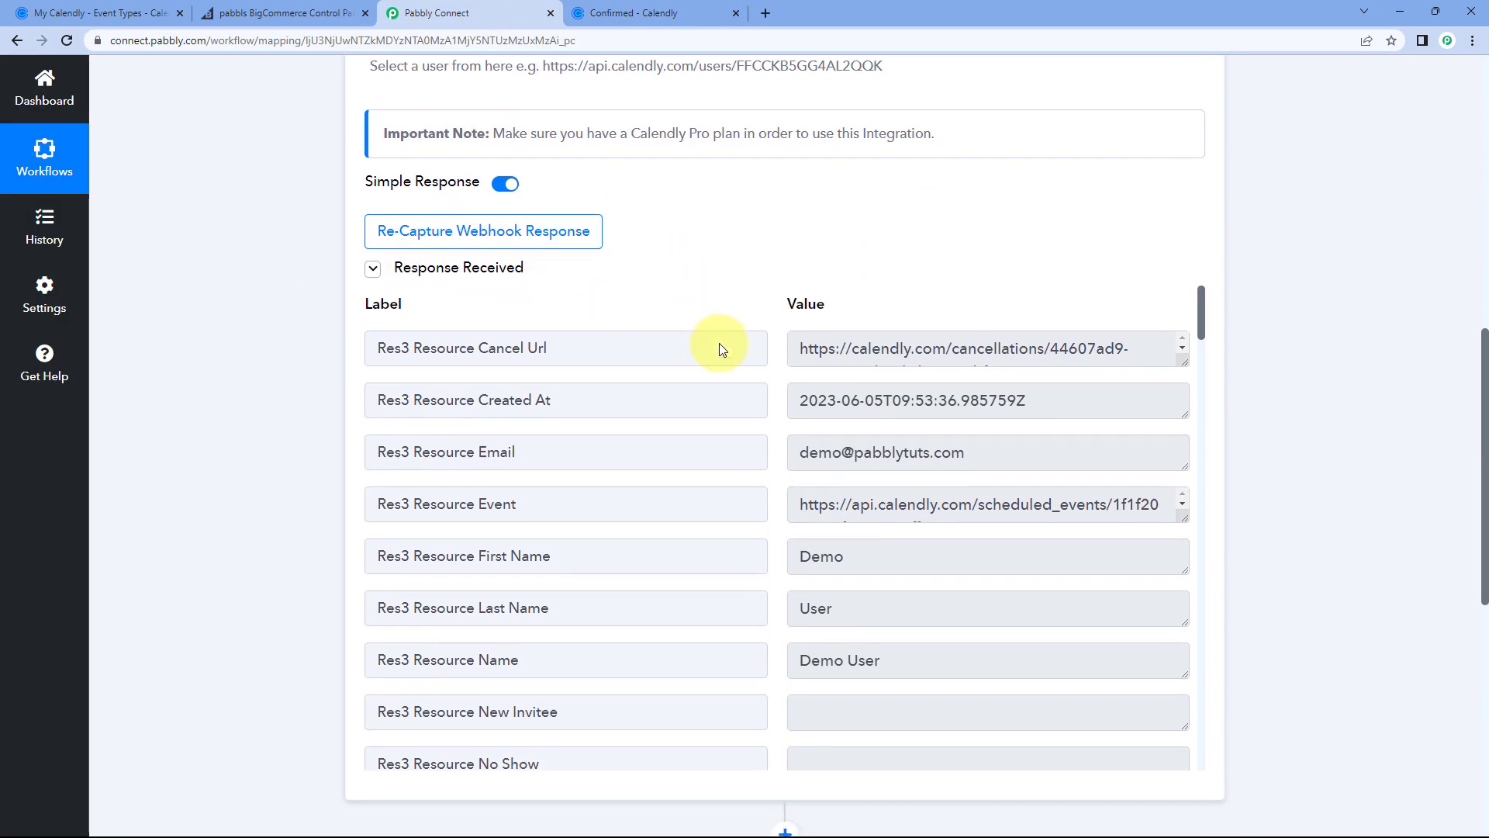
pyautogui.scroll(-1, 747, 290)
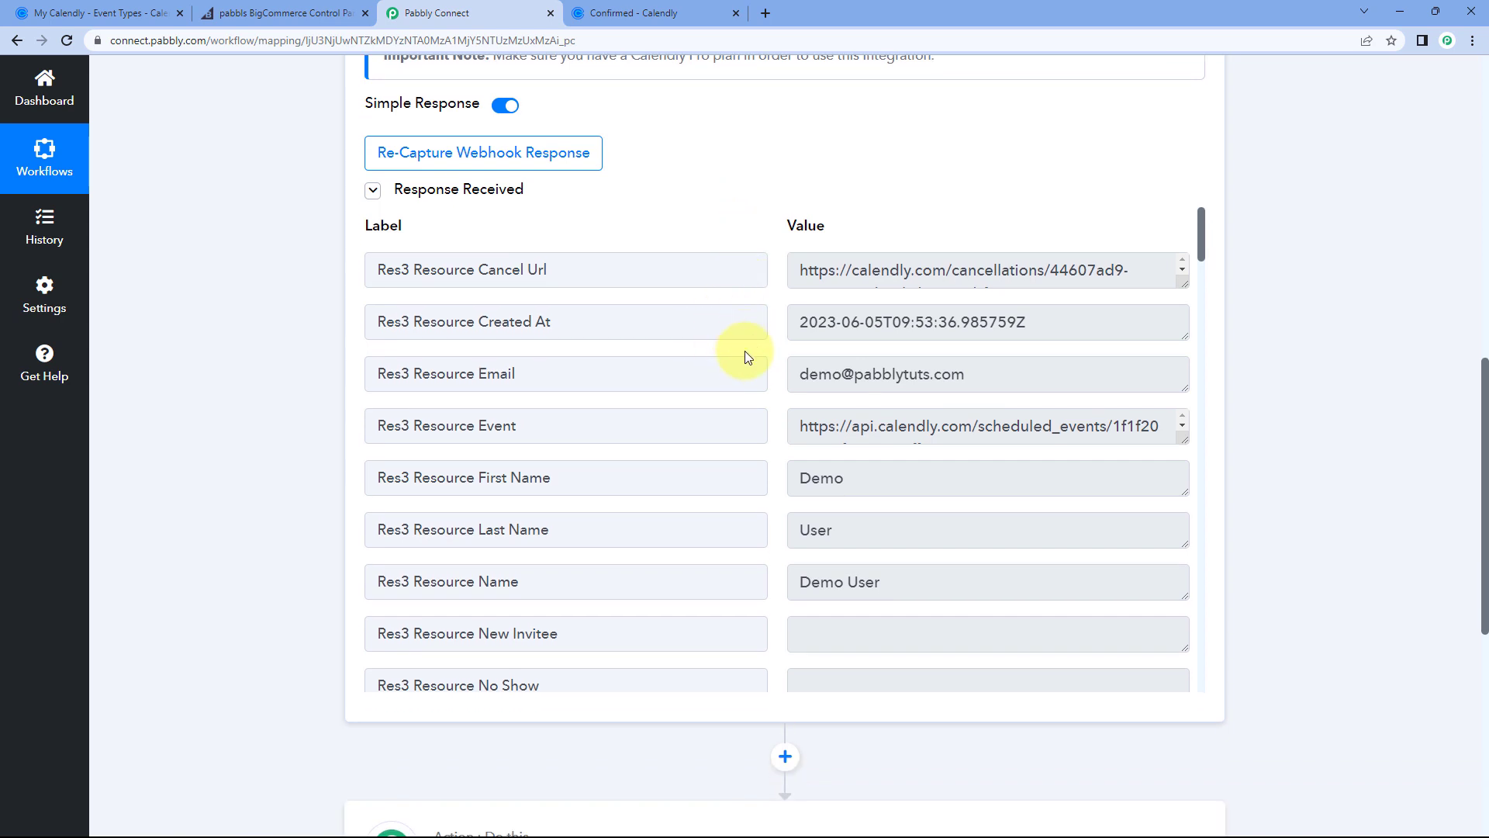
pyautogui.moveTo(994, 372); pyautogui.dragTo(742, 375)
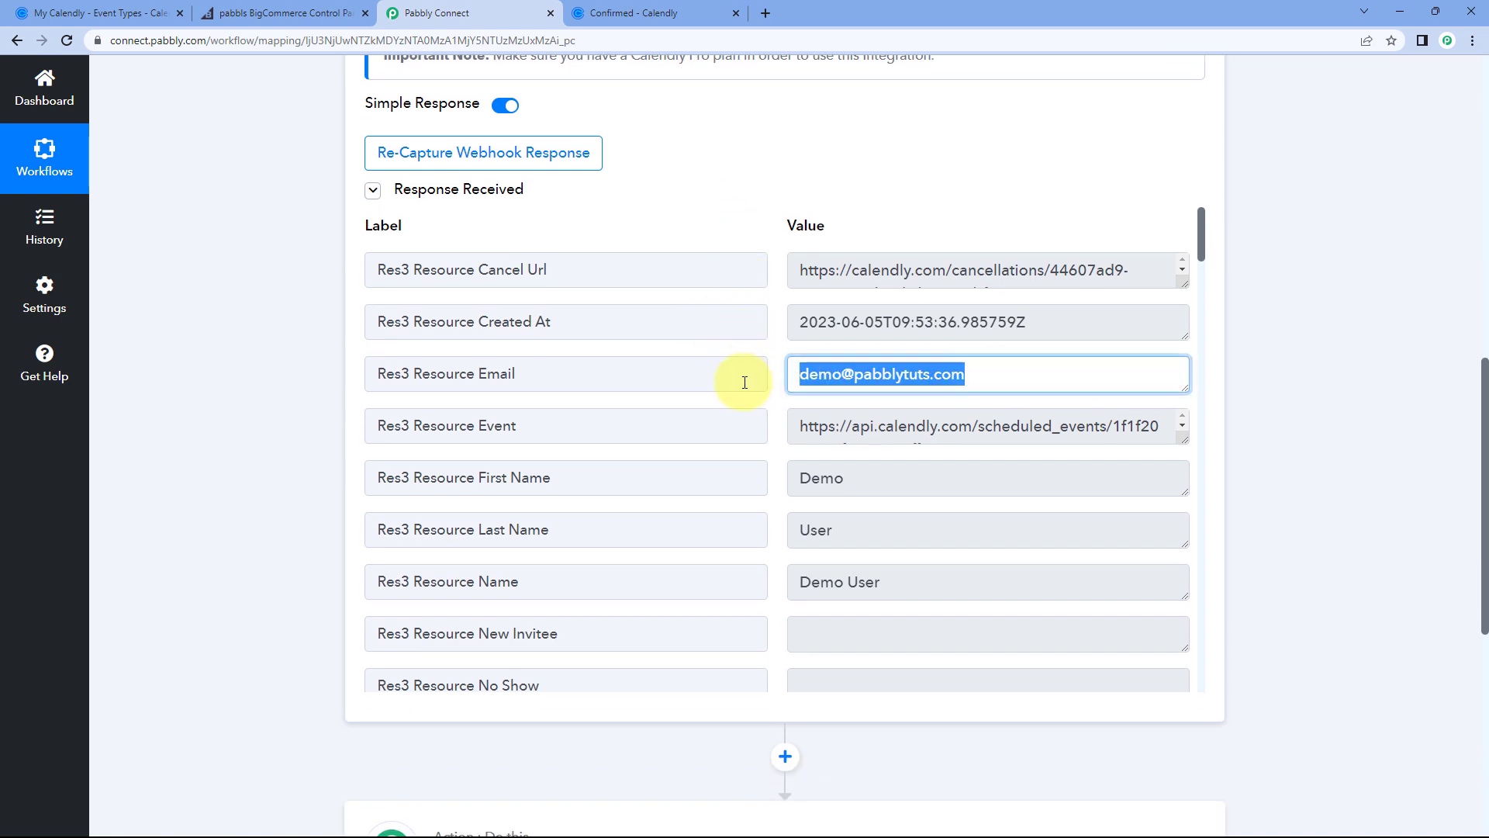
pyautogui.scroll(-1, 779, 386)
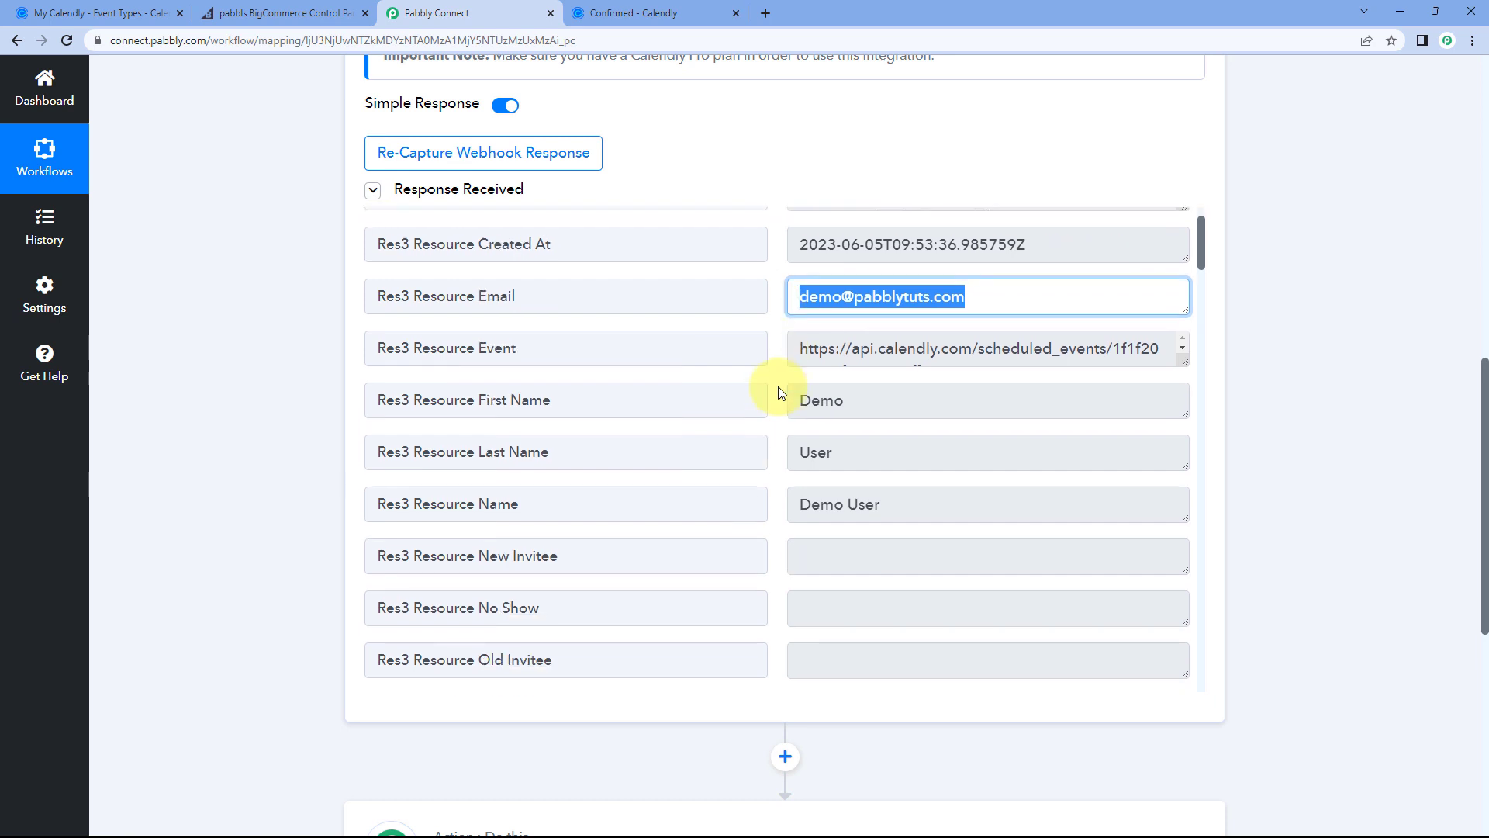
pyautogui.moveTo(892, 396); pyautogui.dragTo(800, 404)
pyautogui.moveTo(861, 444); pyautogui.dragTo(778, 455)
pyautogui.click(778, 456)
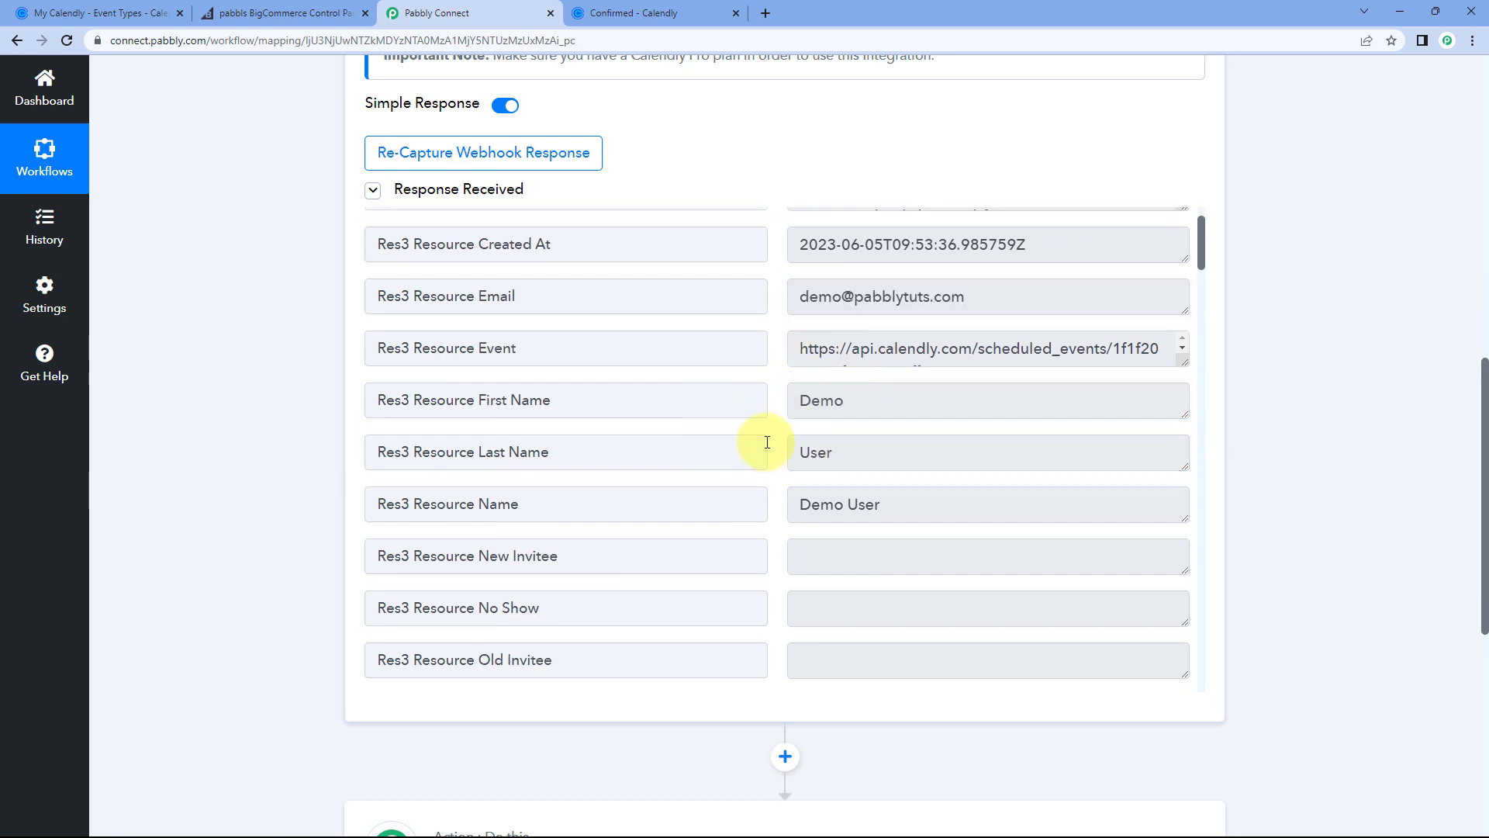
pyautogui.scroll(-2, 768, 444)
pyautogui.scroll(-2, 776, 446)
pyautogui.scroll(-1, 777, 448)
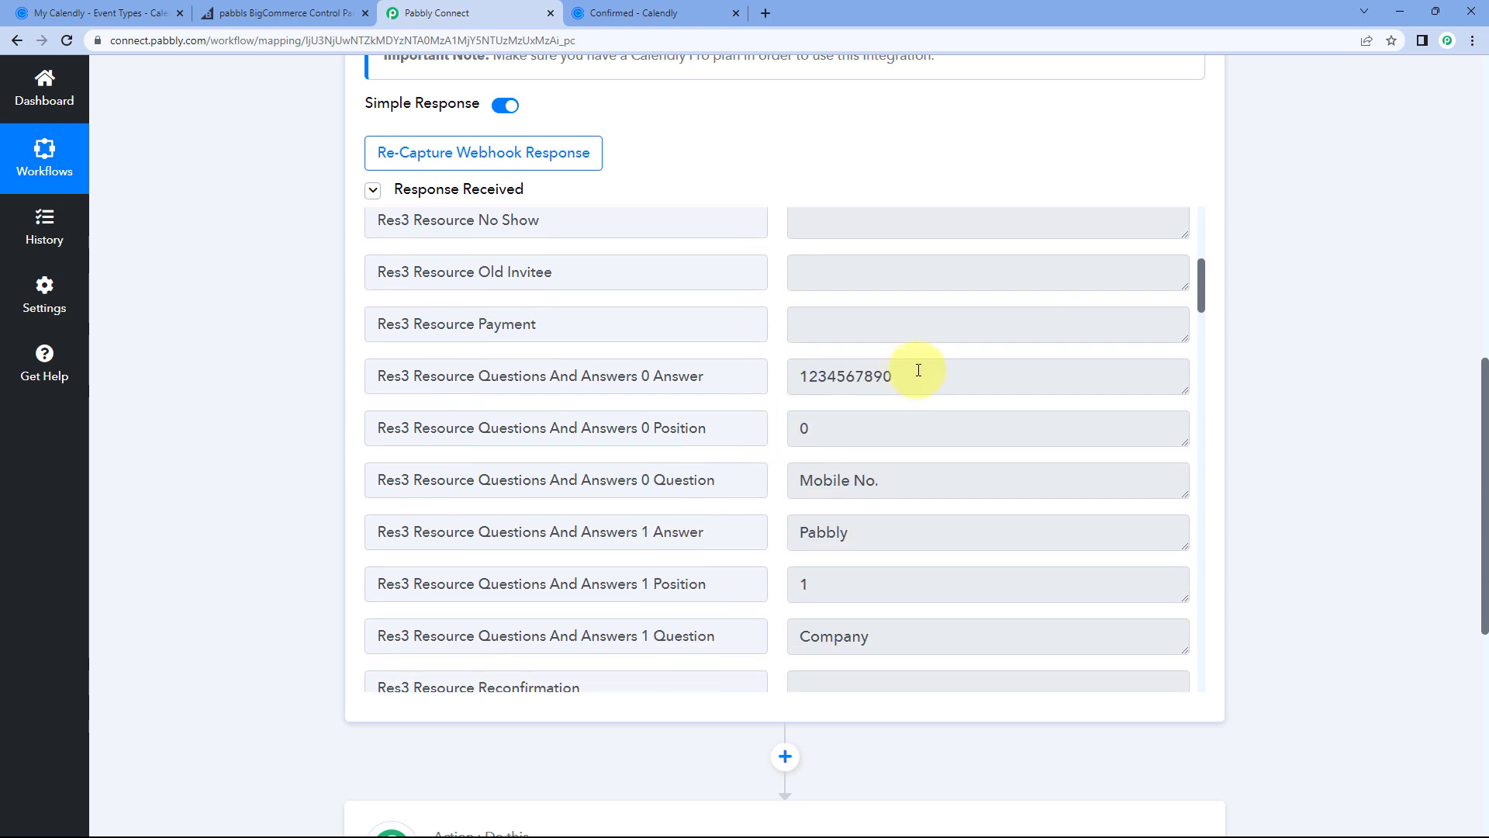
pyautogui.moveTo(915, 375); pyautogui.dragTo(780, 378)
pyautogui.moveTo(861, 536); pyautogui.dragTo(766, 525)
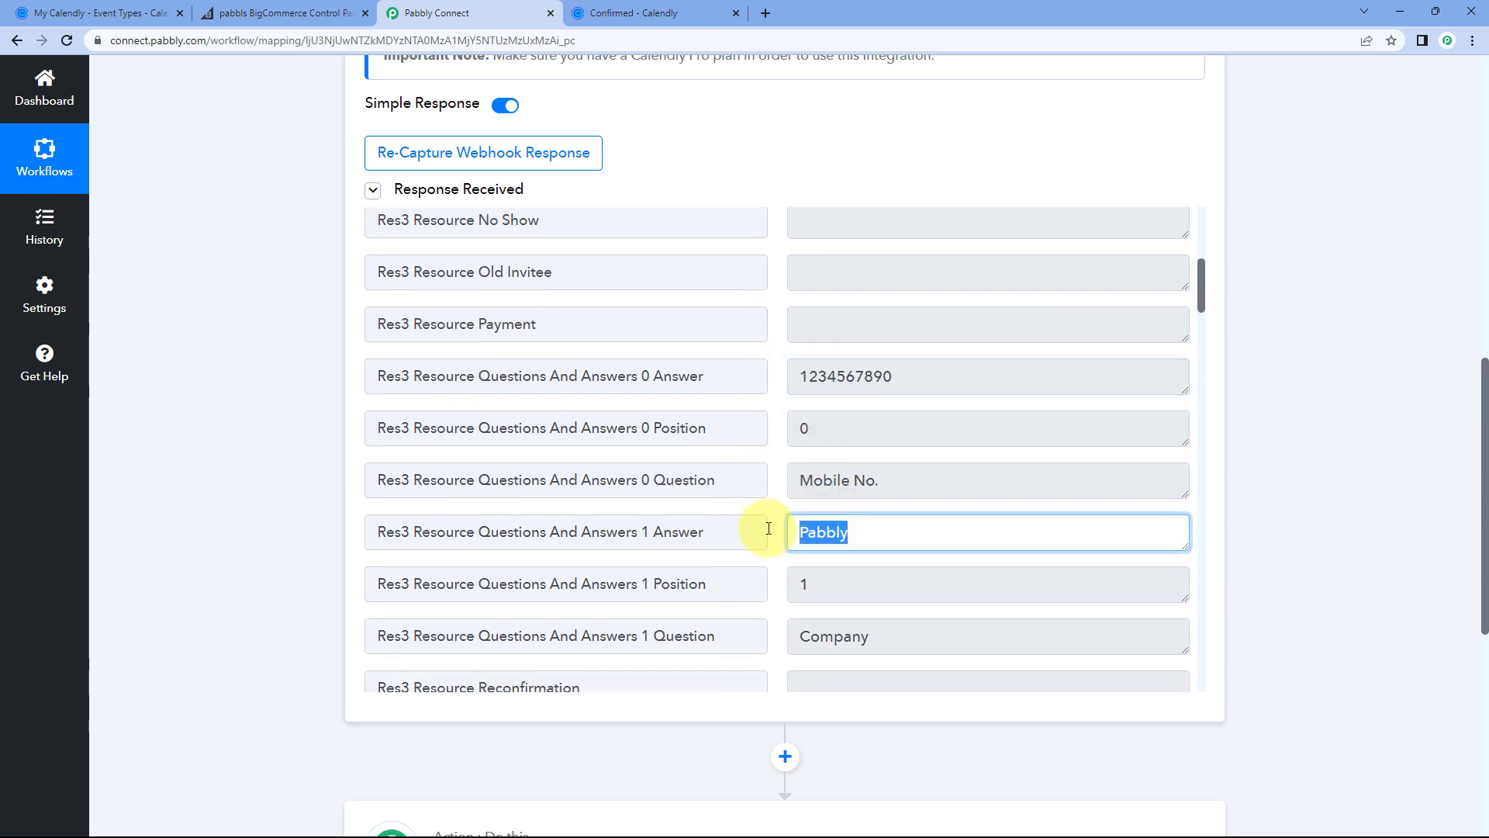
pyautogui.click(766, 523)
# Step: Check the Automation Setup event name and the booking's start and end times in the response
pyautogui.scroll(-2, 779, 506)
pyautogui.scroll(-7, 779, 503)
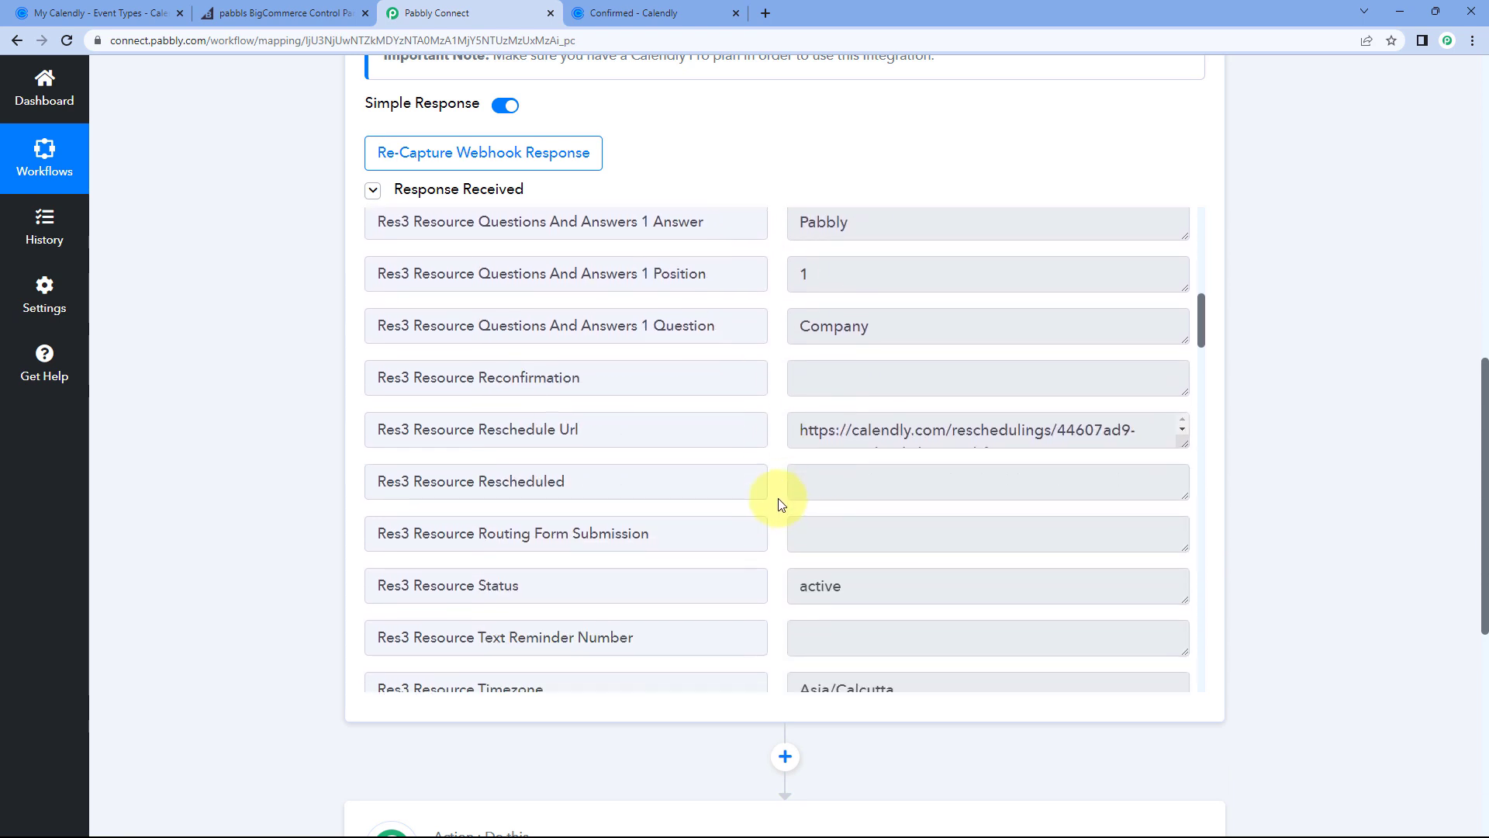
pyautogui.scroll(-8, 780, 500)
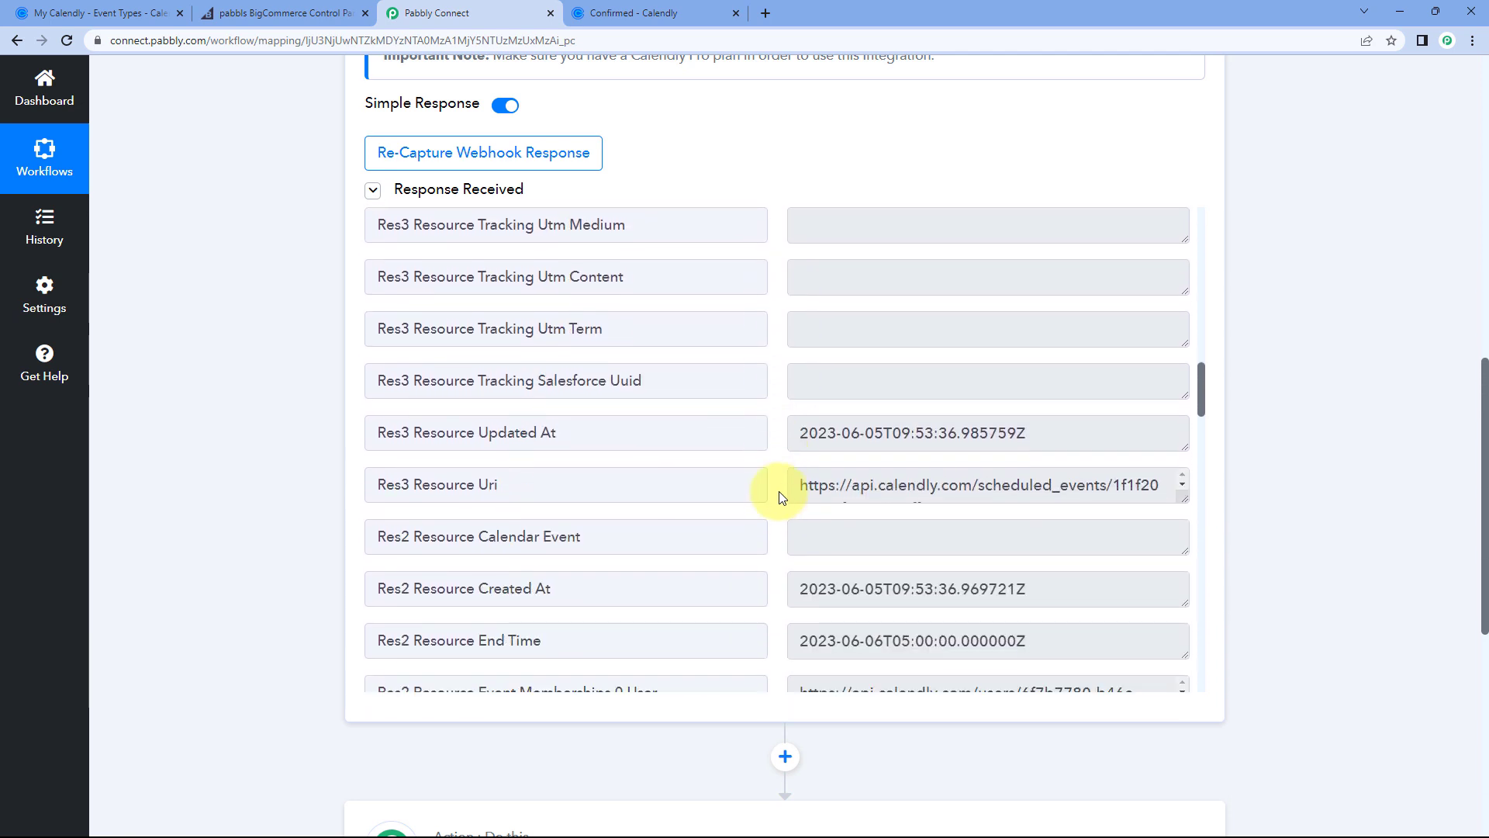
pyautogui.scroll(-5, 779, 454)
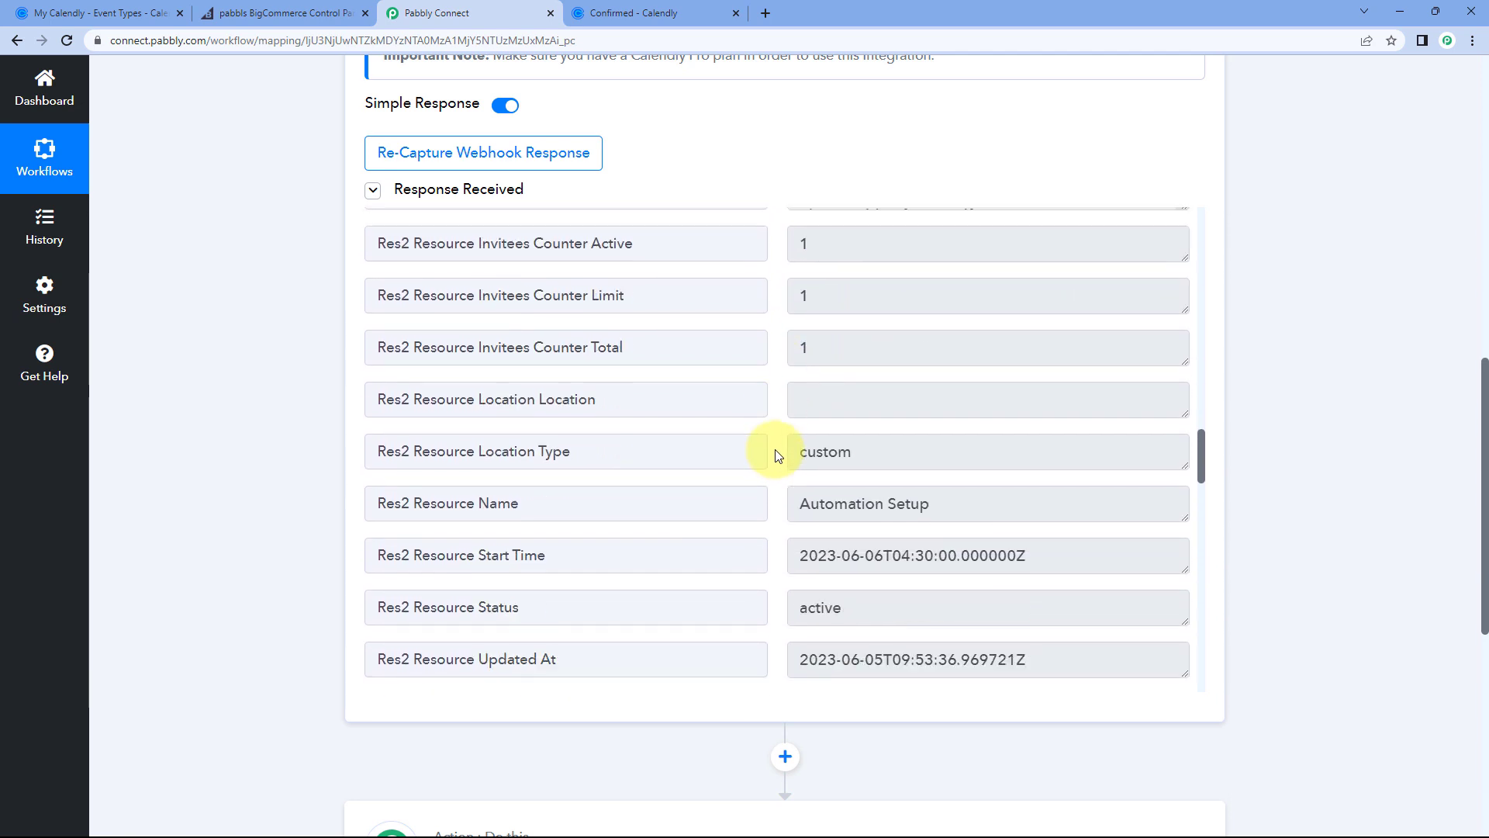
pyautogui.moveTo(934, 419); pyautogui.dragTo(768, 418)
pyautogui.click(774, 415)
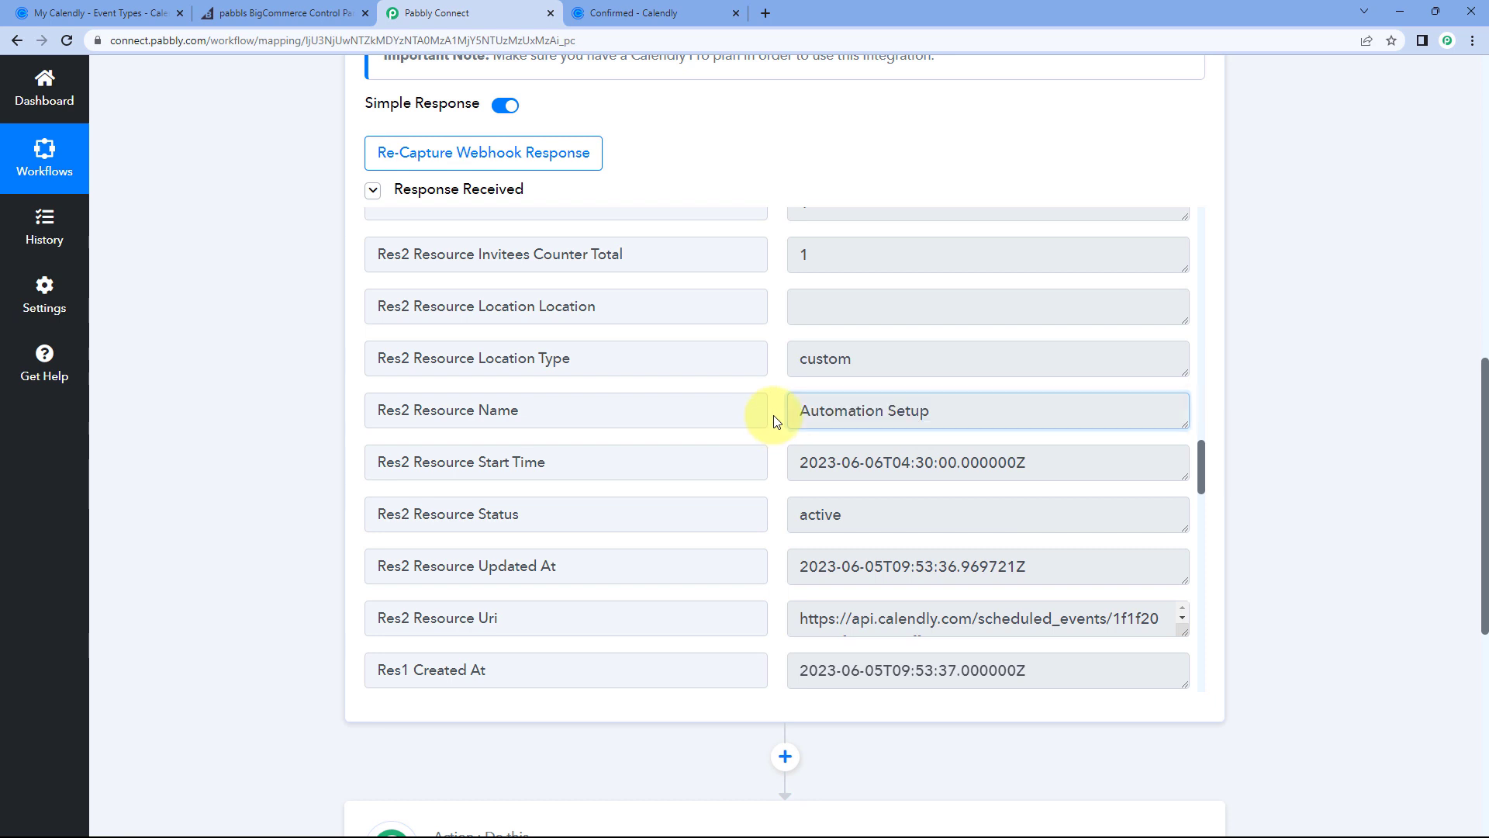
pyautogui.scroll(3, 774, 416)
pyautogui.scroll(3, 774, 416)
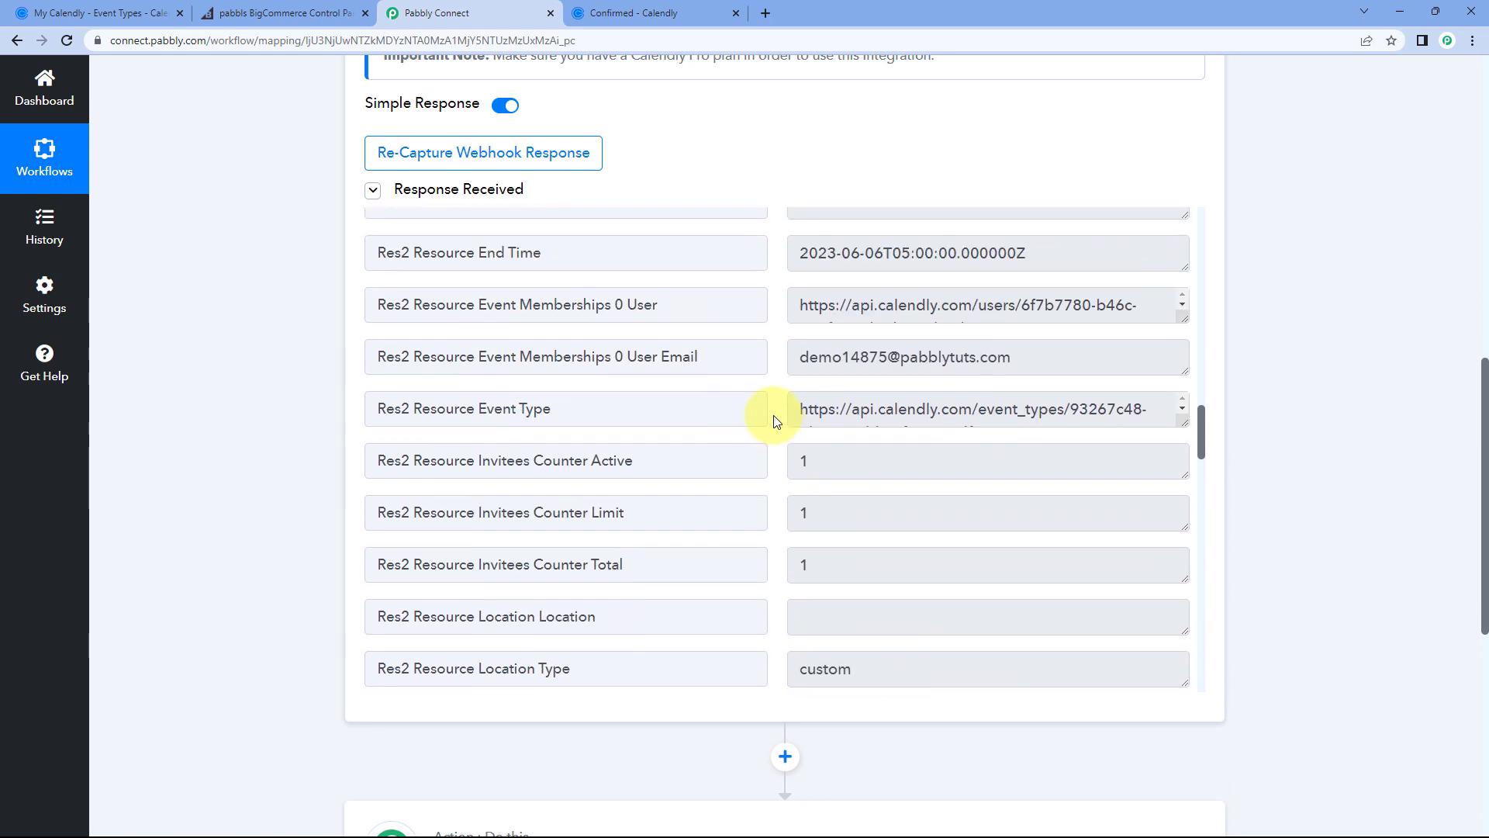
pyautogui.scroll(1, 774, 420)
pyautogui.tripleClick(799, 407)
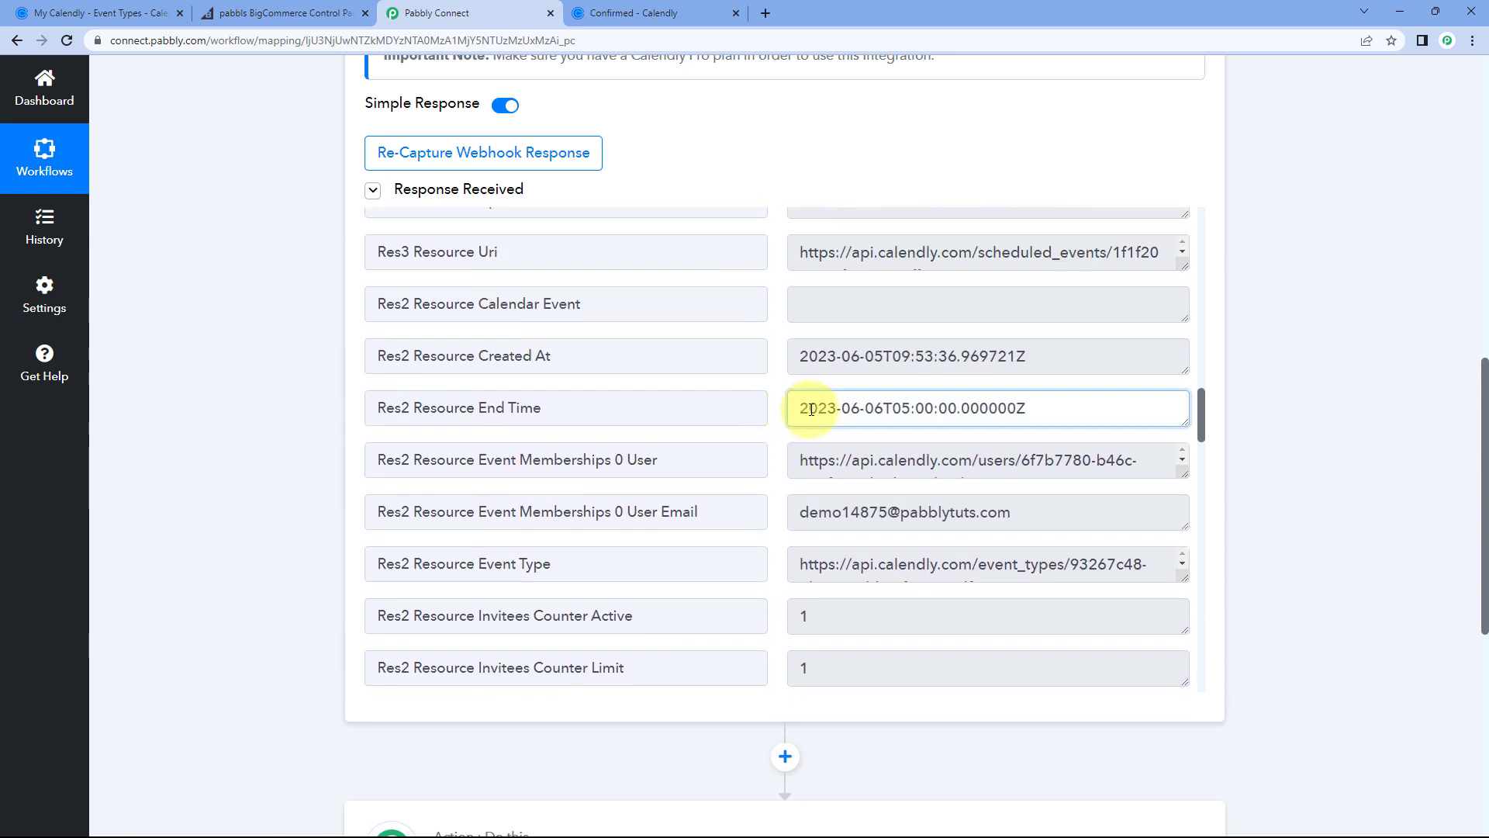
pyautogui.click(785, 484)
pyautogui.scroll(-6, 774, 476)
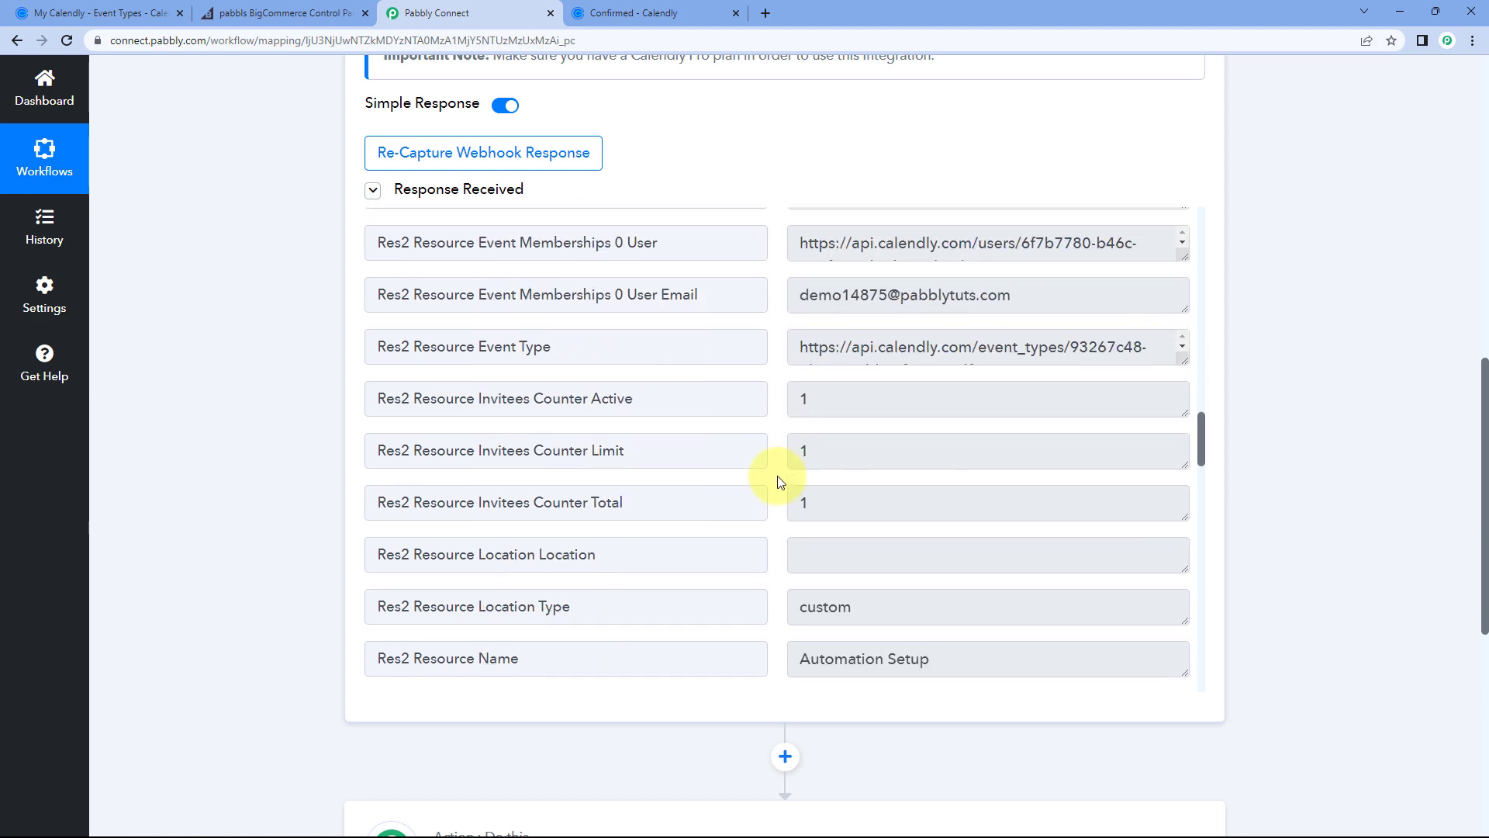
pyautogui.moveTo(1049, 467); pyautogui.dragTo(802, 458)
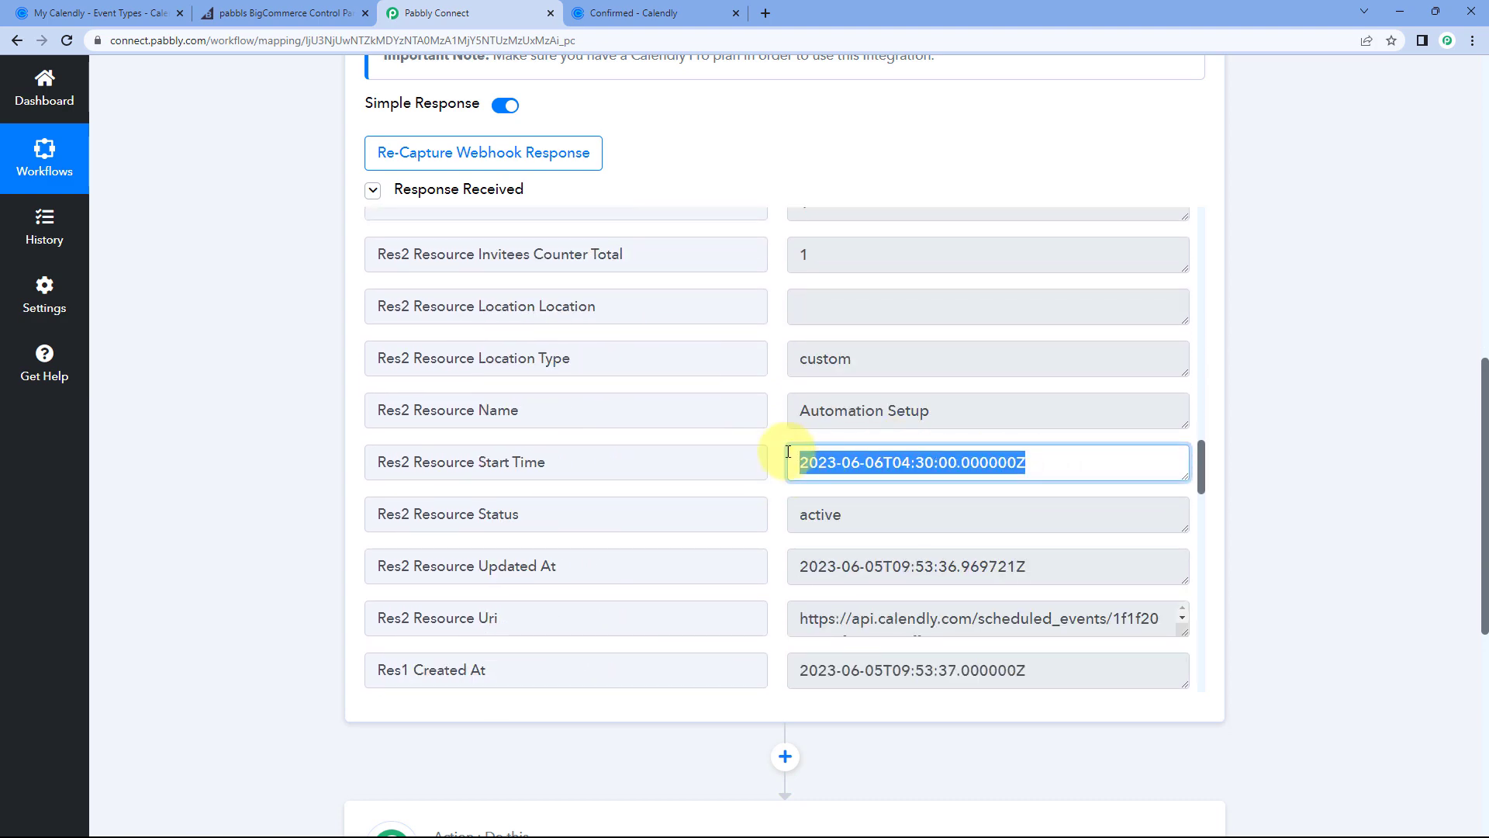
pyautogui.click(781, 444)
pyautogui.scroll(-3, 779, 444)
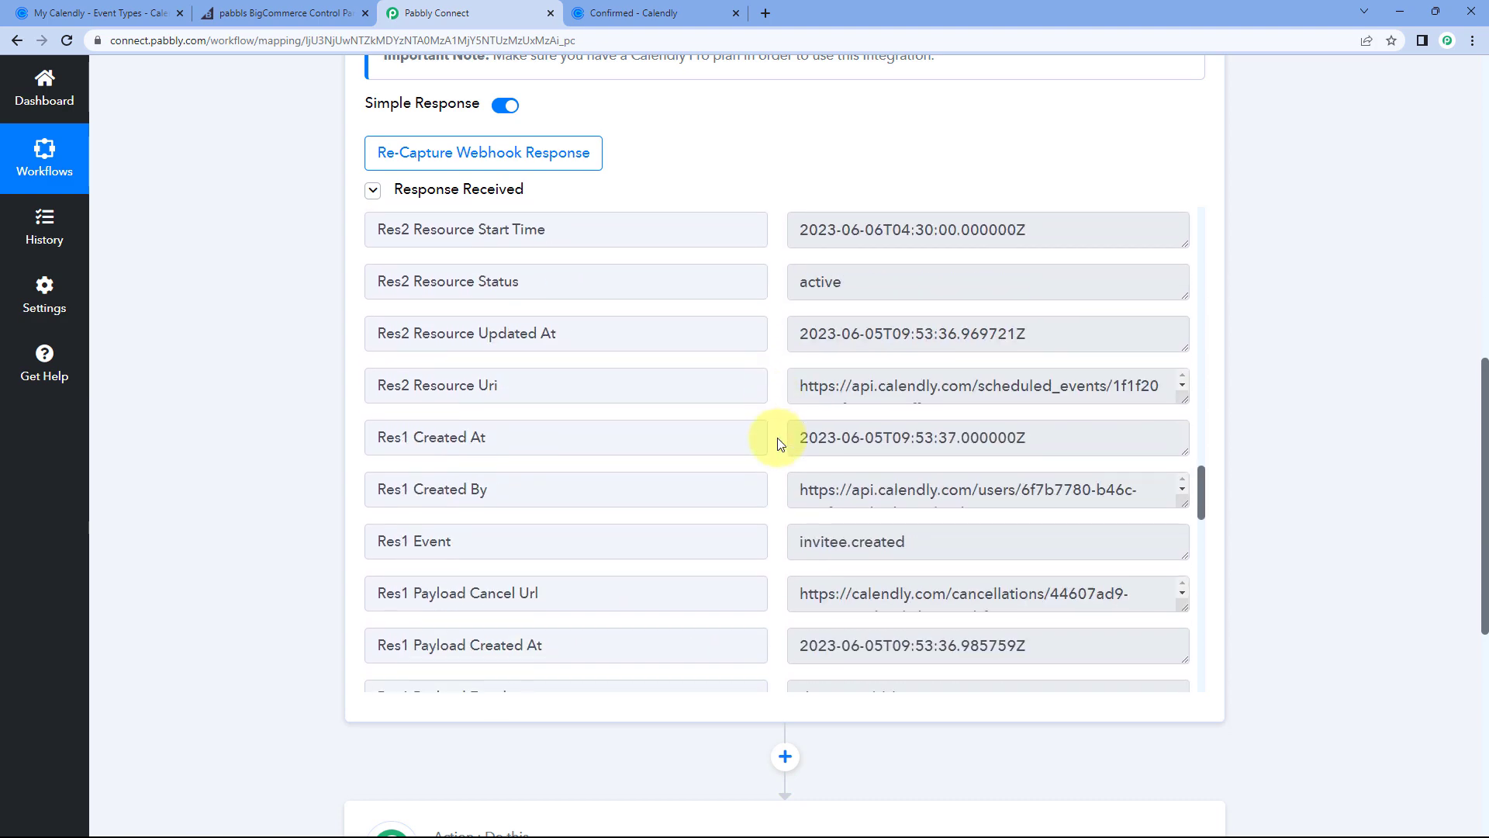
pyautogui.scroll(12, 779, 443)
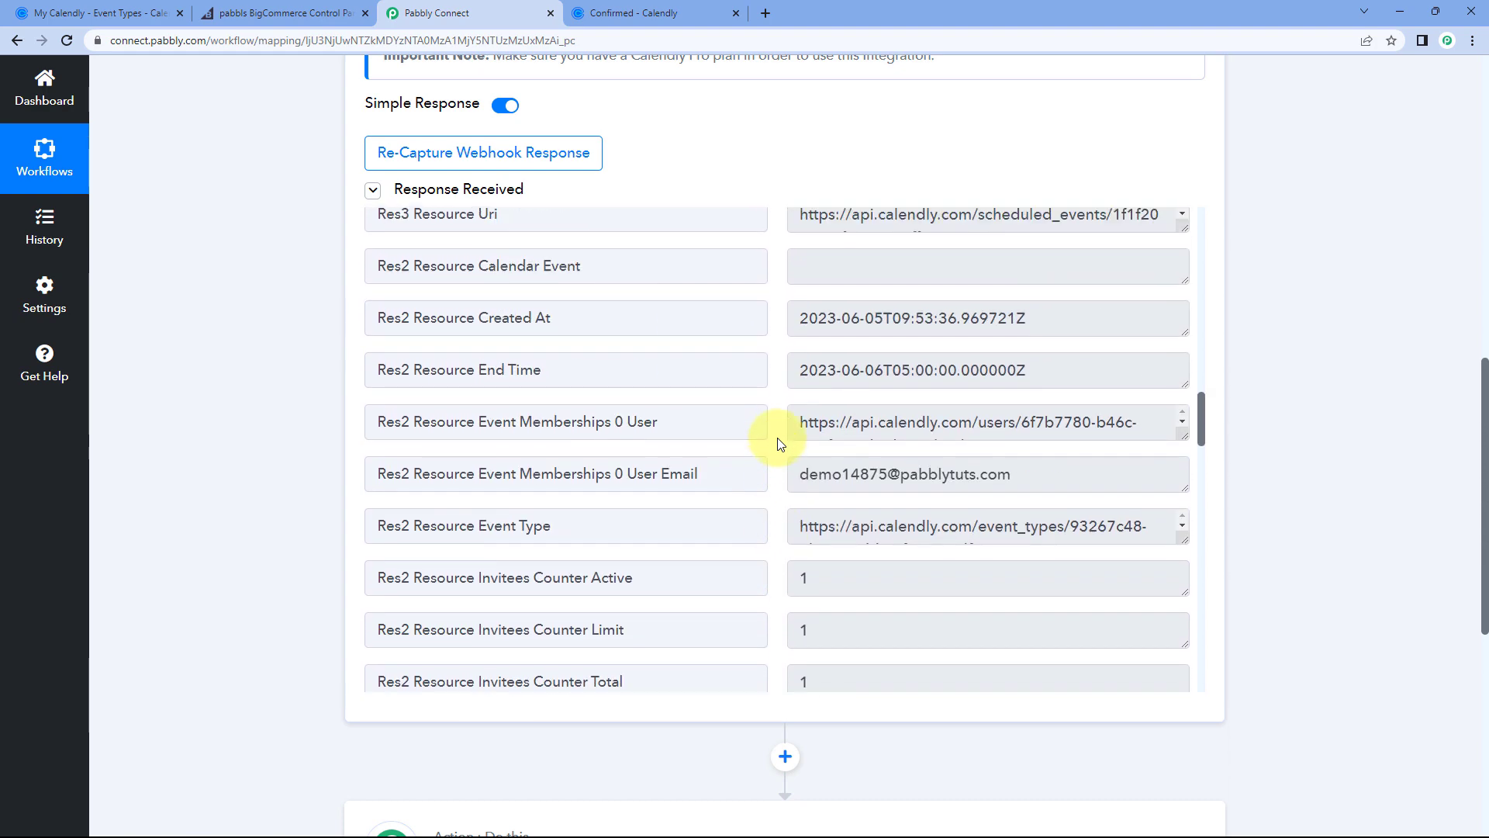
pyautogui.scroll(15, 780, 443)
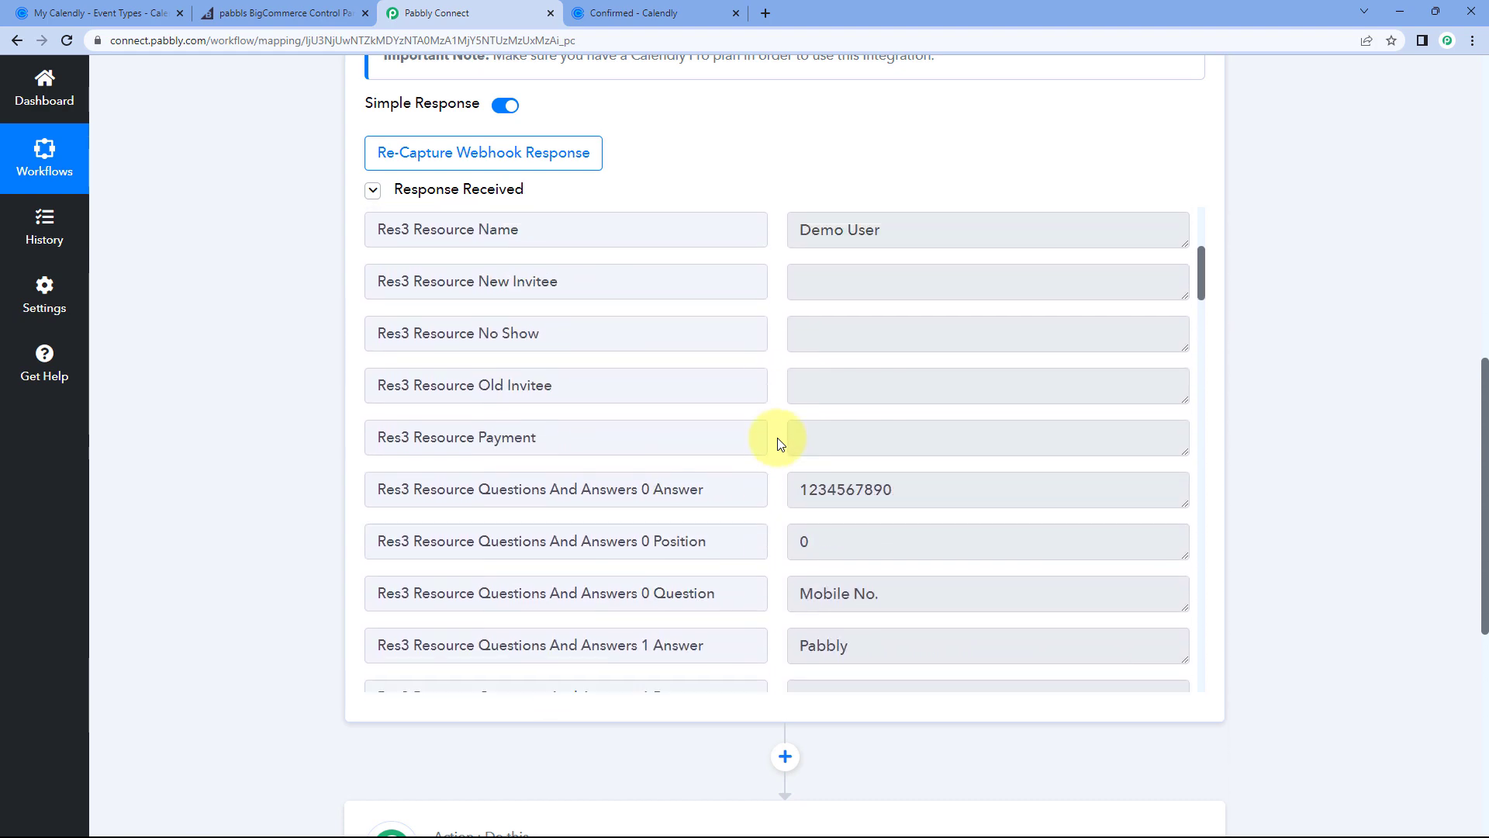
pyautogui.scroll(1, 771, 207)
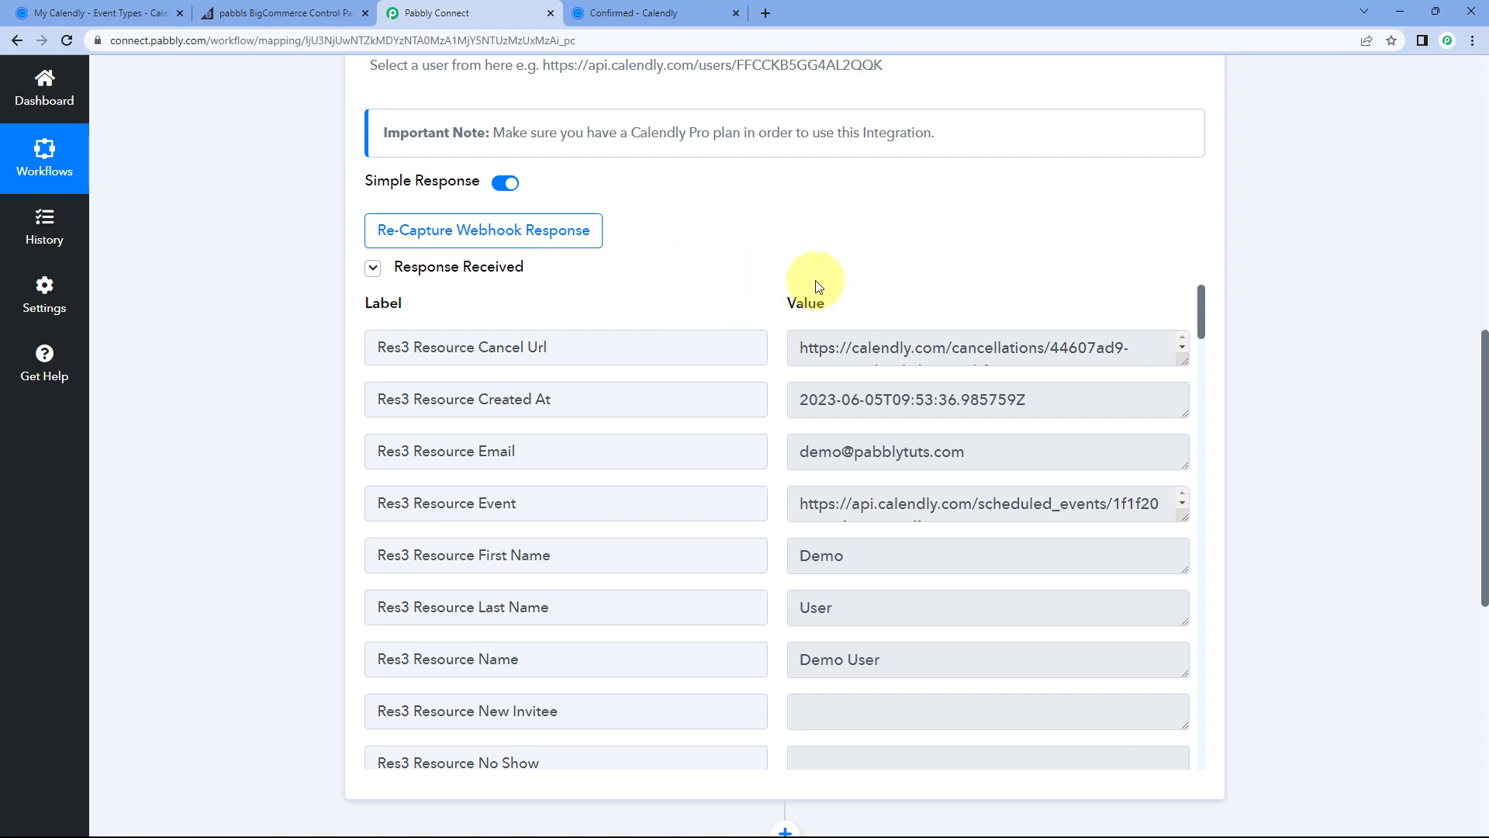
pyautogui.scroll(1, 733, 285)
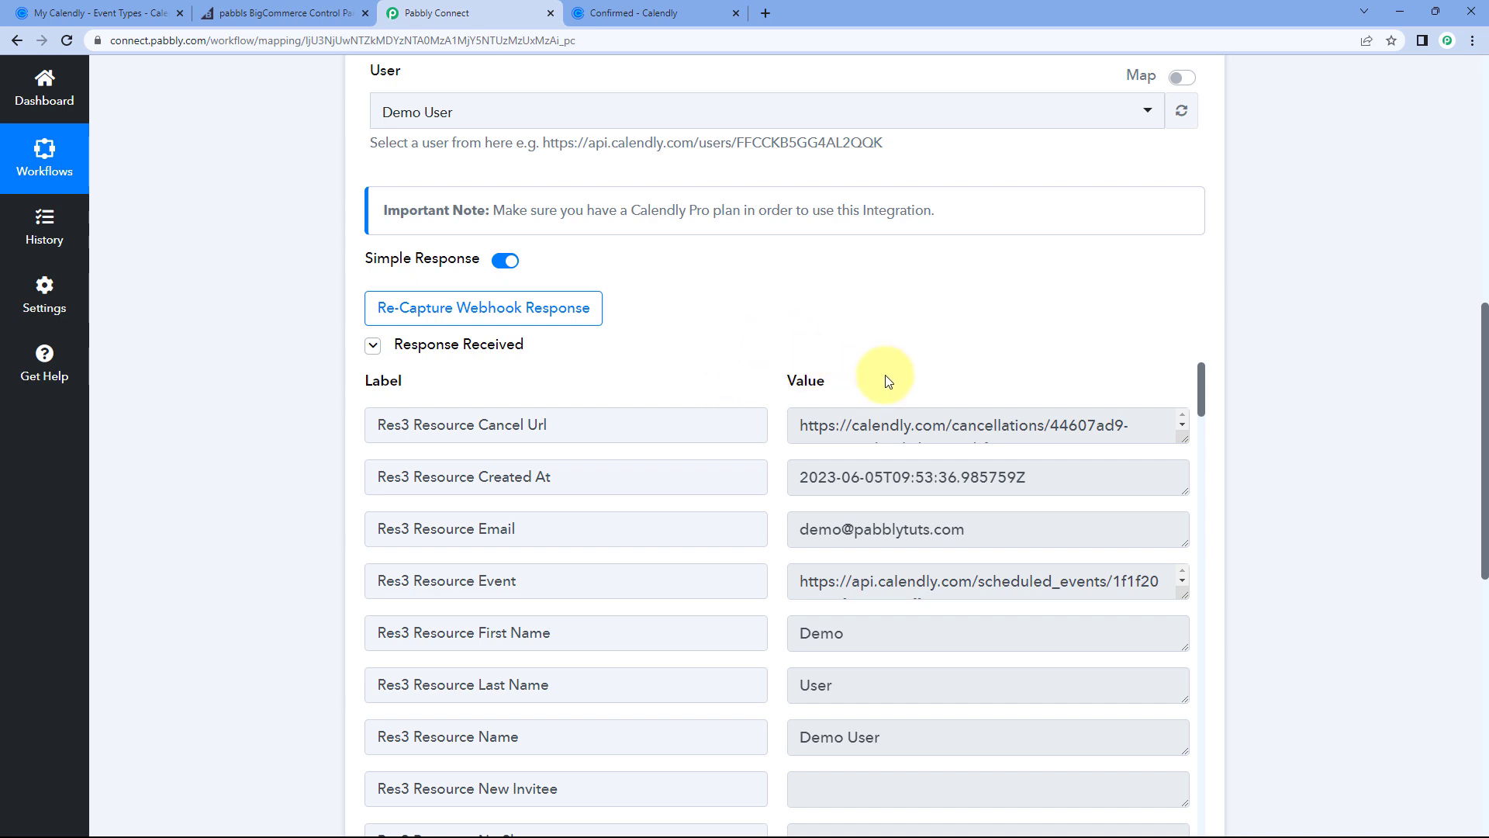
pyautogui.scroll(-4, 780, 363)
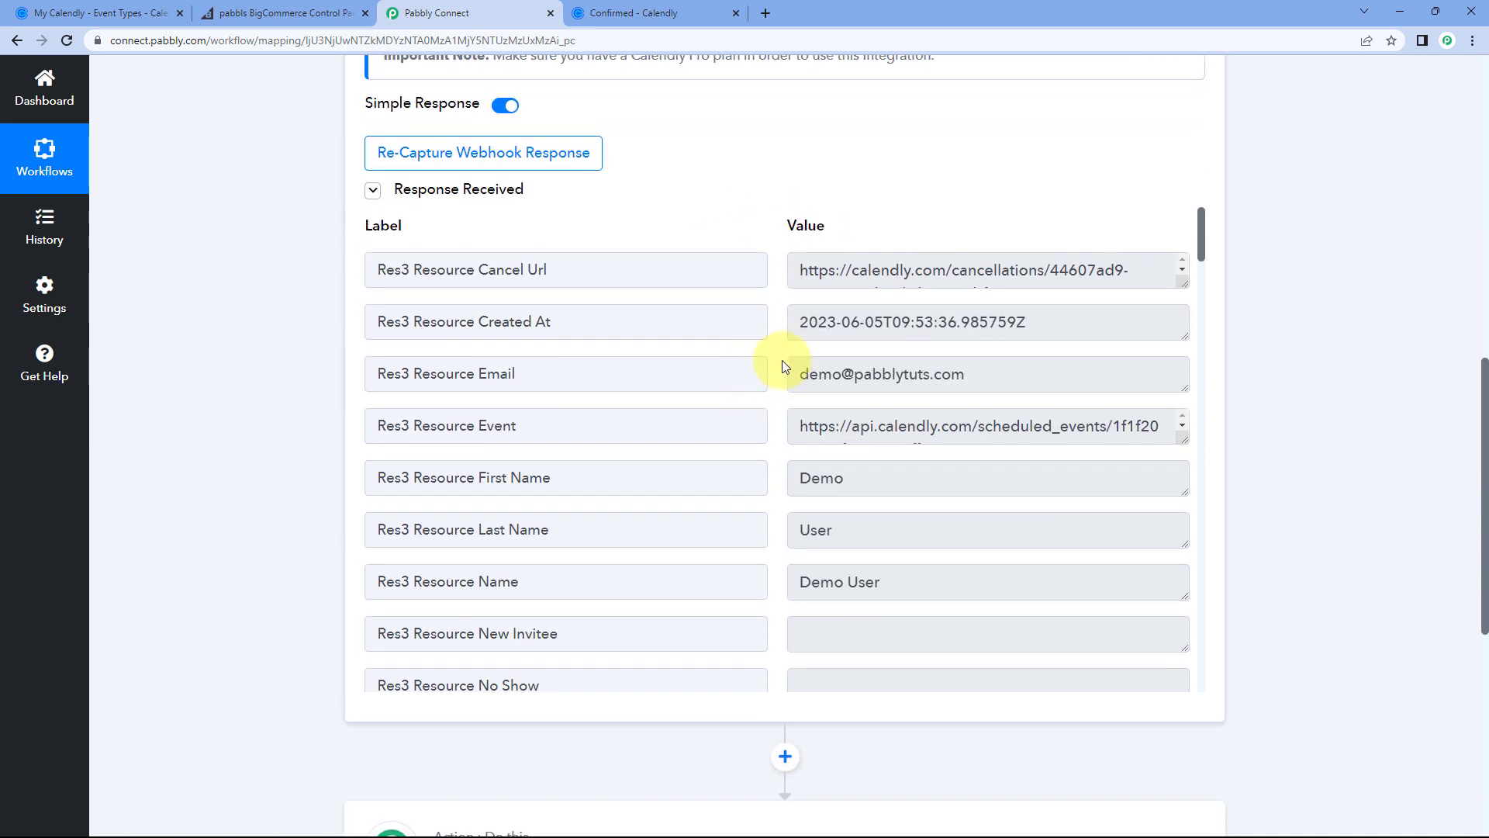
pyautogui.scroll(1, 760, 327)
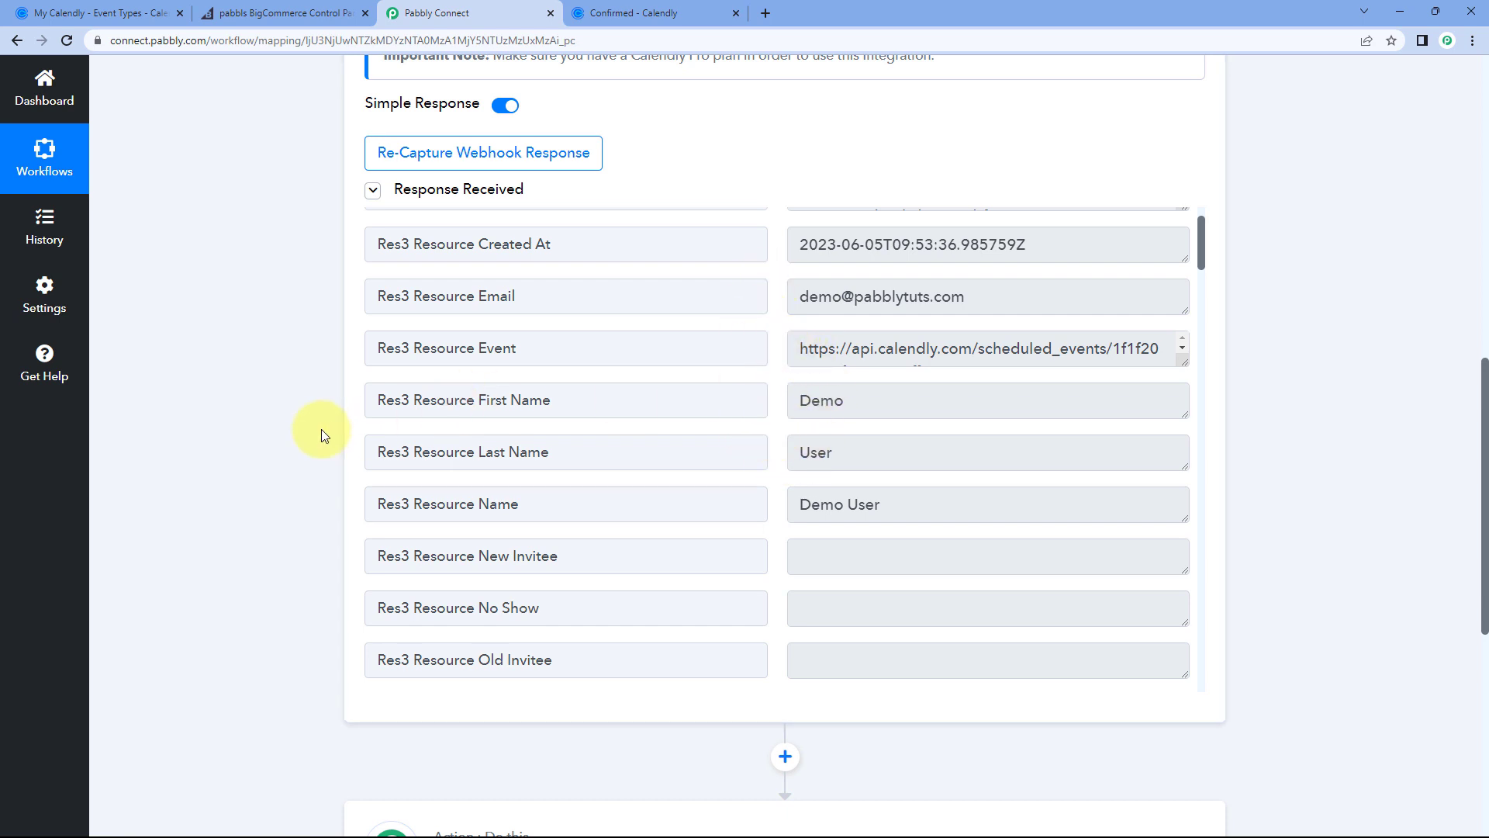
pyautogui.scroll(-5, 321, 430)
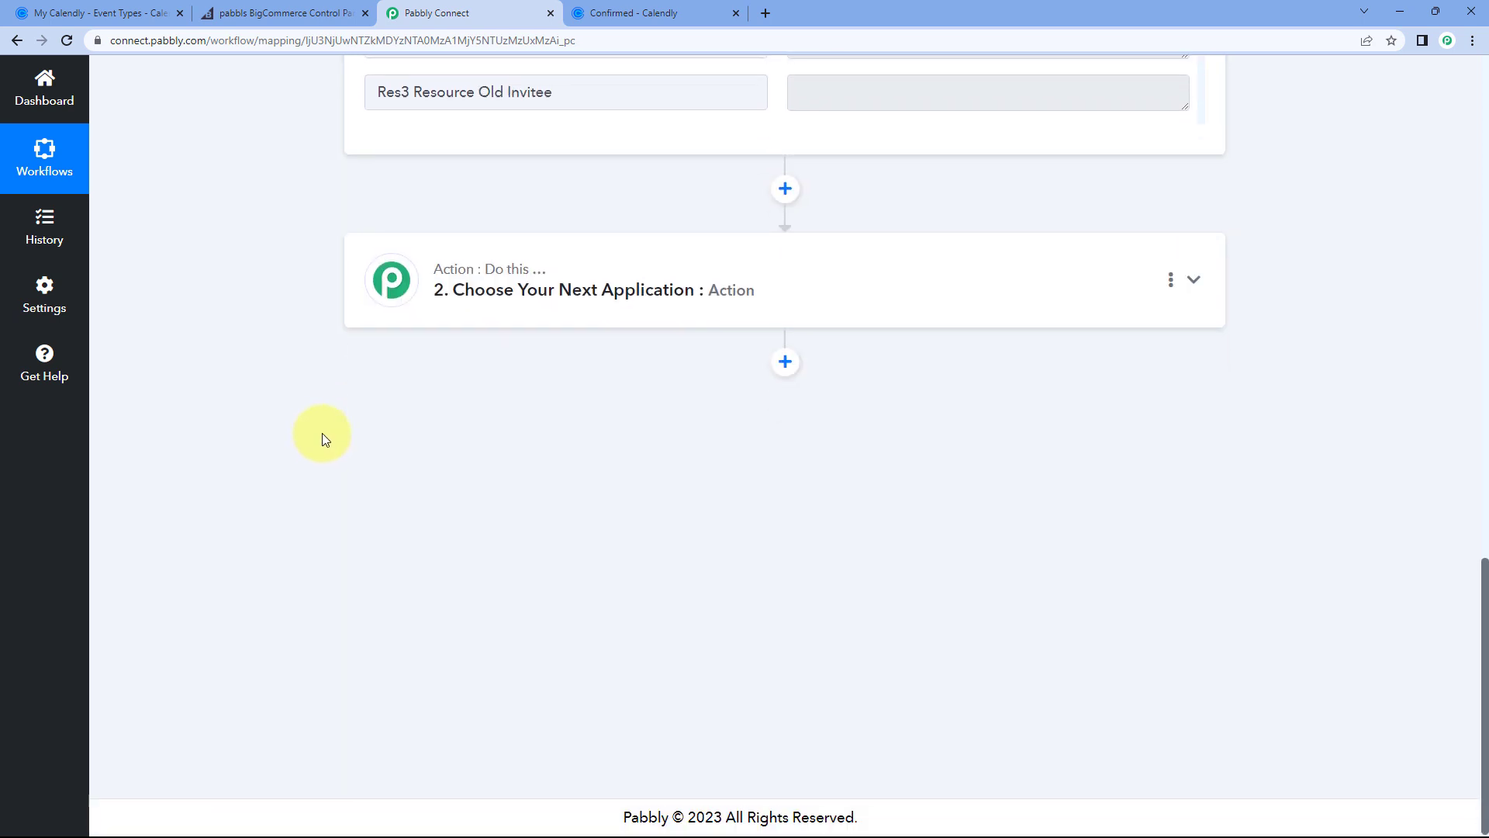
# Step: Search 'BigComm' and select BigCommerce as the step-2 action app
pyautogui.click(415, 288)
pyautogui.scroll(-1, 314, 327)
pyautogui.click(465, 318)
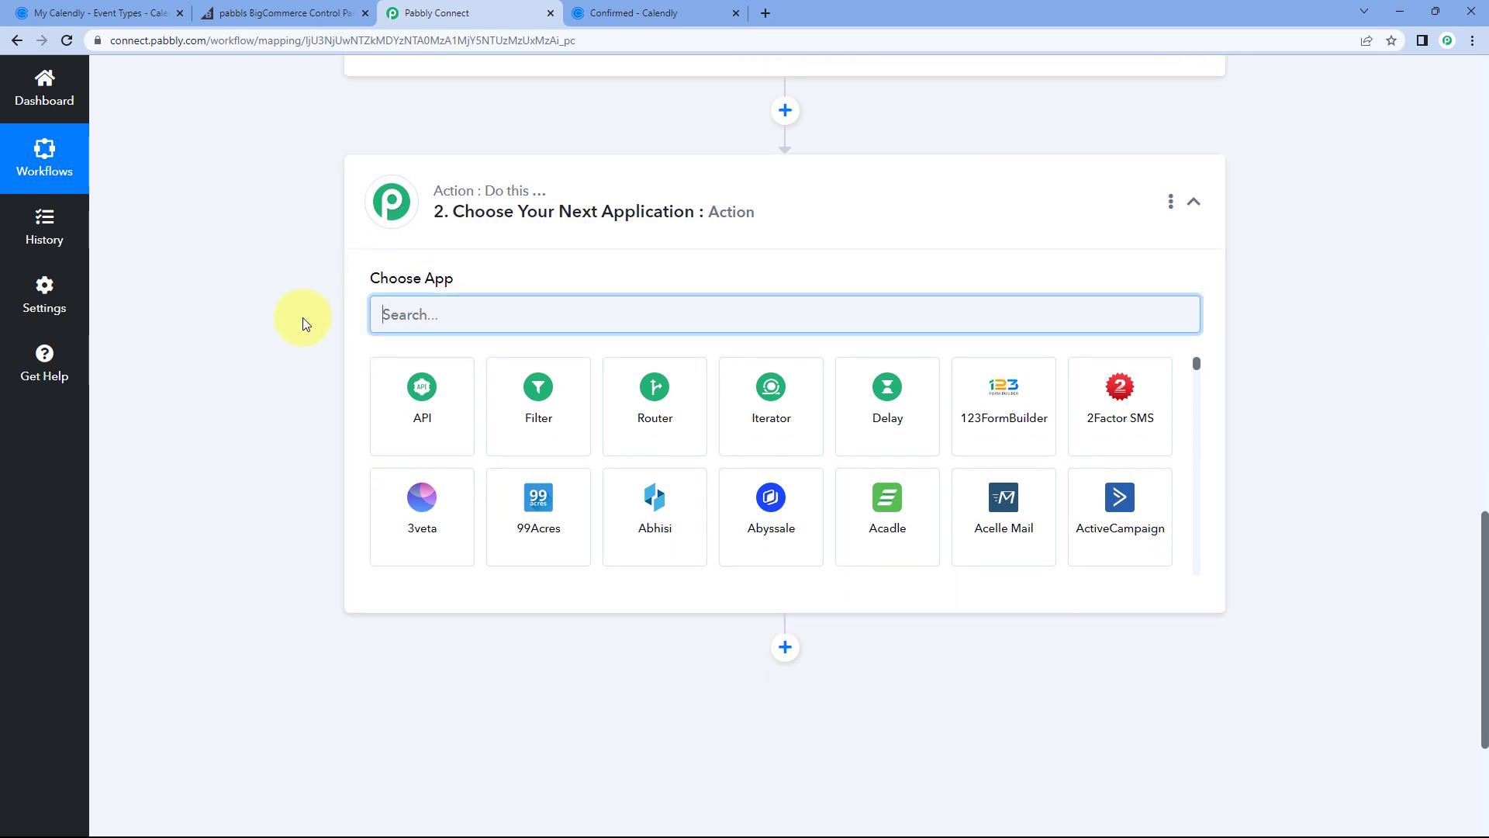
pyautogui.write('BigComm')
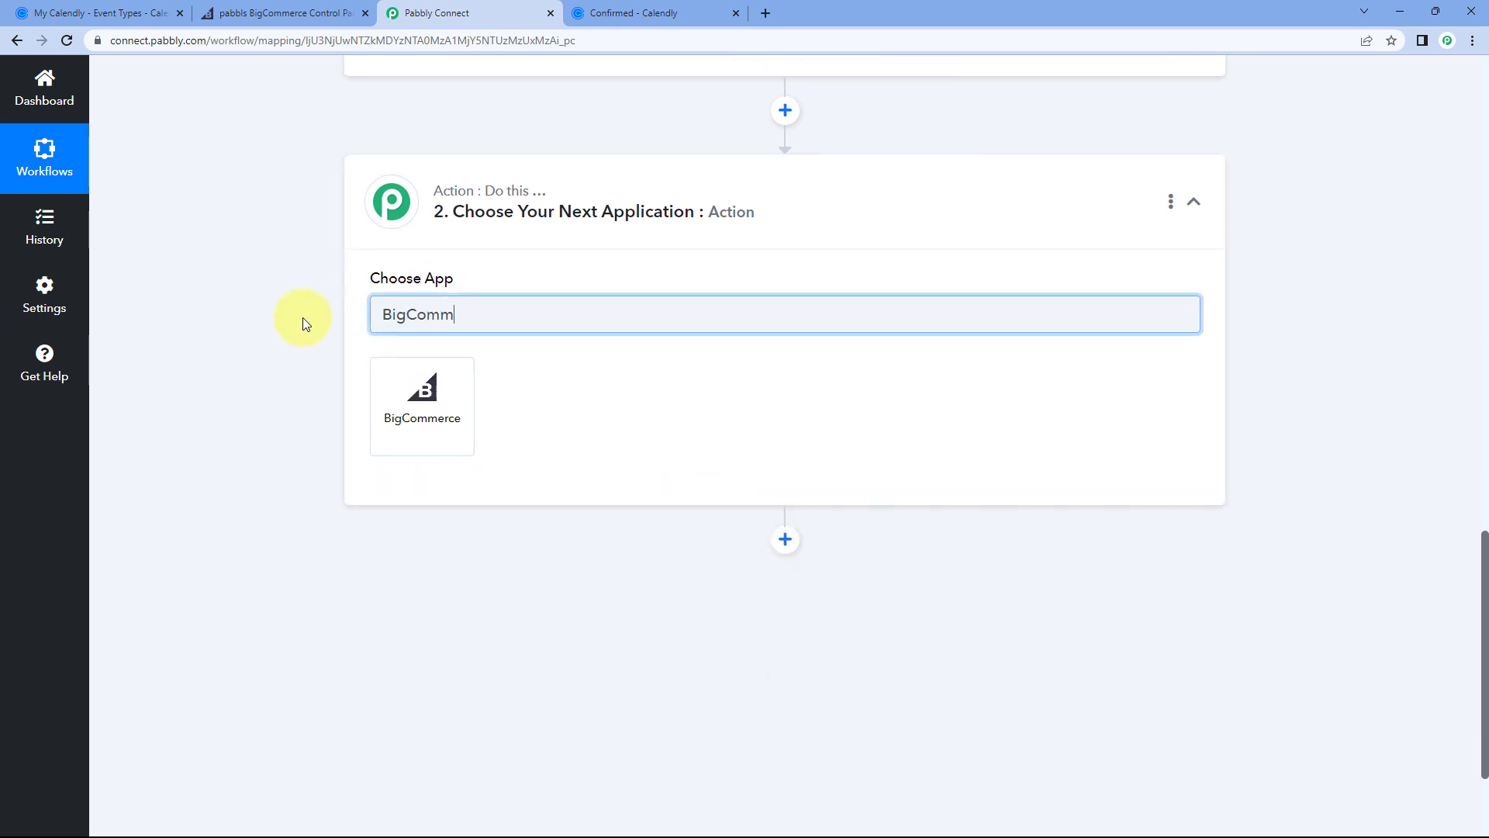
pyautogui.click(414, 393)
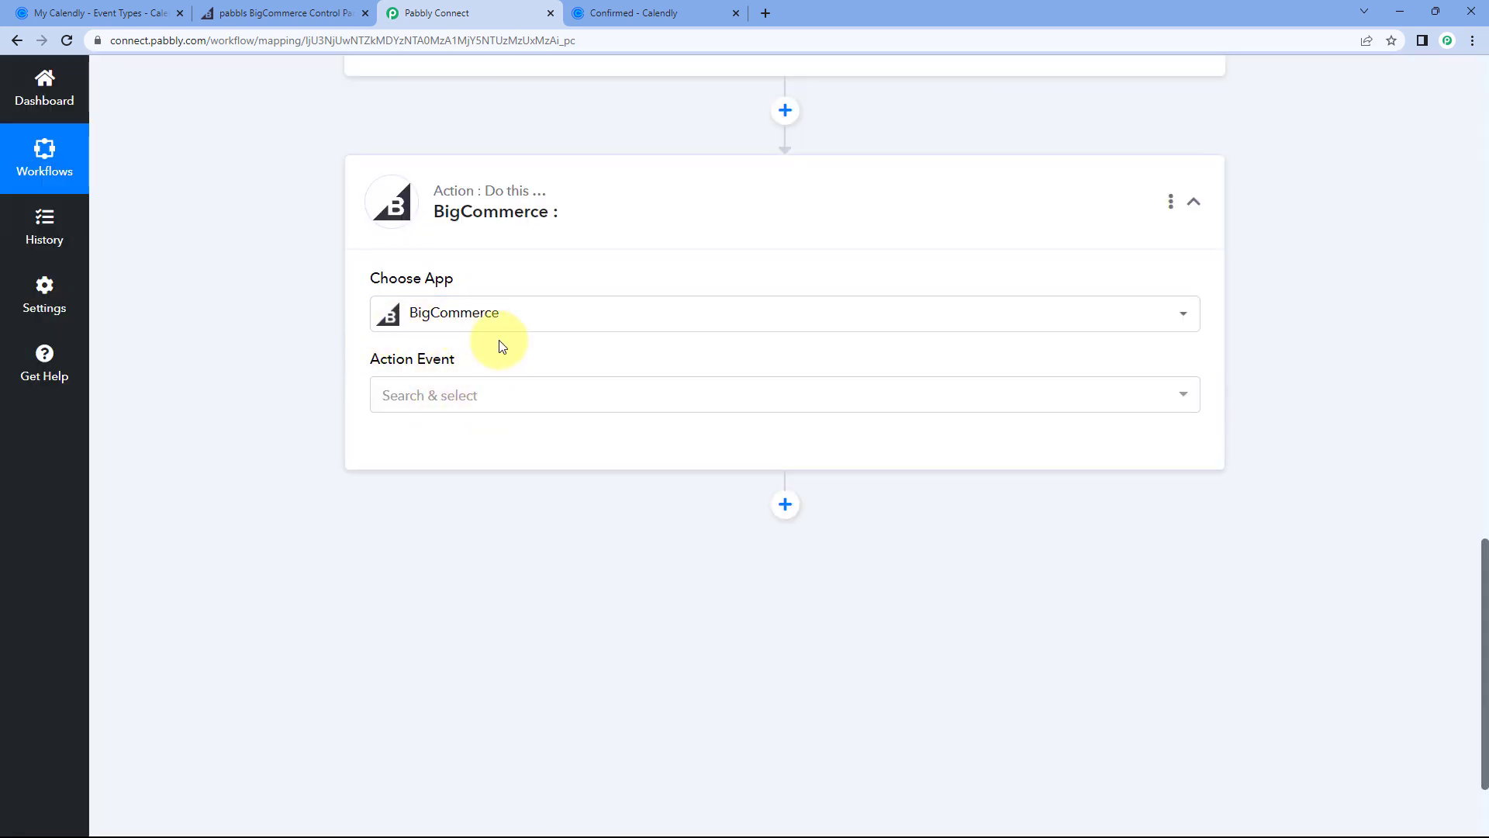
pyautogui.scroll(-1, 503, 346)
pyautogui.click(499, 321)
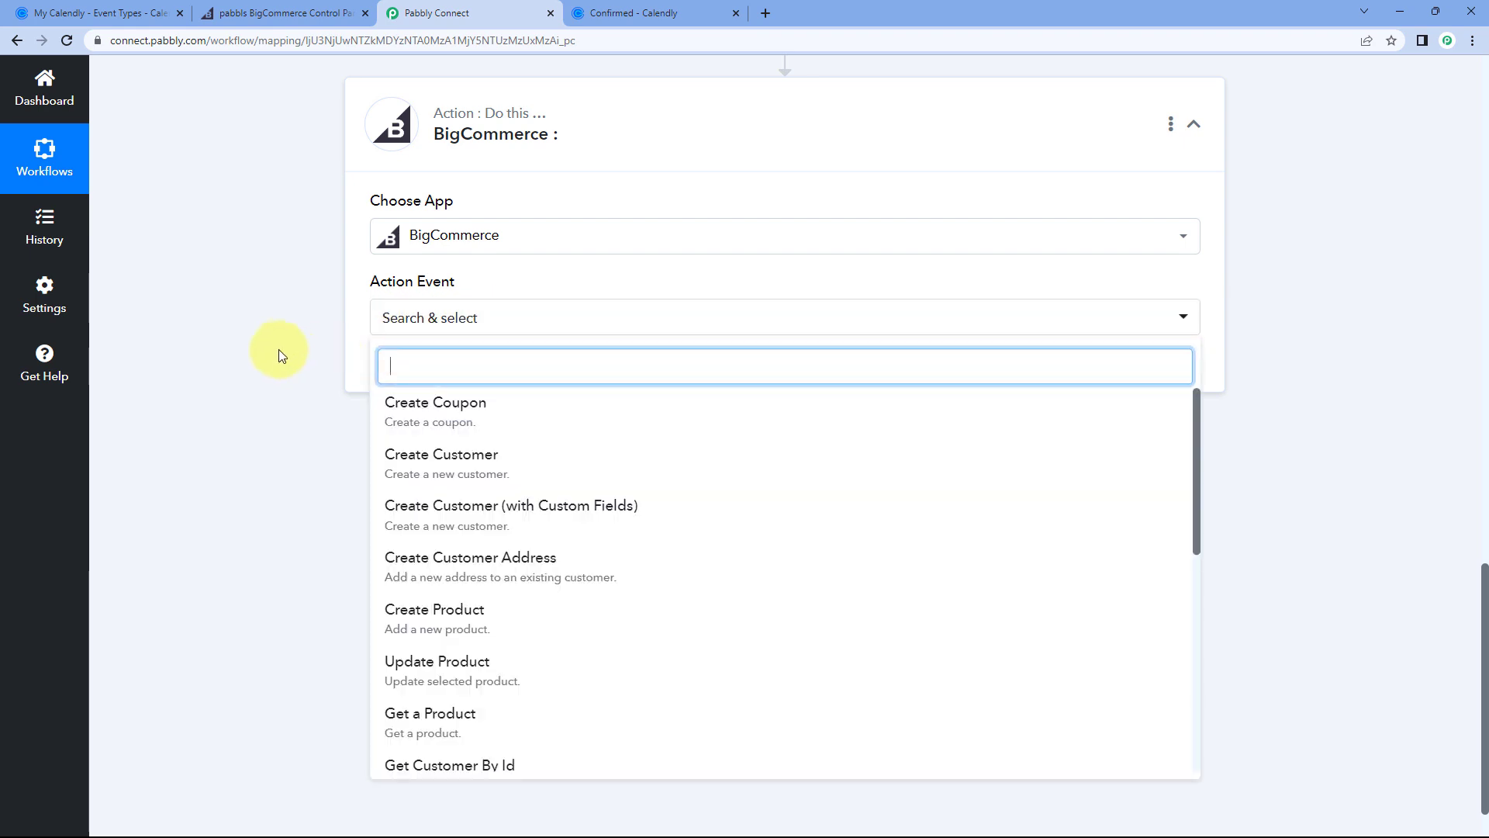
pyautogui.scroll(-1, 295, 322)
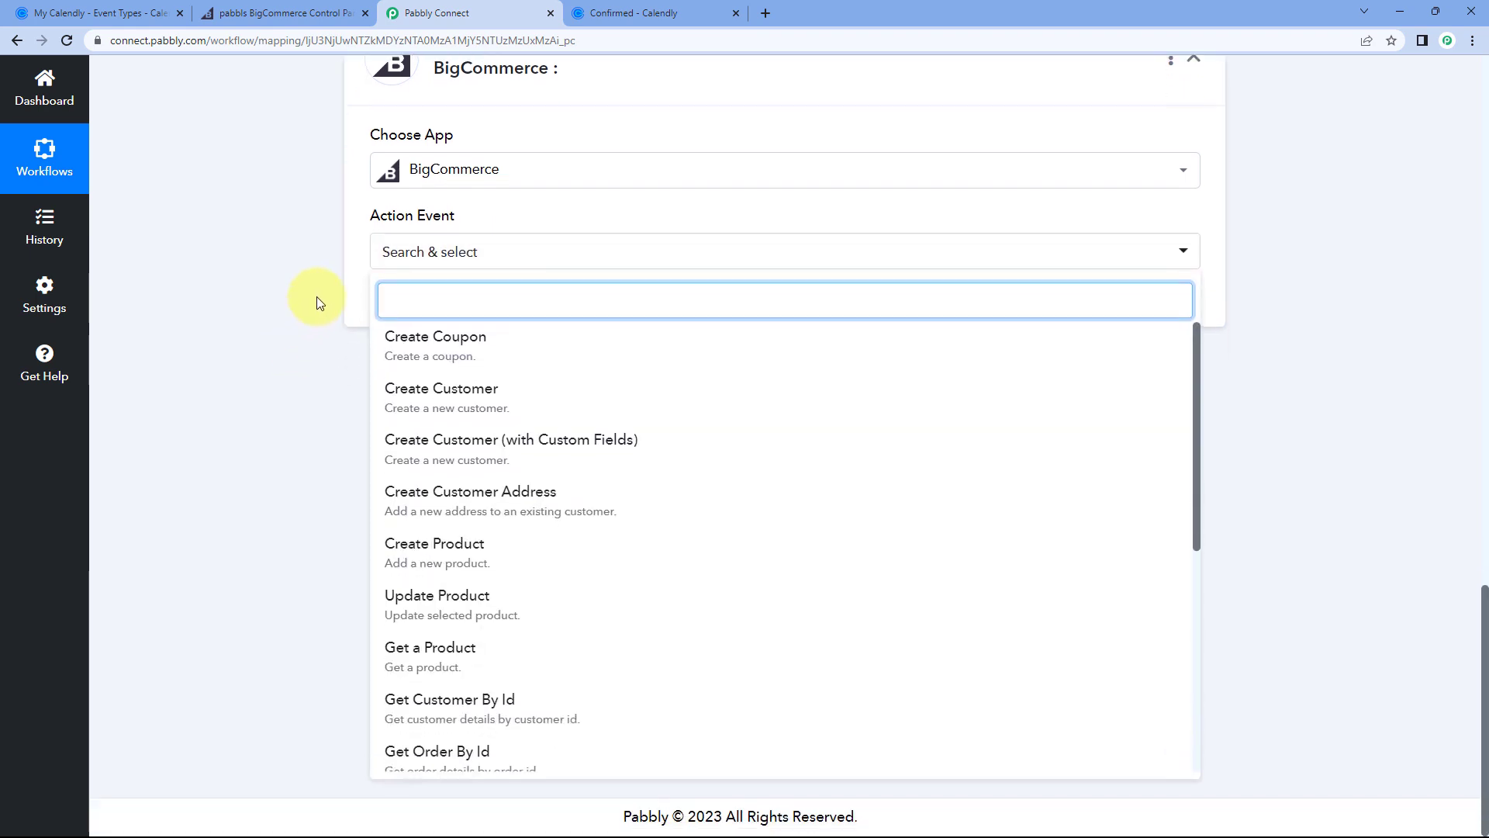
# Step: Choose Create Customer as the action event and add a new BigCommerce connection, BigCommerce #2
pyautogui.click(490, 398)
pyautogui.scroll(1, 482, 394)
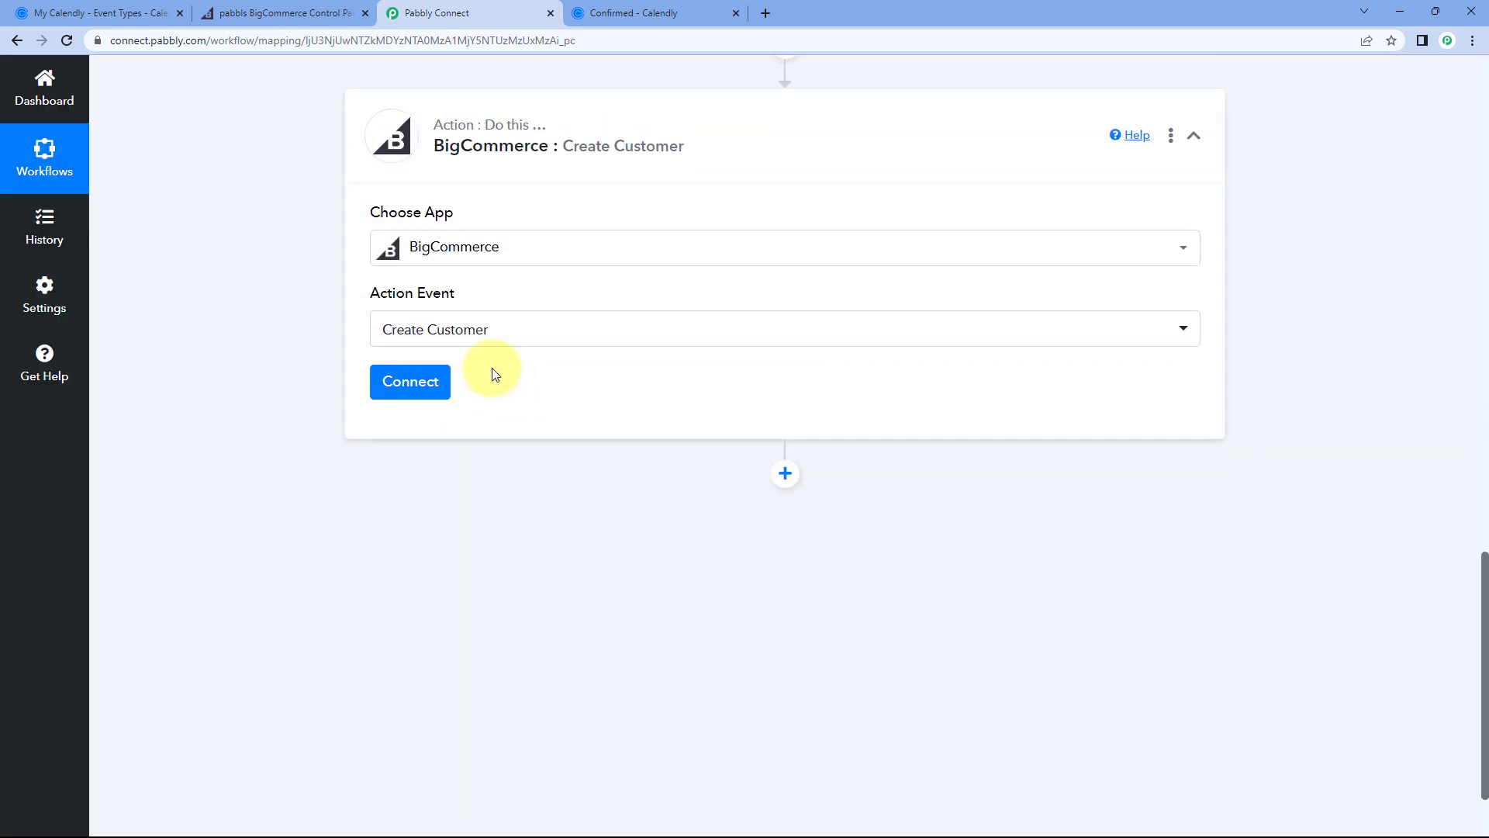
pyautogui.click(422, 389)
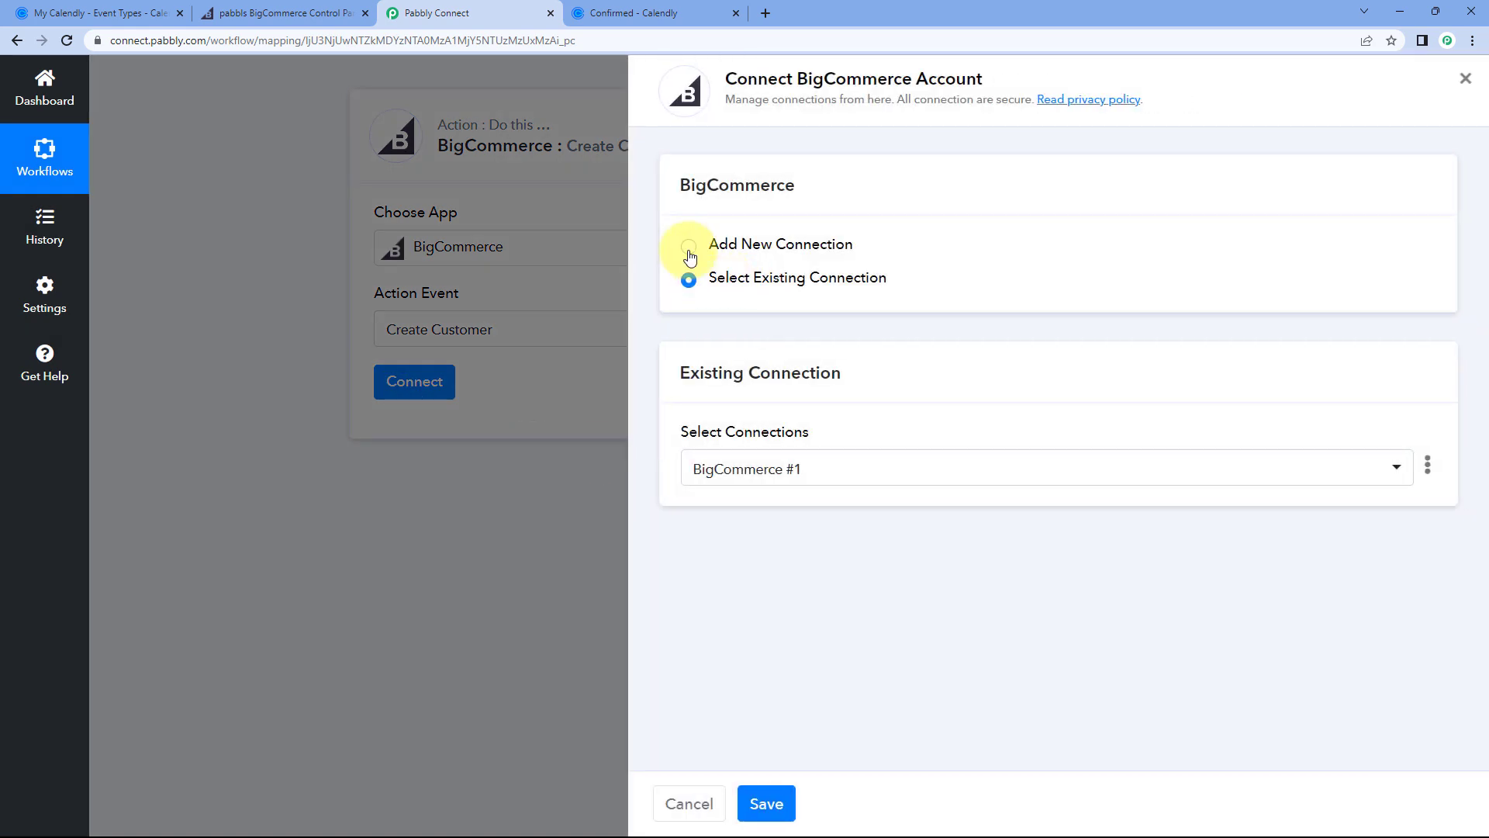
pyautogui.click(690, 246)
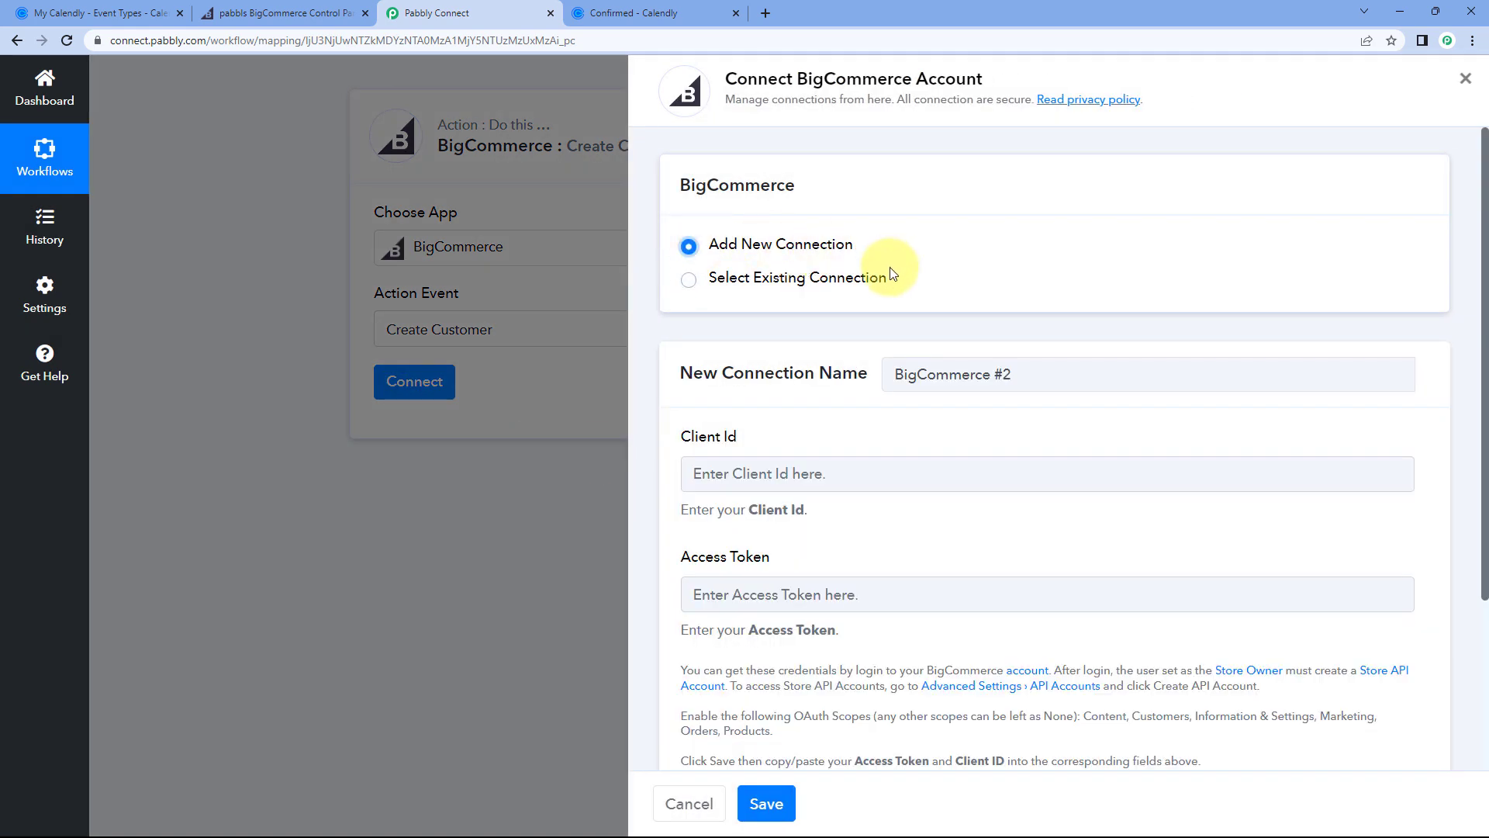
pyautogui.scroll(-2, 884, 272)
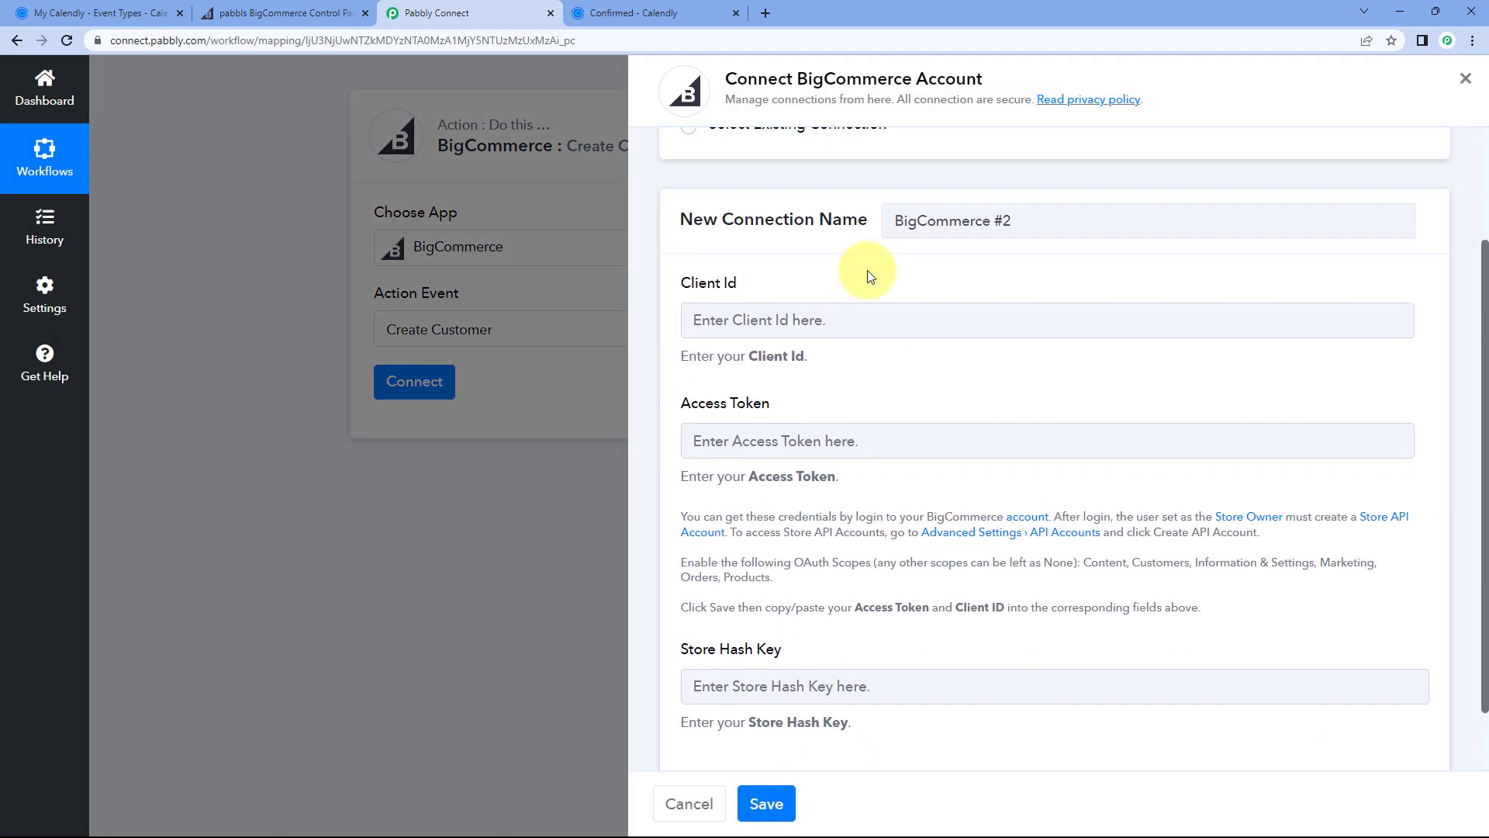
pyautogui.scroll(-1, 871, 277)
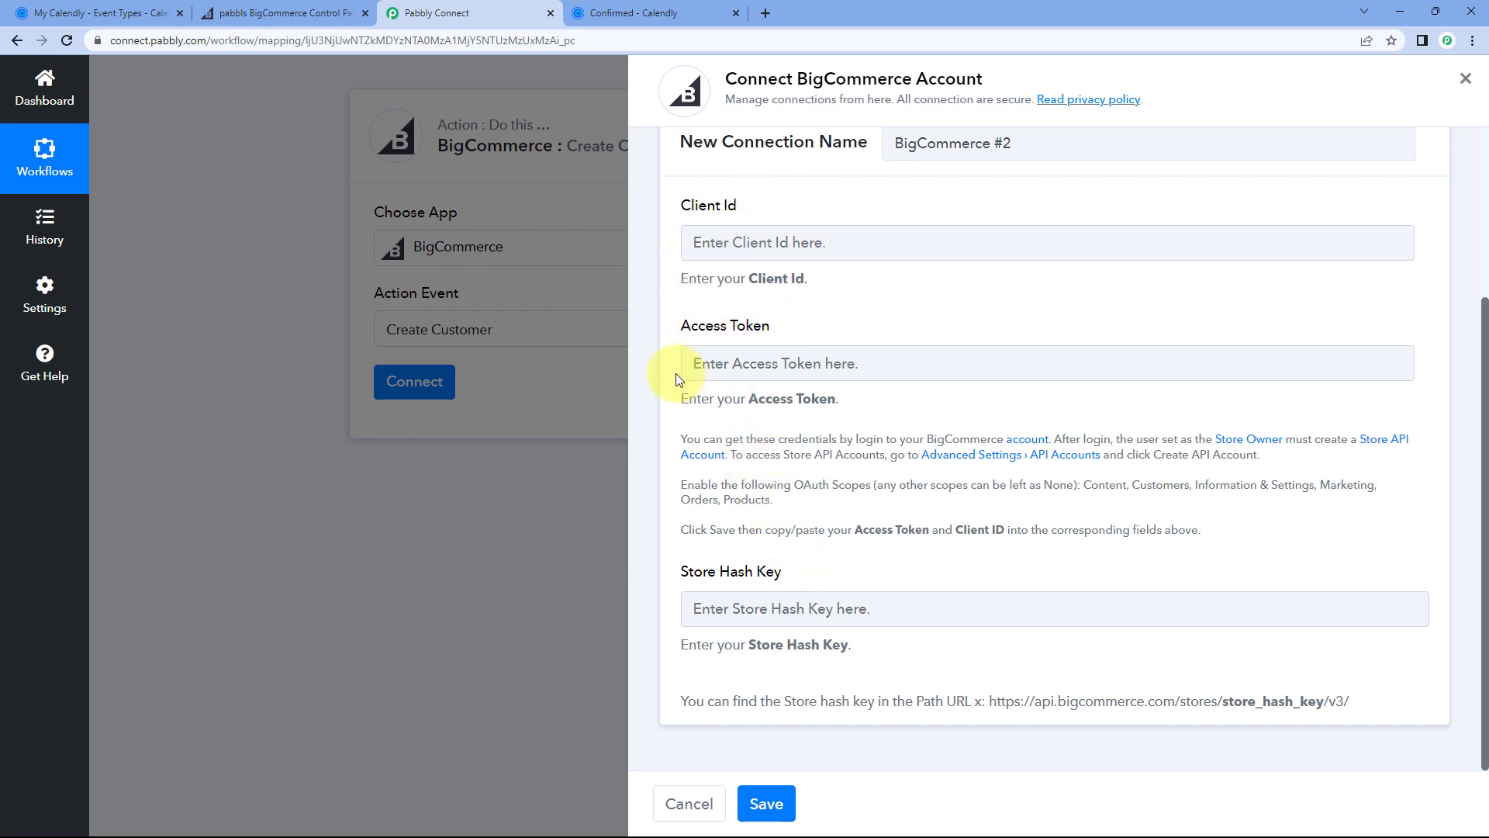
pyautogui.moveTo(680, 438); pyautogui.dragTo(1224, 541)
pyautogui.click(1228, 539)
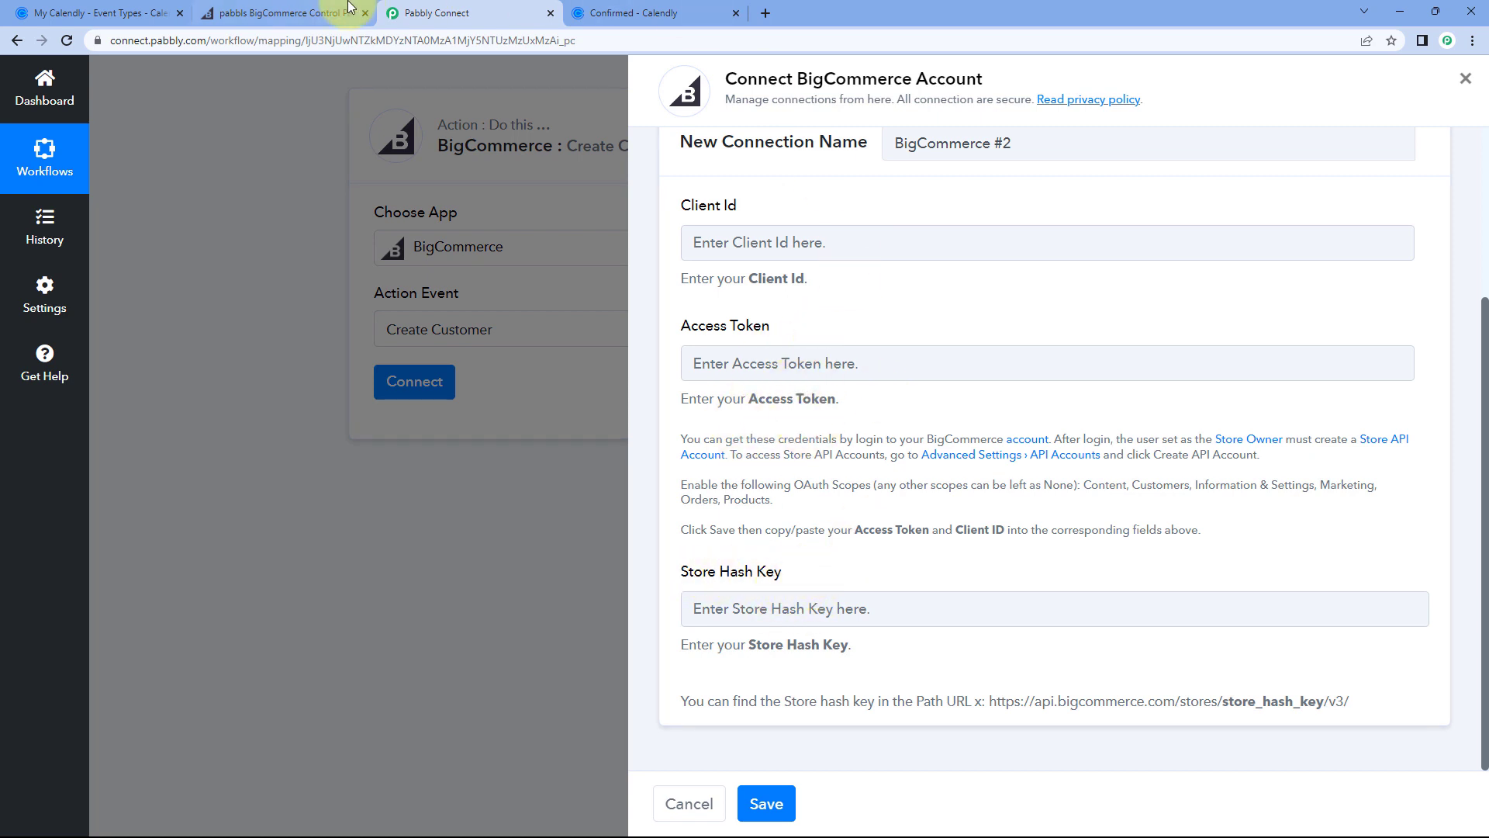
# Step: In the BigCommerce control panel, go to Settings > Store-level API accounts and start a new API account
pyautogui.click(319, 11)
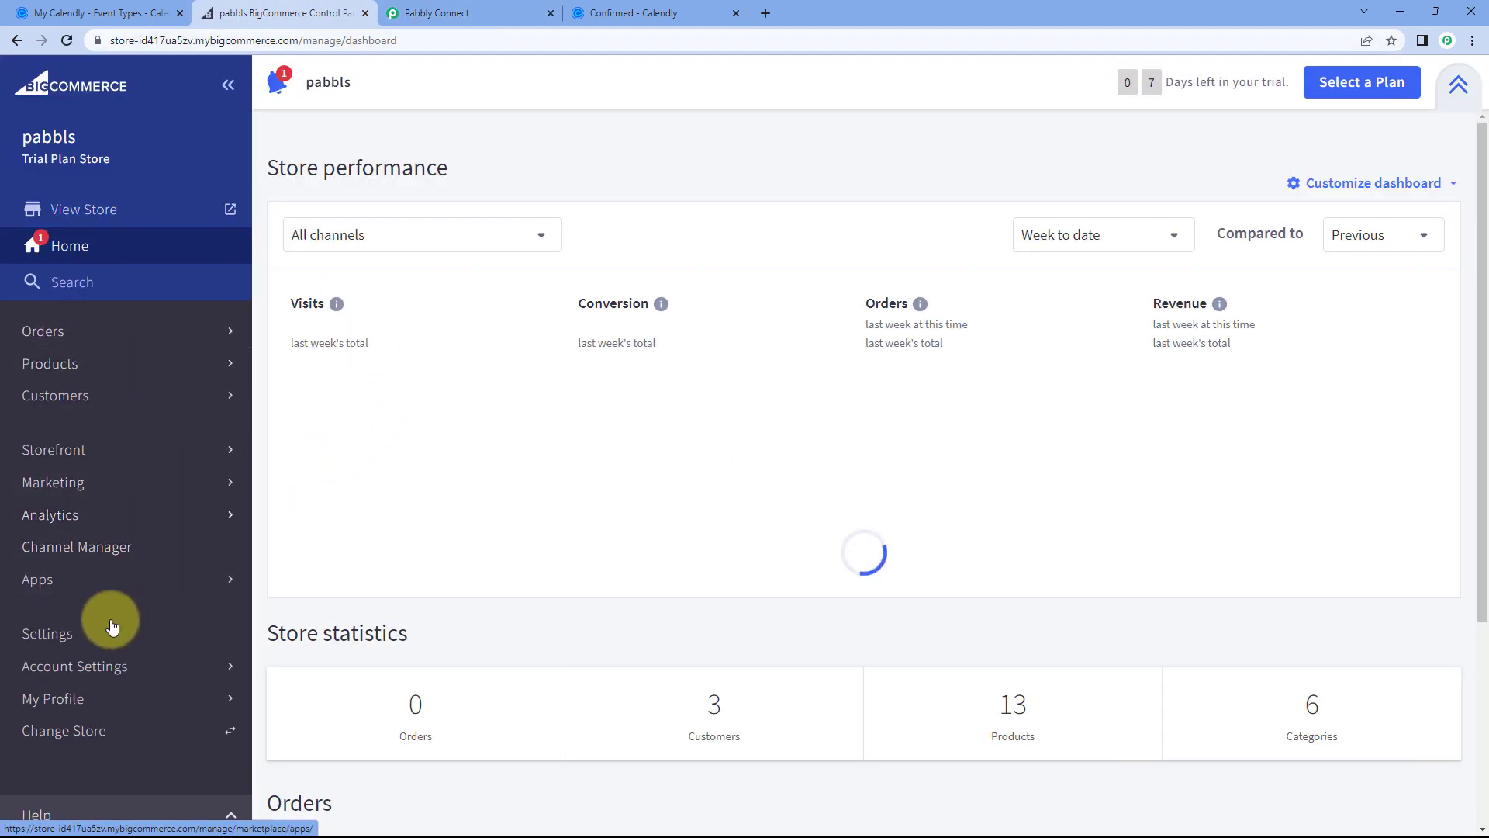
pyautogui.click(78, 631)
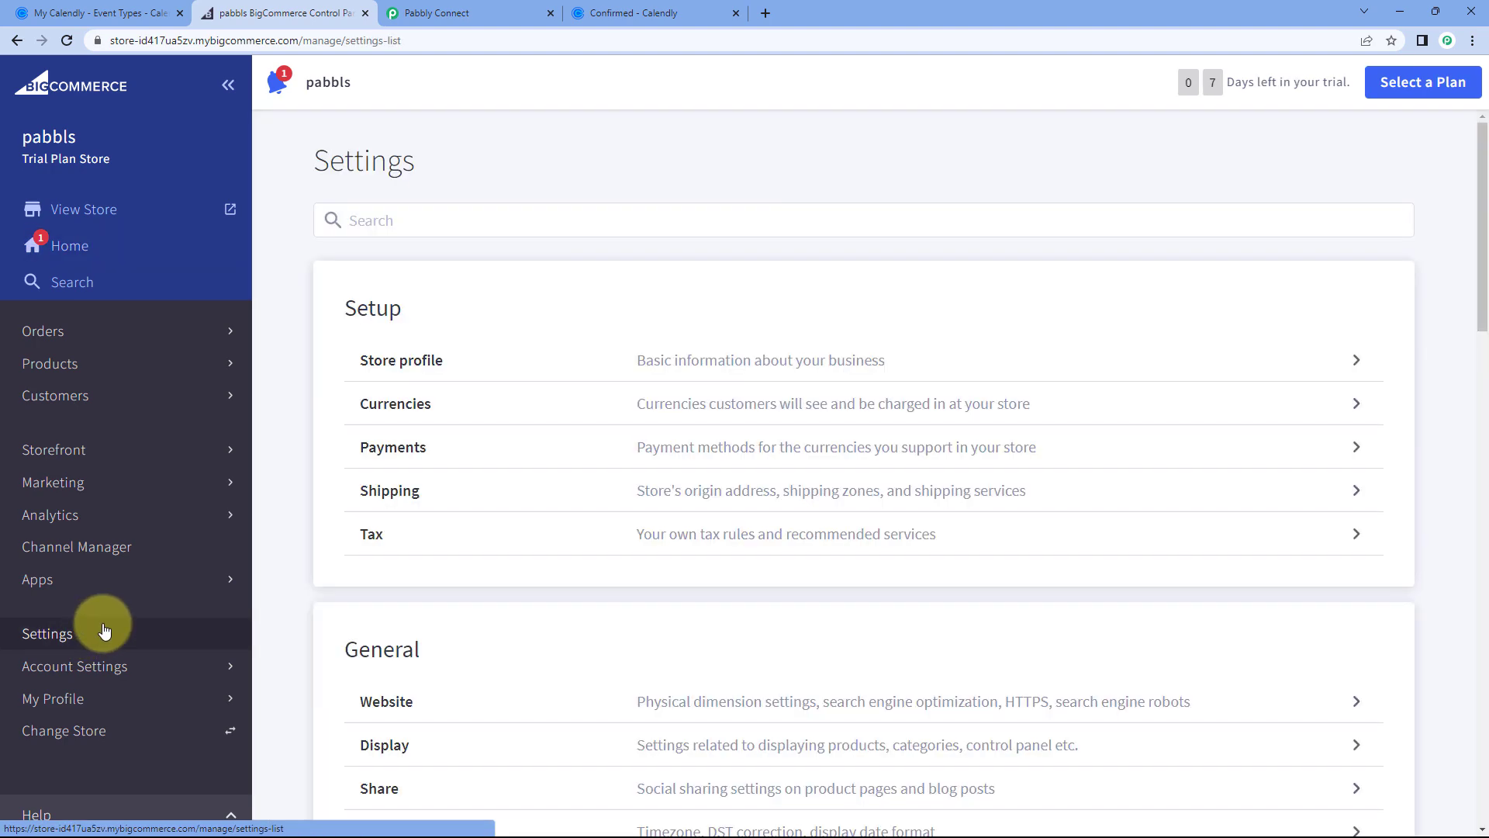
pyautogui.scroll(-5, 283, 402)
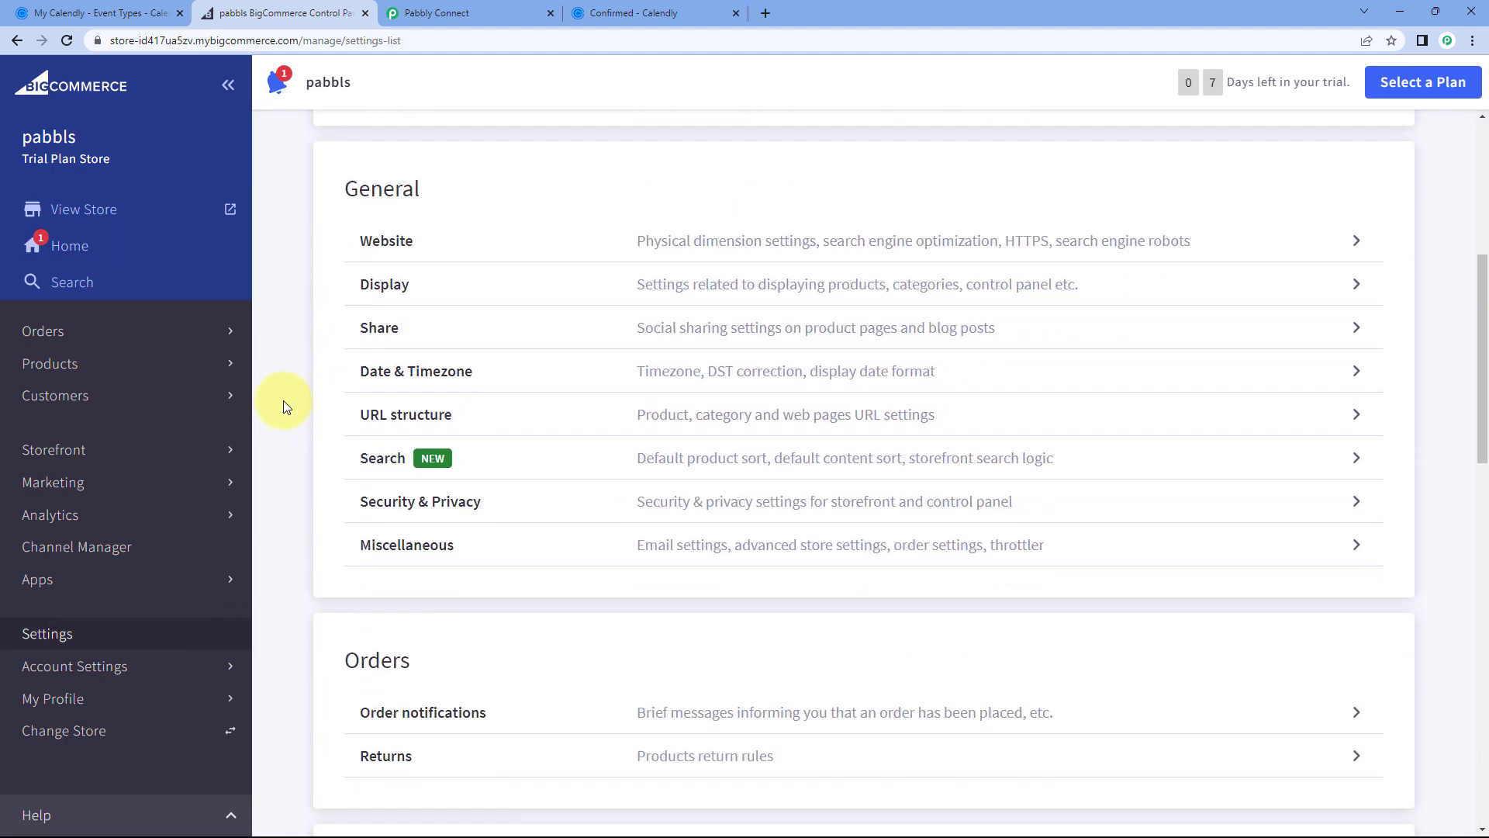
pyautogui.scroll(-10, 283, 400)
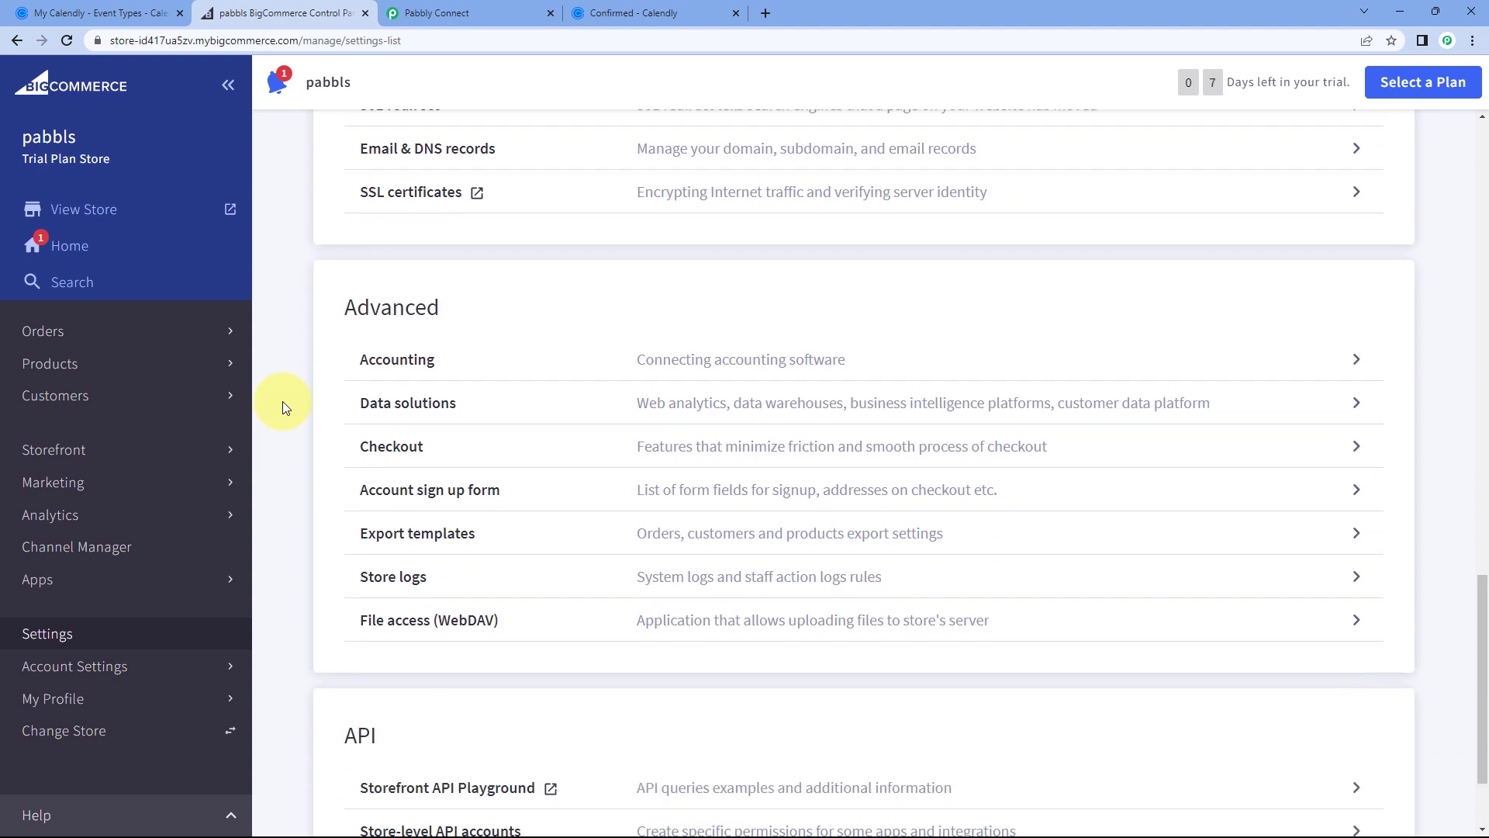
pyautogui.scroll(-3, 282, 402)
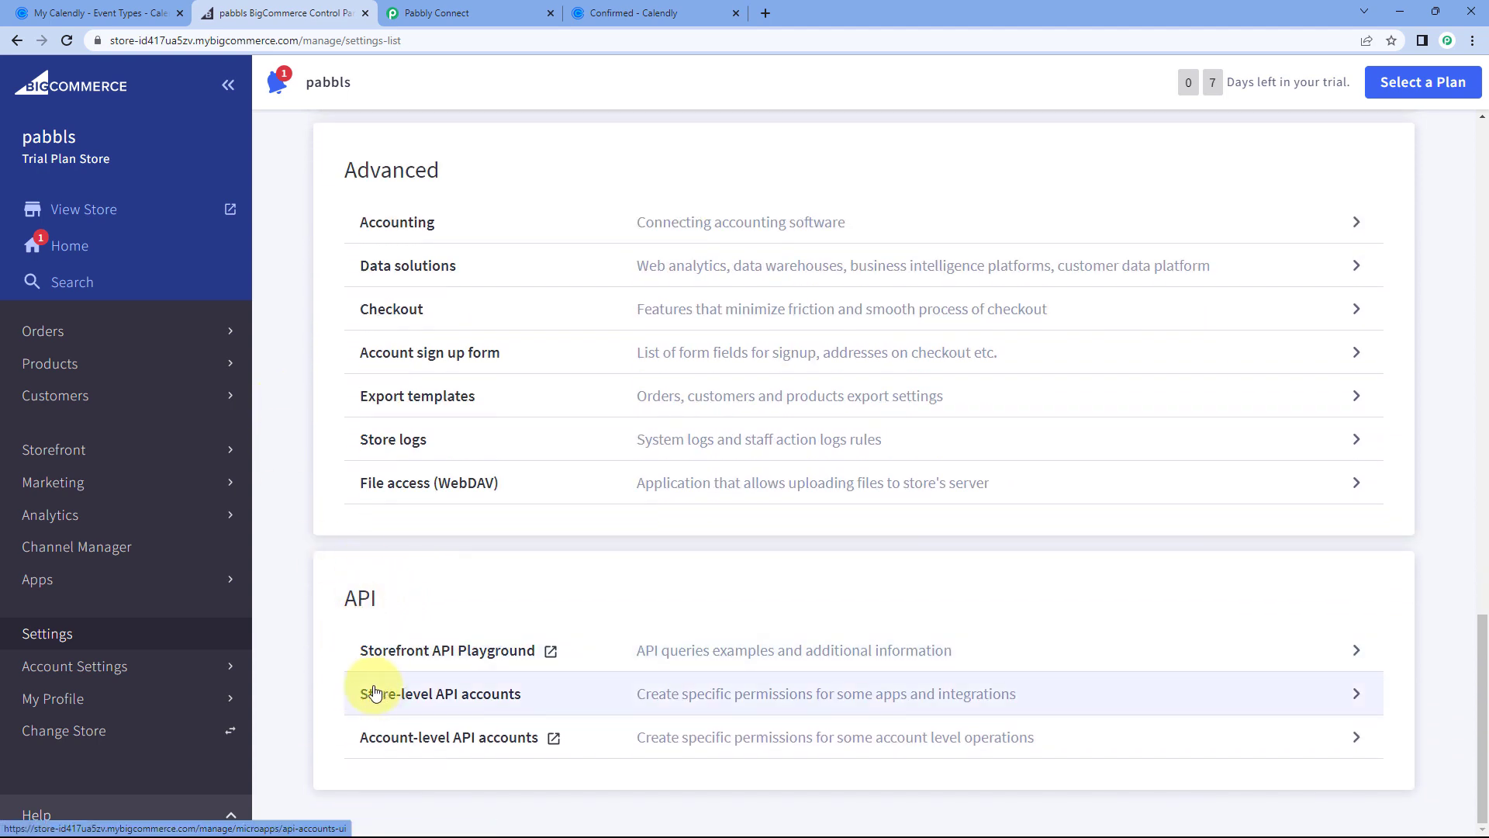
pyautogui.click(528, 701)
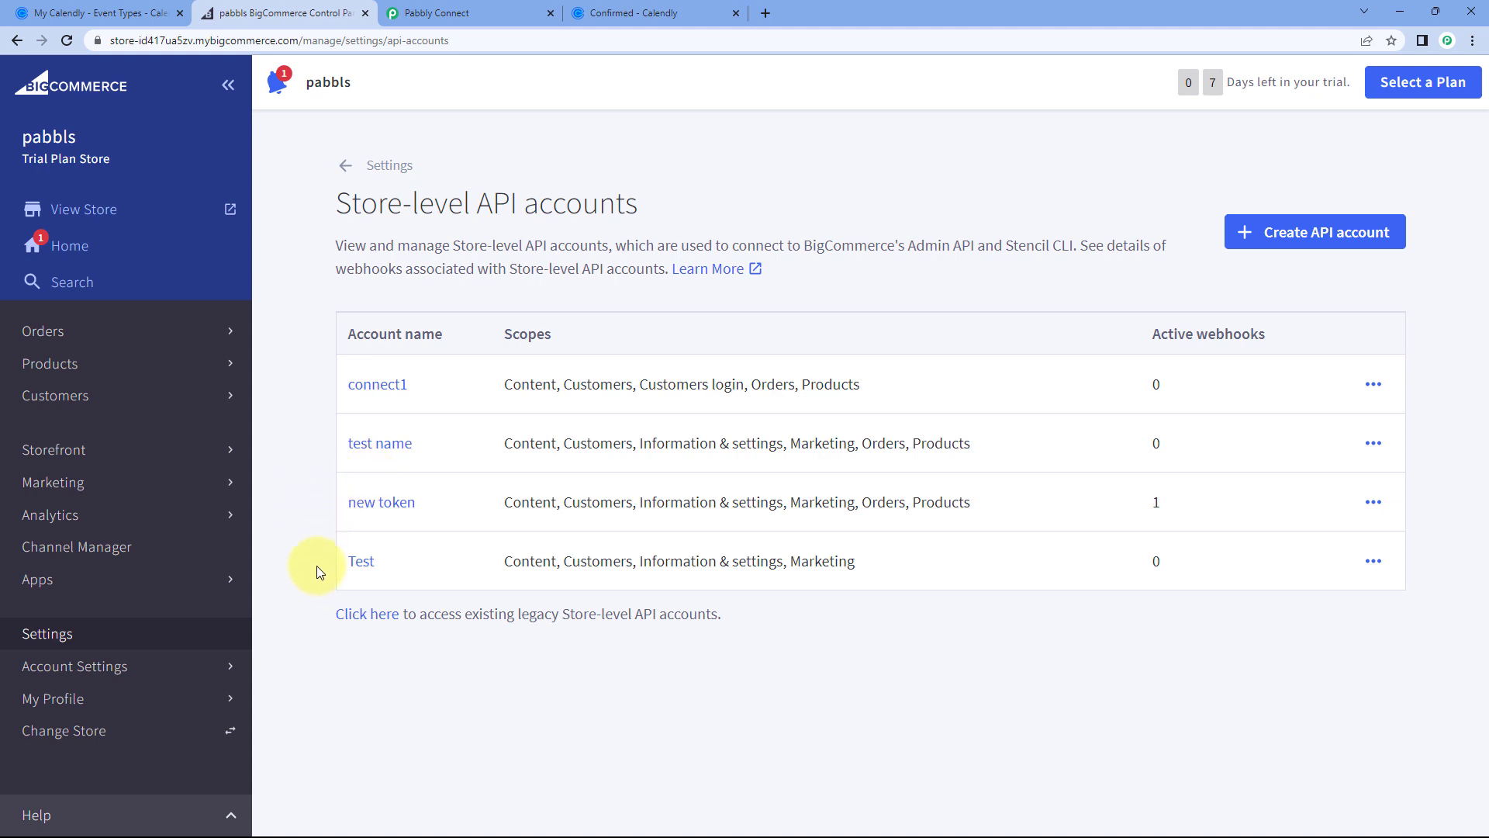
pyautogui.click(1267, 236)
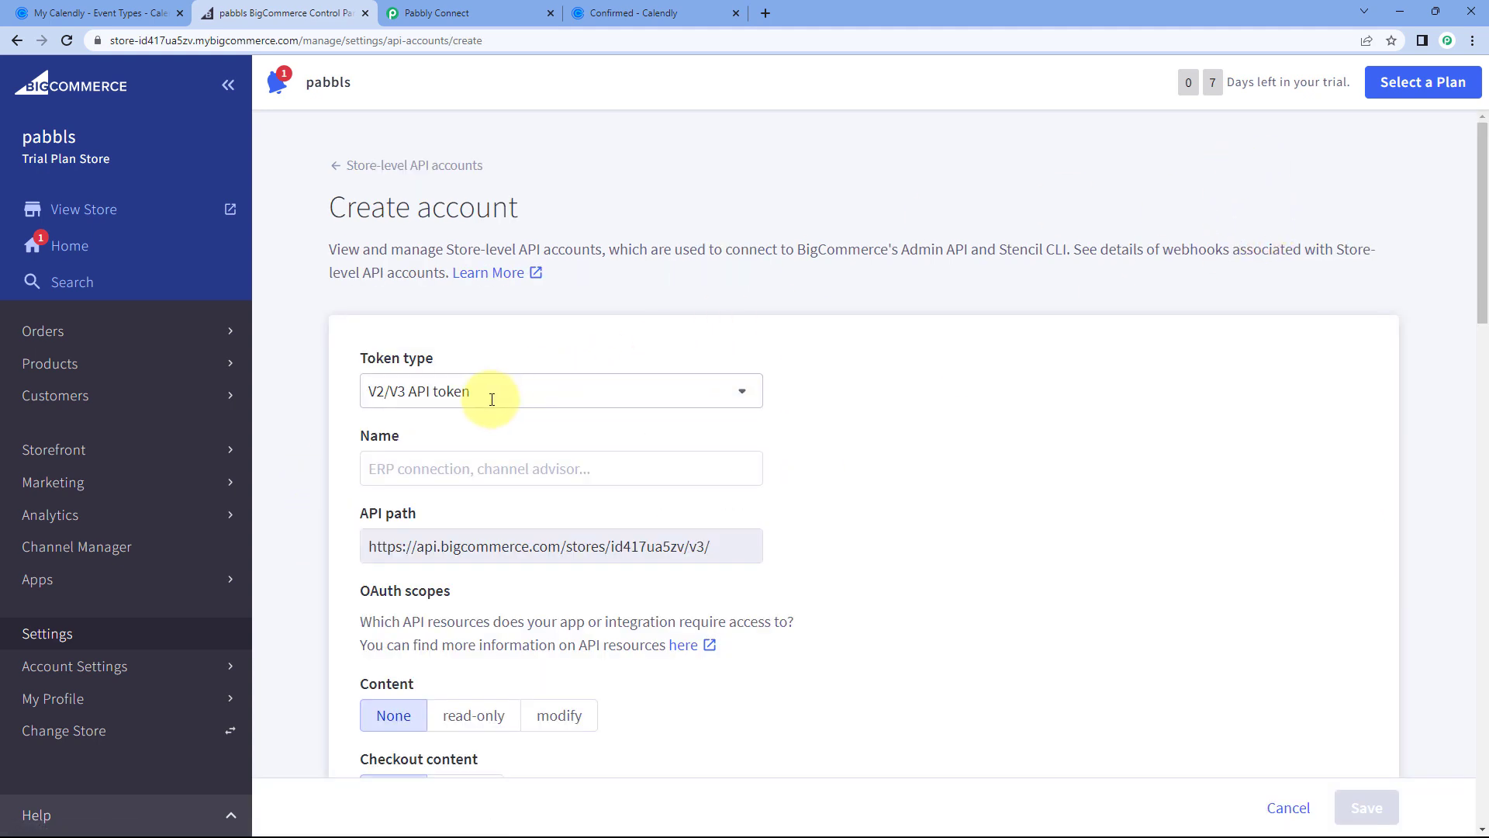
# Step: Name the new BigCommerce API account 'Pabbly' and check the scopes Pabbly Connect requires
pyautogui.scroll(-1, 310, 354)
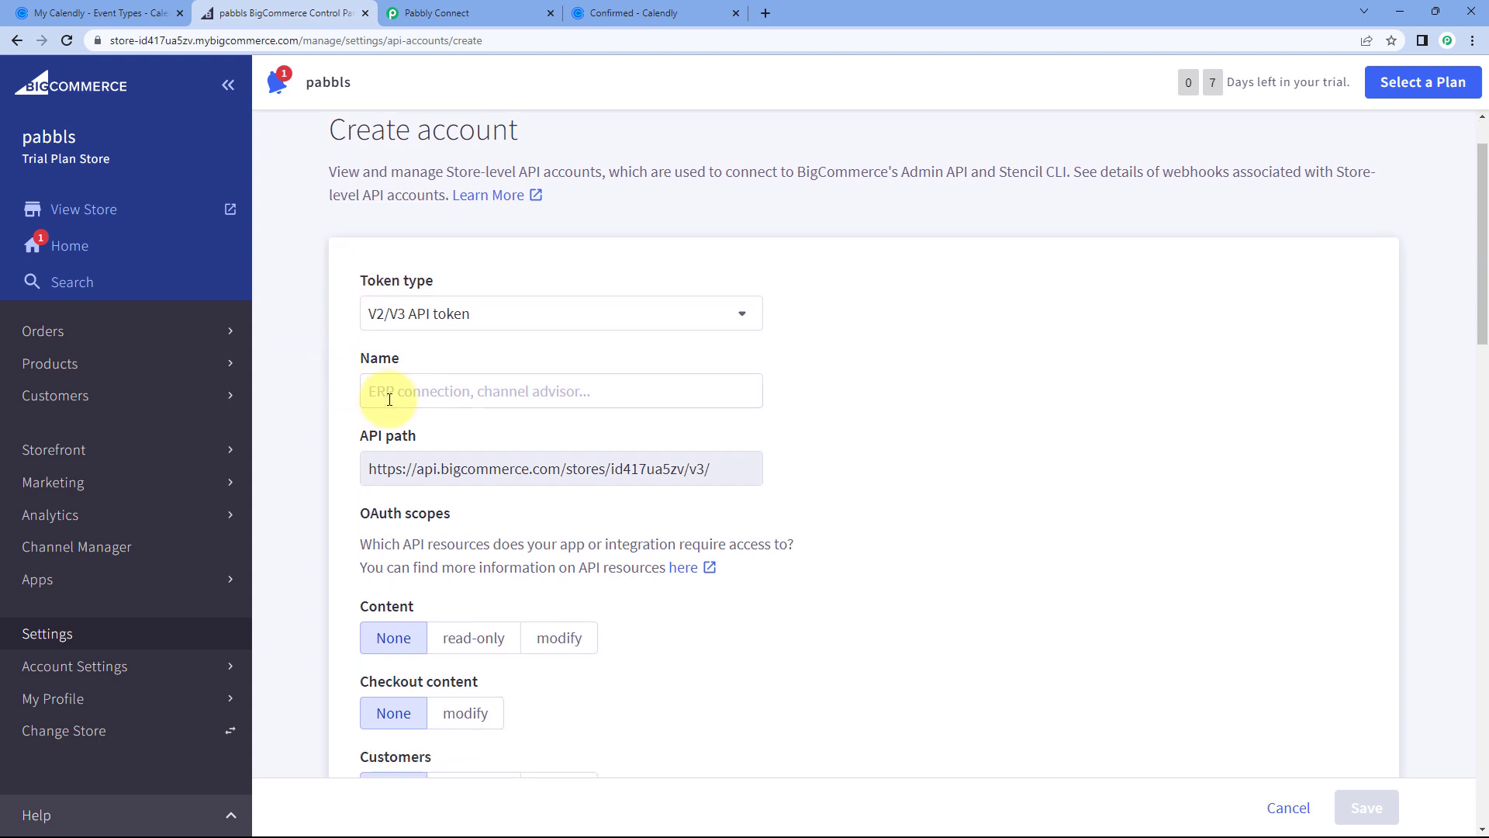
pyautogui.click(376, 392)
pyautogui.write('Pabbly')
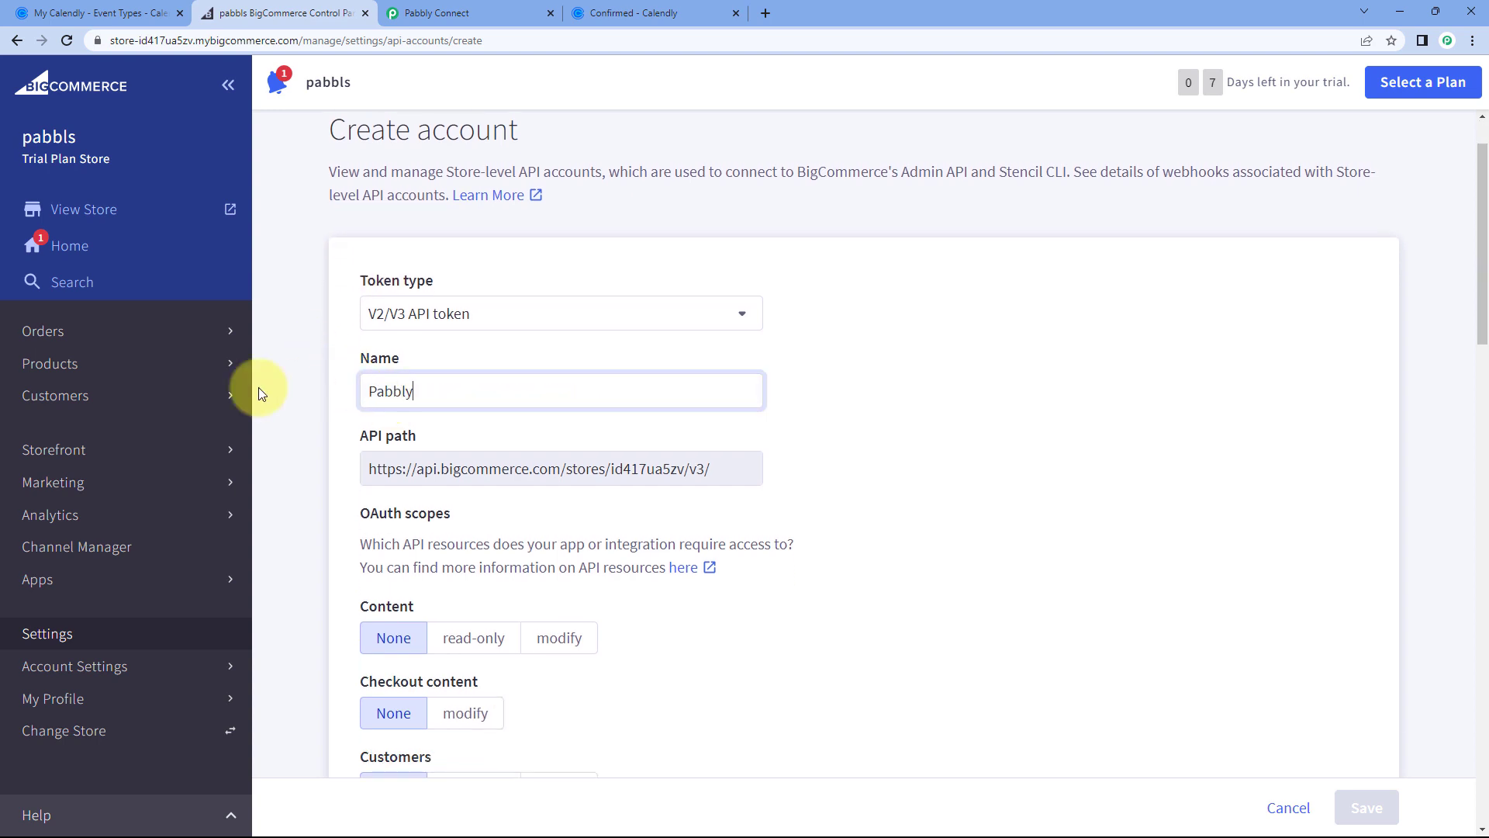
pyautogui.scroll(-3, 306, 401)
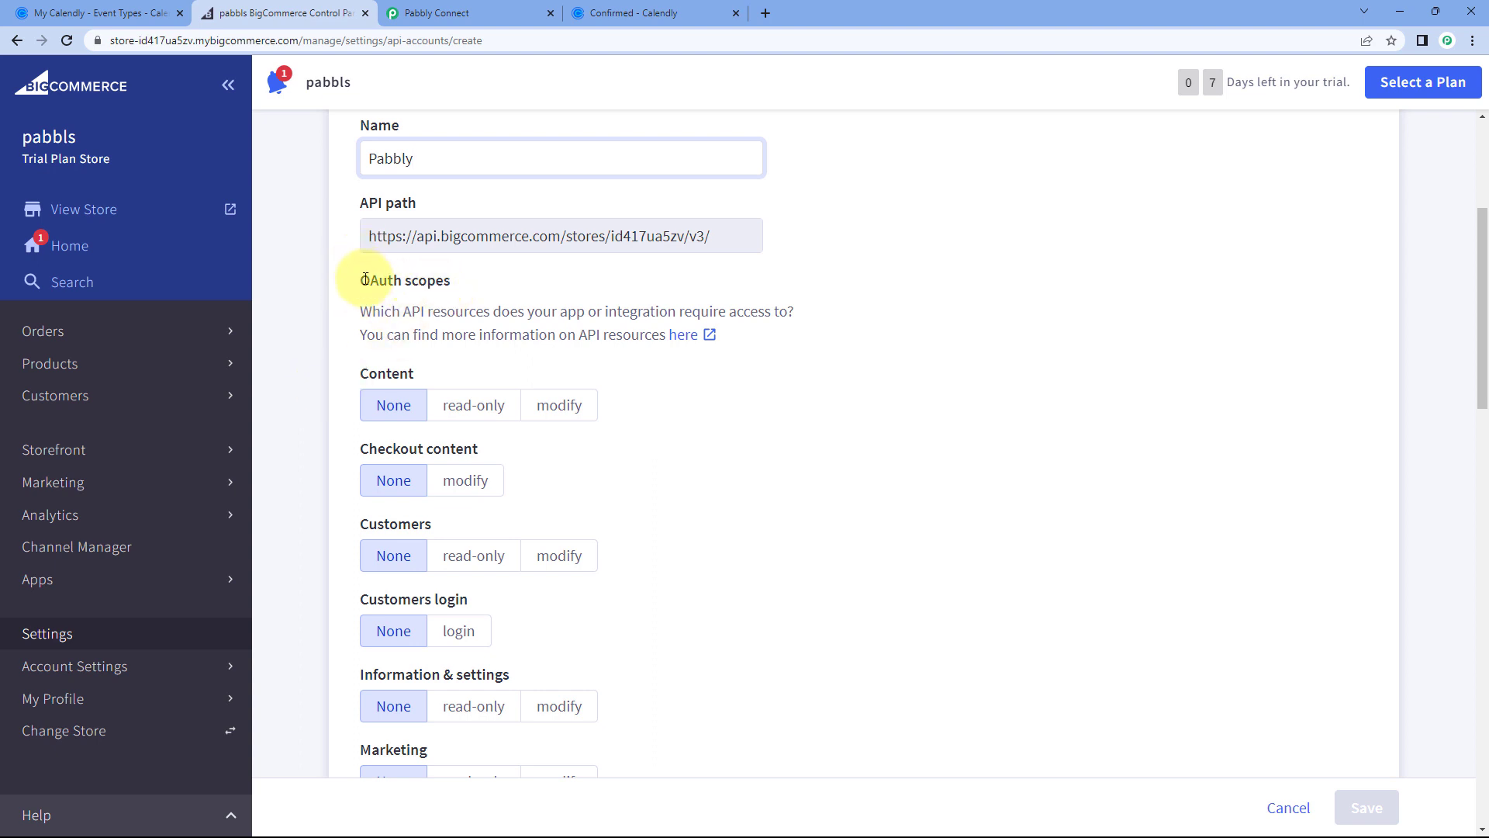
pyautogui.click(488, 12)
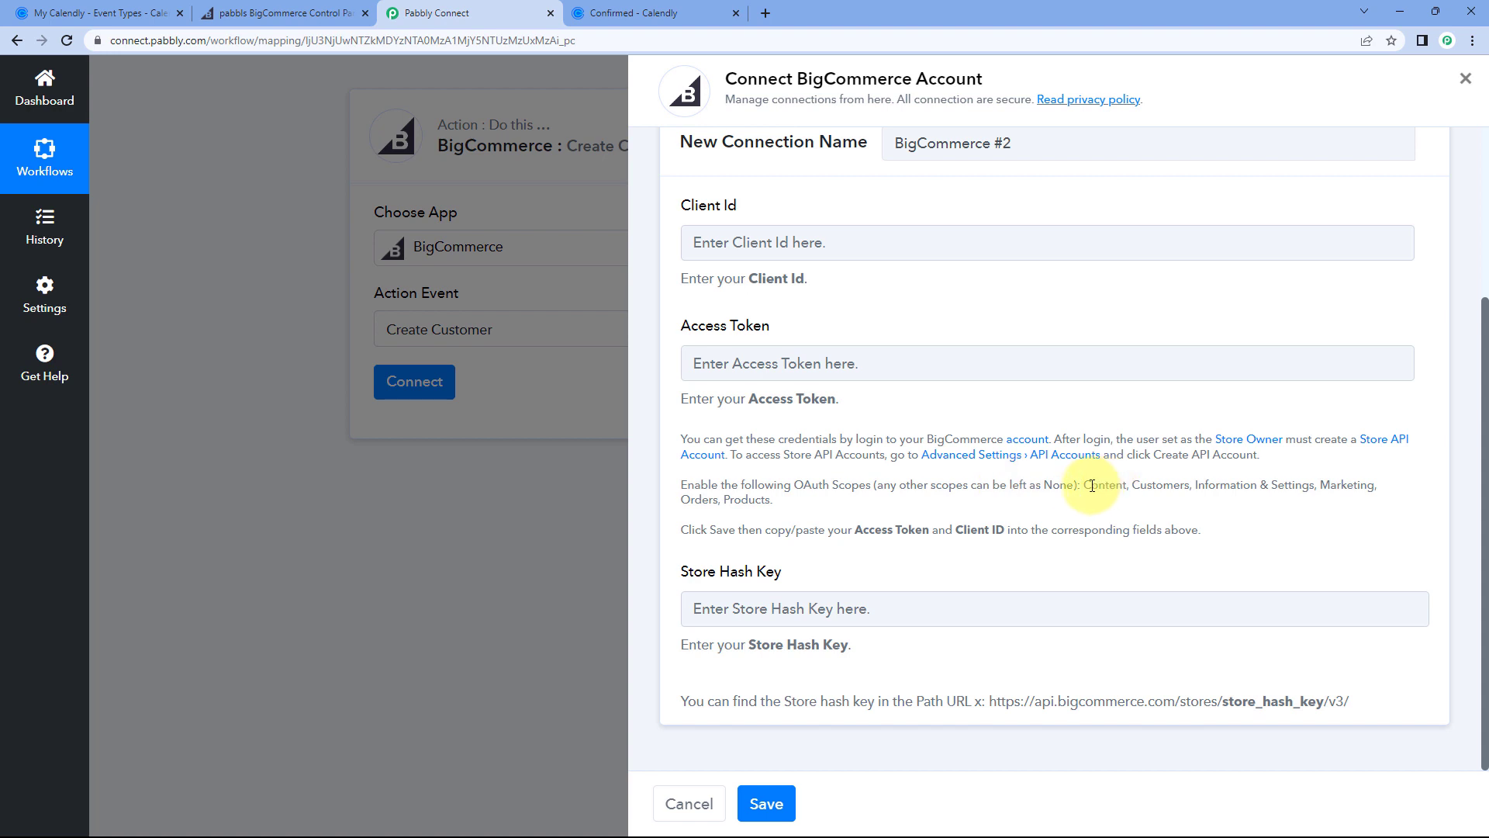
pyautogui.moveTo(1087, 485); pyautogui.dragTo(1396, 495)
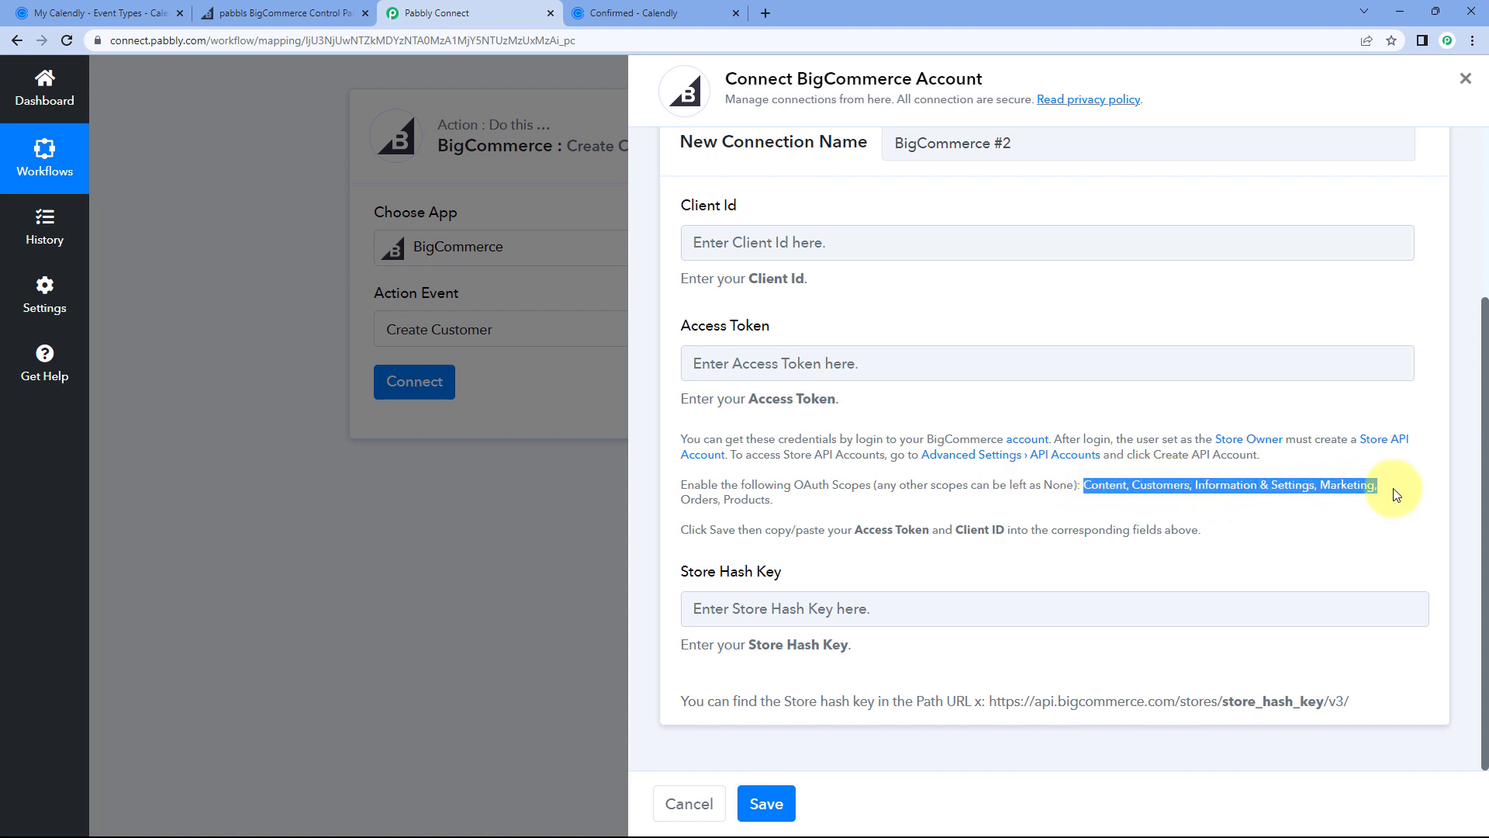
pyautogui.click(1108, 487)
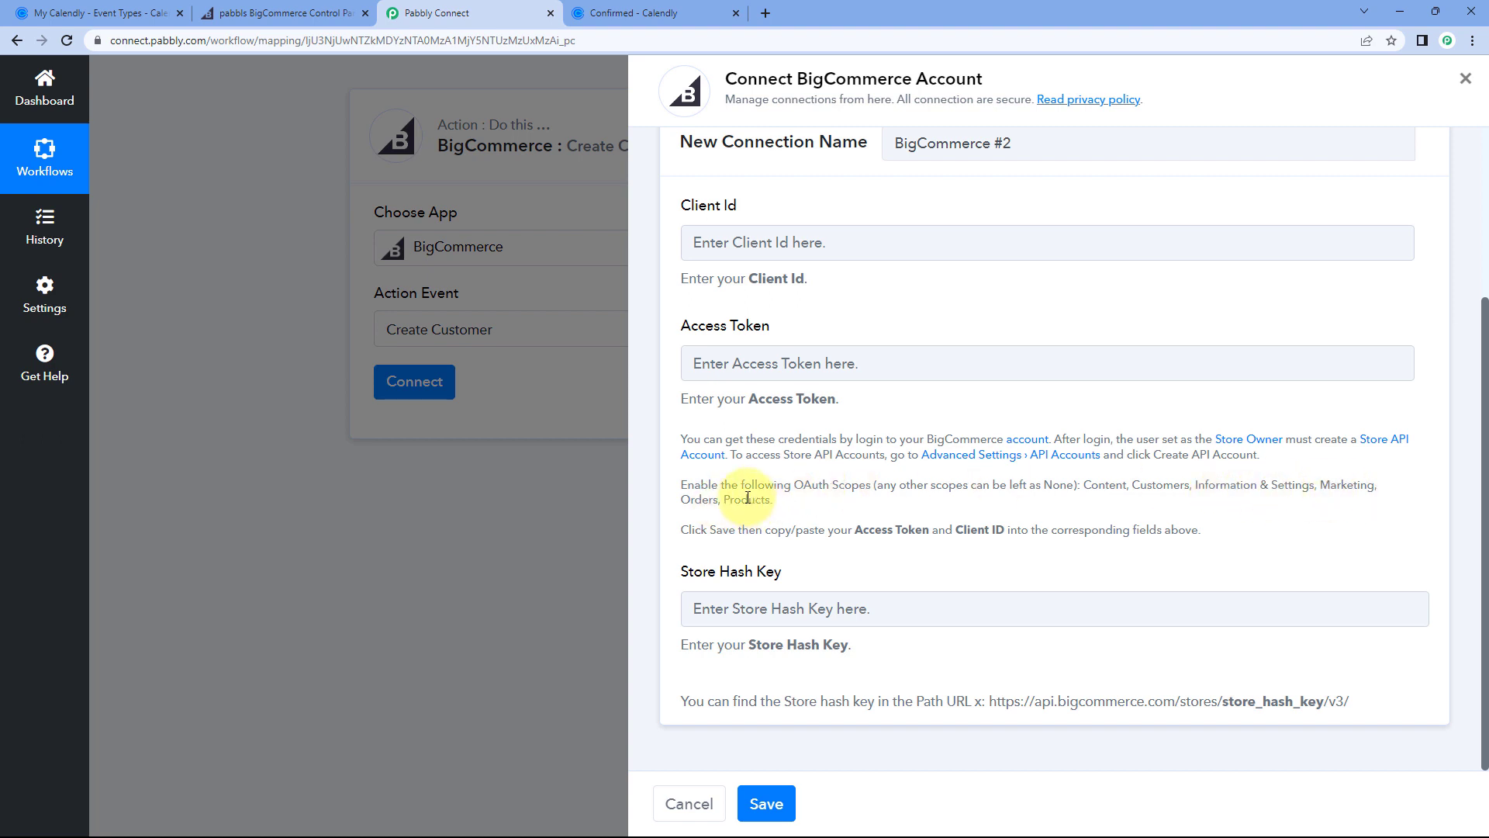
pyautogui.click(291, 12)
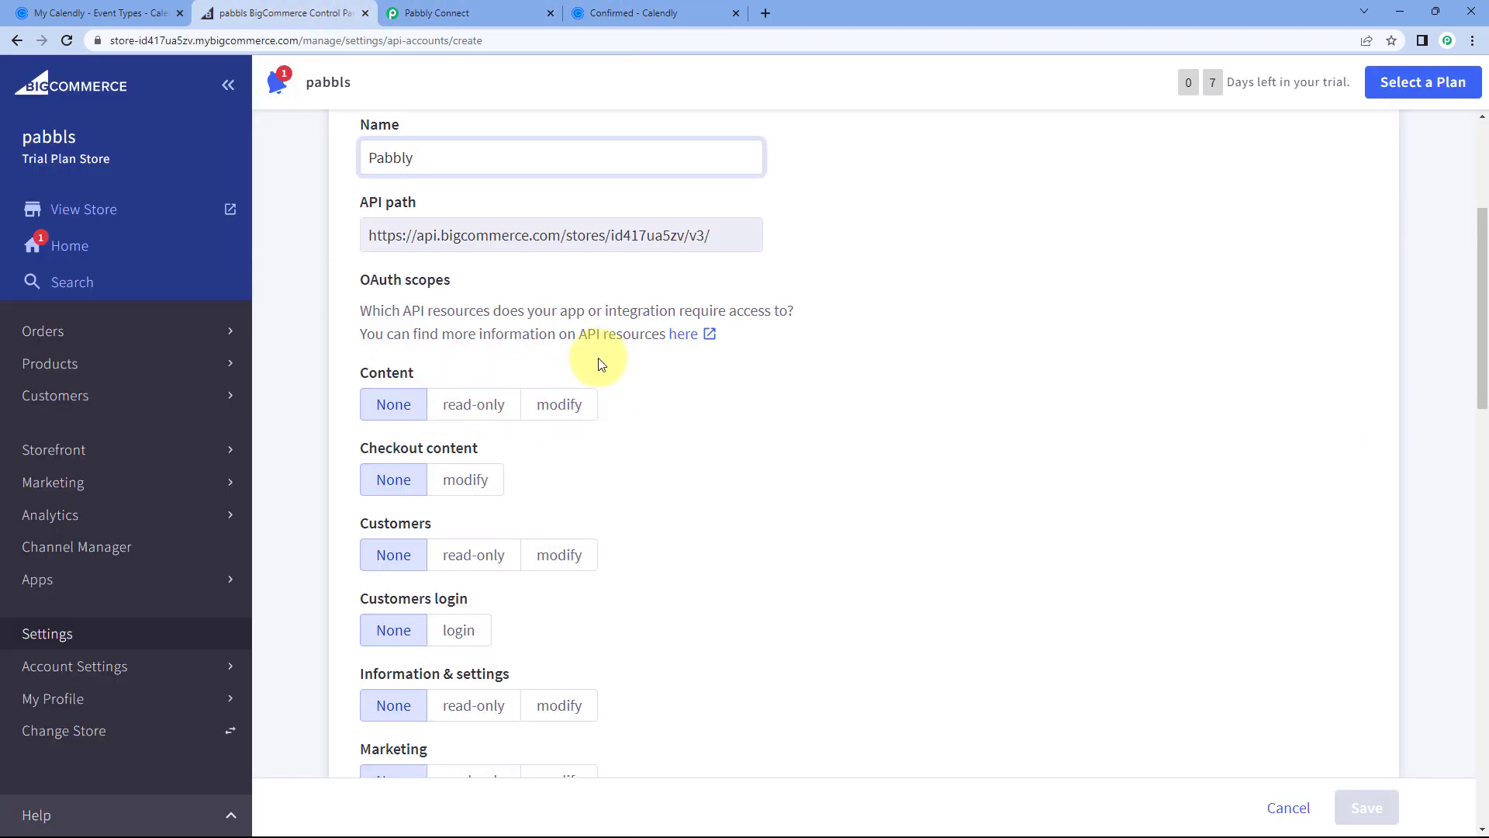
# Step: Give modify access to Content, Customers, Information & settings, Marketing and Orders
pyautogui.scroll(-1, 601, 365)
pyautogui.click(562, 329)
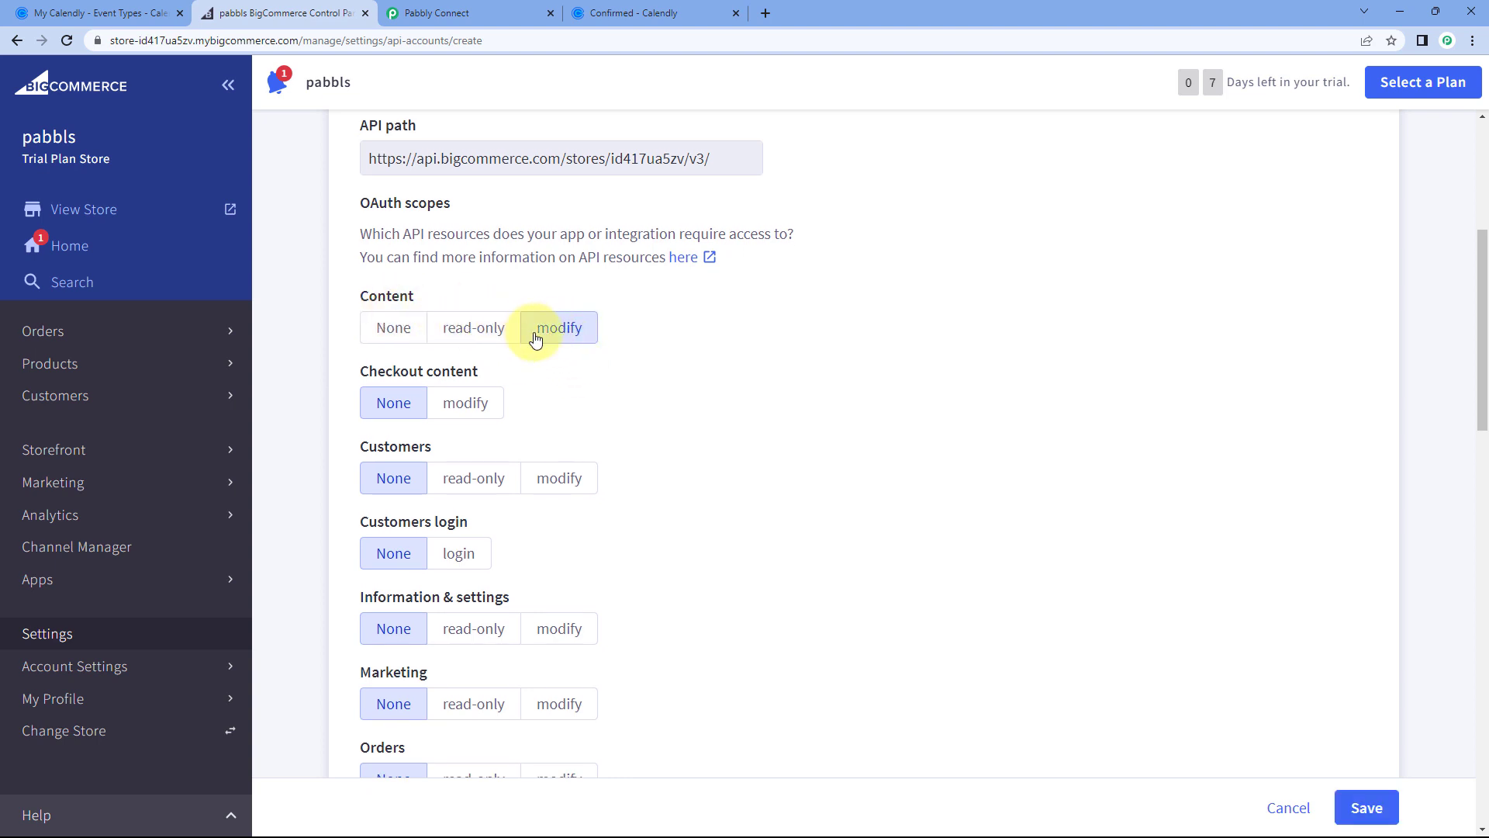
pyautogui.scroll(-1, 598, 344)
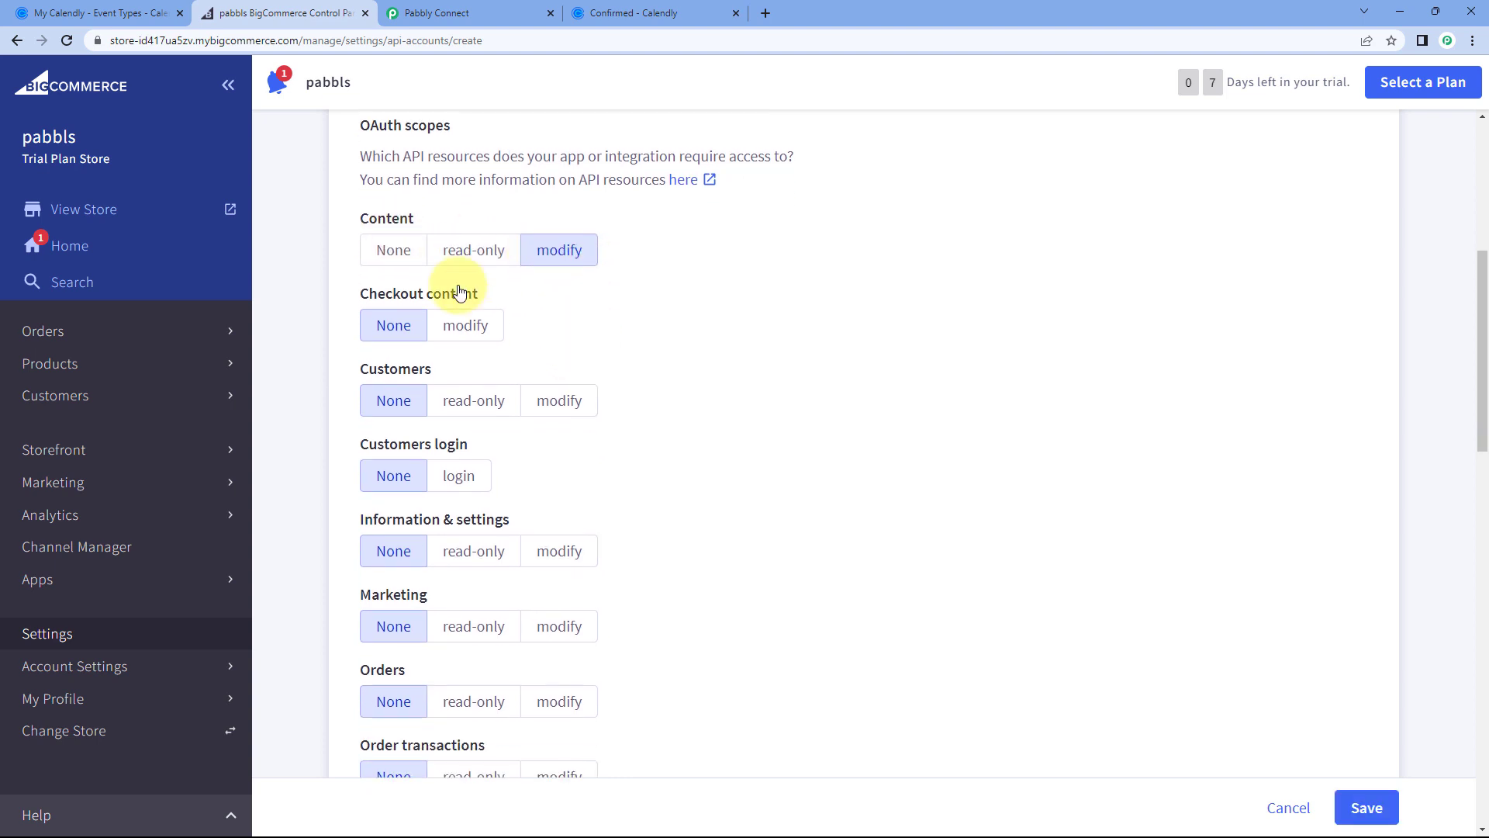
pyautogui.click(583, 406)
pyautogui.scroll(-1, 595, 420)
pyautogui.click(572, 398)
pyautogui.scroll(-1, 622, 405)
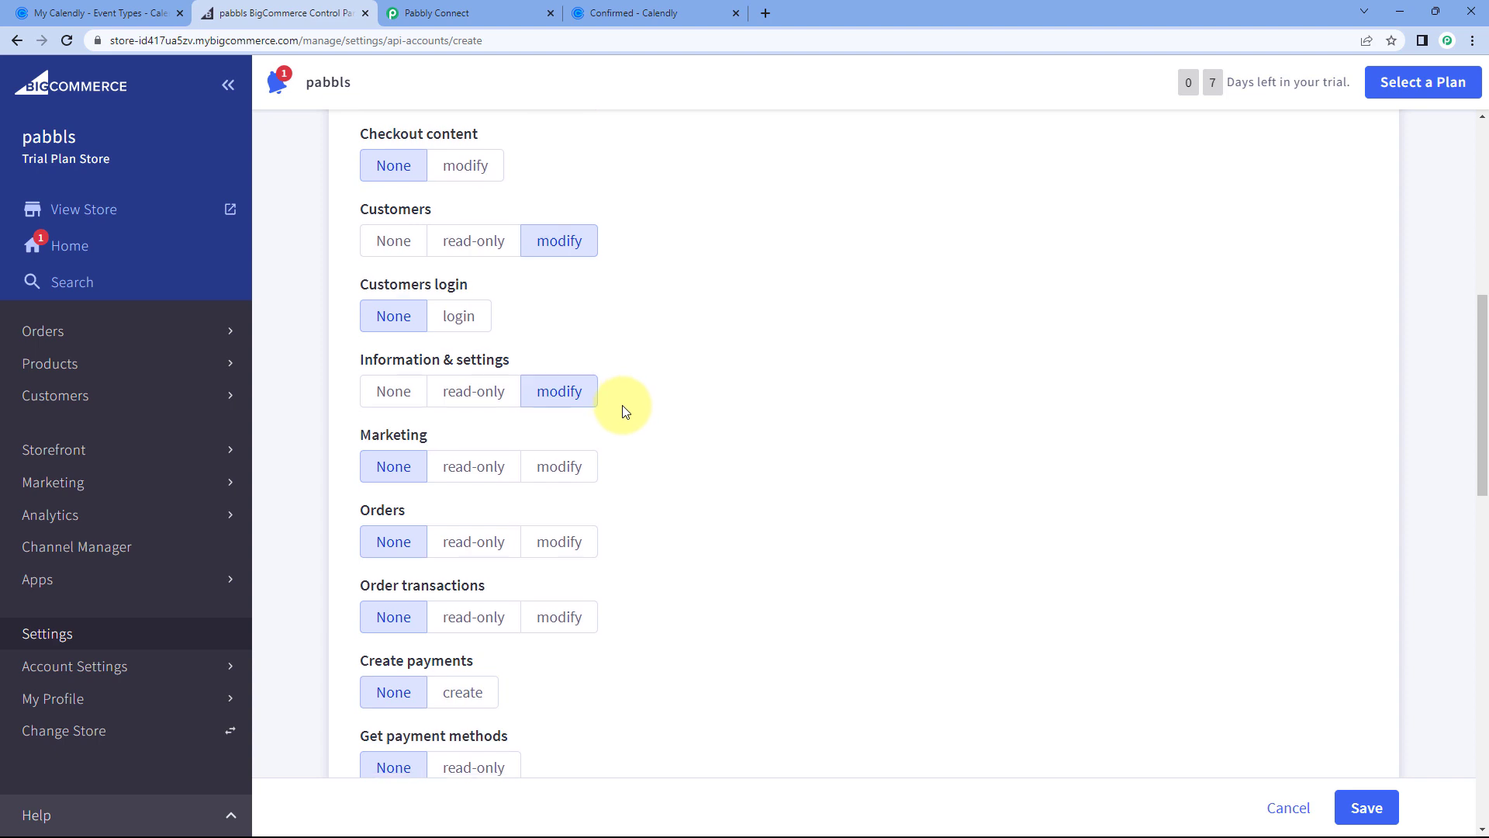
pyautogui.click(576, 395)
pyautogui.scroll(-1, 601, 407)
pyautogui.click(568, 394)
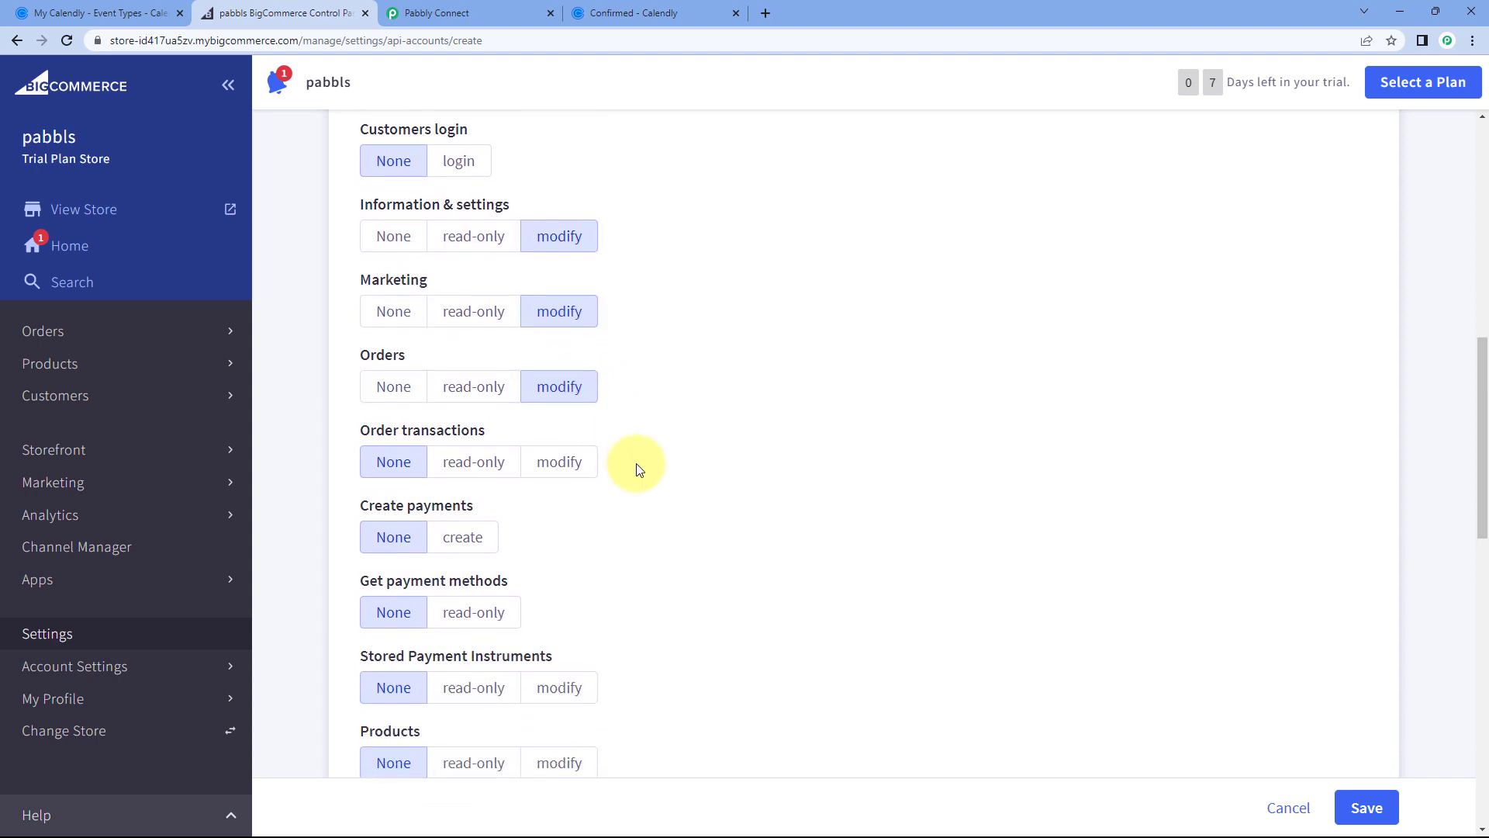
pyautogui.scroll(-1, 634, 464)
# Step: Recheck the required scopes in Pabbly Connect and give Products modify access
pyautogui.click(497, 13)
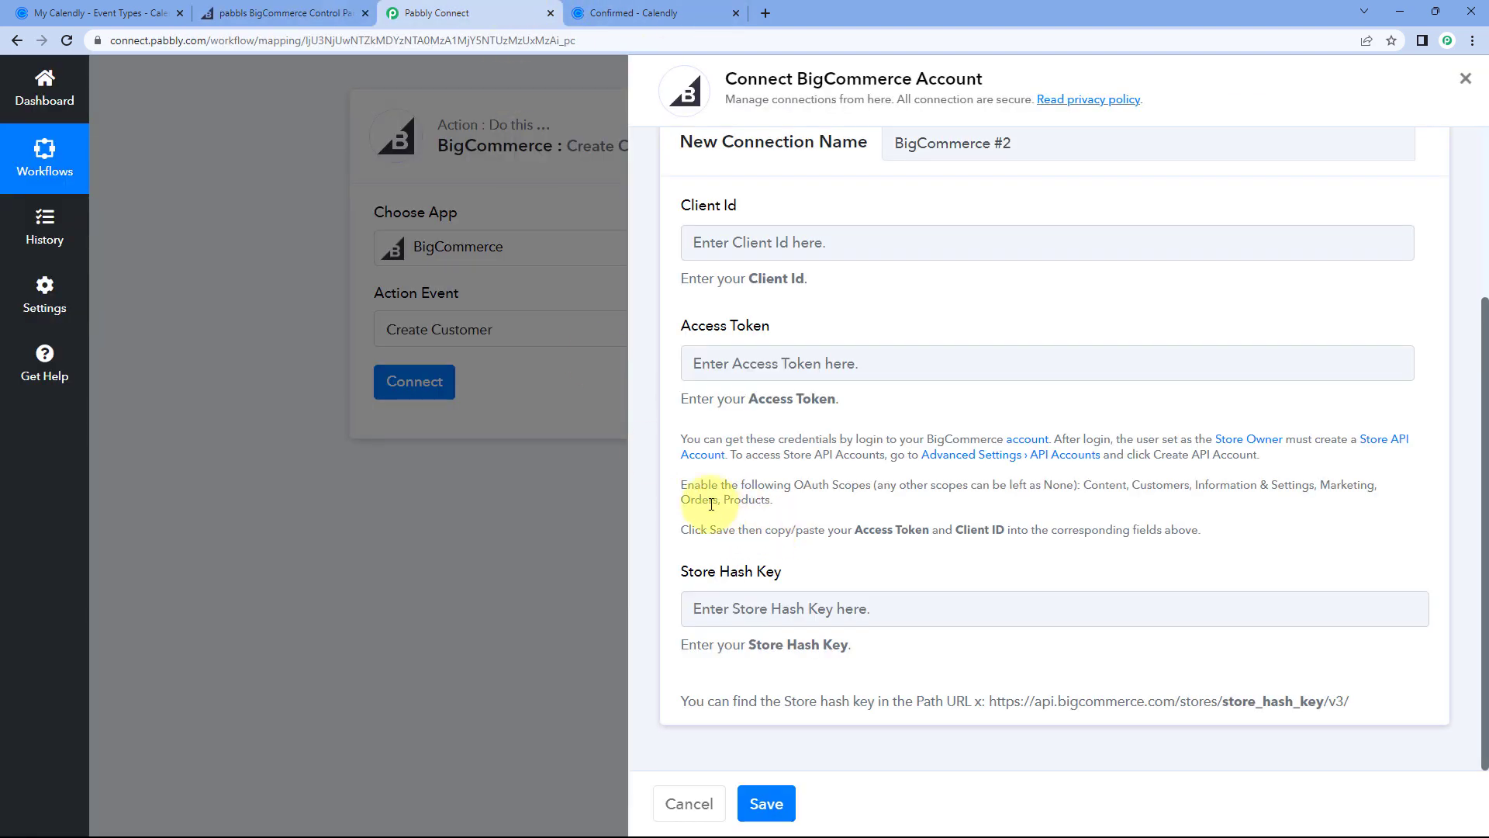
pyautogui.click(279, 13)
pyautogui.scroll(-2, 566, 518)
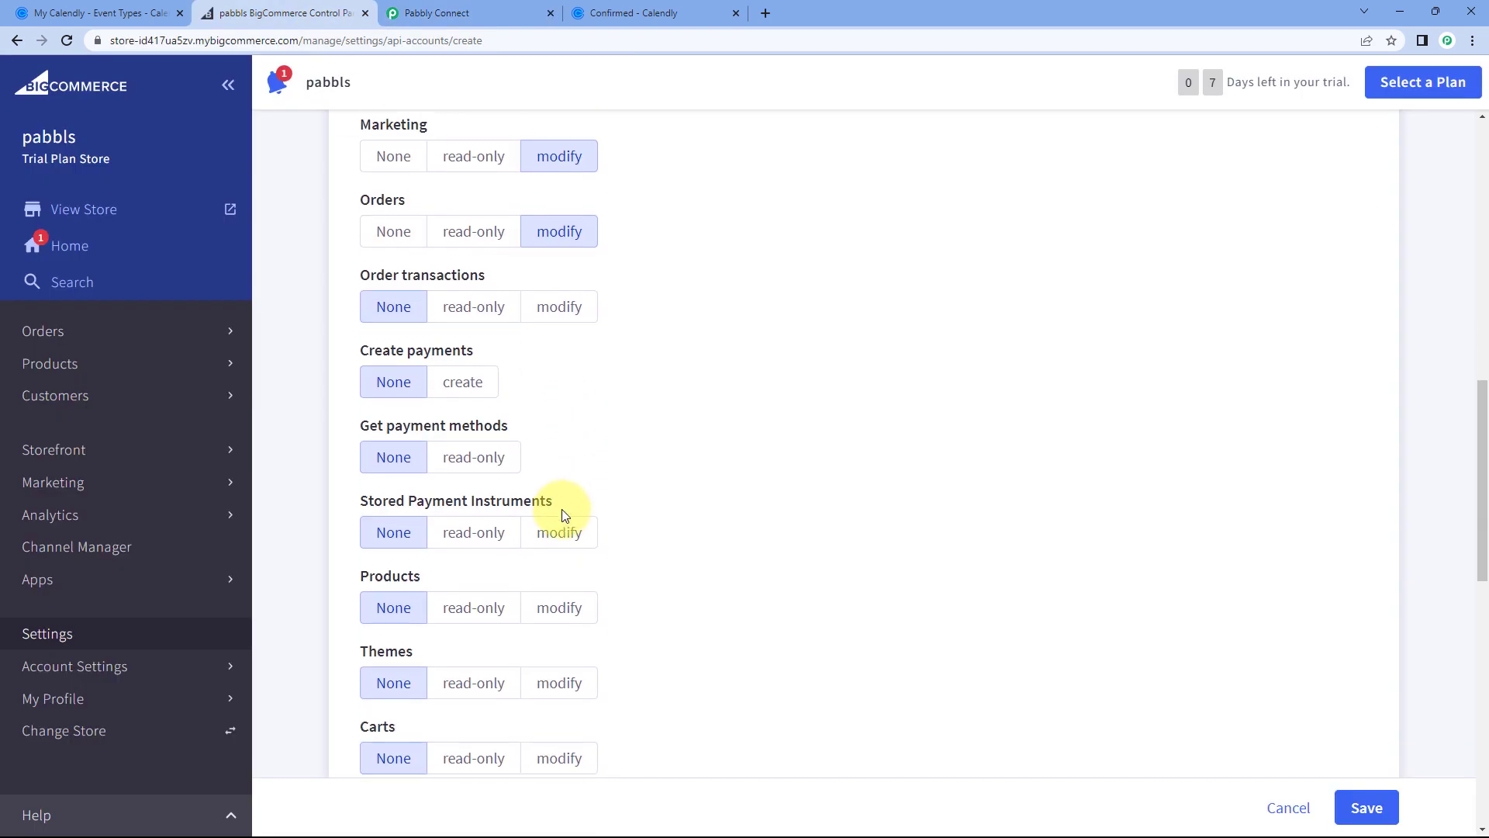
pyautogui.click(568, 538)
pyautogui.scroll(2, 578, 508)
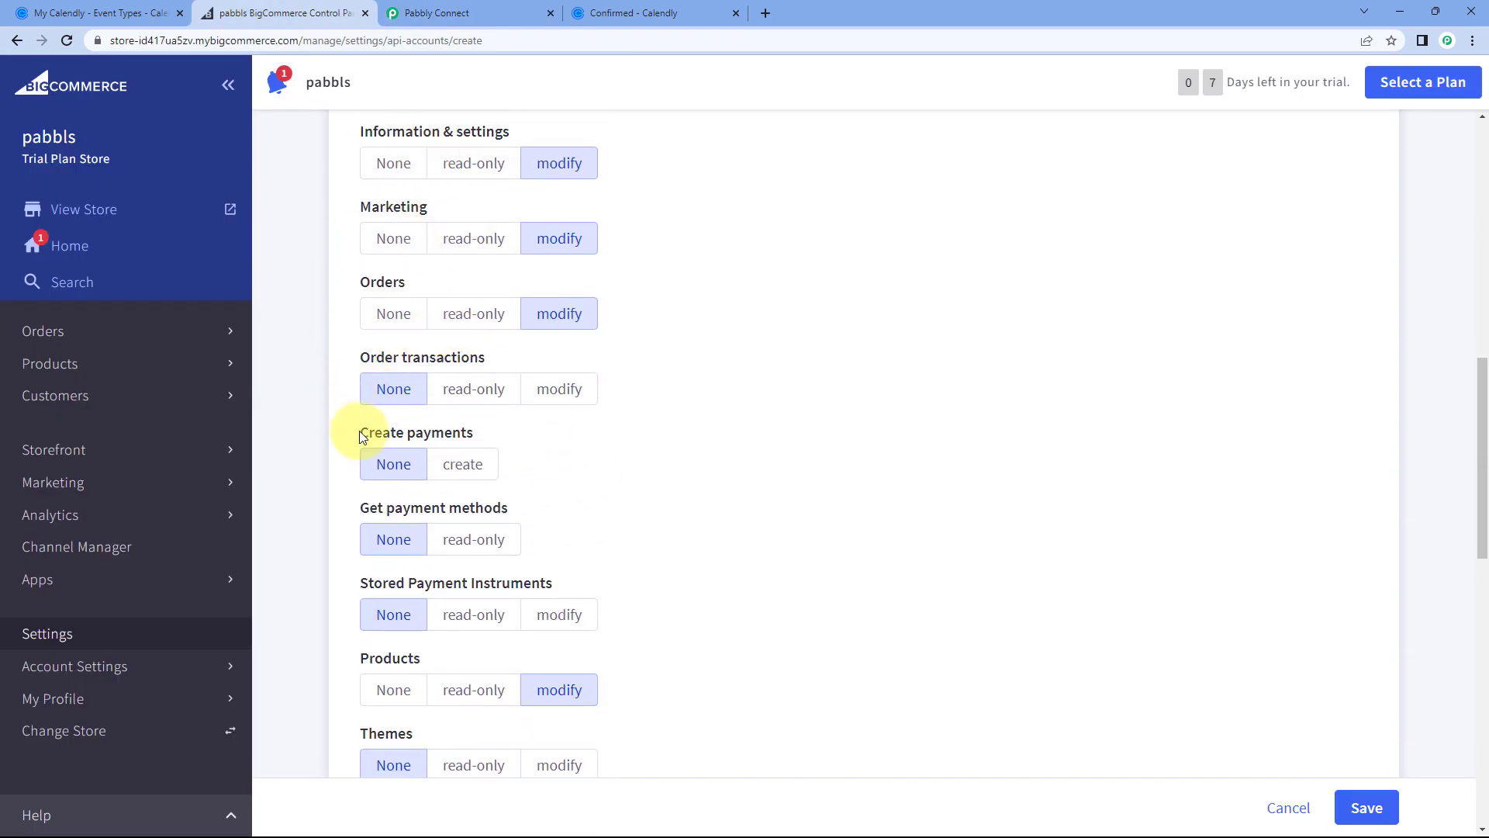
pyautogui.scroll(1, 667, 319)
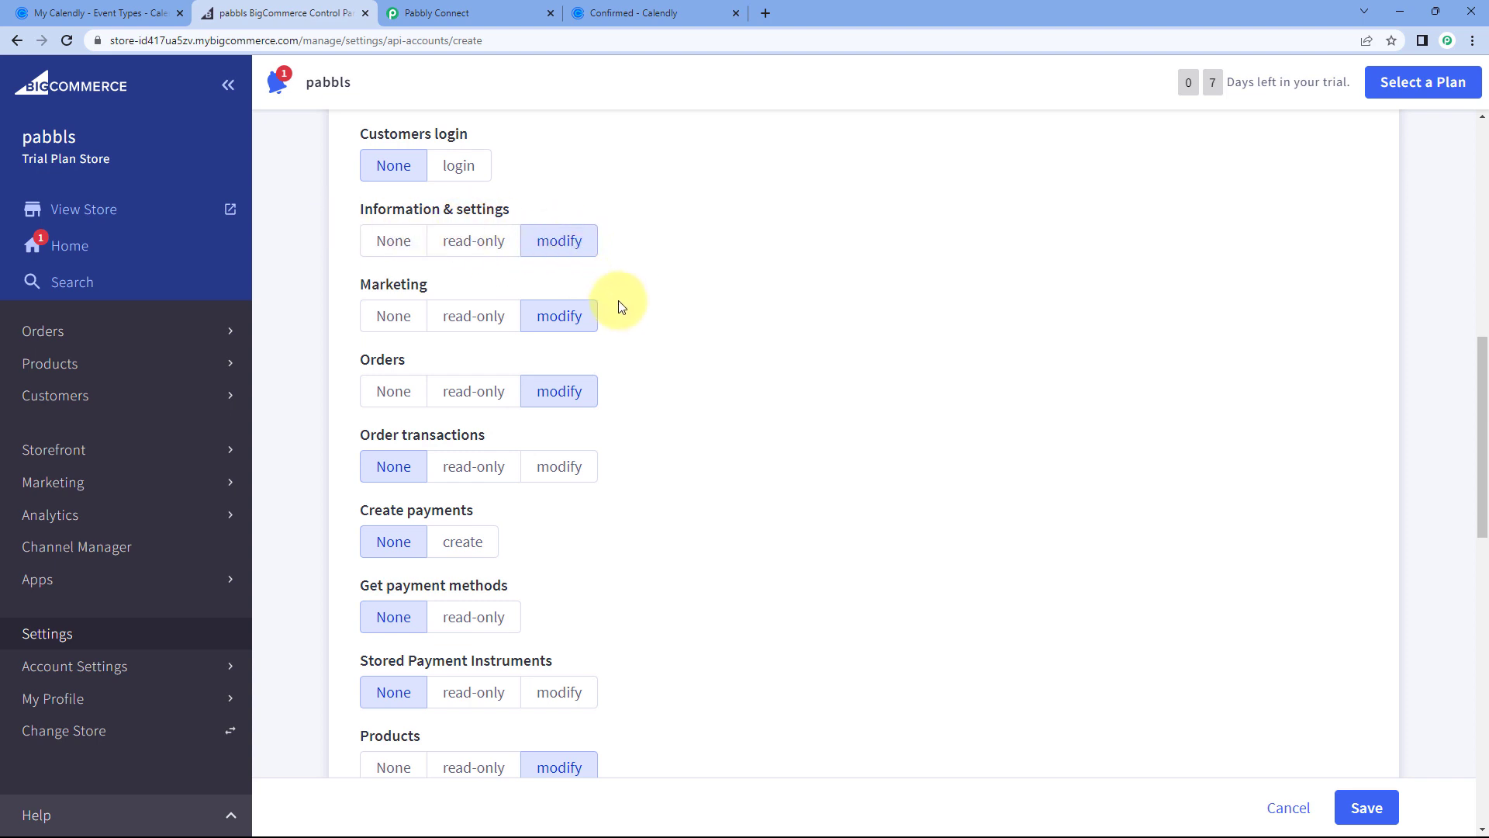
pyautogui.scroll(-7, 635, 372)
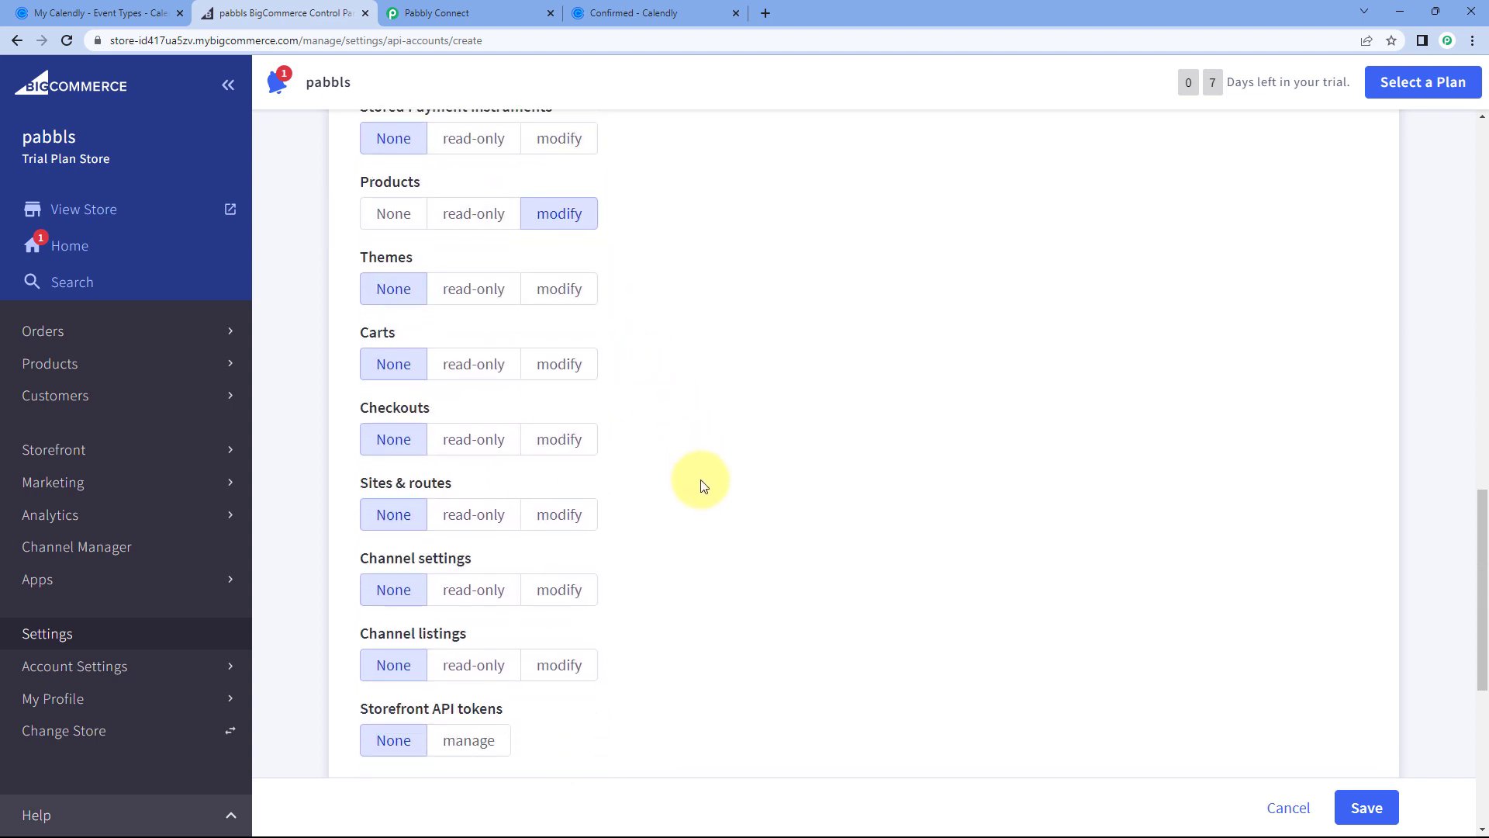
pyautogui.scroll(-5, 701, 486)
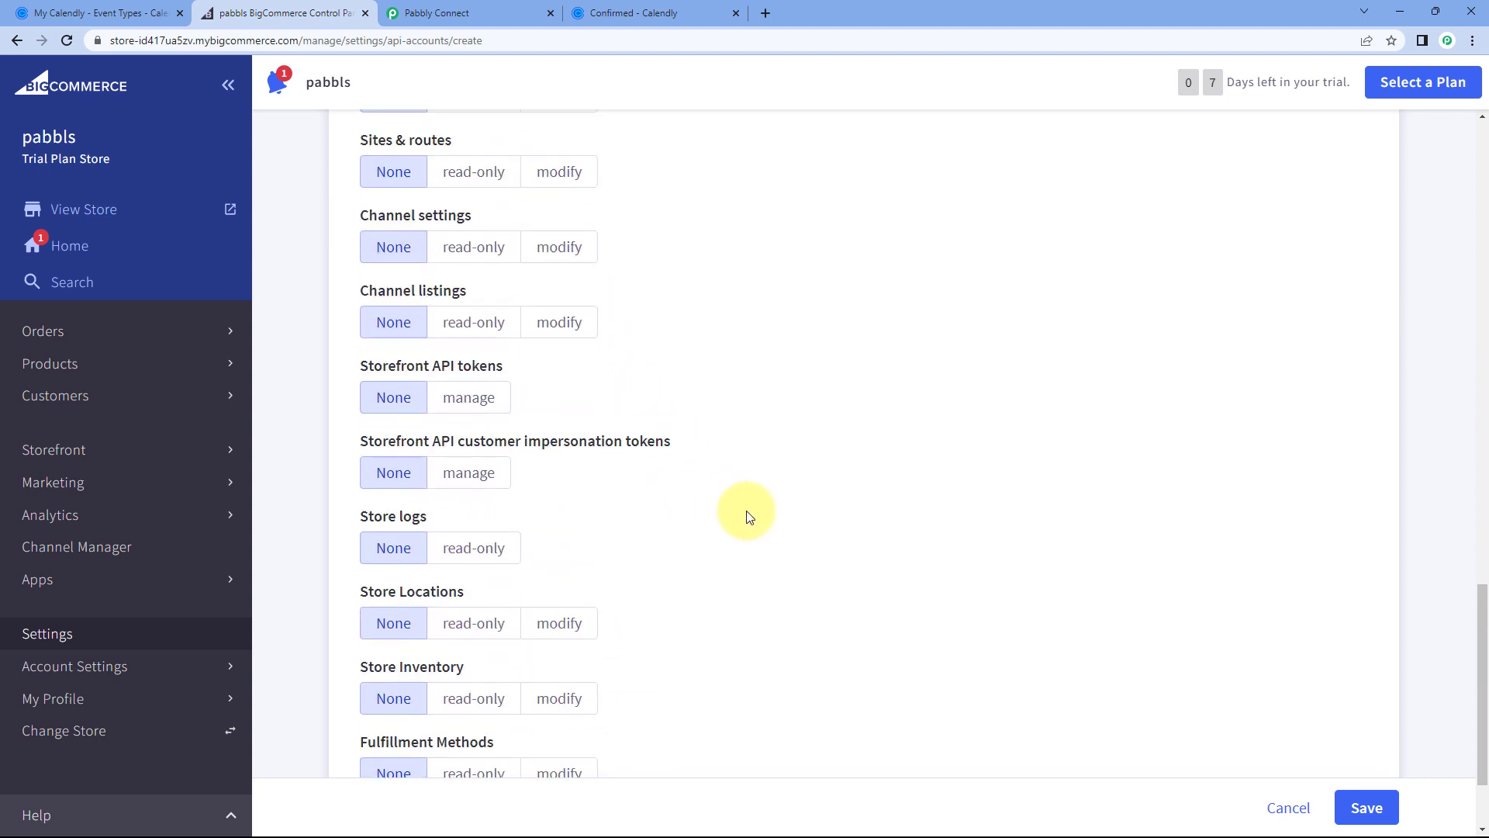
# Step: Save the new API account and paste its Client ID into Pabbly Connect's connection form
pyautogui.click(1381, 807)
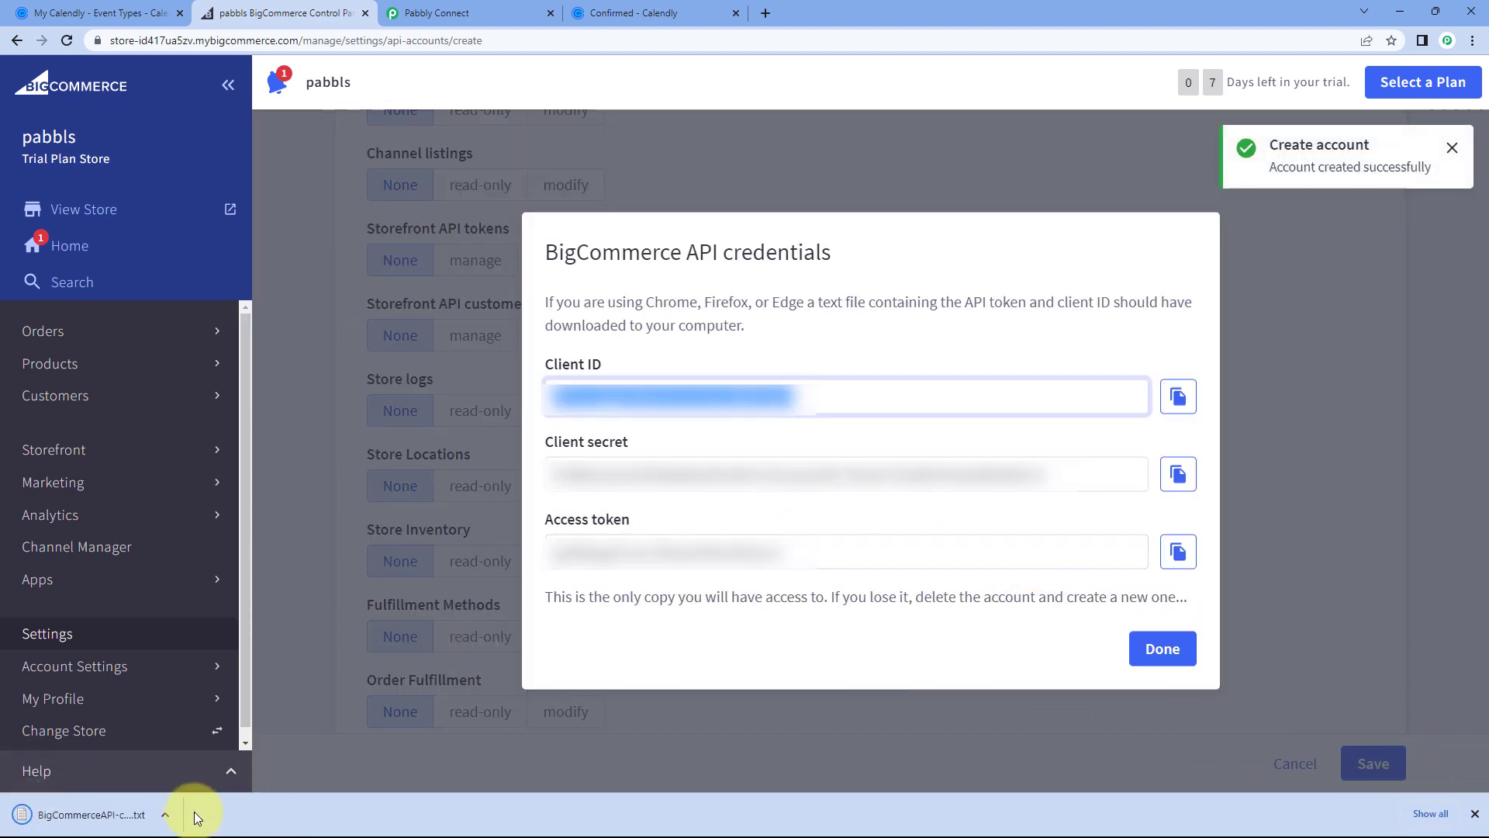
pyautogui.click(1474, 817)
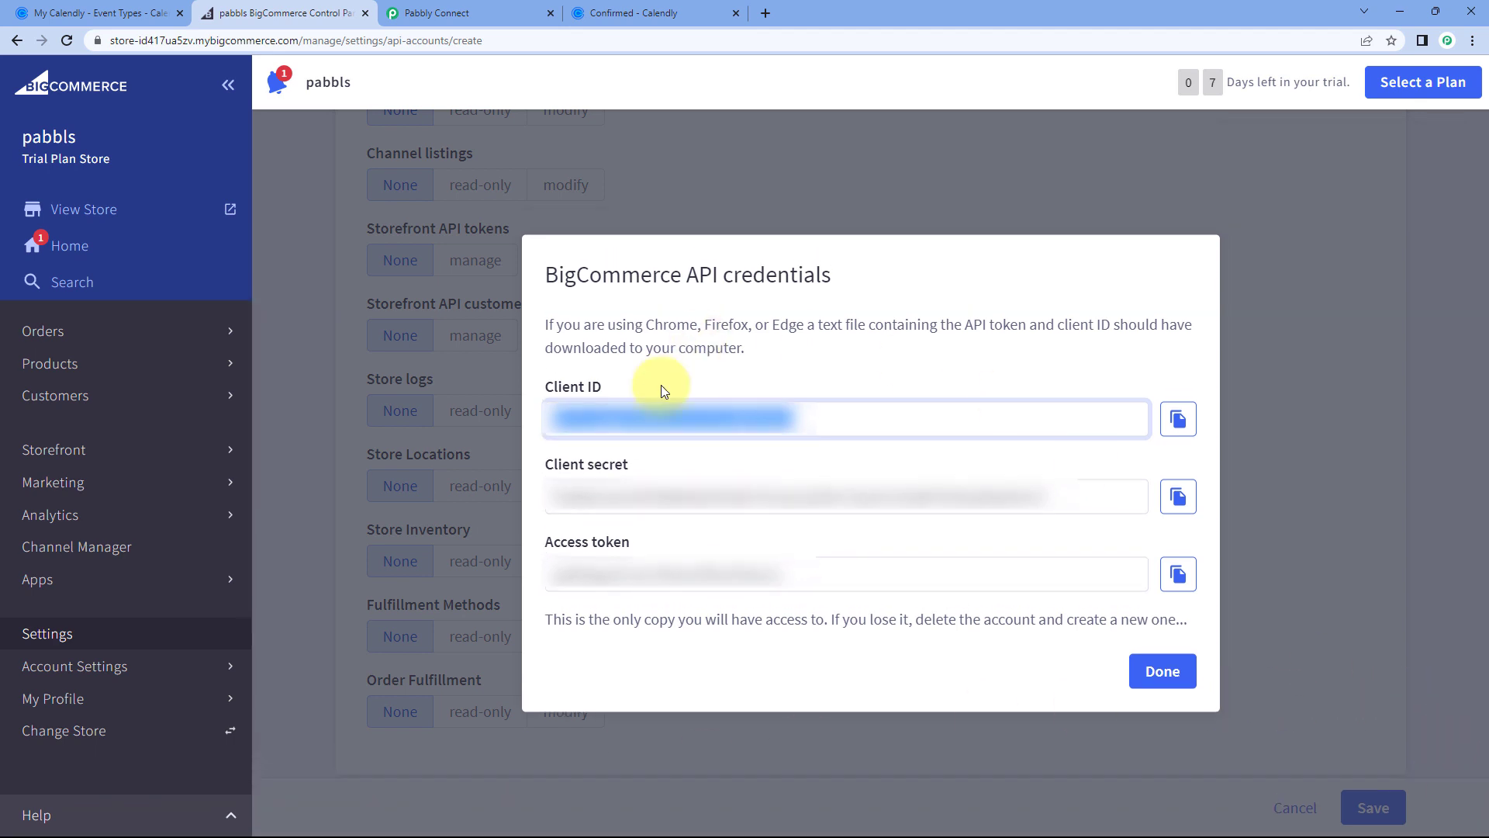
pyautogui.click(750, 383)
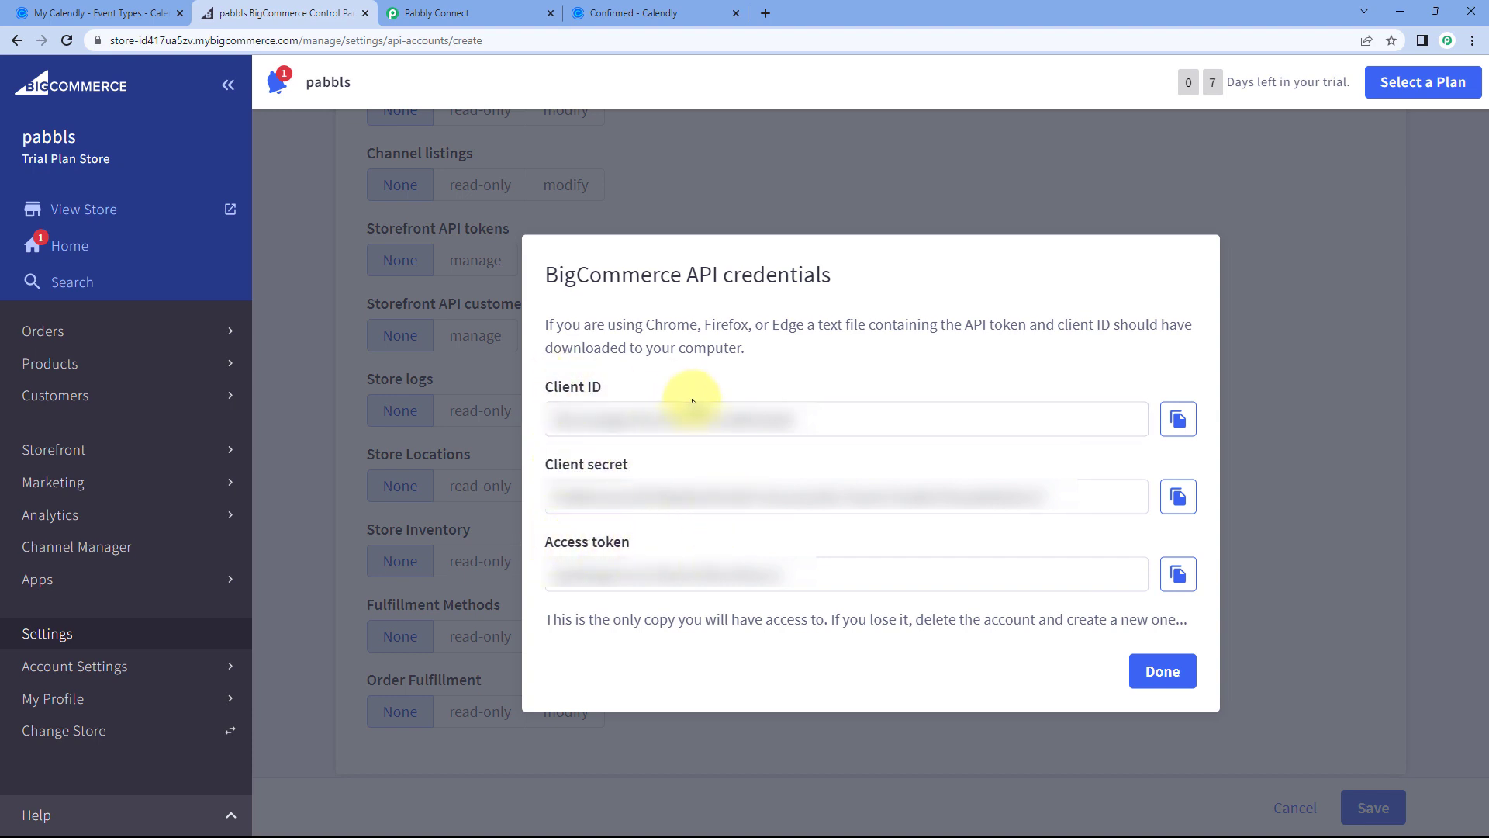
pyautogui.click(1179, 417)
pyautogui.click(475, 7)
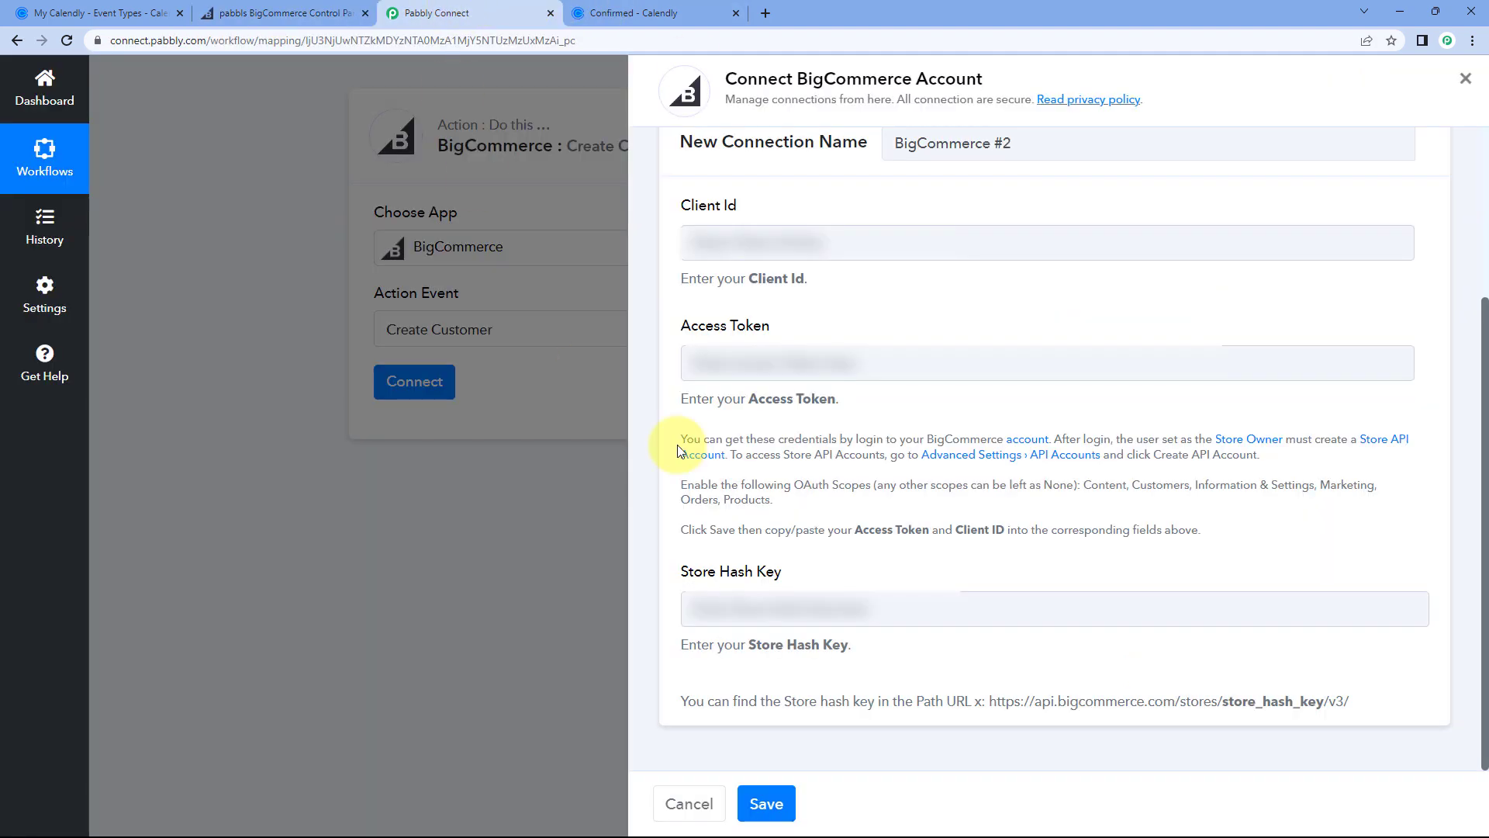
pyautogui.rightClick(785, 243)
pyautogui.click(855, 369)
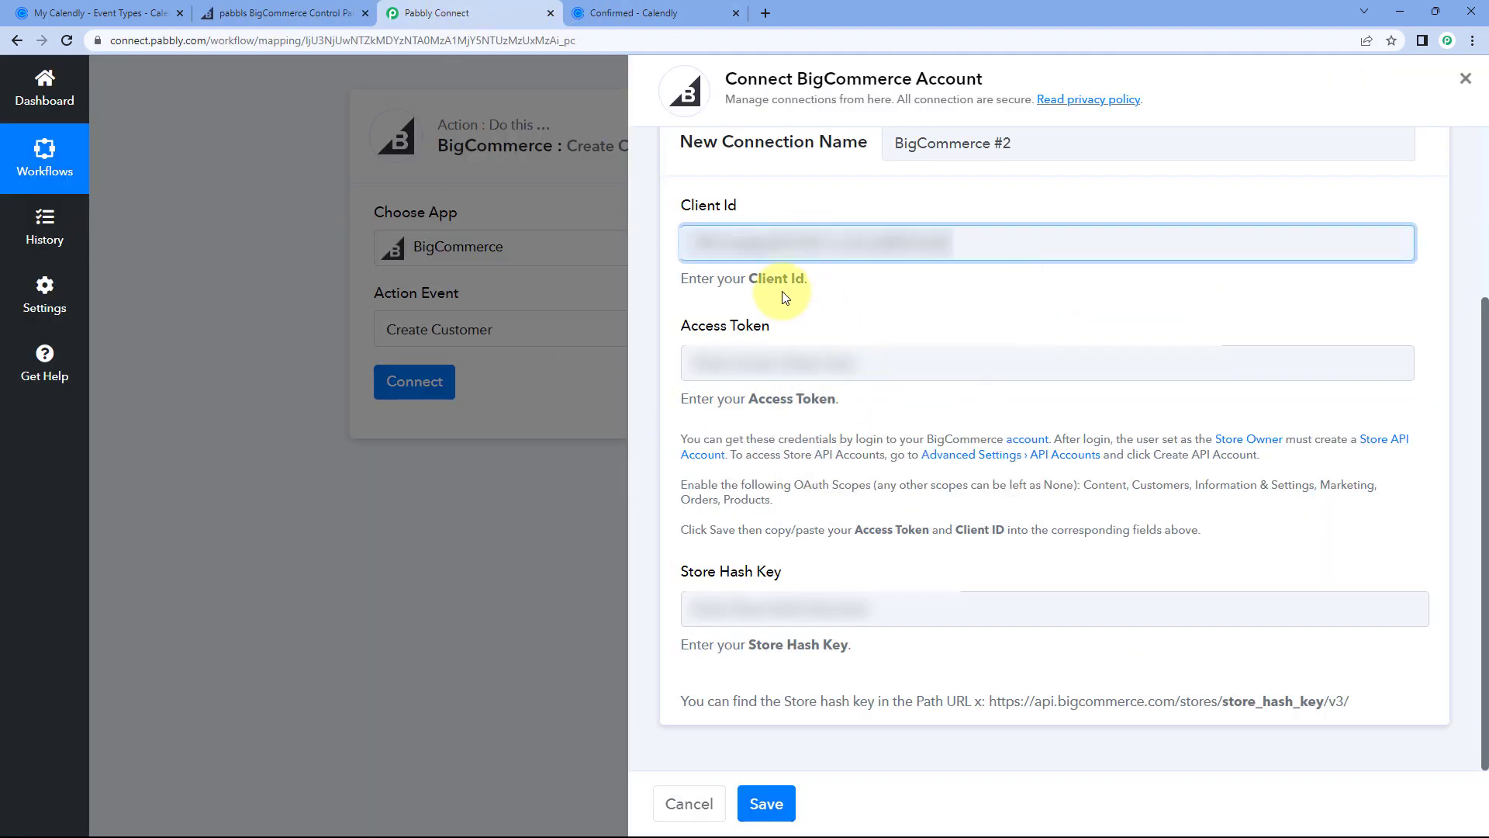
# Step: Copy the BigCommerce access token into the Pabbly Access Token field
pyautogui.click(310, 12)
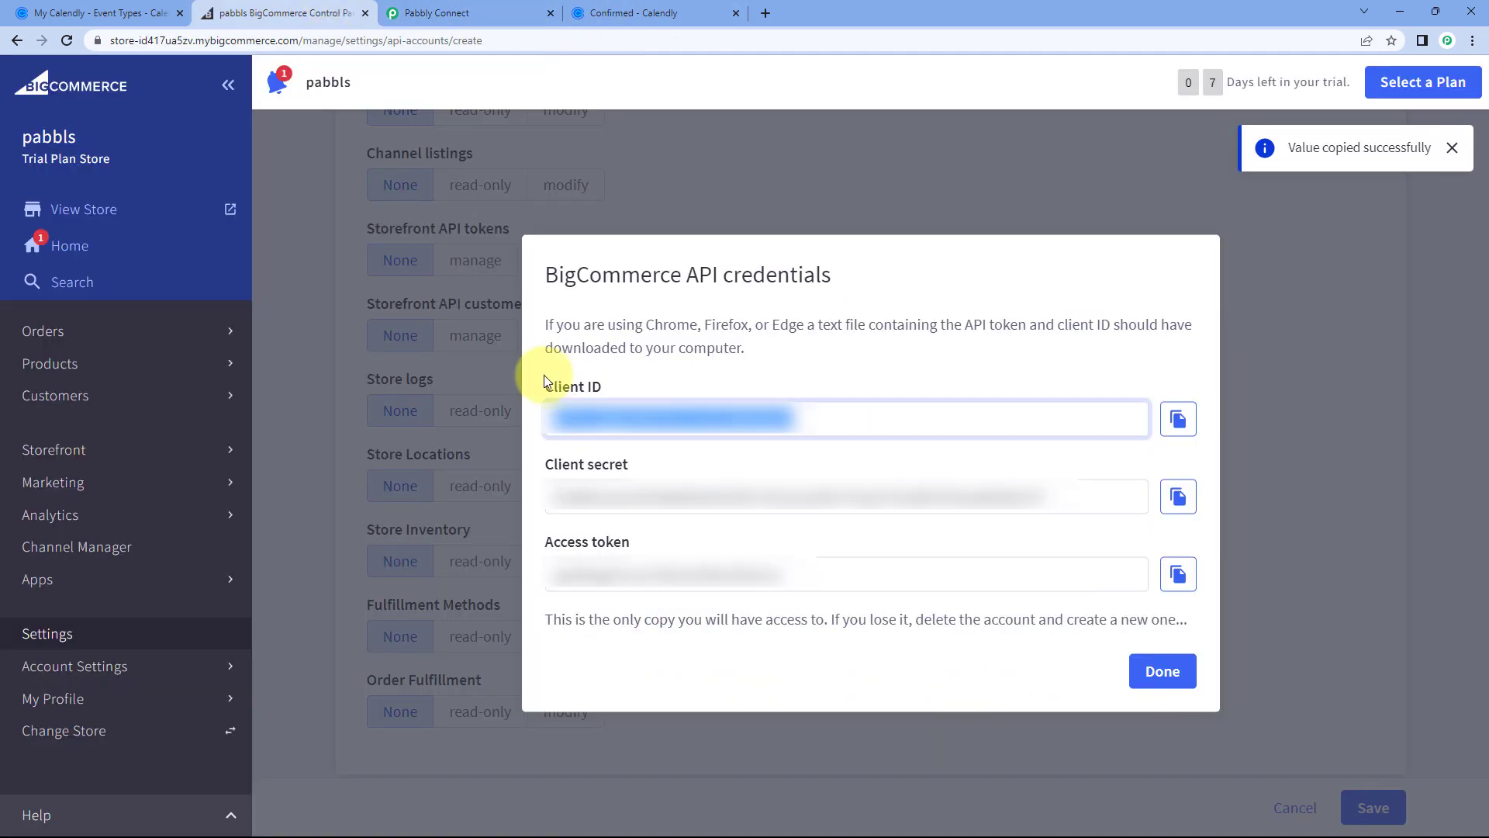
pyautogui.click(1177, 573)
pyautogui.click(519, 8)
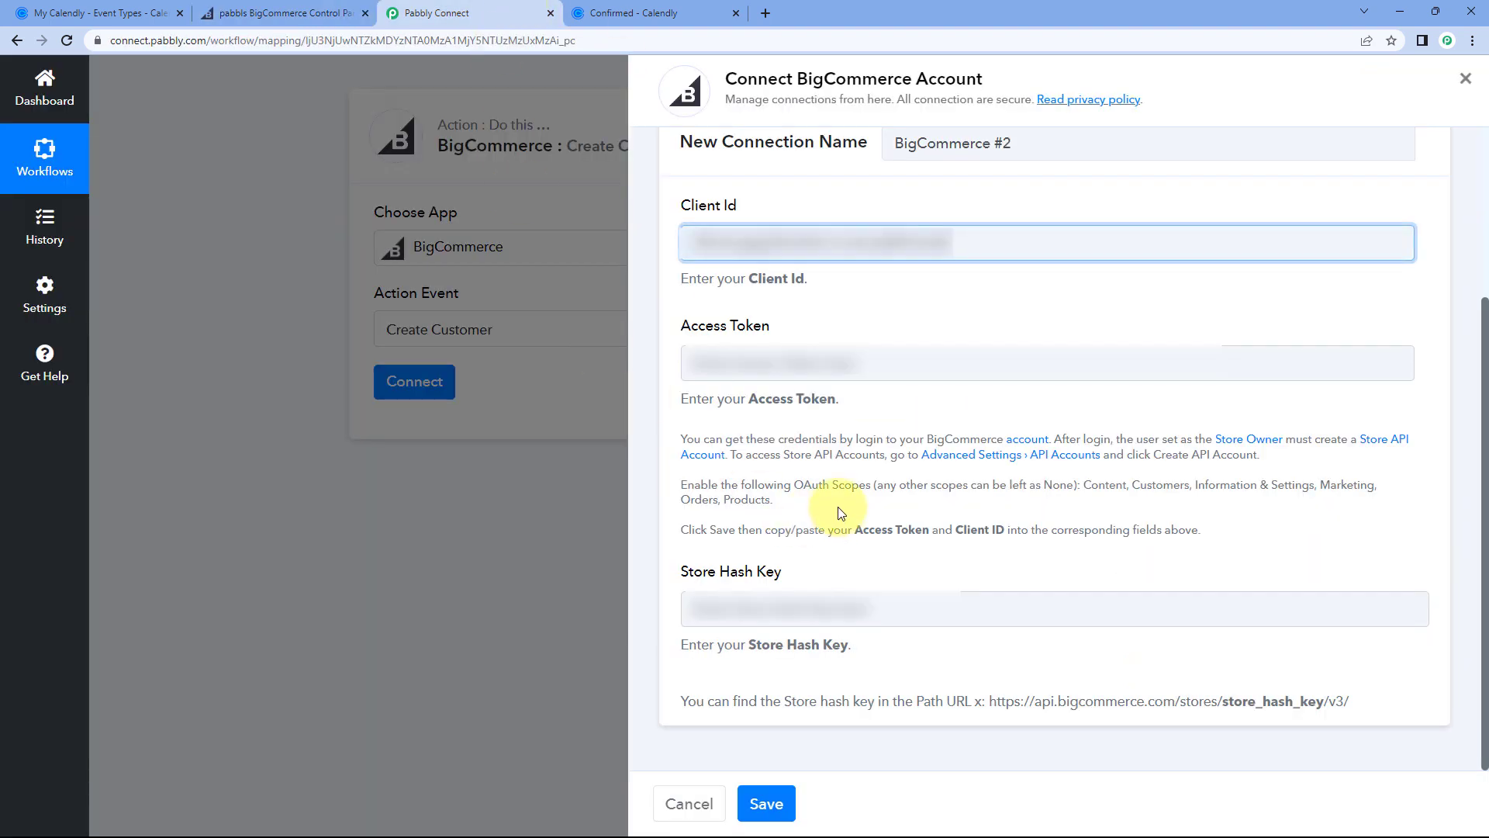
pyautogui.rightClick(722, 364)
pyautogui.click(777, 482)
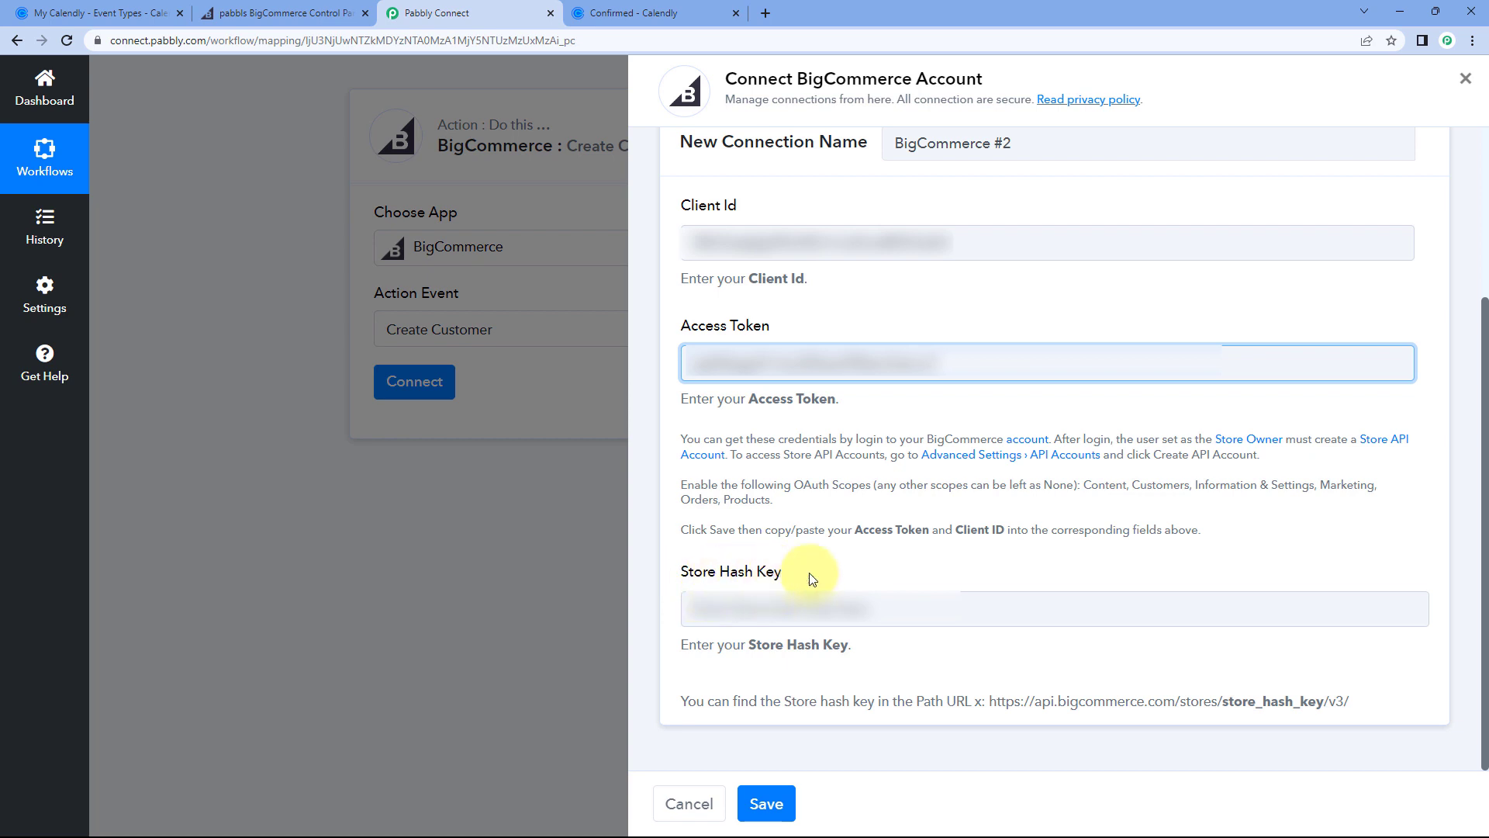
# Step: Copy the store hash from the BigCommerce URL into Store Hash Key and save the connection
pyautogui.click(267, 9)
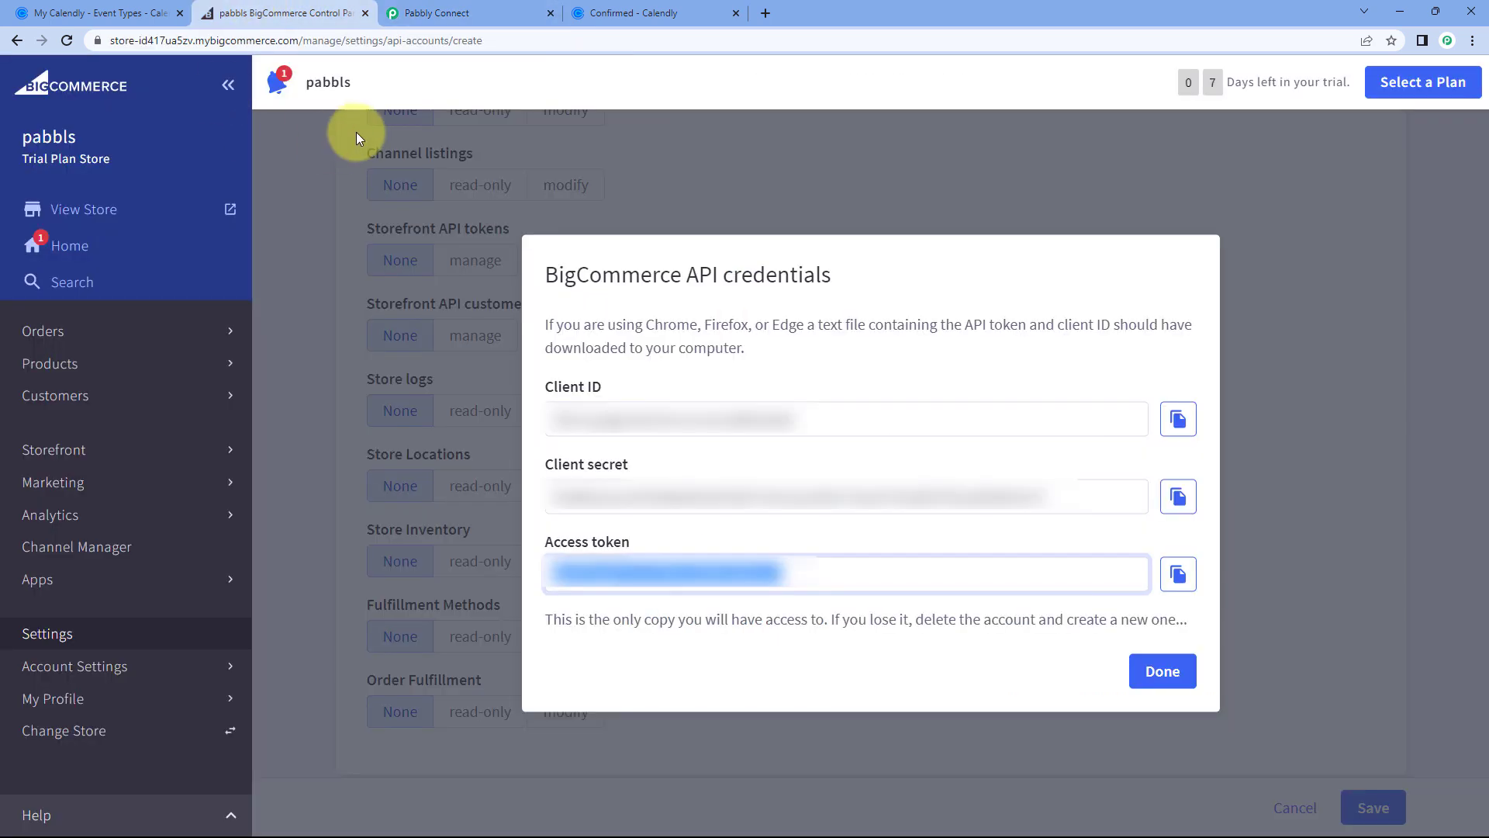
pyautogui.doubleClick(151, 40)
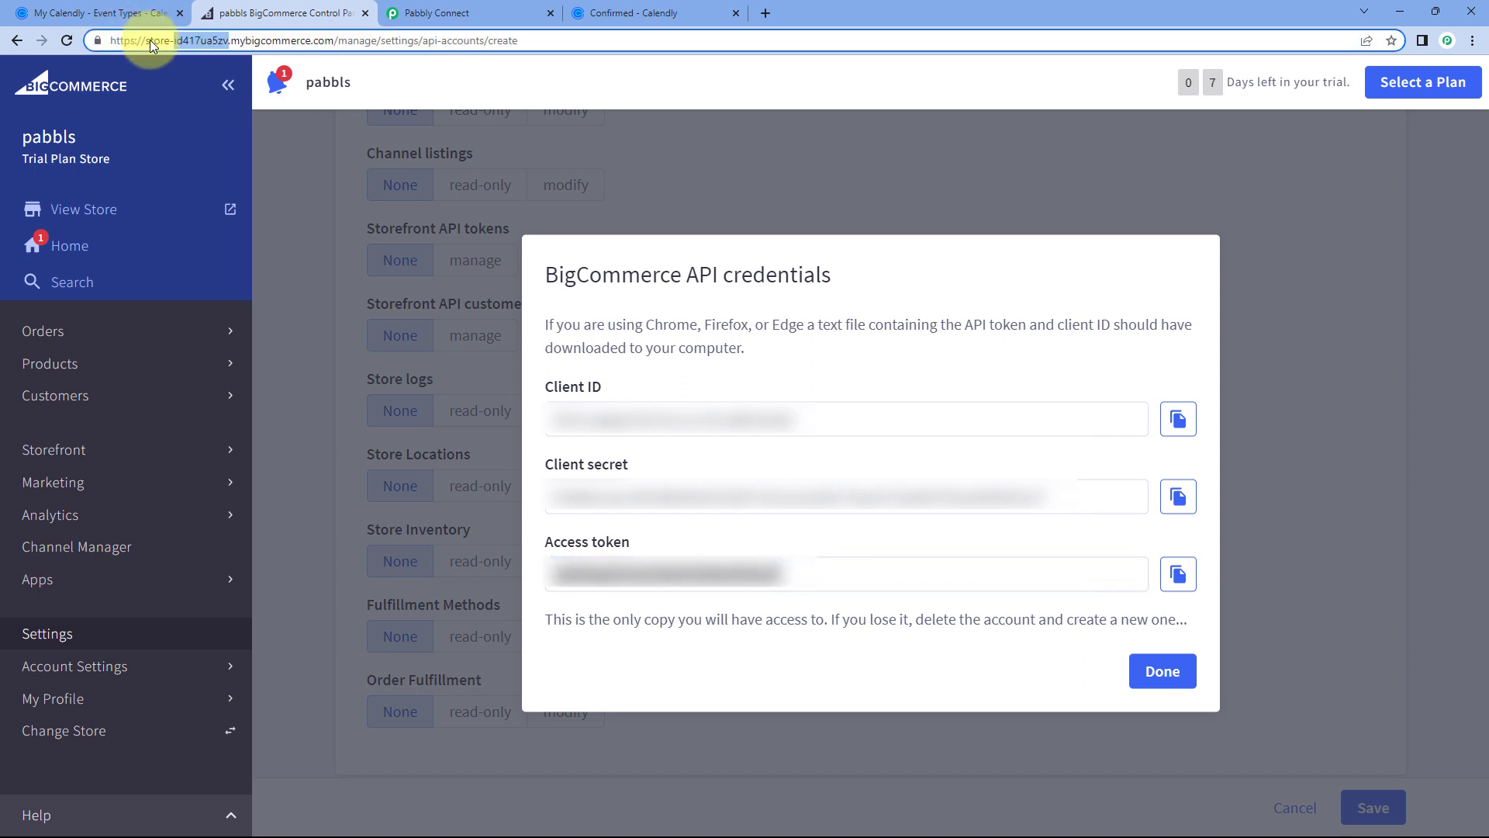
pyautogui.rightClick(203, 35)
pyautogui.click(252, 140)
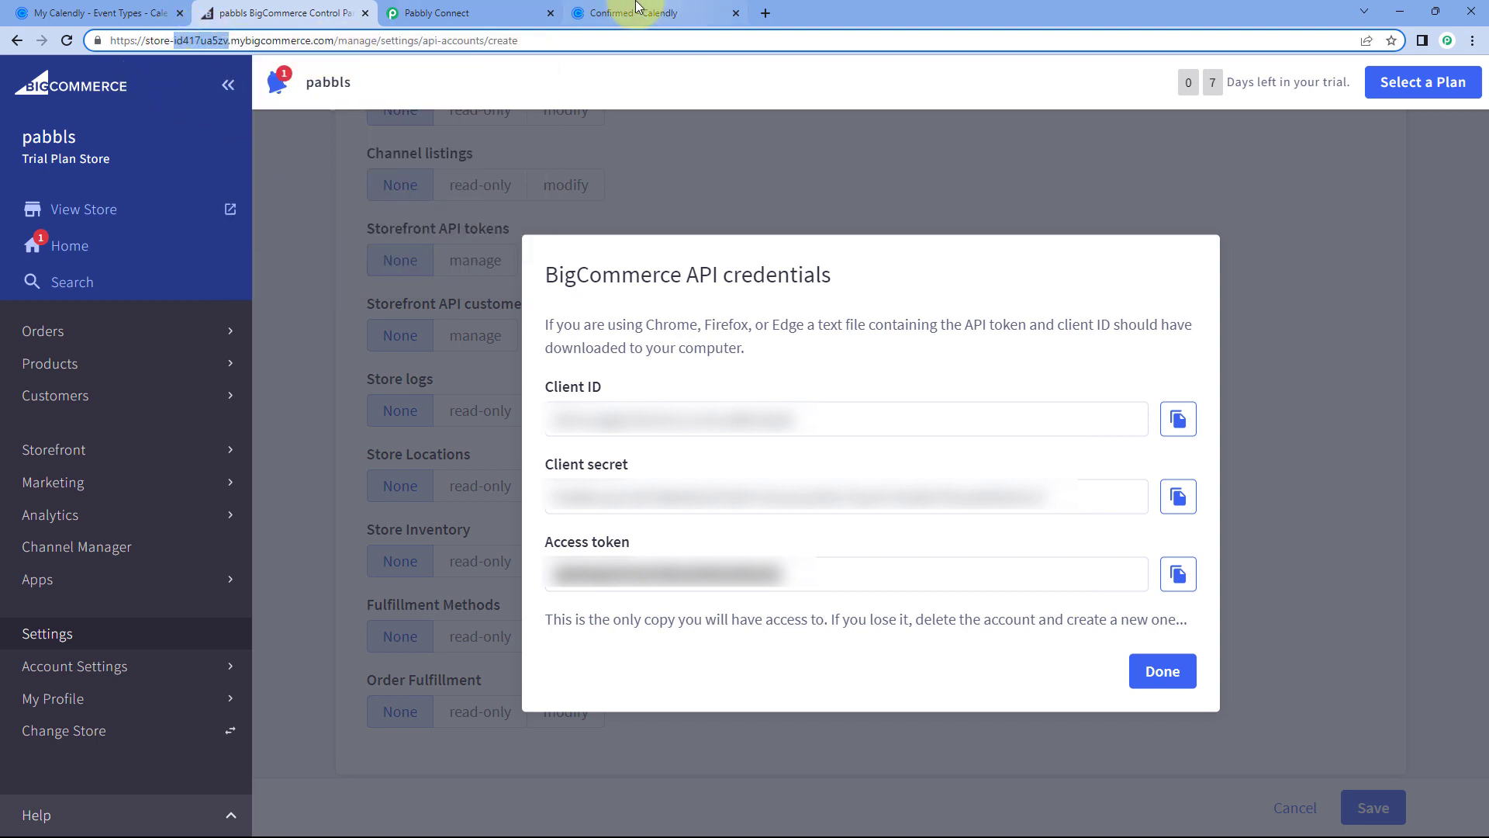
pyautogui.click(465, 13)
pyautogui.click(776, 609)
pyautogui.rightClick(768, 613)
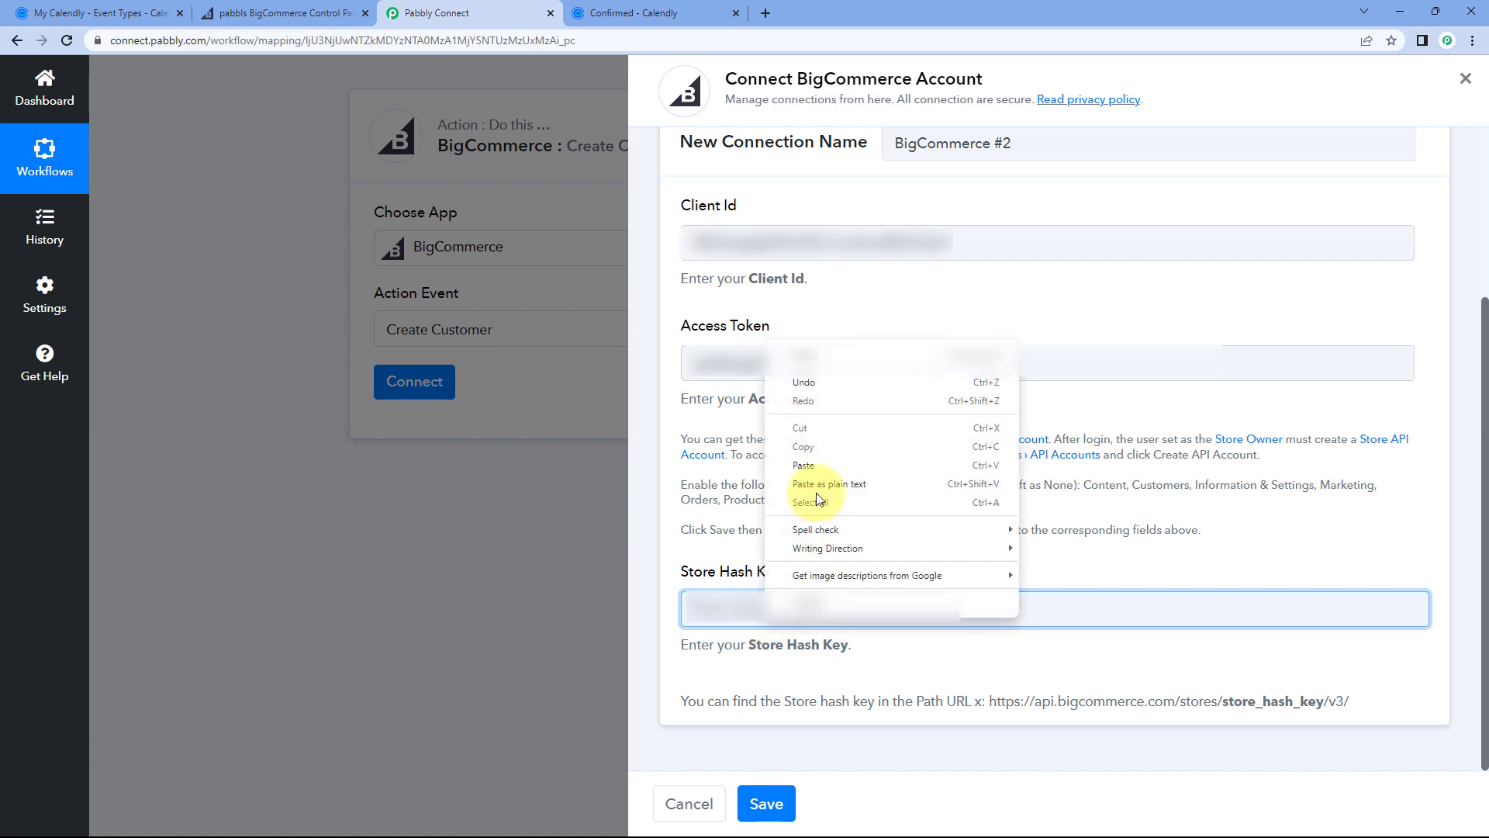
pyautogui.click(806, 464)
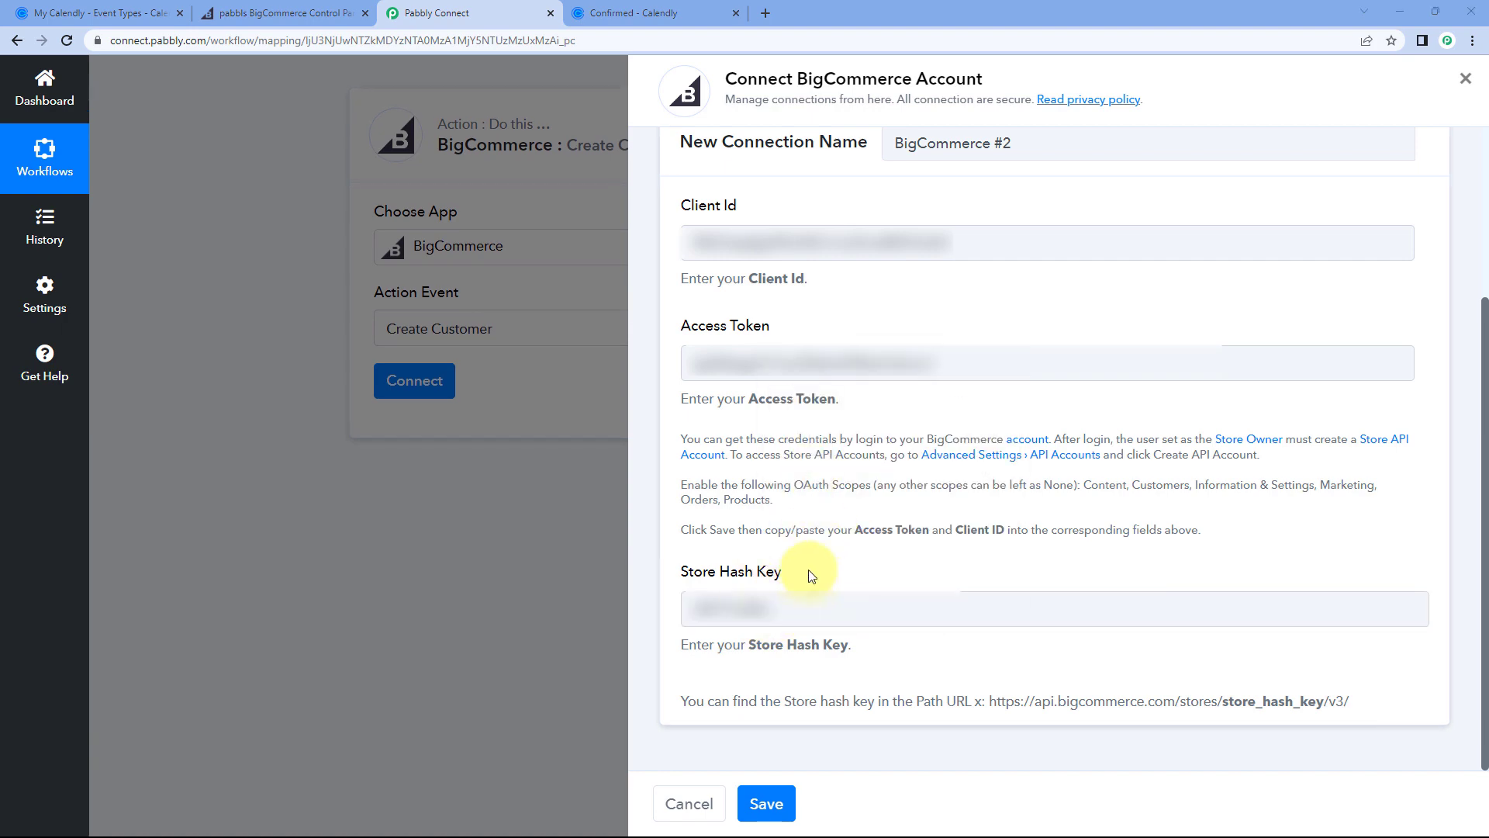
pyautogui.click(764, 807)
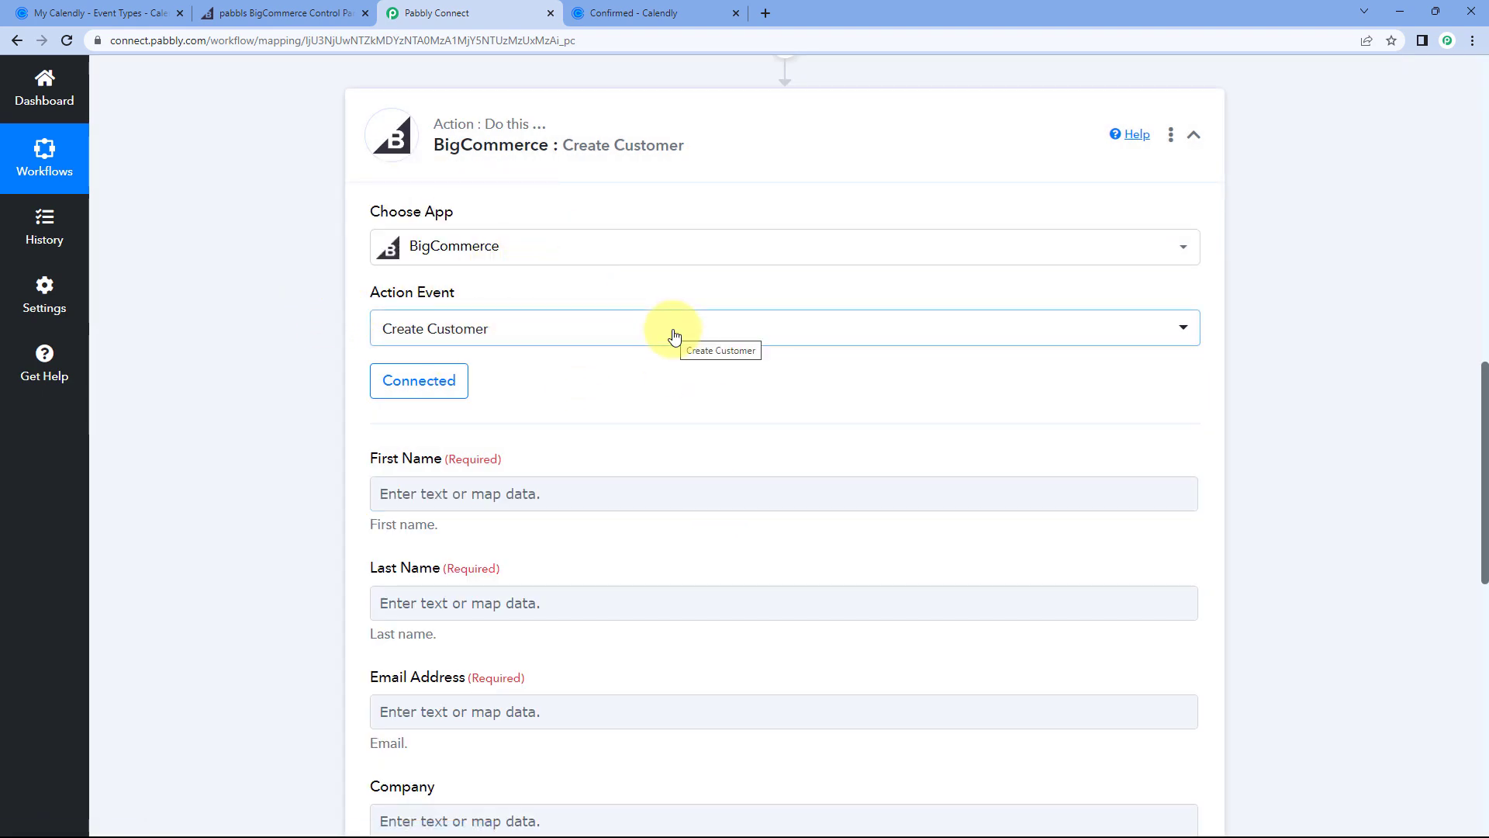
pyautogui.scroll(-3, 621, 310)
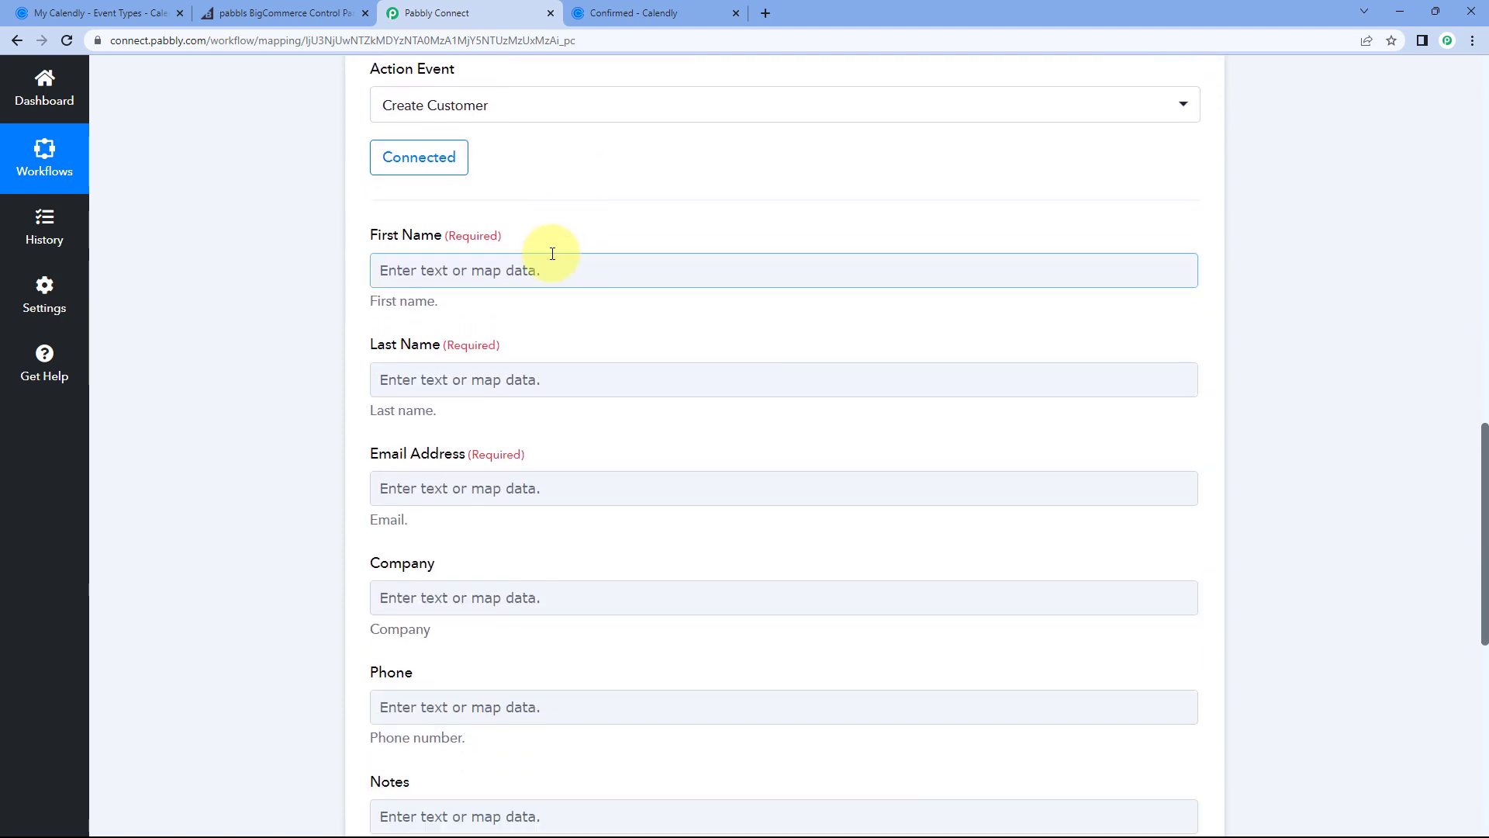
pyautogui.click(374, 258)
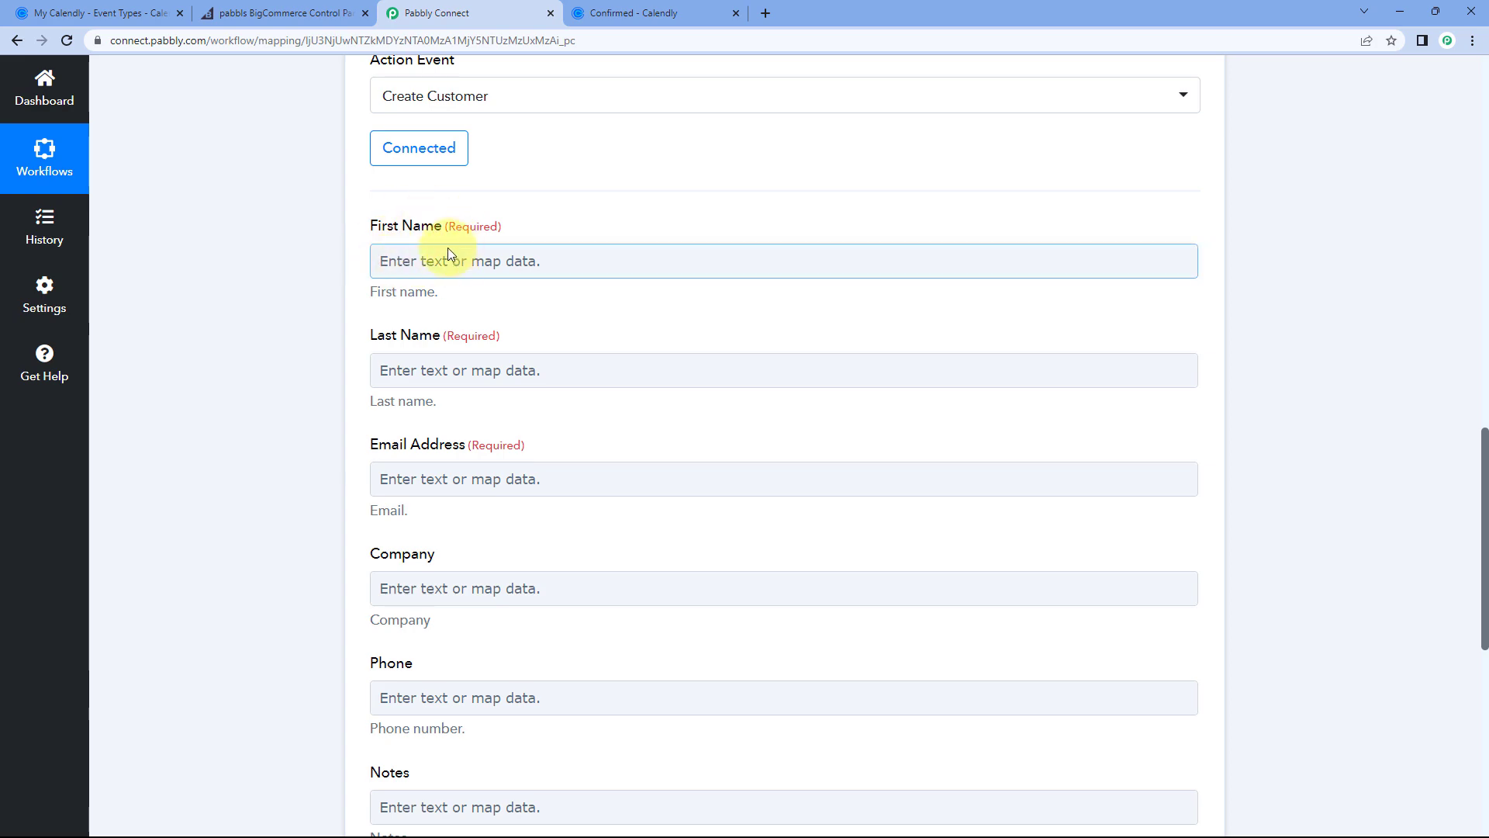
pyautogui.scroll(1, 565, 282)
pyautogui.scroll(-1, 572, 300)
pyautogui.scroll(9, 596, 244)
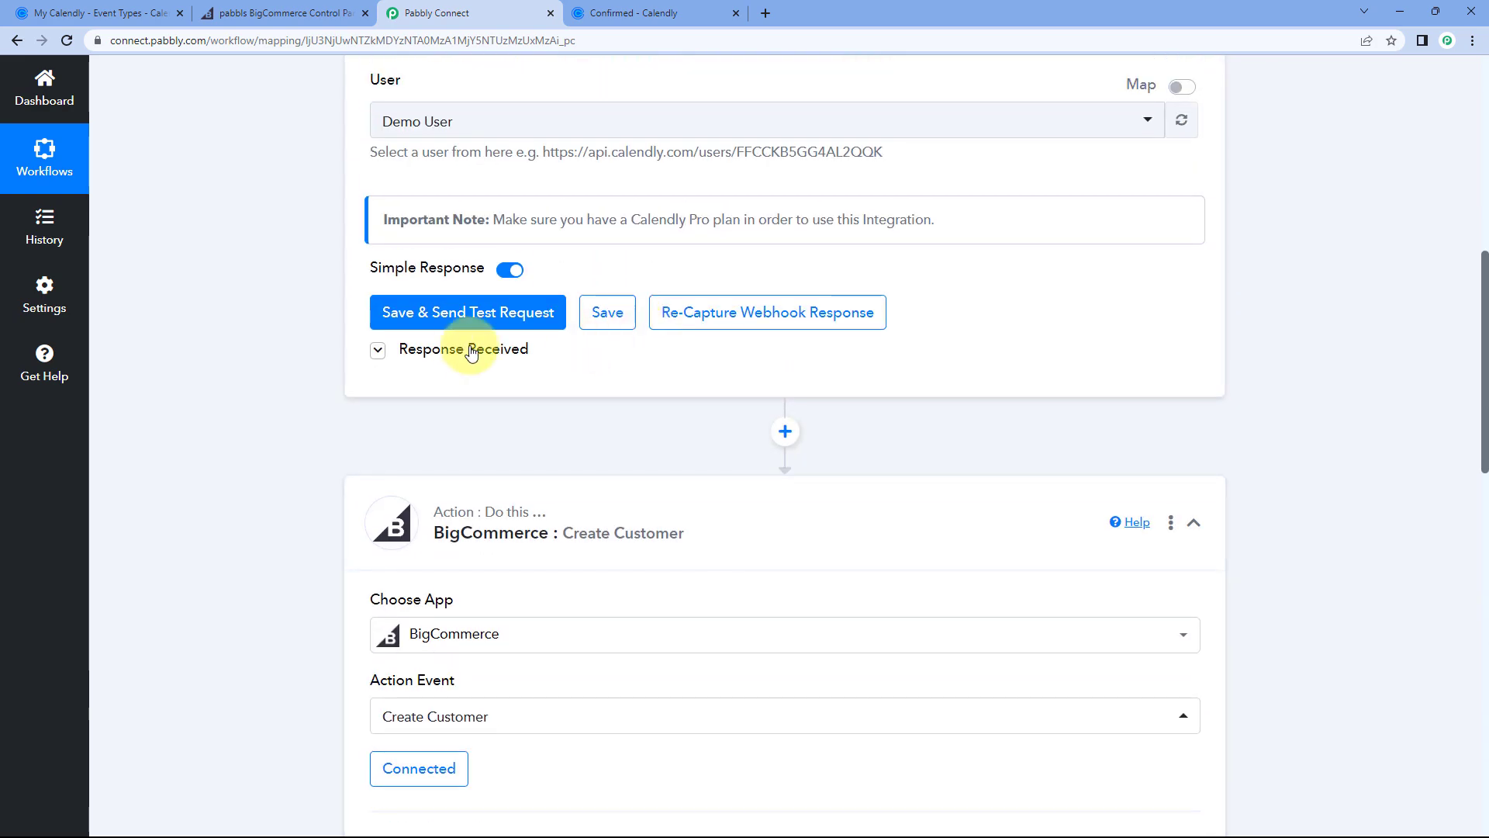
pyautogui.scroll(-5, 259, 352)
pyautogui.scroll(2, 910, 314)
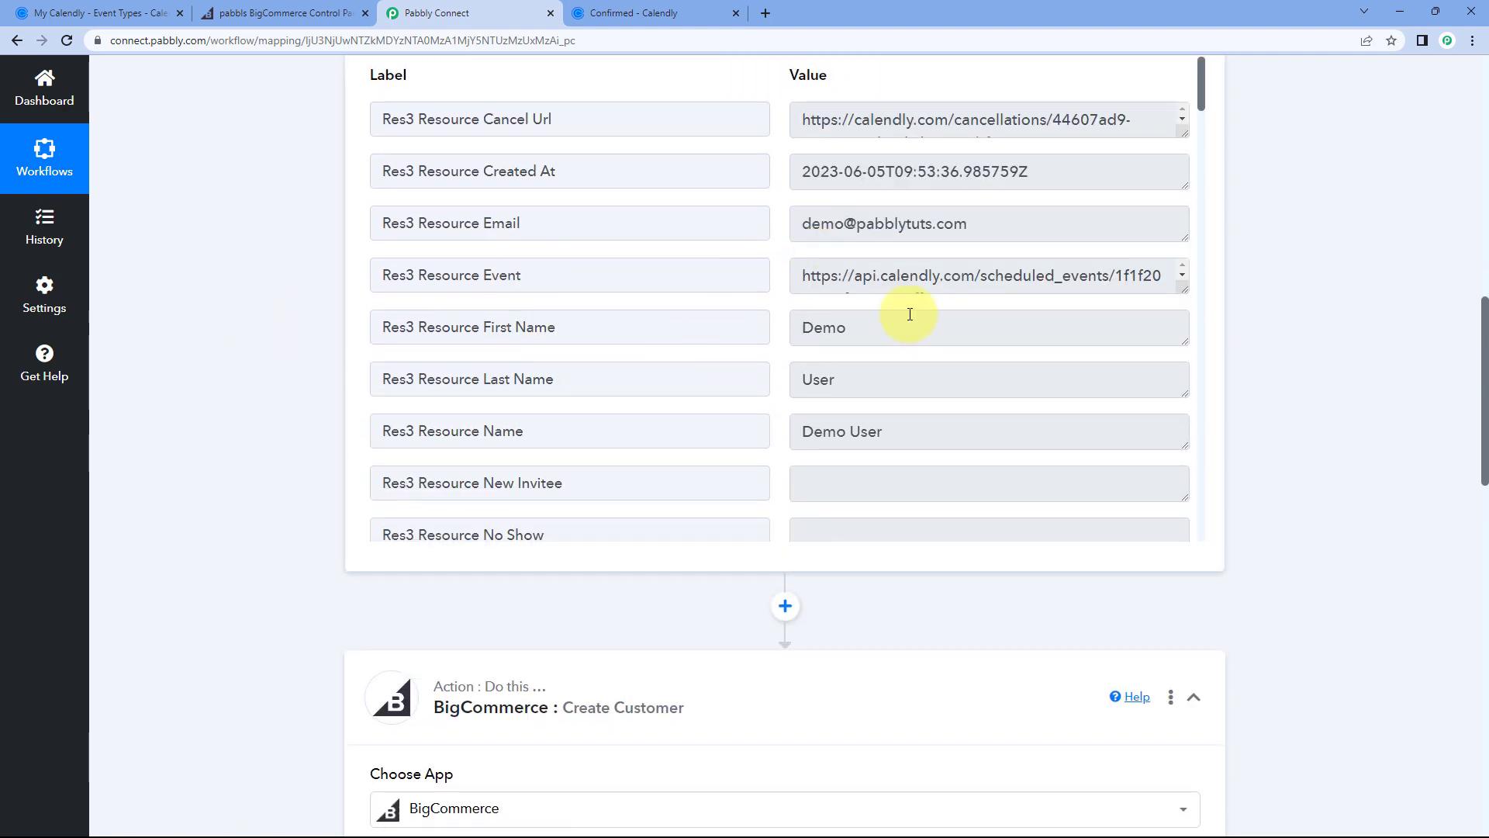
pyautogui.moveTo(874, 333); pyautogui.dragTo(790, 334)
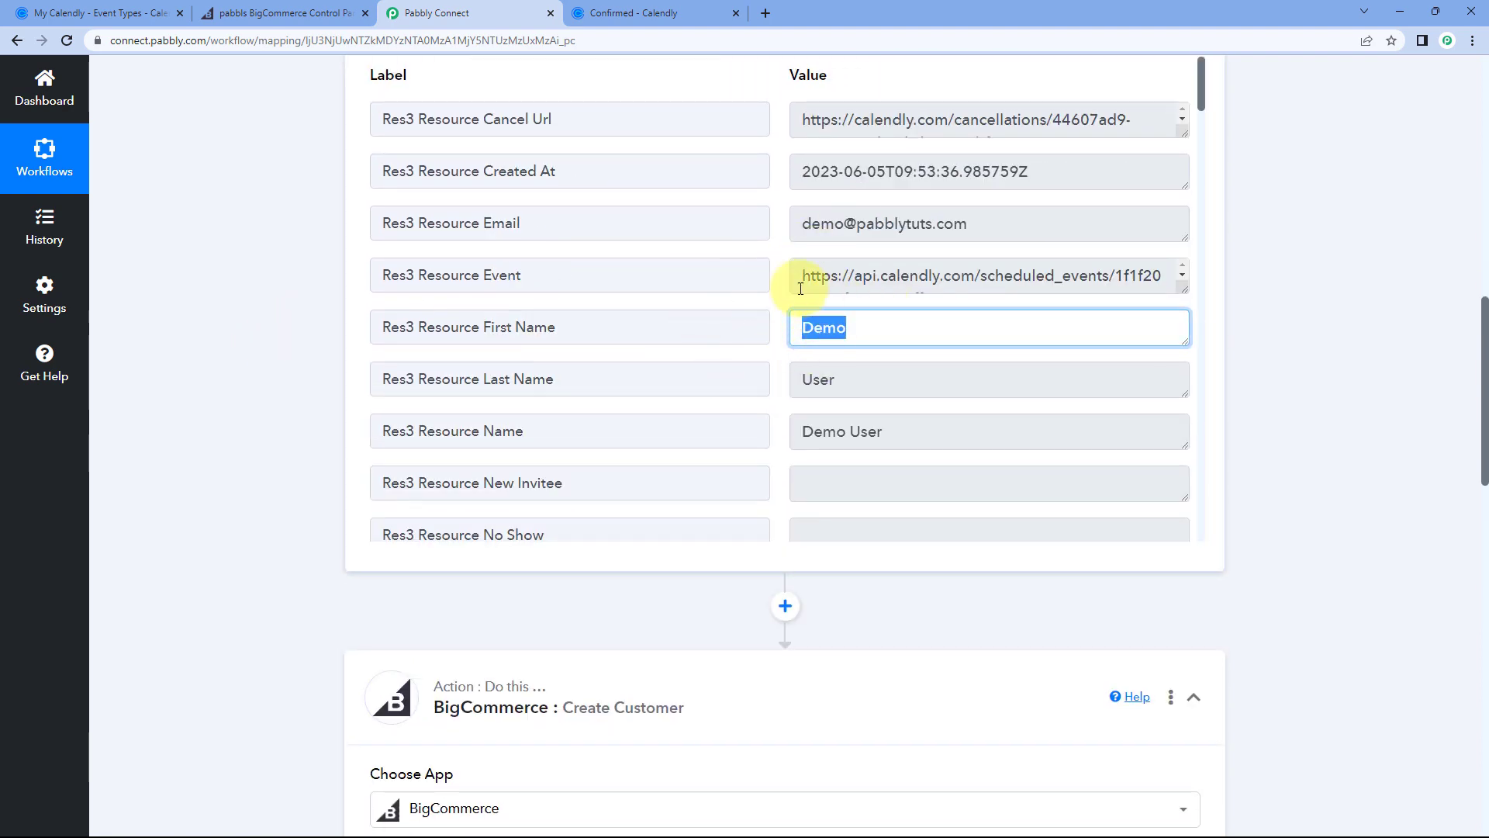
pyautogui.click(785, 342)
pyautogui.moveTo(851, 334); pyautogui.dragTo(782, 329)
pyautogui.click(782, 328)
pyautogui.scroll(-8, 293, 402)
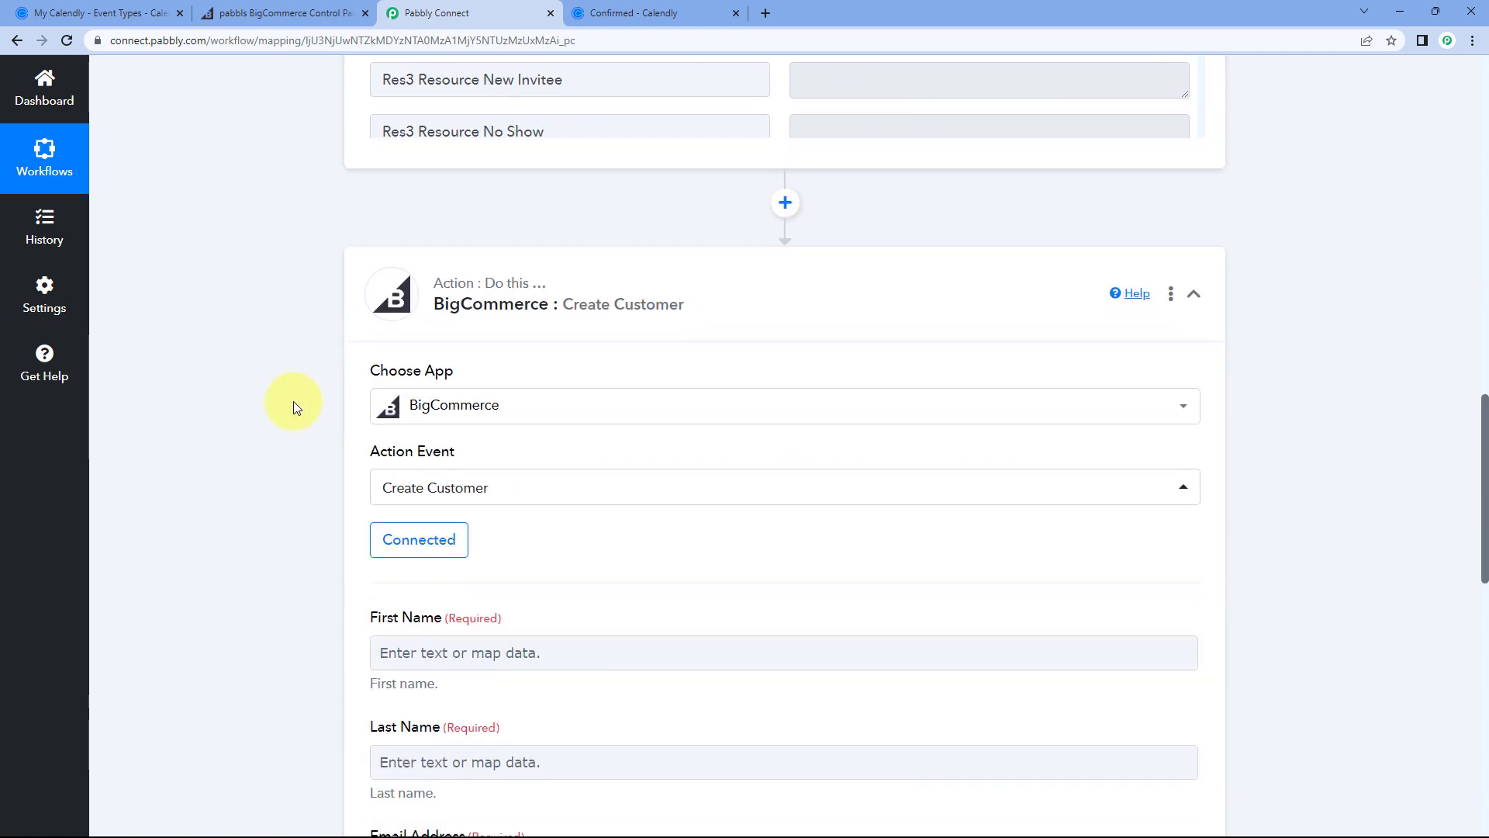
pyautogui.click(414, 436)
pyautogui.scroll(-2, 414, 436)
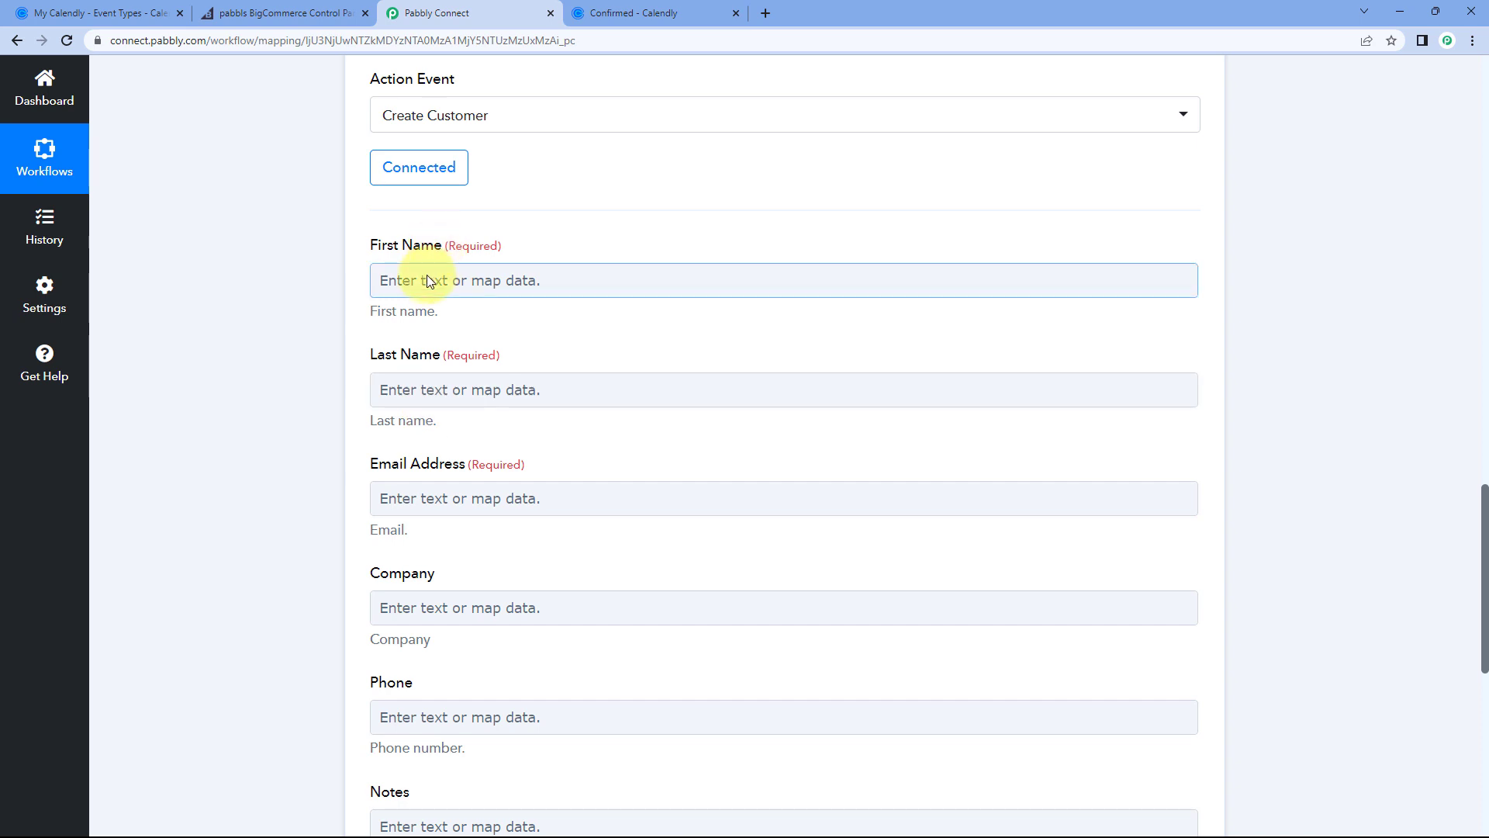
# Step: Map Calendly's Res3 Resource First Name into the Create Customer First Name field
pyautogui.click(403, 280)
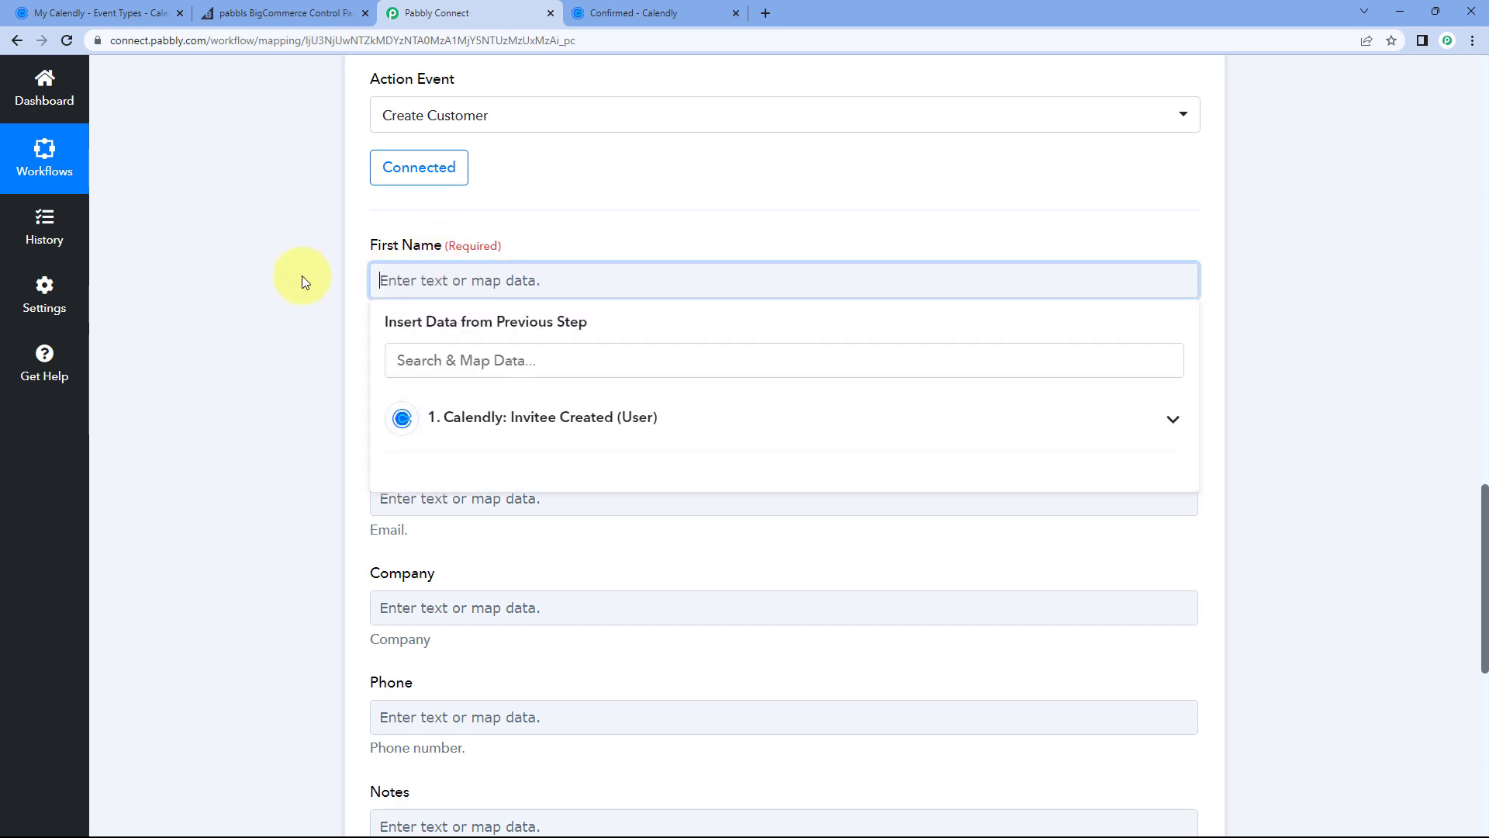
pyautogui.scroll(-1, 301, 276)
pyautogui.click(535, 341)
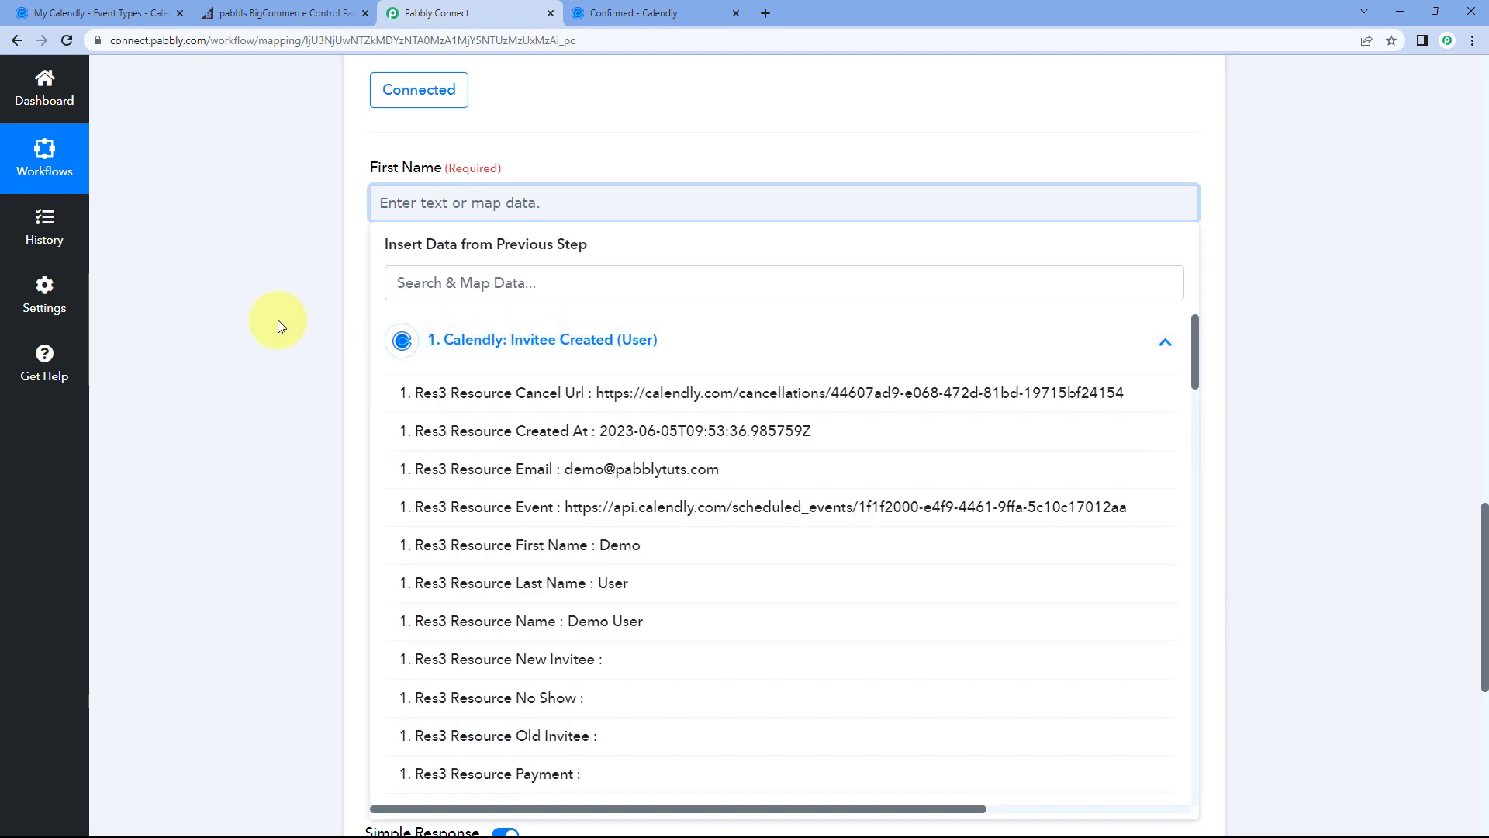
pyautogui.scroll(-2, 278, 319)
pyautogui.scroll(1, 278, 318)
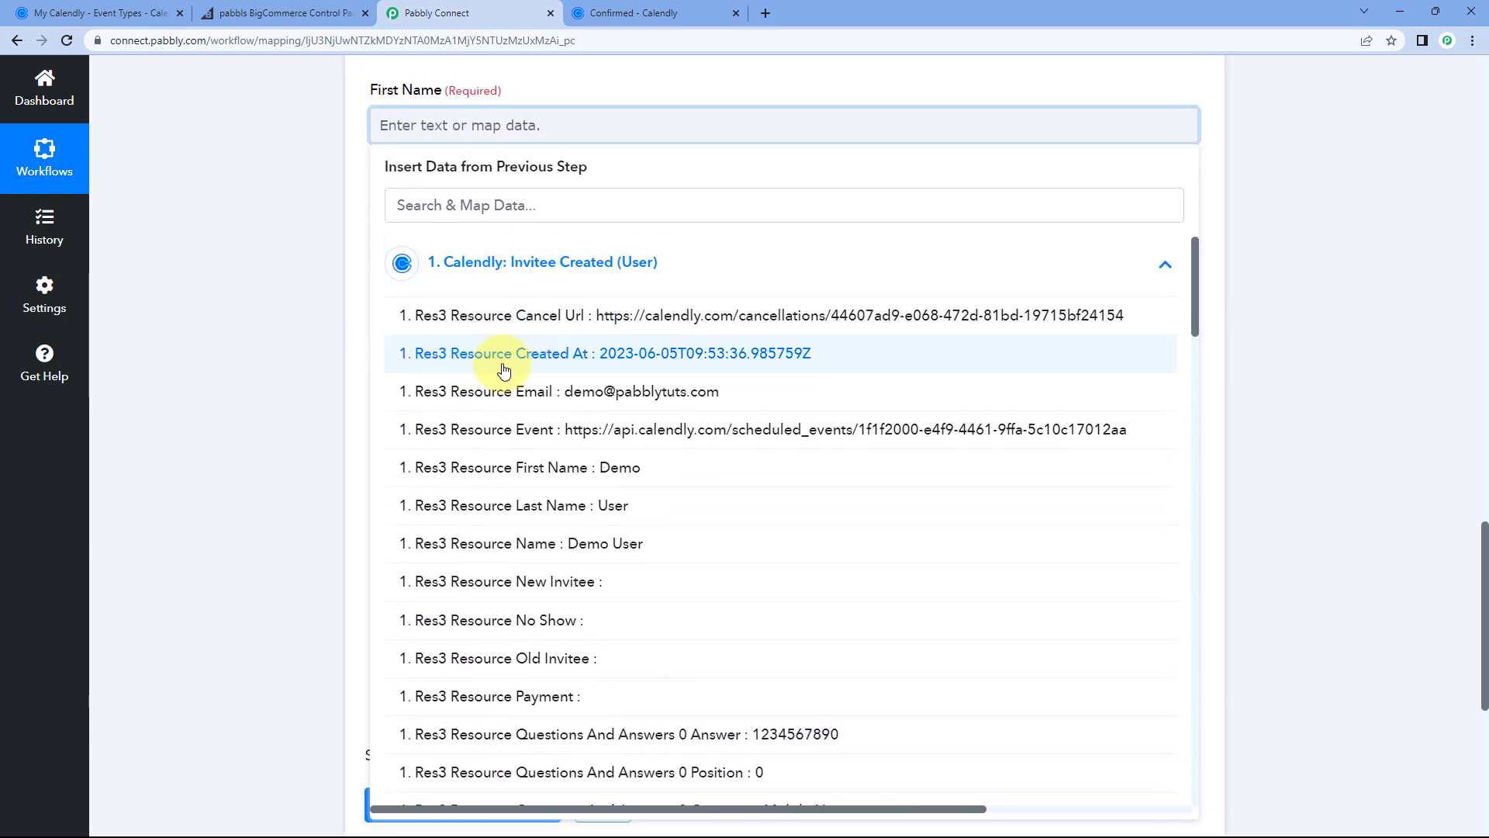
pyautogui.click(515, 467)
pyautogui.click(322, 249)
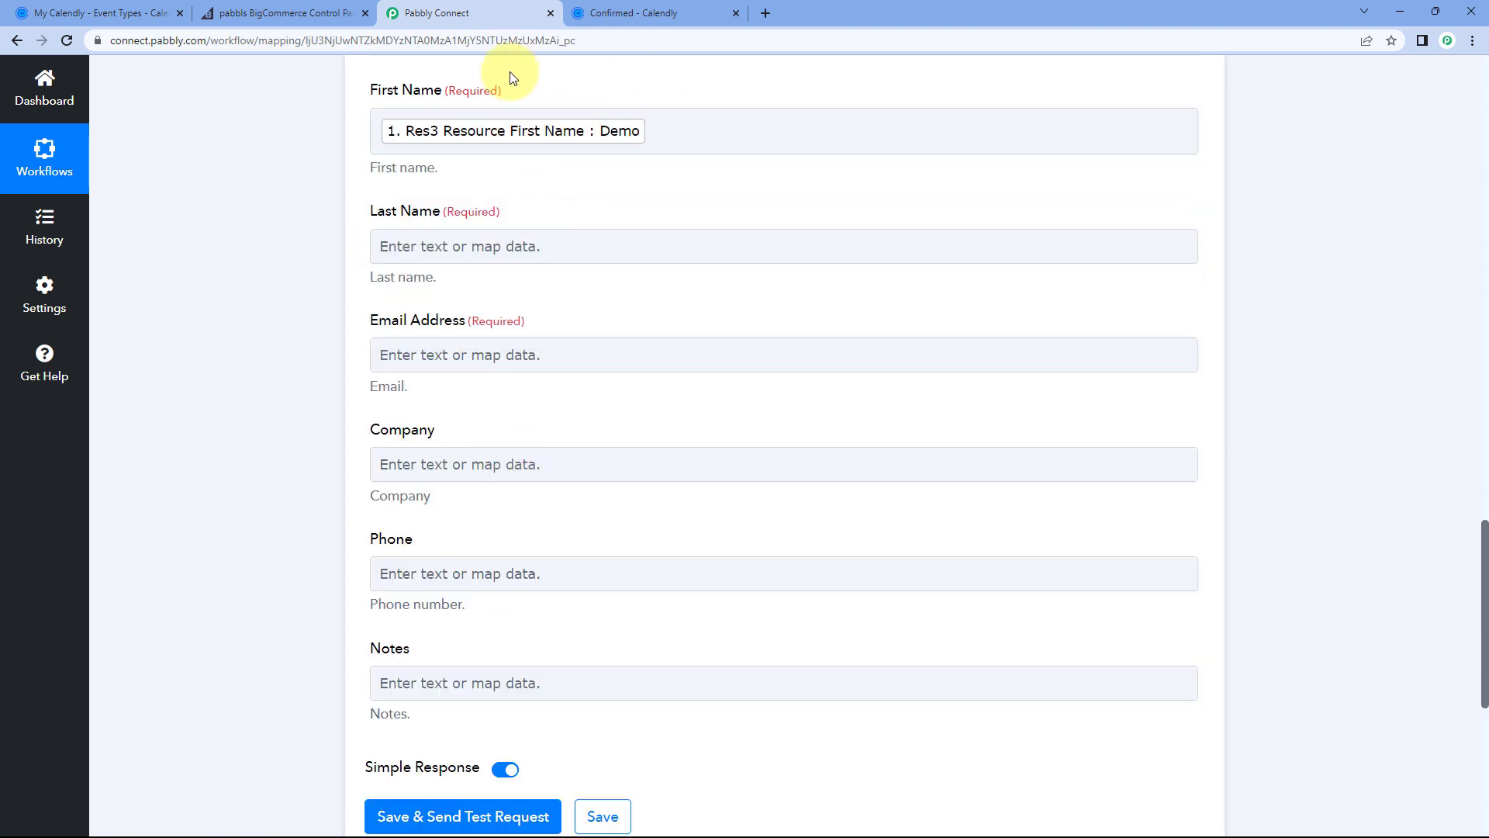
pyautogui.scroll(2, 582, 117)
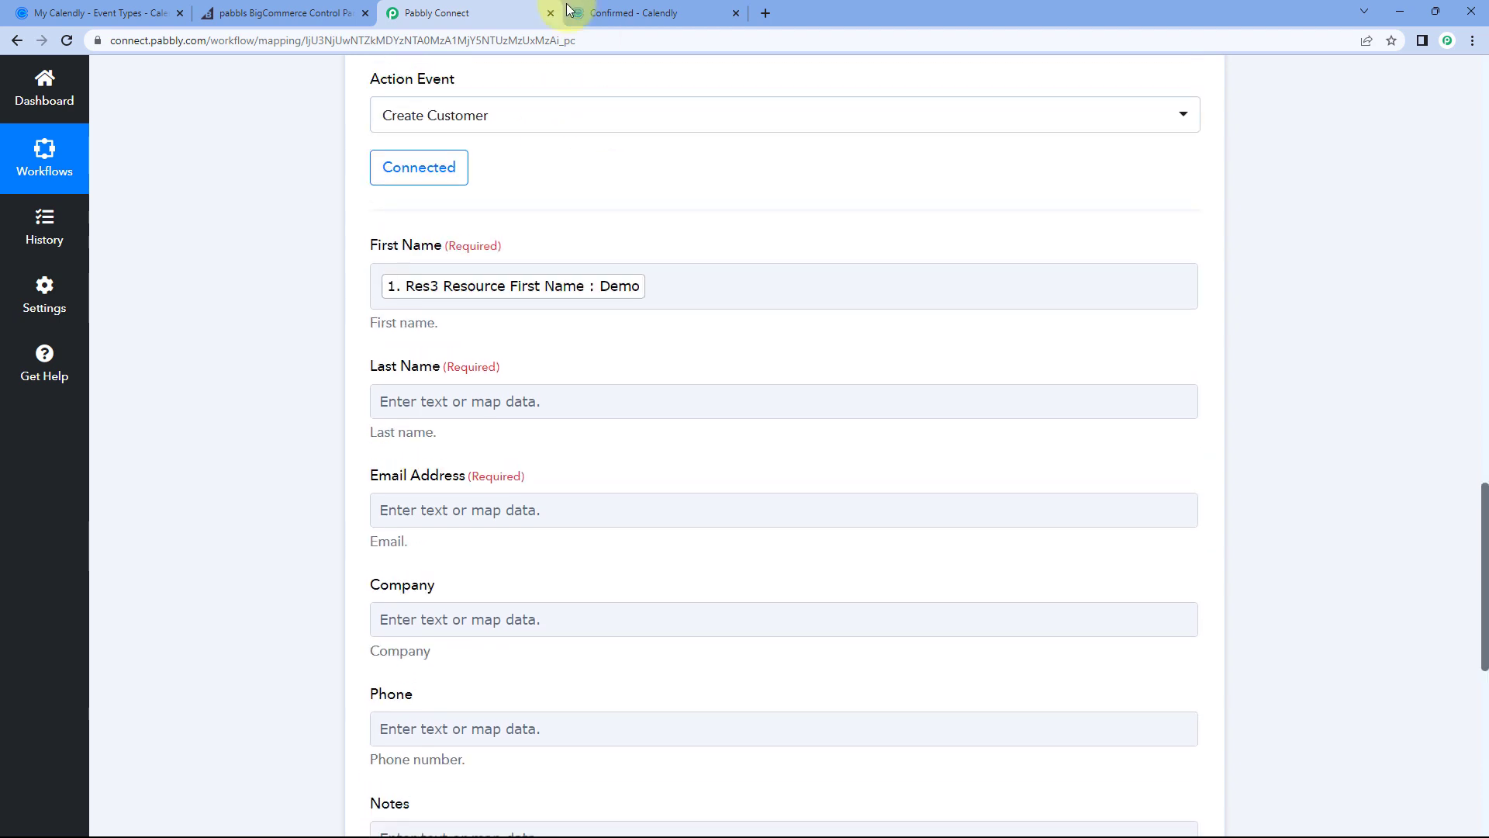
pyautogui.click(571, 12)
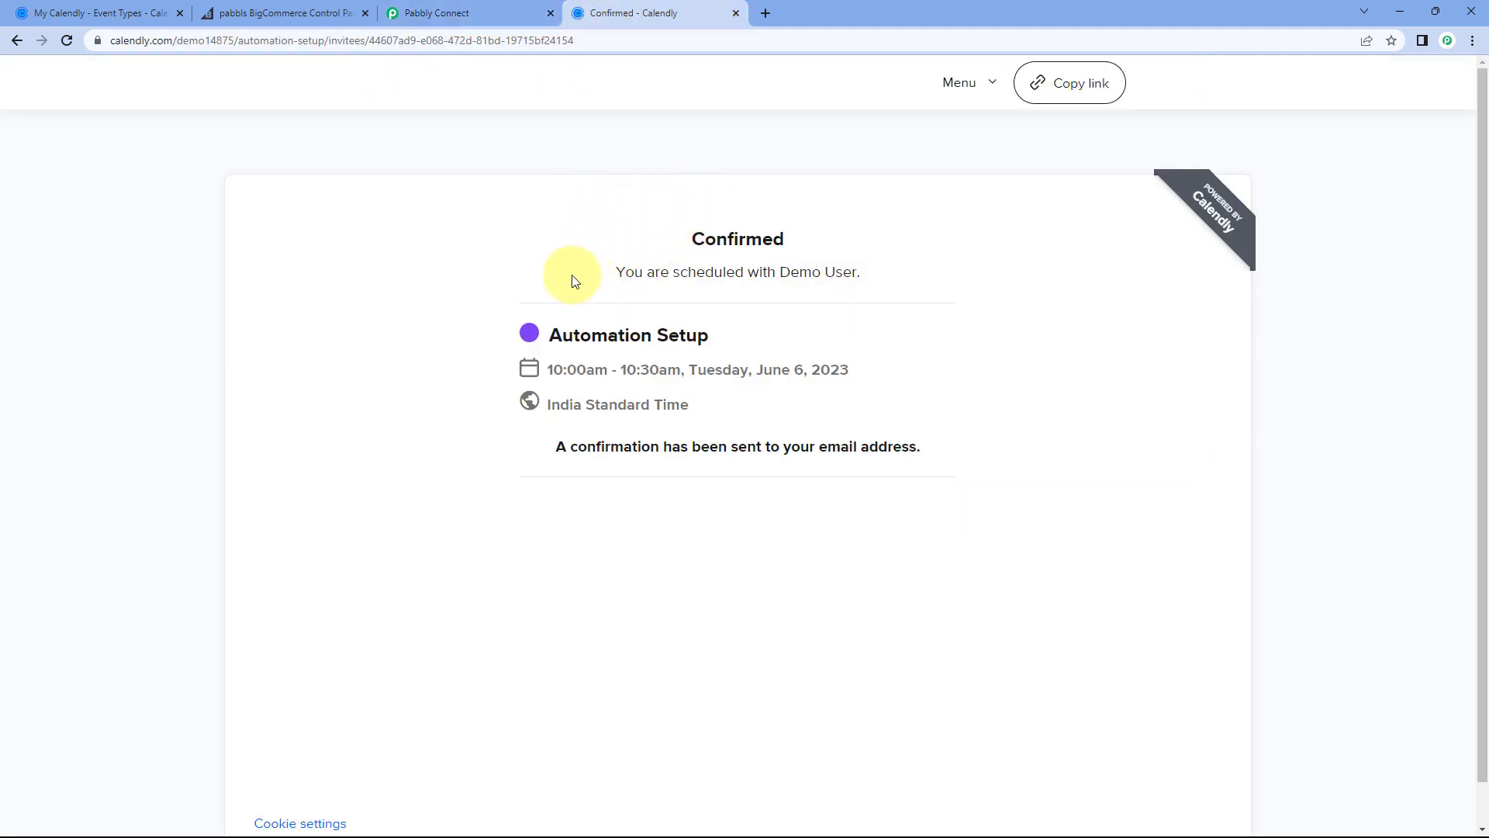
pyautogui.click(482, 17)
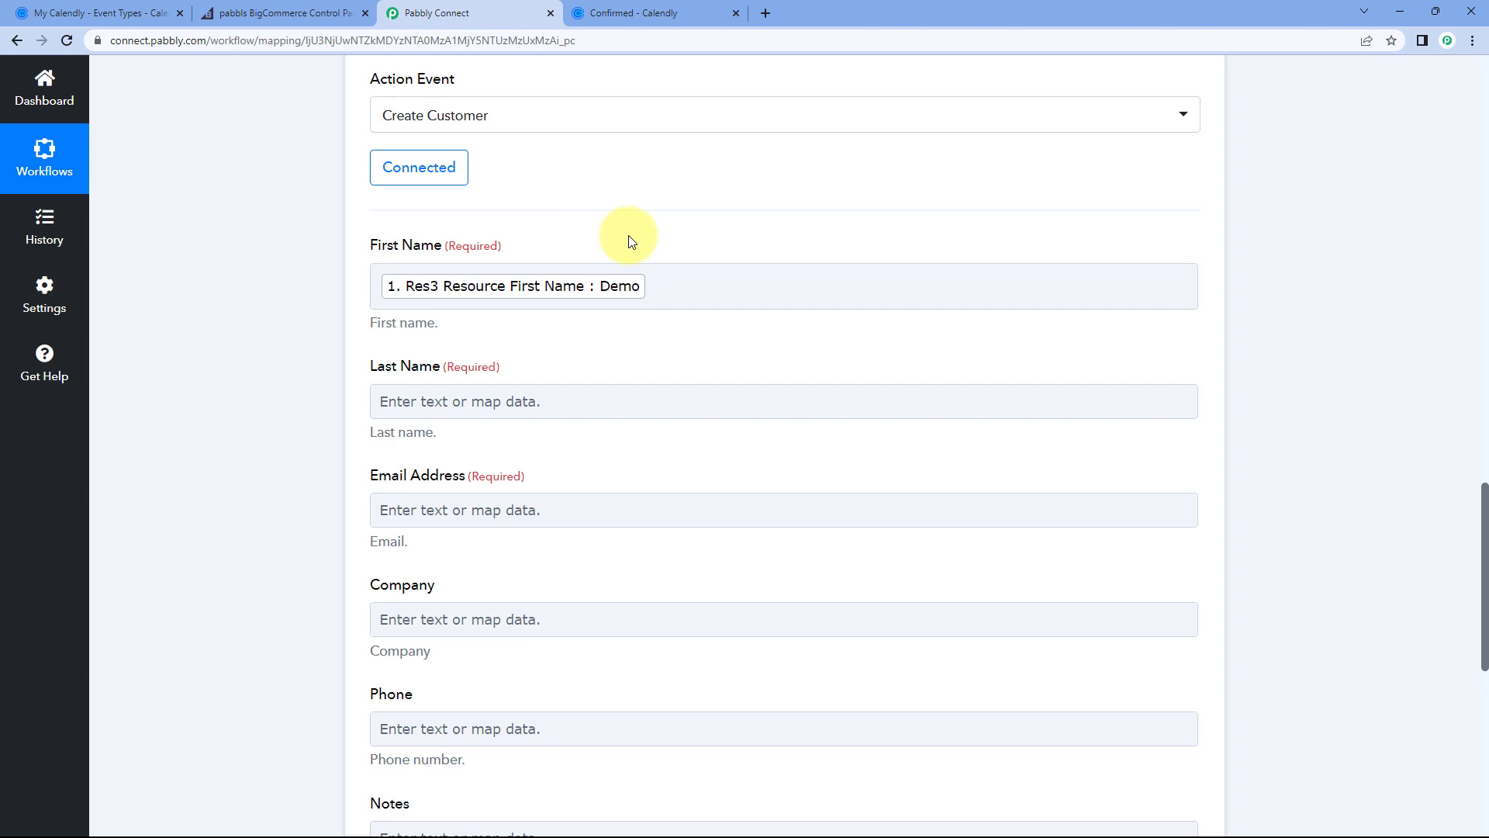
pyautogui.scroll(-2, 621, 244)
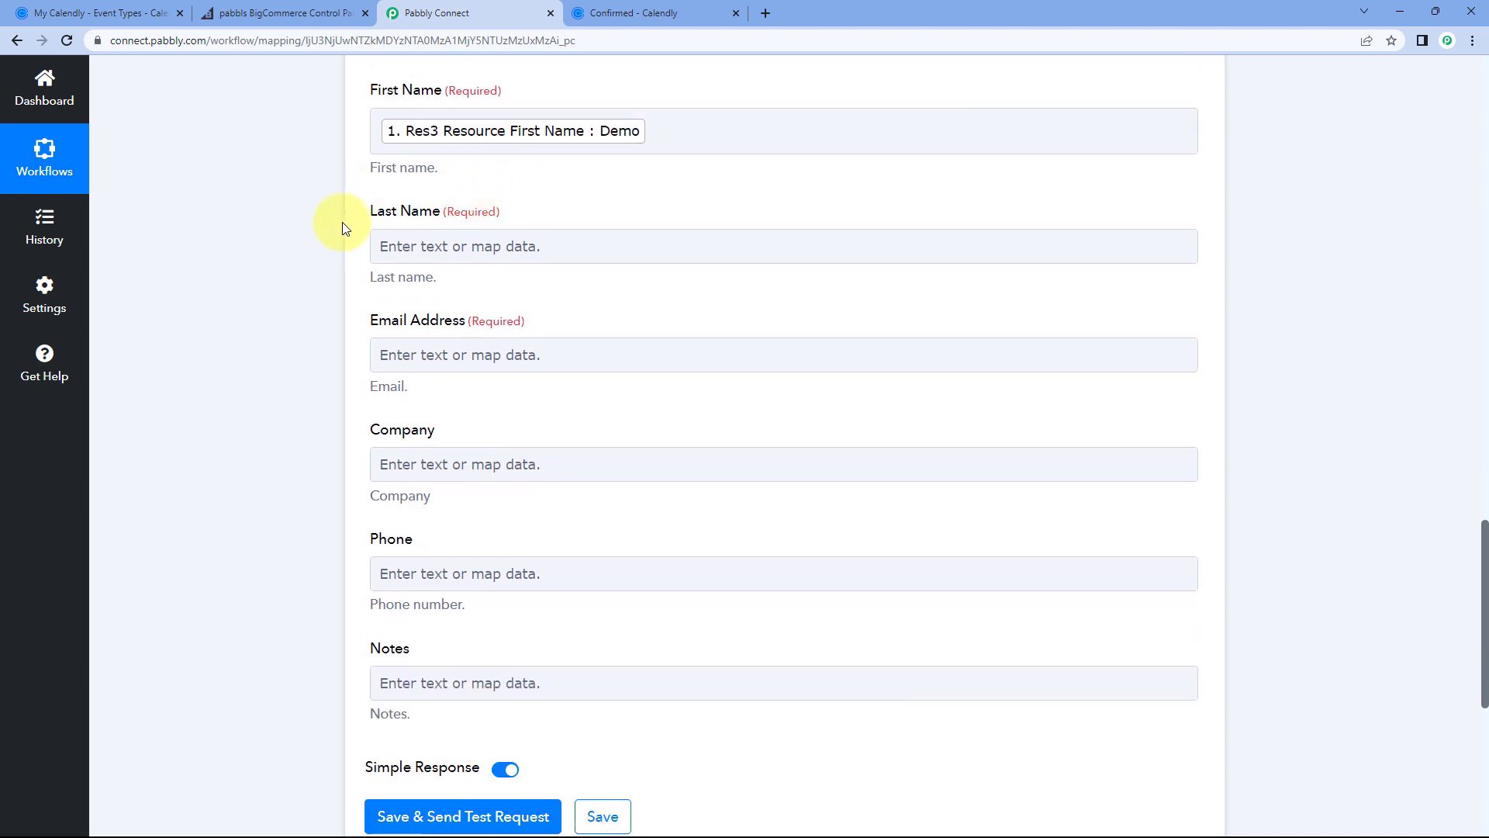
# Step: Map the Calendly invitee's last name into the Last Name field
pyautogui.click(448, 244)
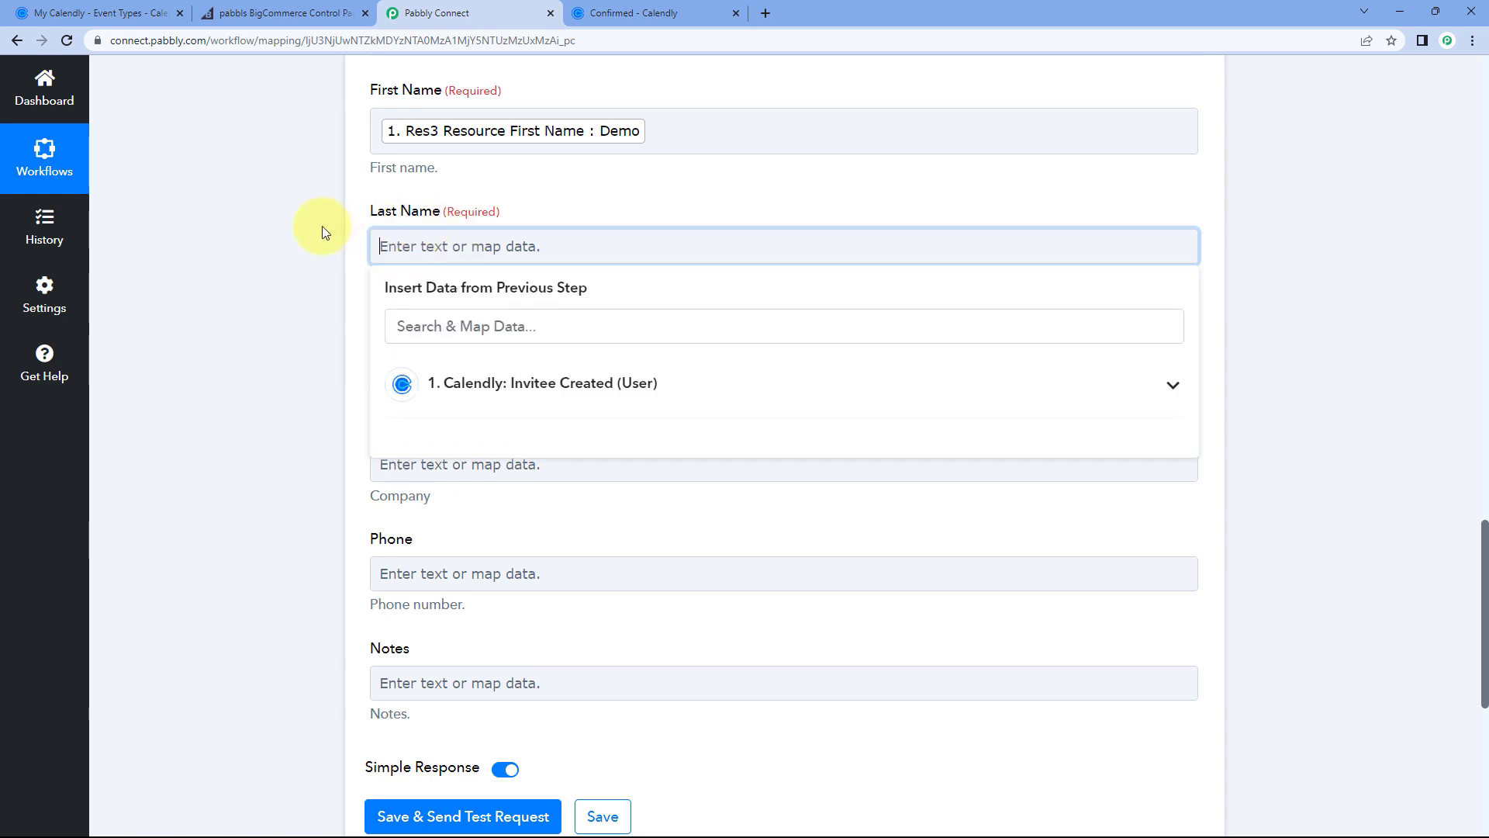
pyautogui.click(524, 381)
pyautogui.scroll(-2, 342, 350)
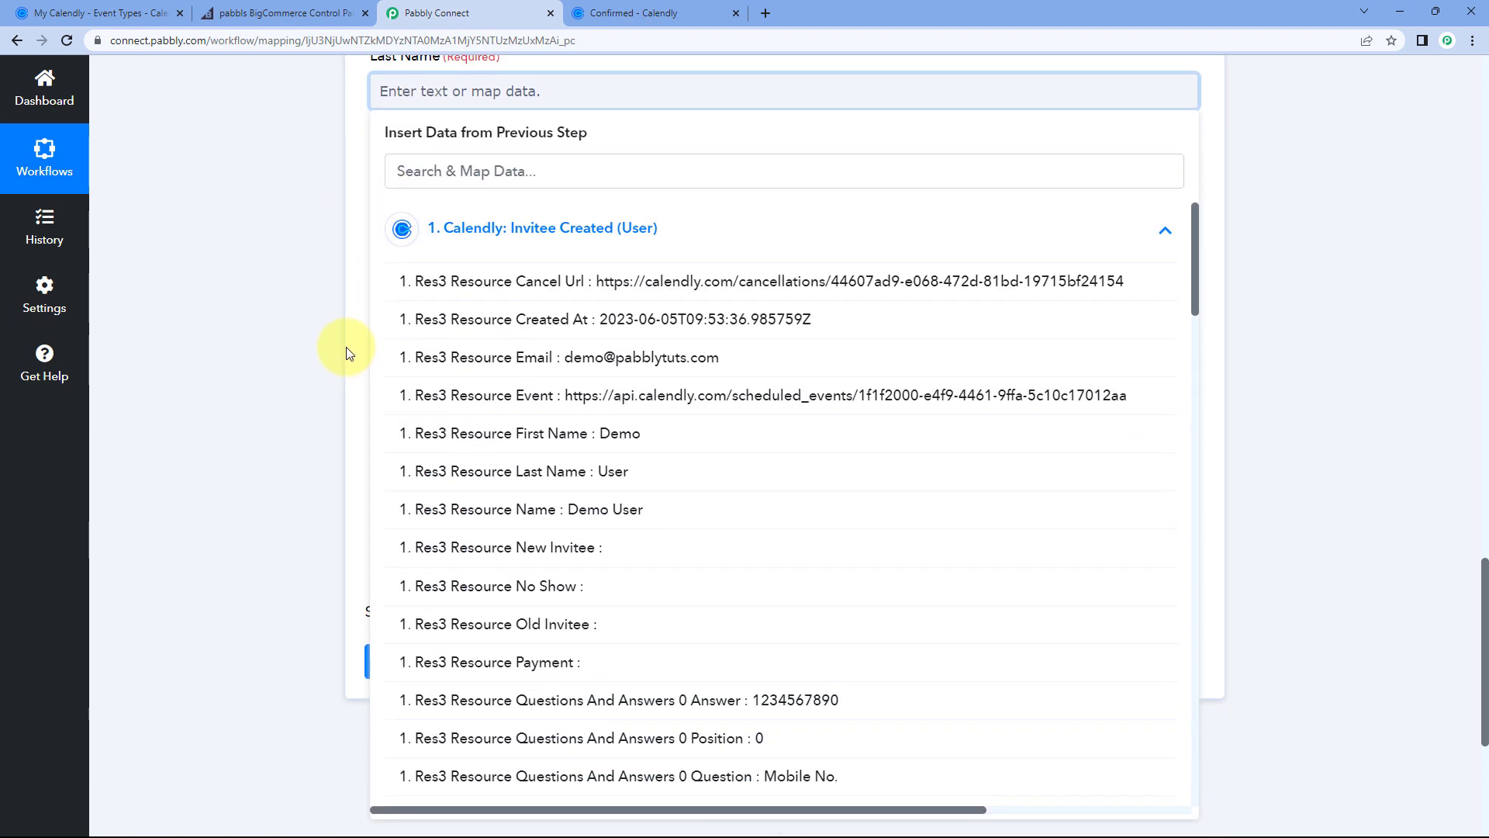
pyautogui.click(607, 471)
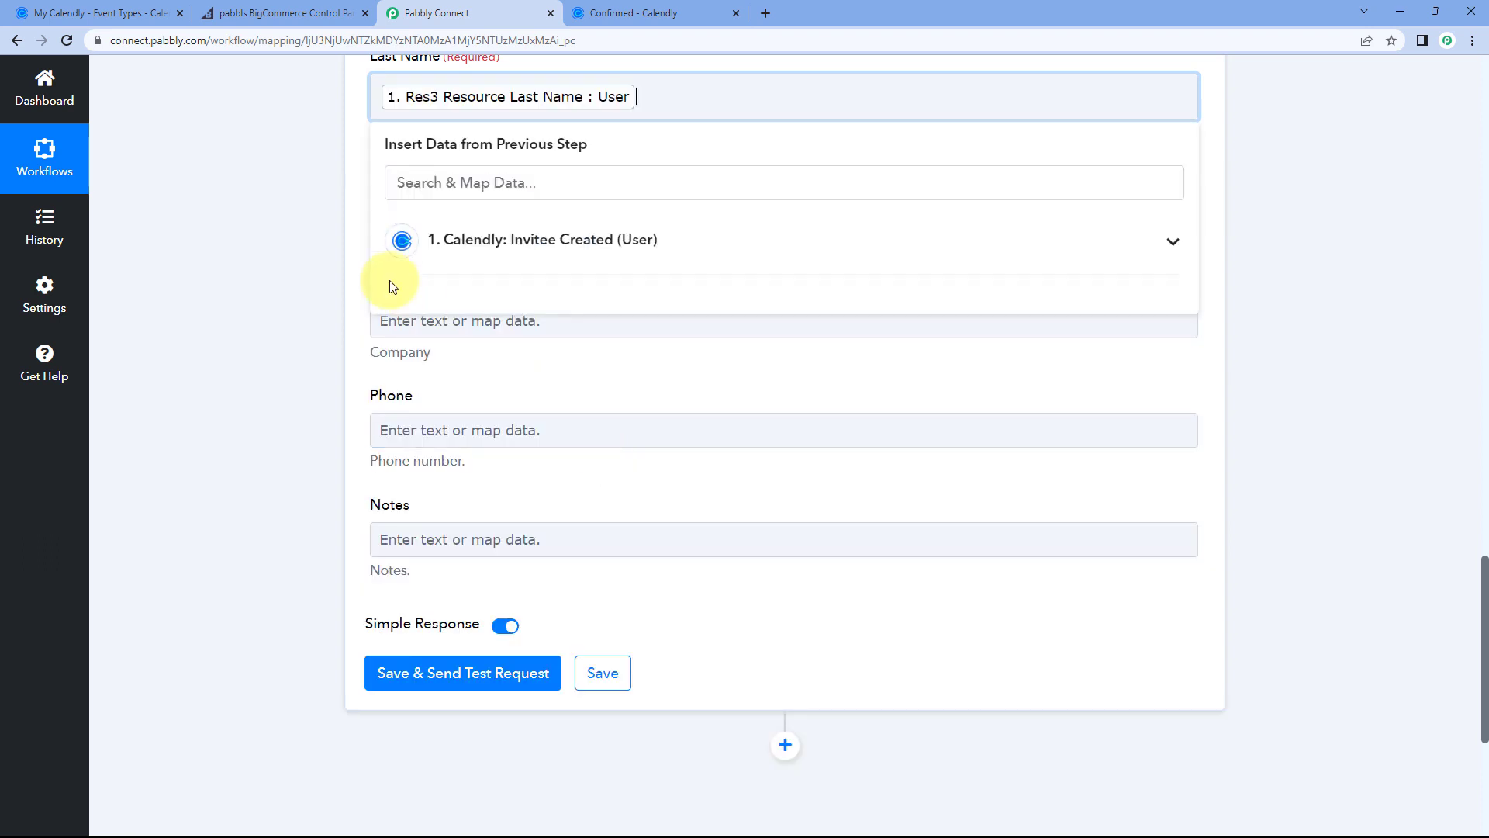
# Step: Map Res3 Resource Email into the Email Address field
pyautogui.click(328, 234)
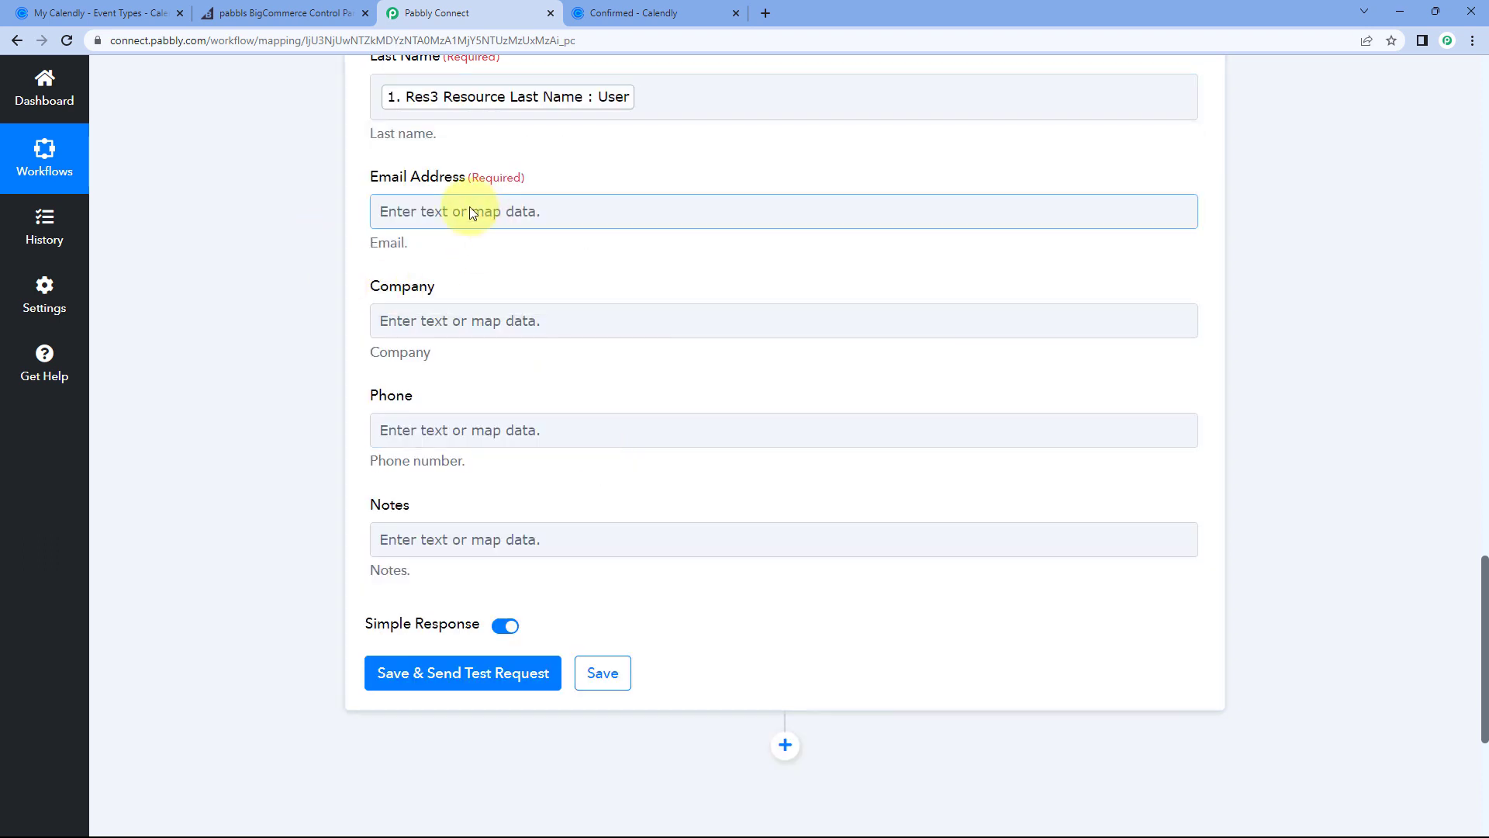
pyautogui.click(469, 210)
pyautogui.click(491, 378)
pyautogui.scroll(-1, 491, 378)
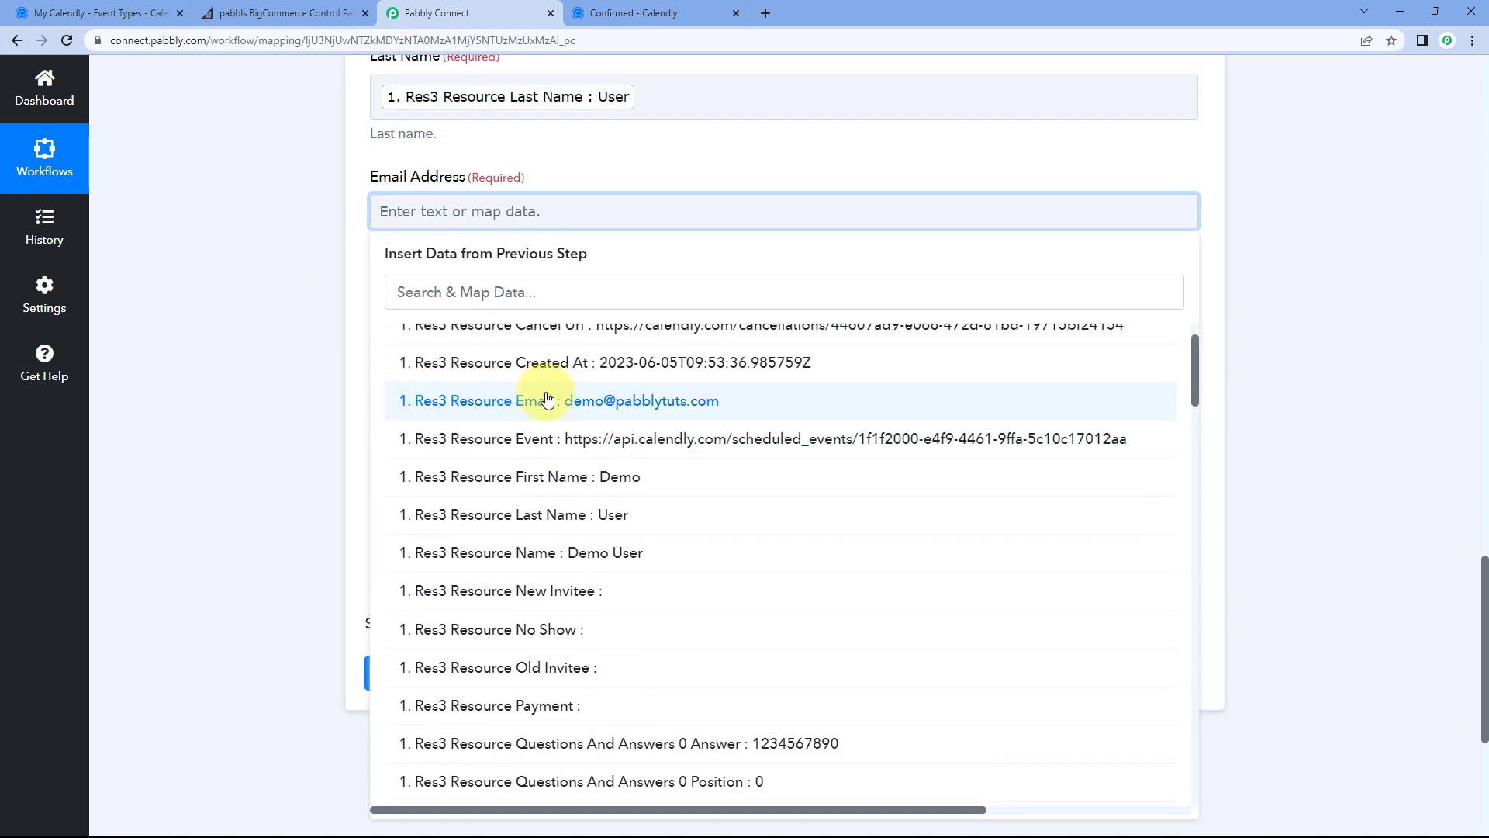
pyautogui.click(515, 385)
pyautogui.scroll(-2, 318, 272)
# Step: Map Questions And Answers 1 Answer (Pabbly) into the Company field
pyautogui.click(406, 186)
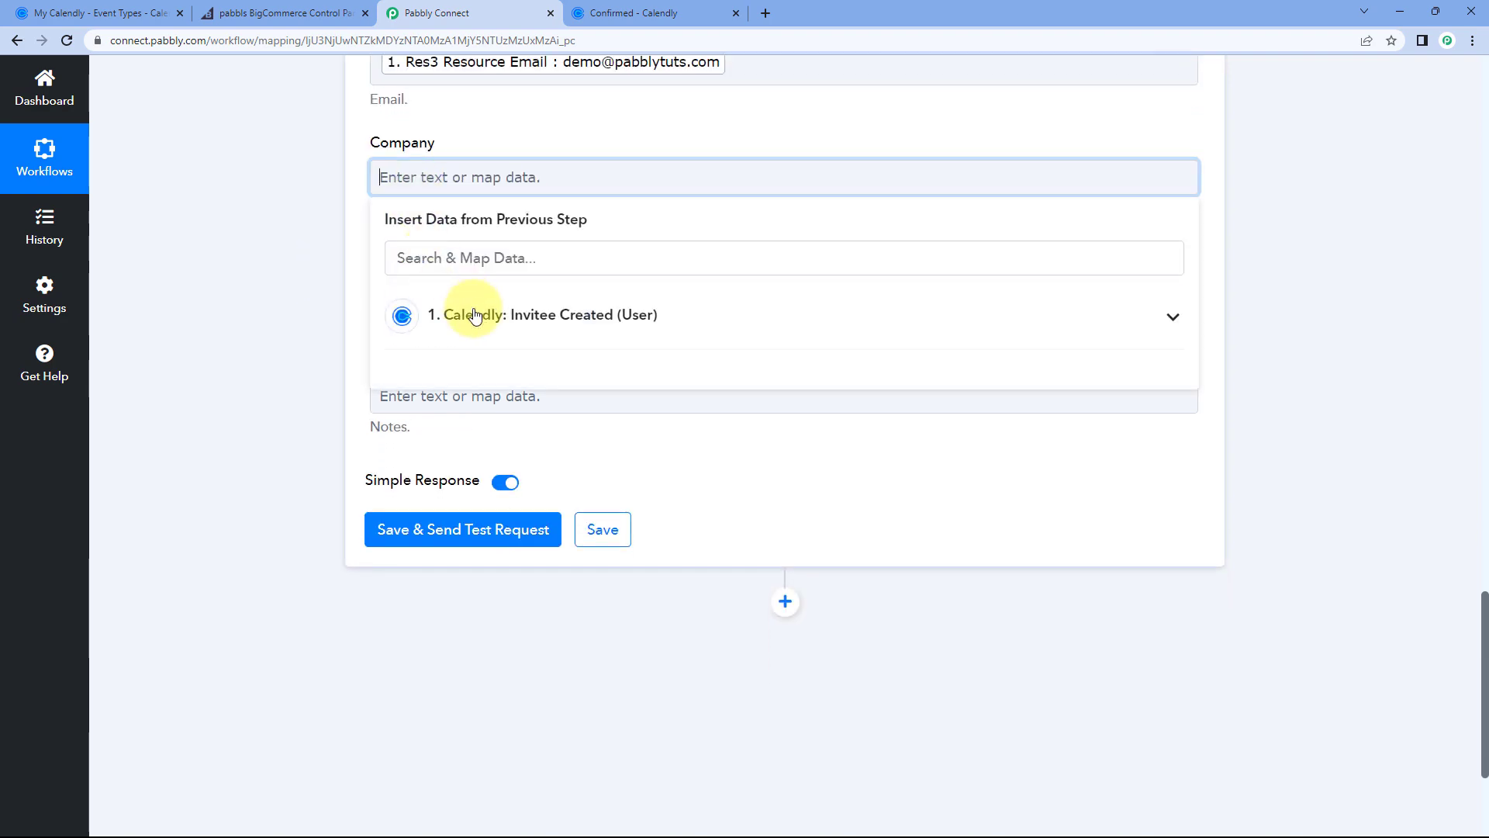
pyautogui.click(436, 314)
pyautogui.scroll(-8, 571, 454)
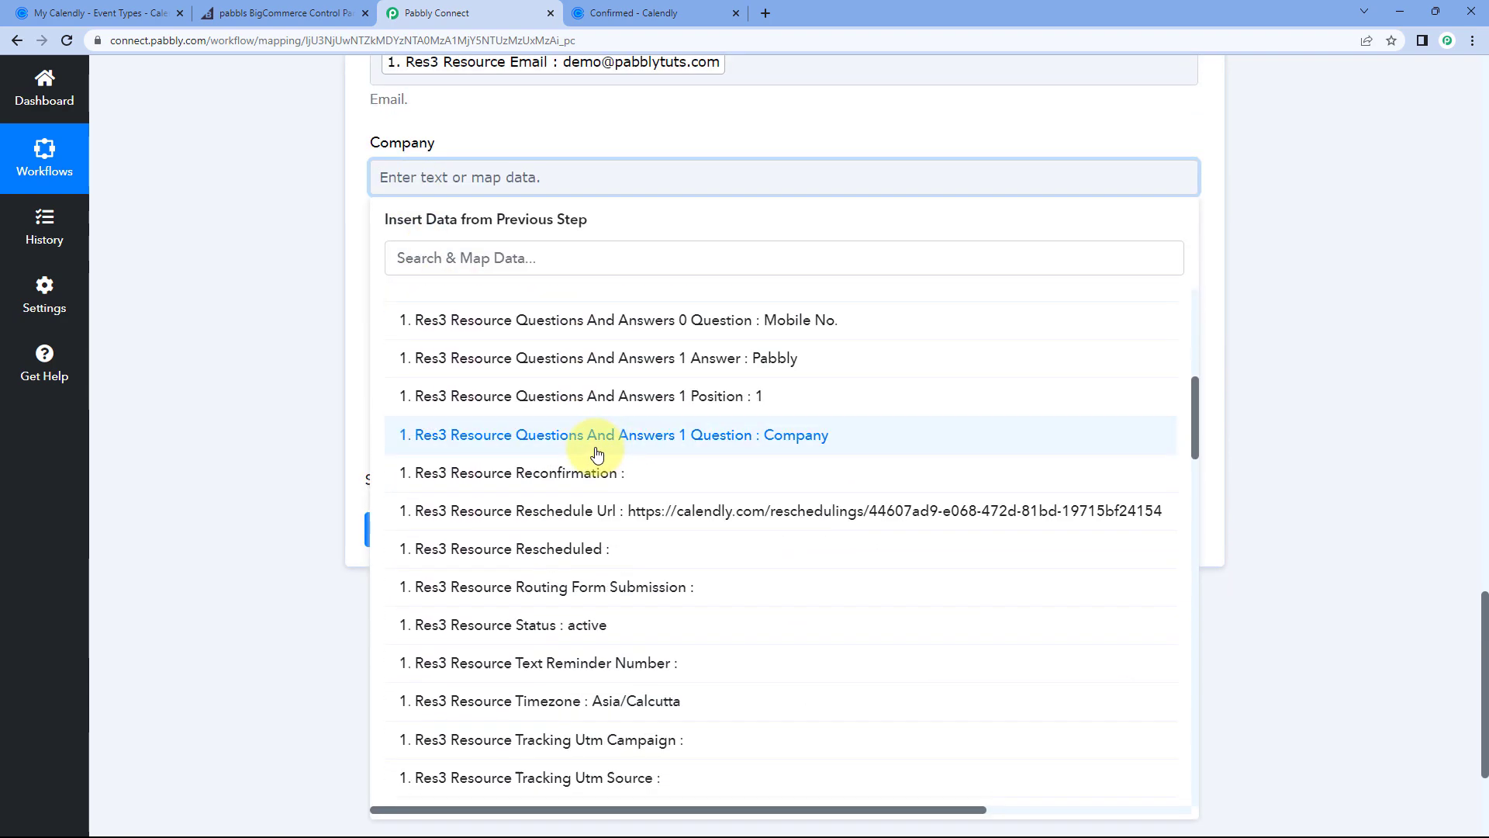
pyautogui.scroll(-10, 597, 453)
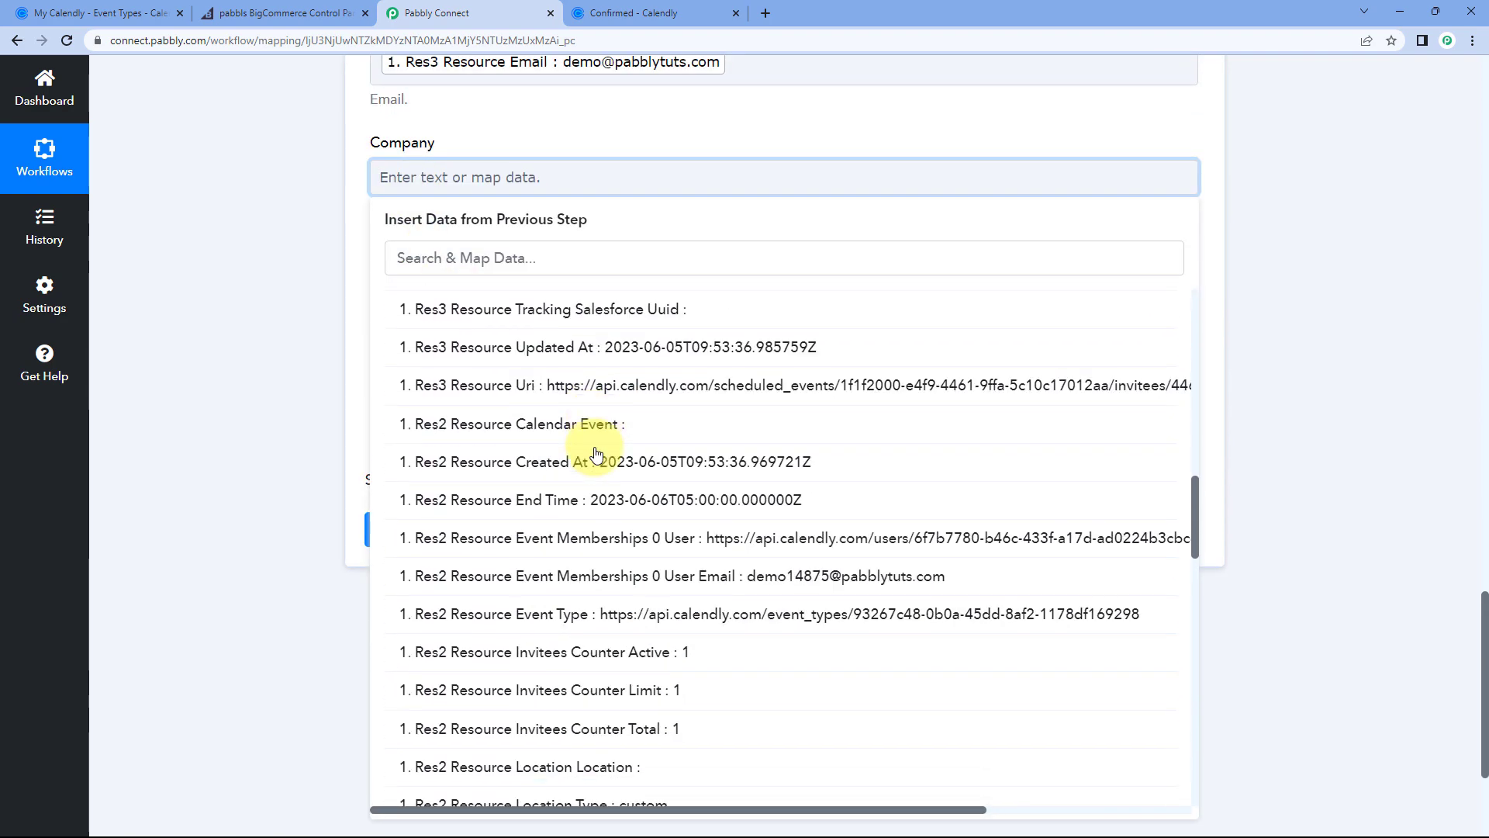
pyautogui.scroll(-9, 597, 453)
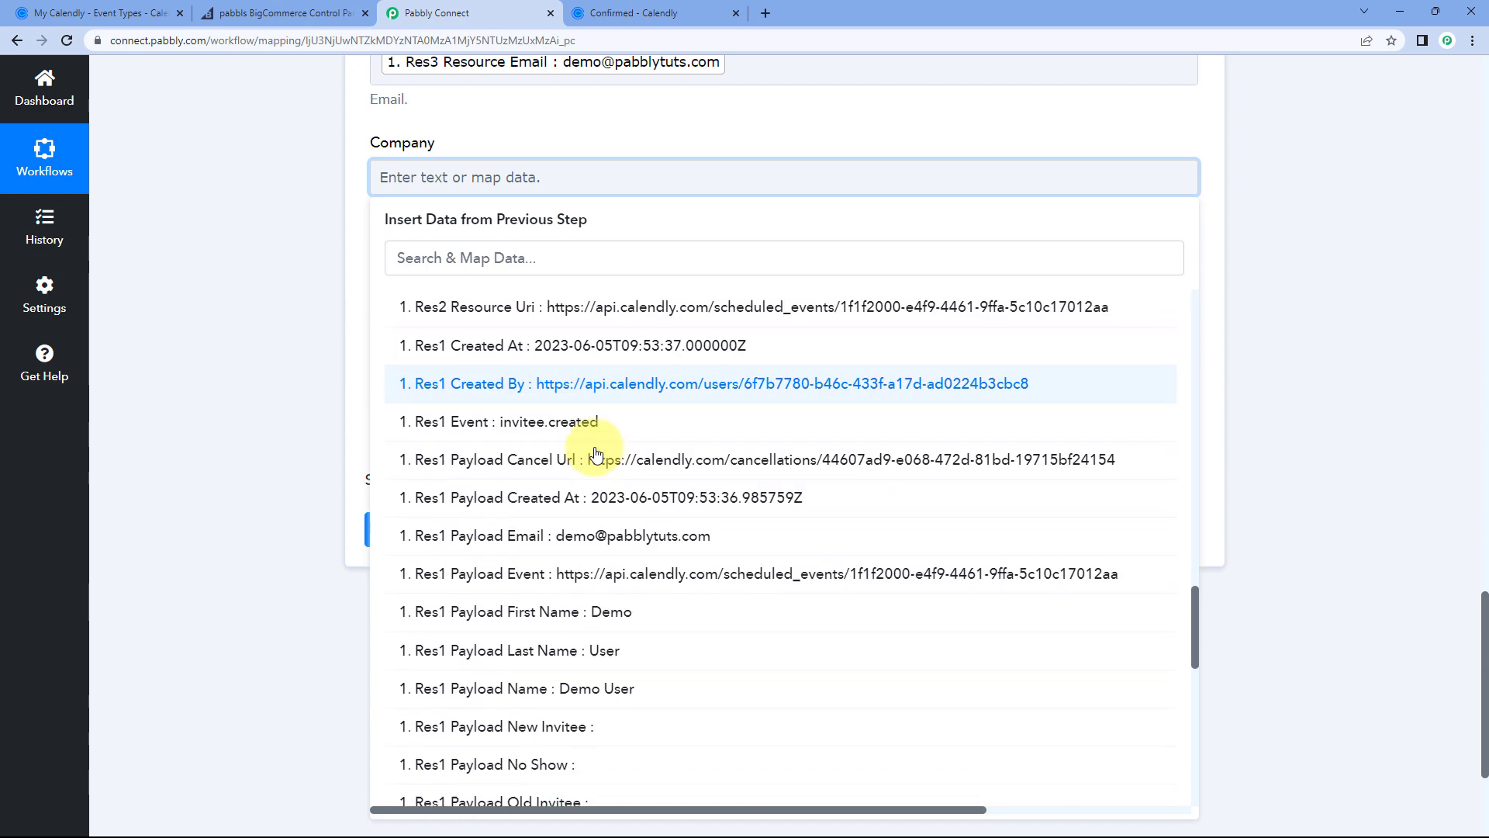
pyautogui.scroll(-4, 596, 453)
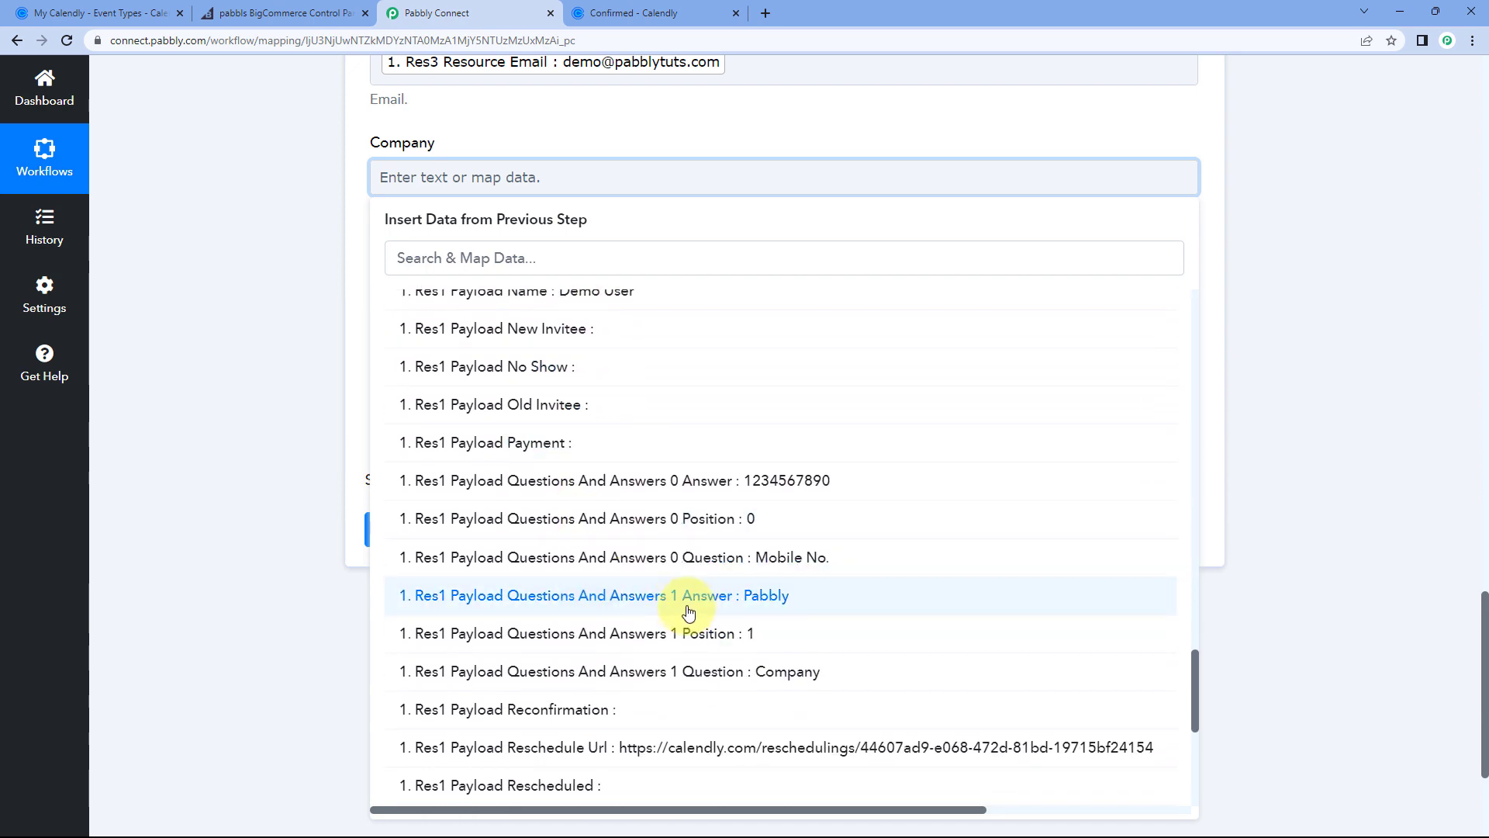
pyautogui.click(682, 603)
# Step: Map Questions And Answers 0 Answer, the phone answer, into the Phone field
pyautogui.click(439, 298)
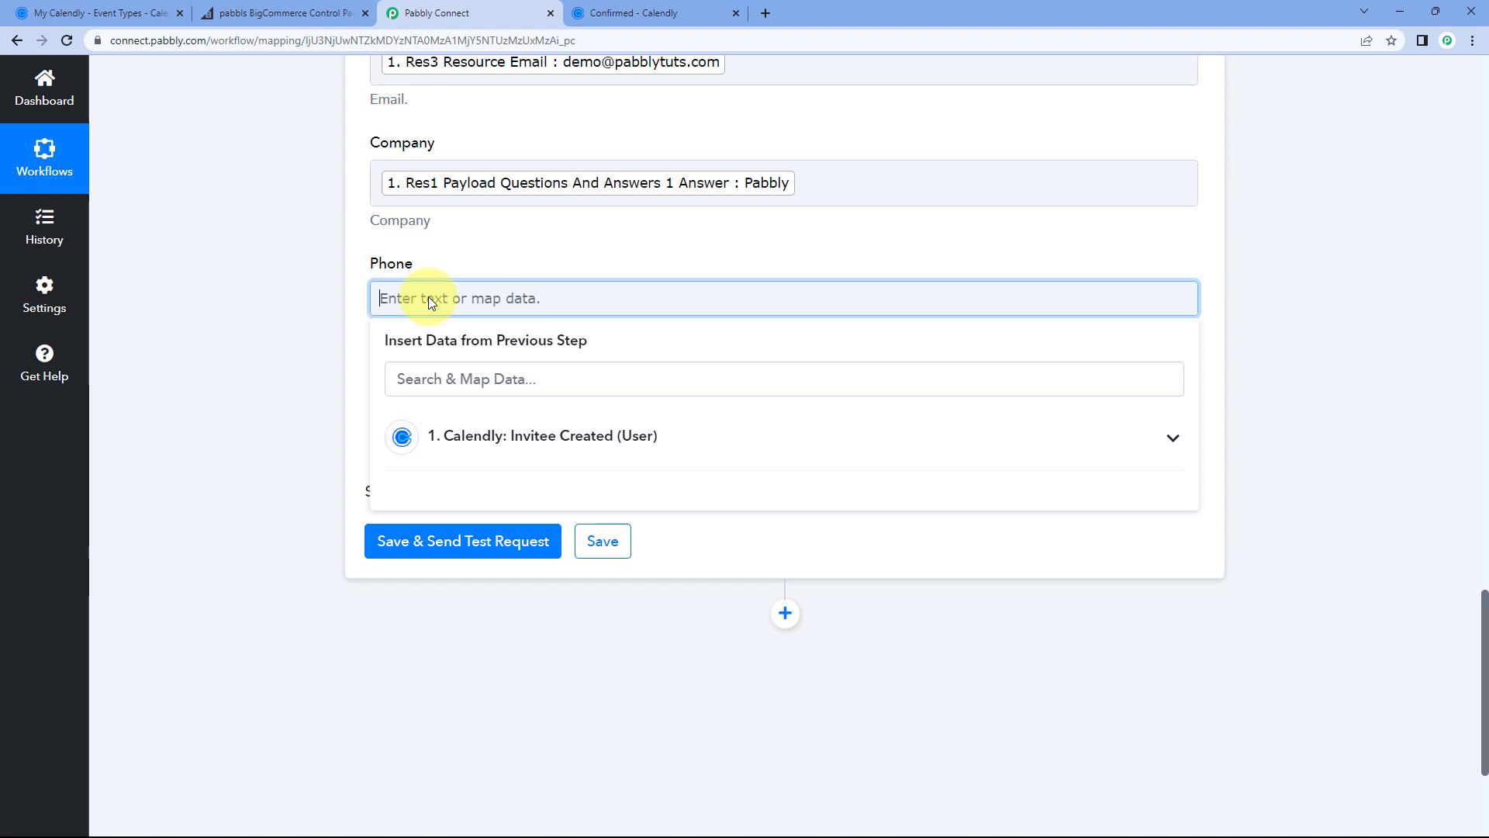
pyautogui.click(532, 443)
pyautogui.scroll(-12, 572, 436)
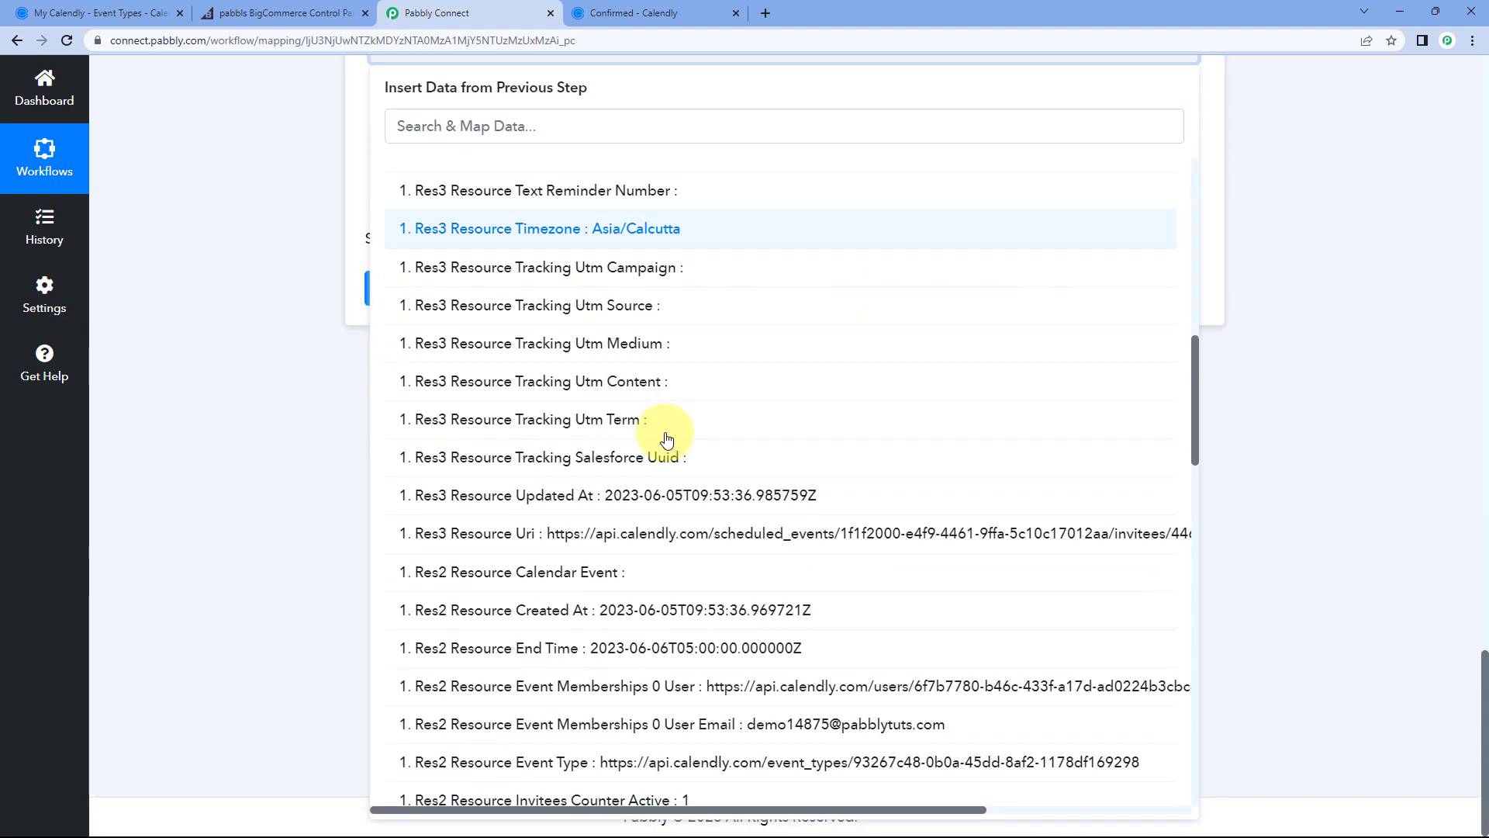
pyautogui.scroll(-13, 666, 442)
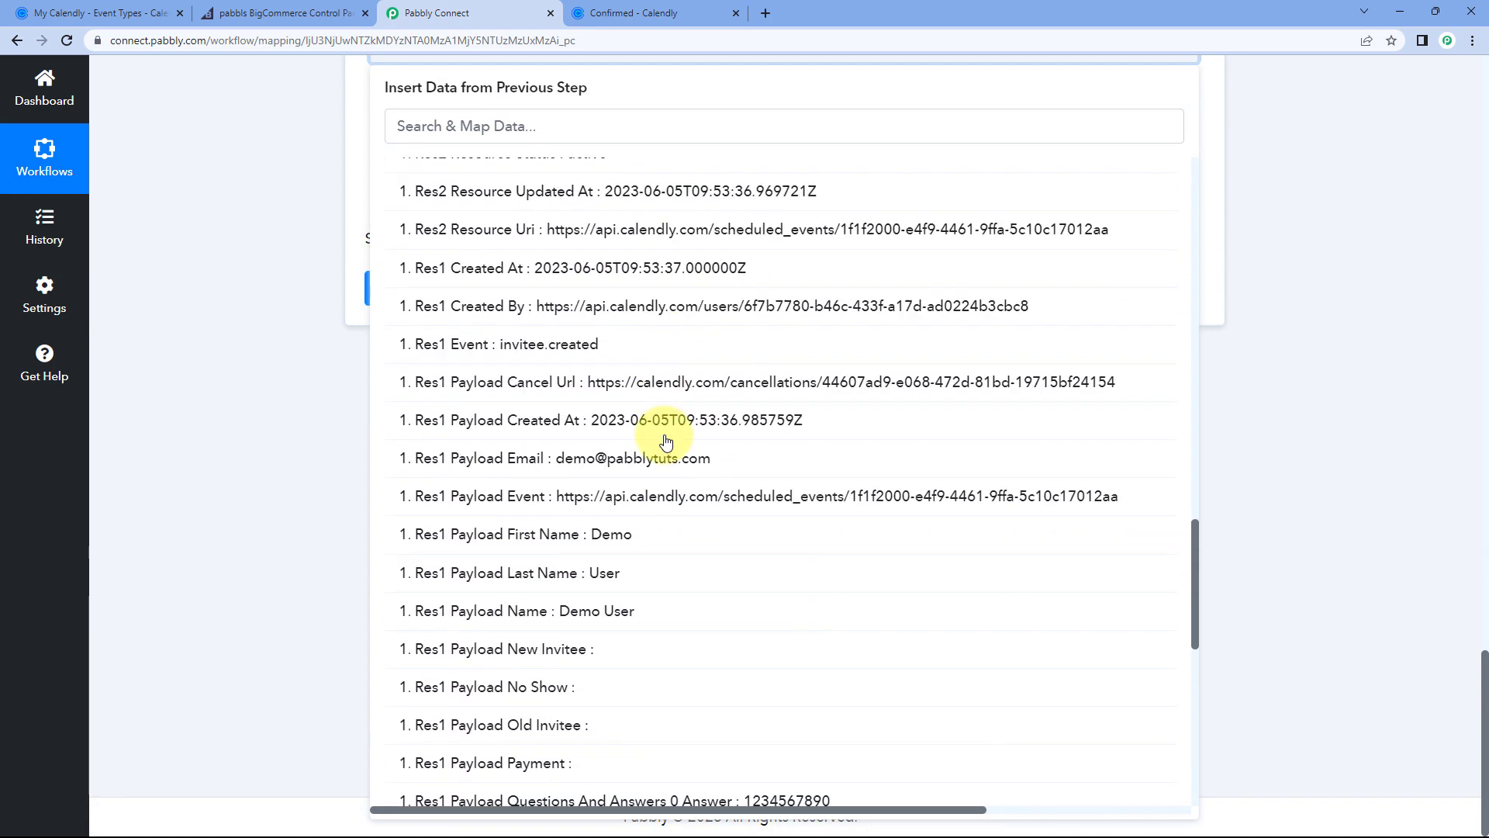
pyautogui.click(682, 505)
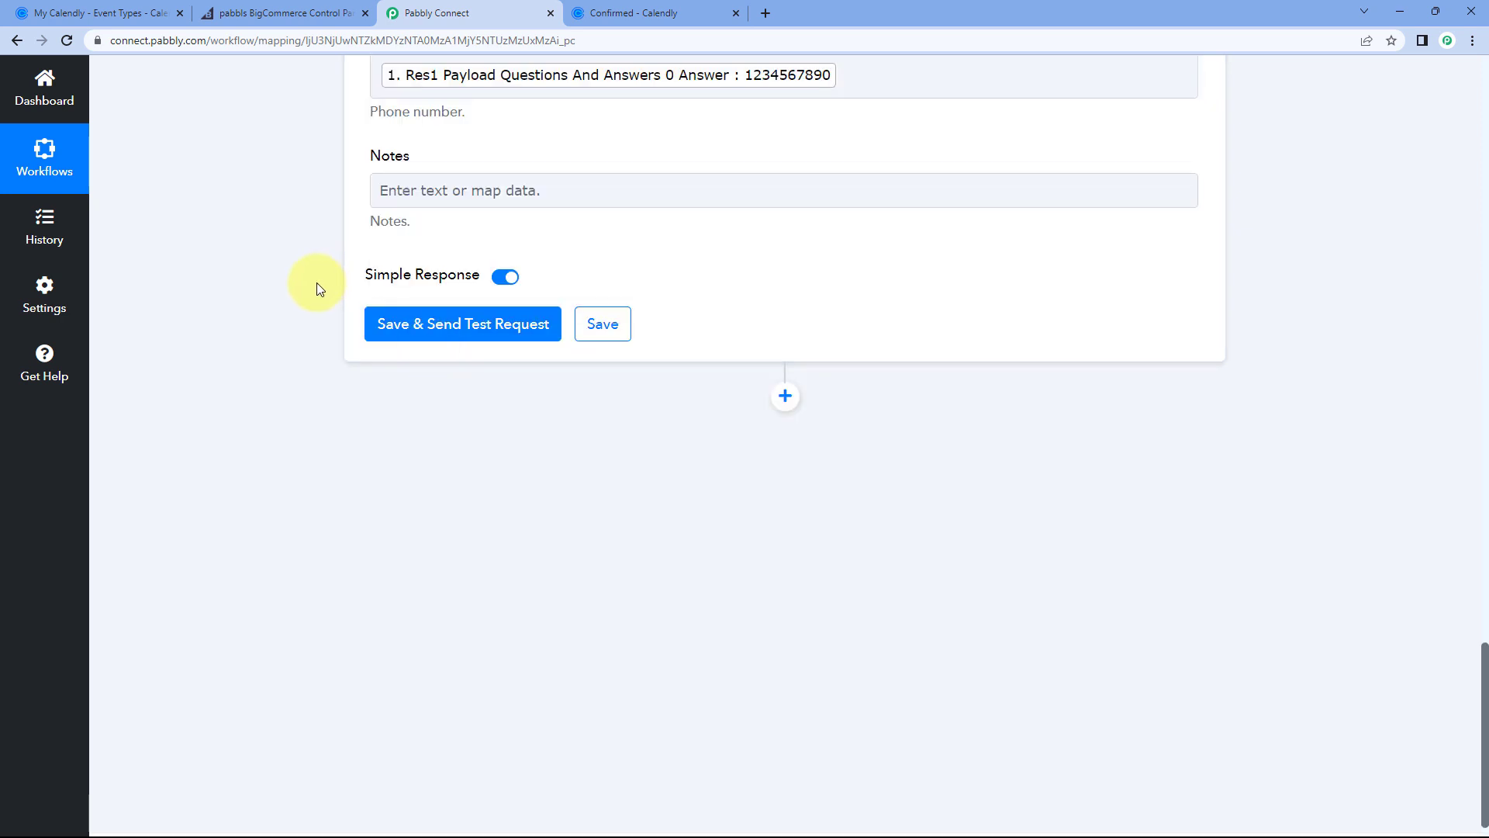
# Step: Compare the Calendly booking confirmation with the mapped fields in Pabbly Connect
pyautogui.scroll(1, 432, 225)
pyautogui.click(608, 13)
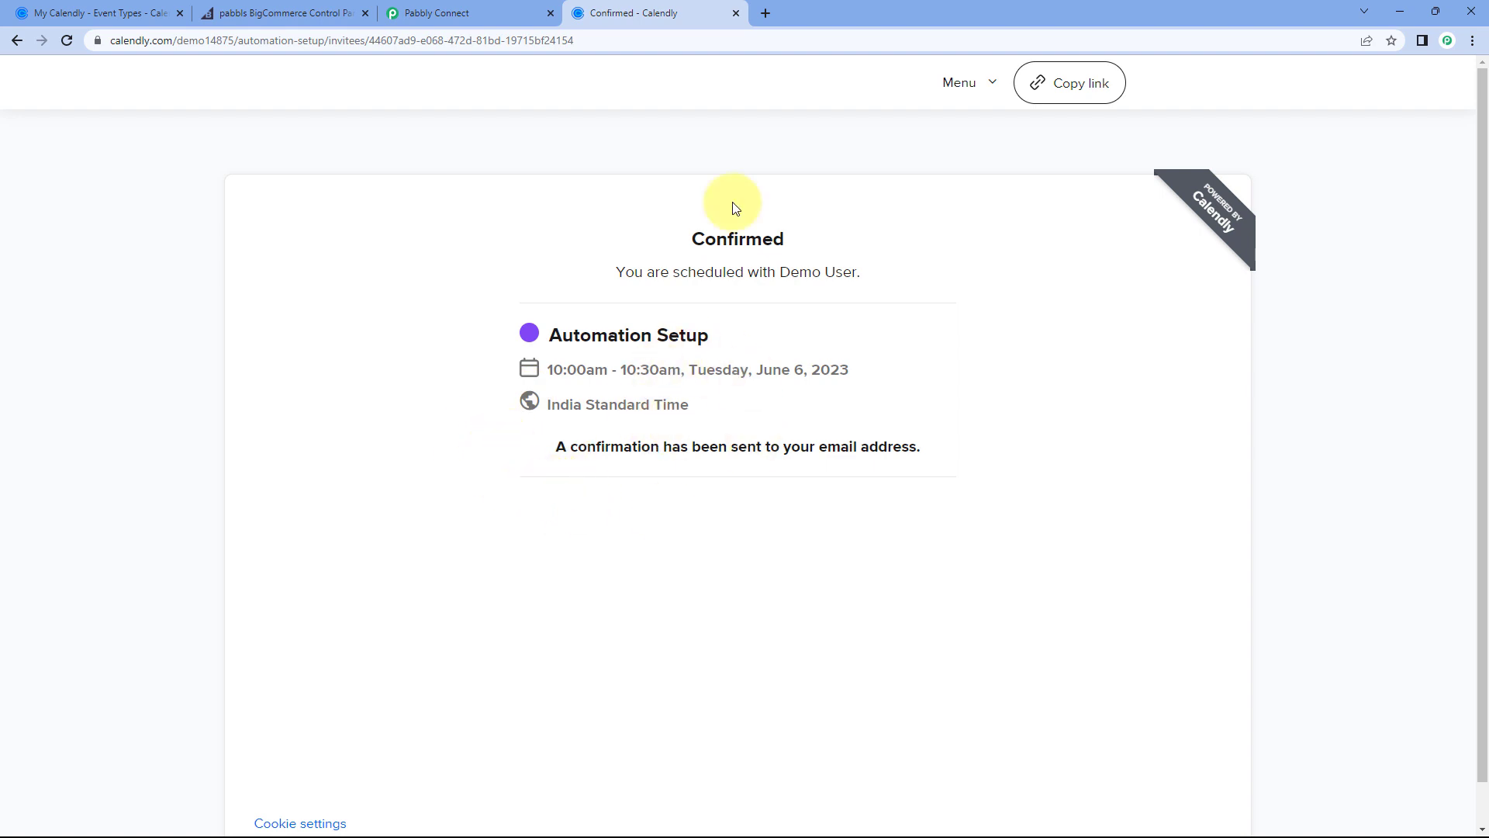
pyautogui.click(478, 9)
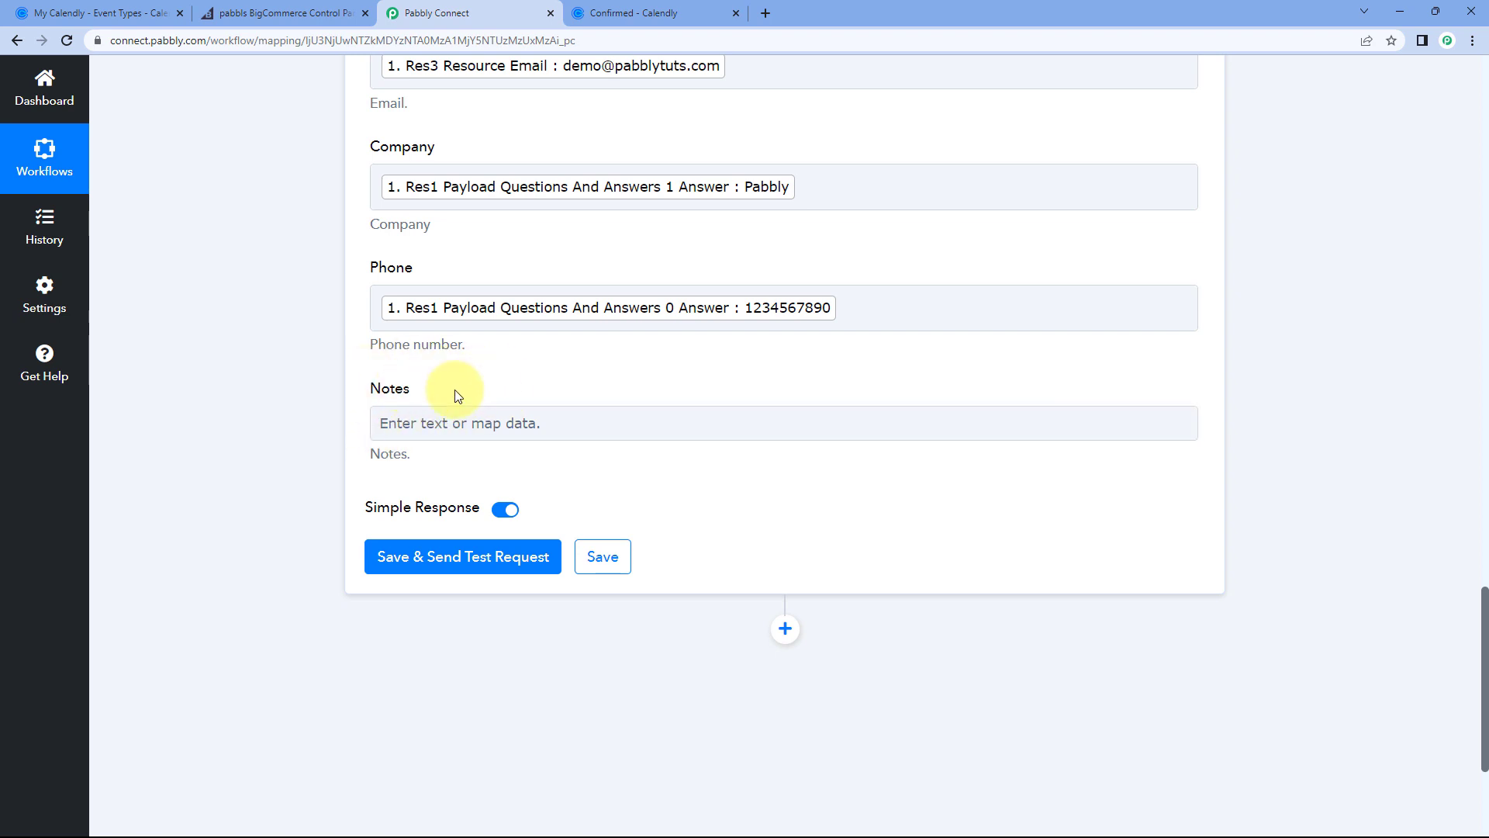
pyautogui.scroll(1, 486, 381)
pyautogui.scroll(3, 486, 384)
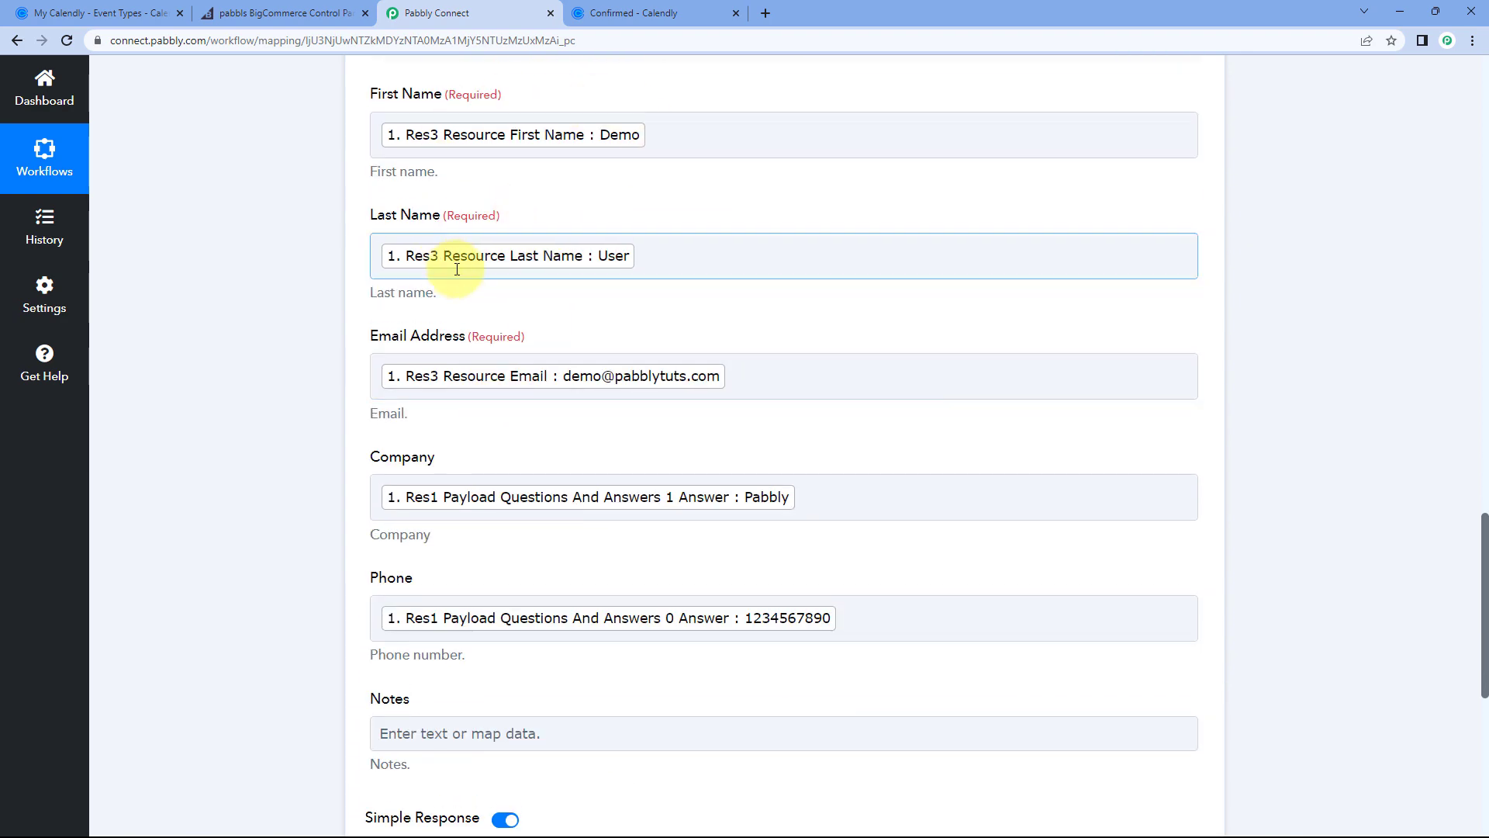
pyautogui.scroll(-4, 375, 333)
pyautogui.scroll(-2, 372, 329)
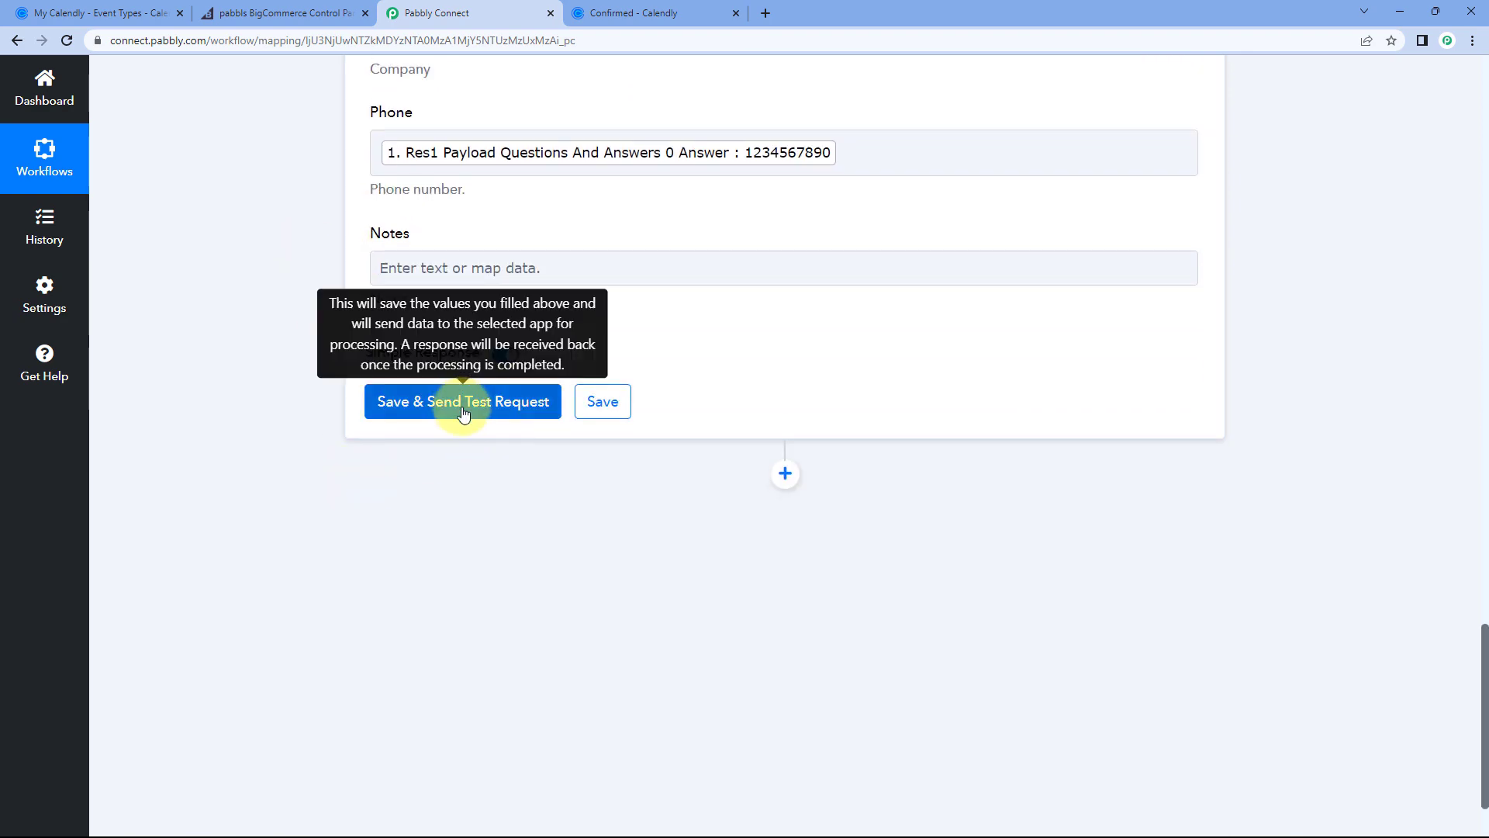
# Step: Save and send a test request, reviewing the returned customer Id 4 with company Pabbly
pyautogui.click(467, 404)
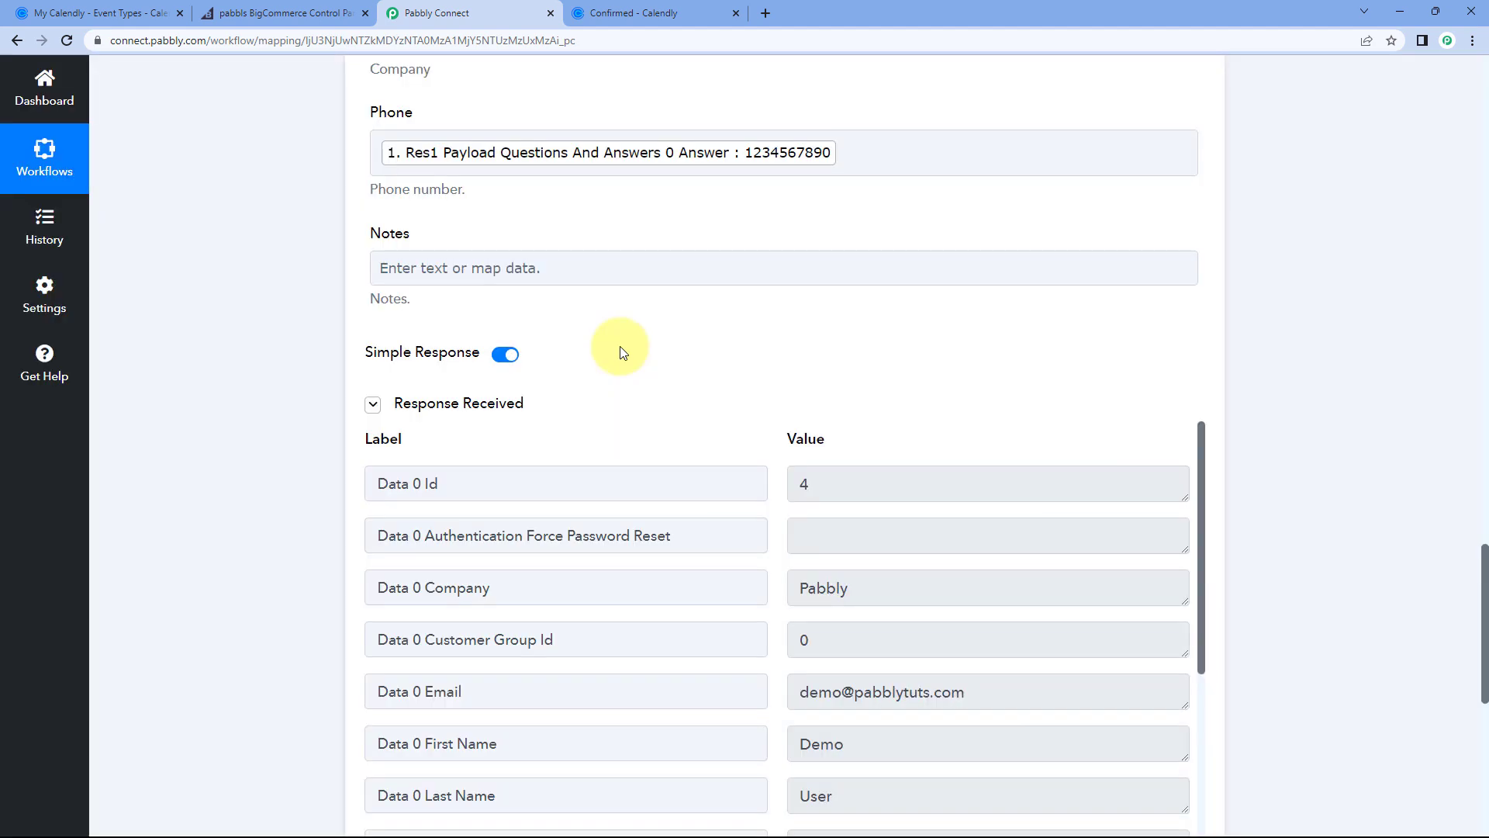
pyautogui.scroll(-2, 621, 353)
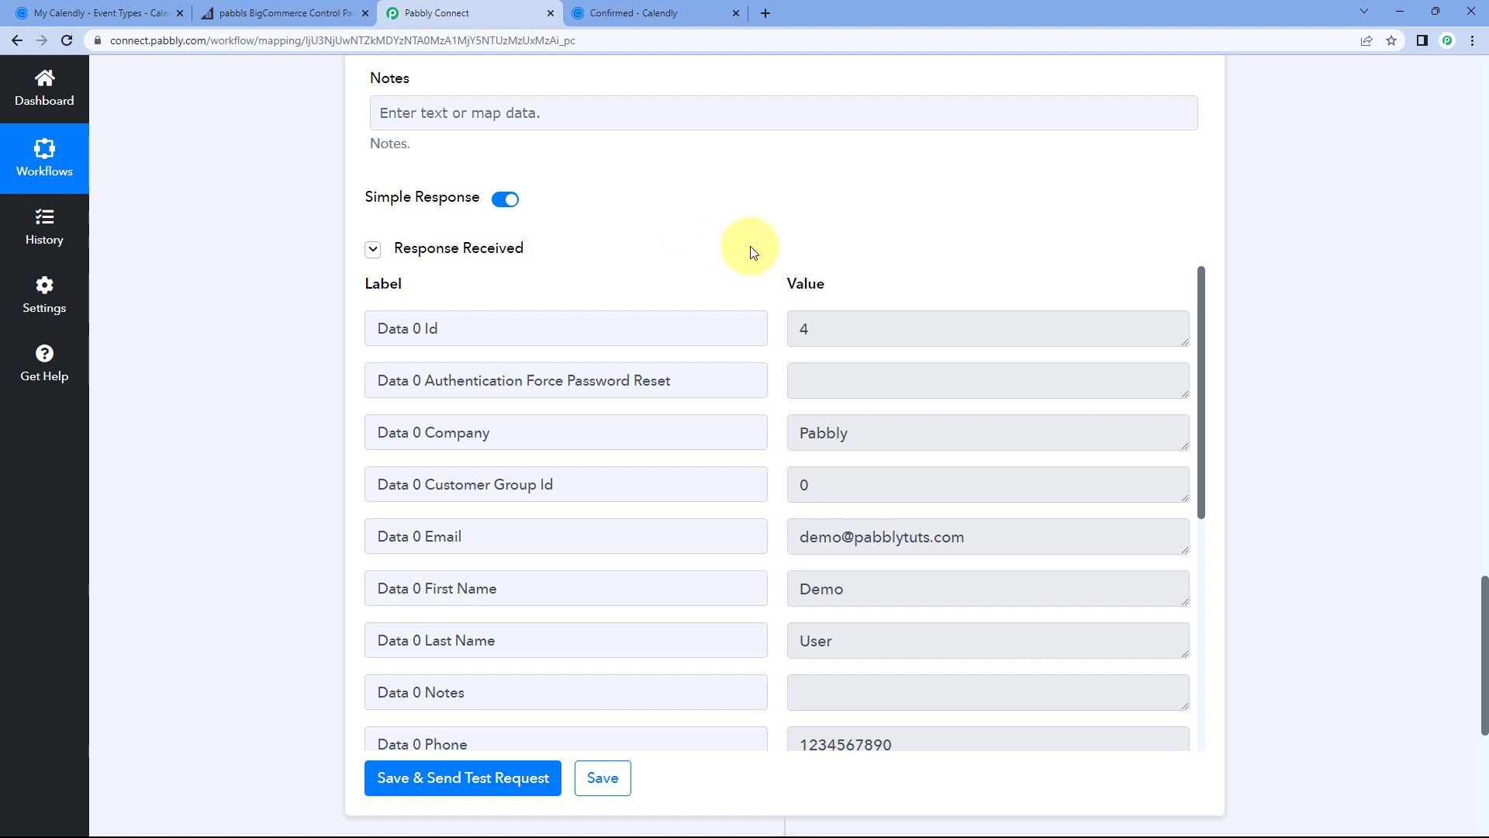
pyautogui.scroll(-1, 756, 245)
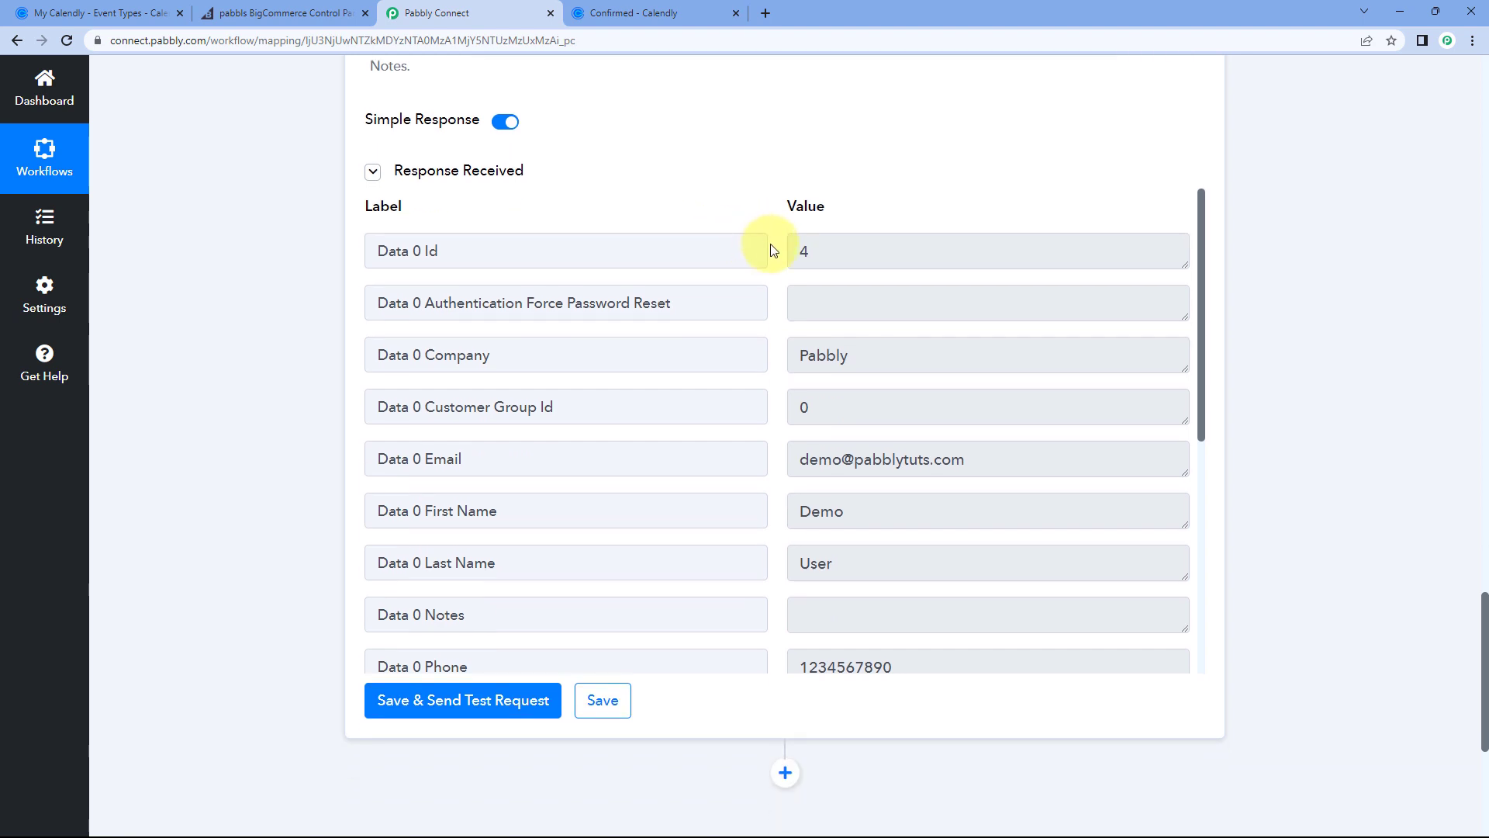
pyautogui.scroll(-3, 771, 250)
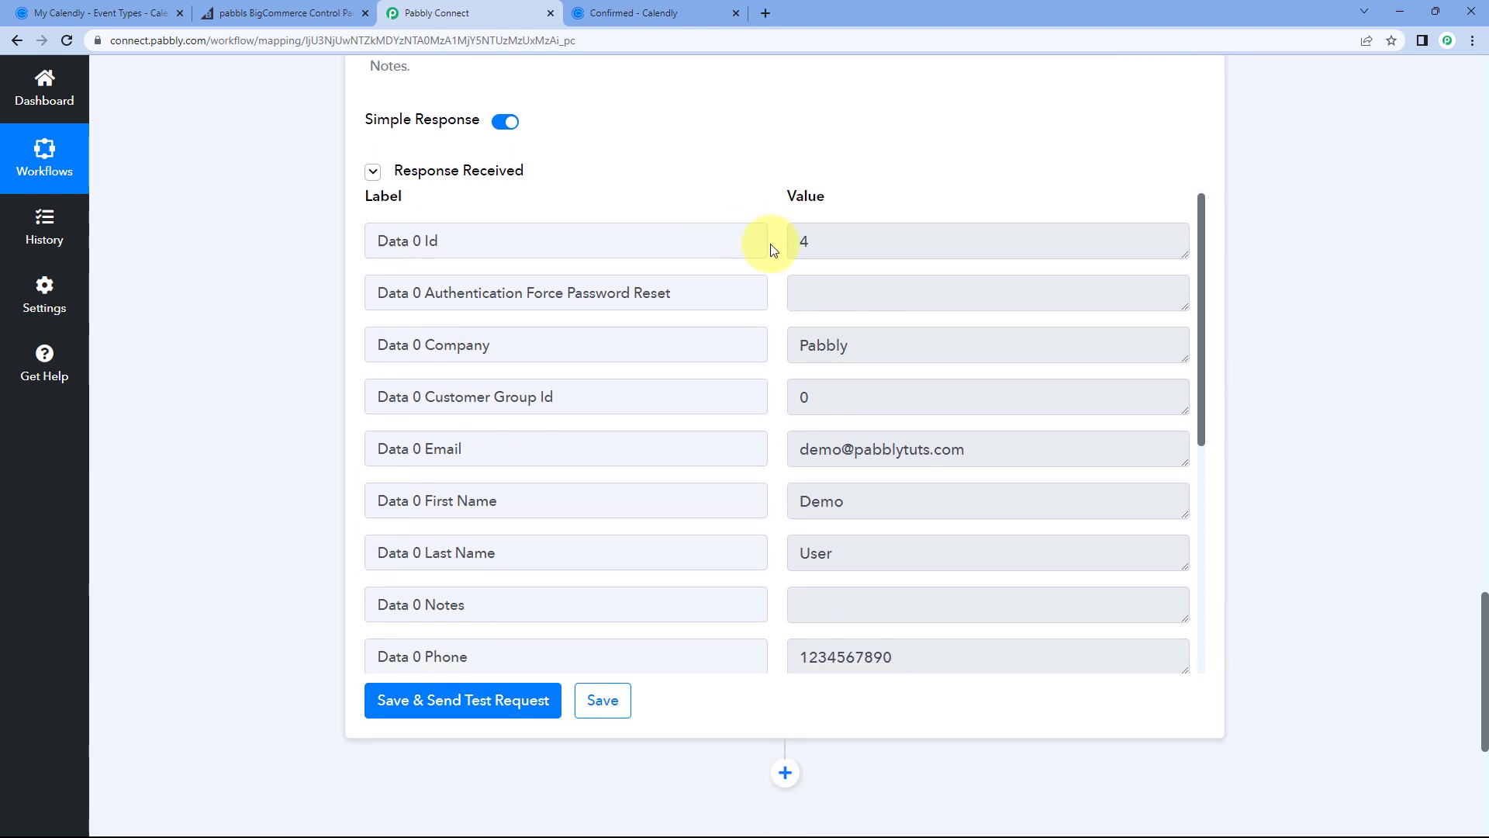
pyautogui.scroll(9, 738, 166)
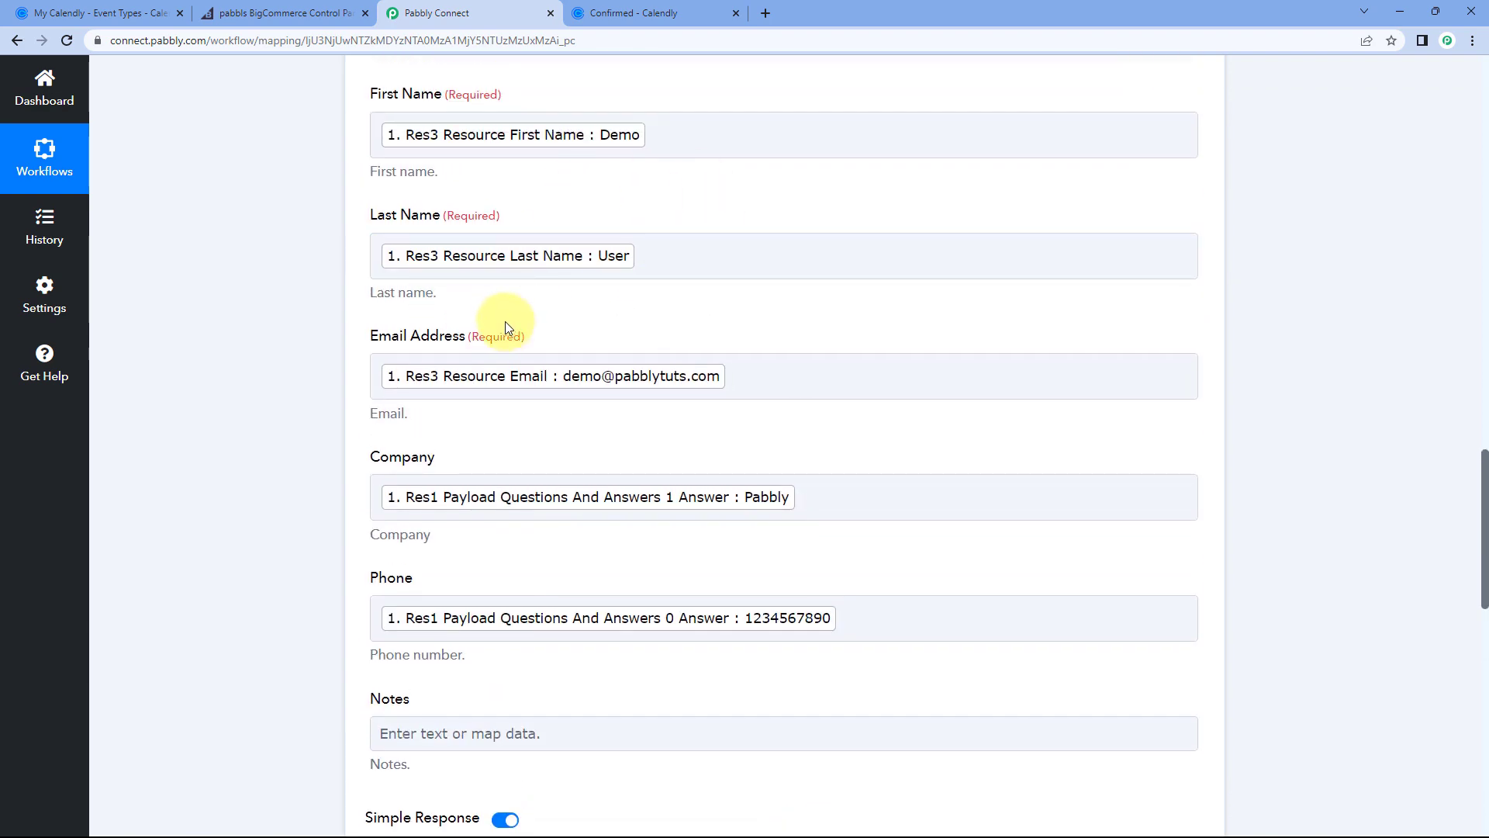
pyautogui.scroll(3, 547, 213)
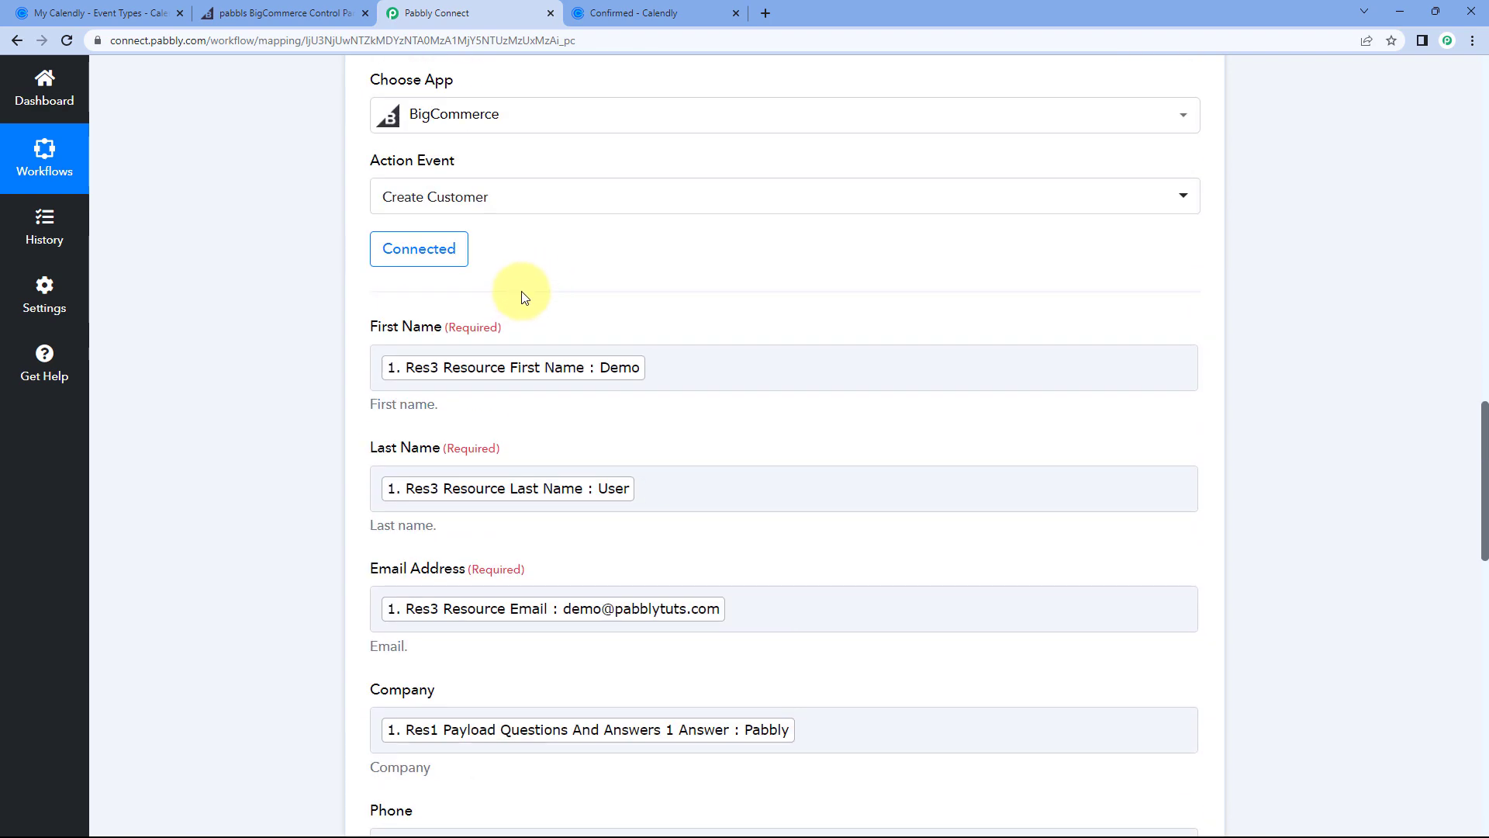
pyautogui.scroll(3, 571, 308)
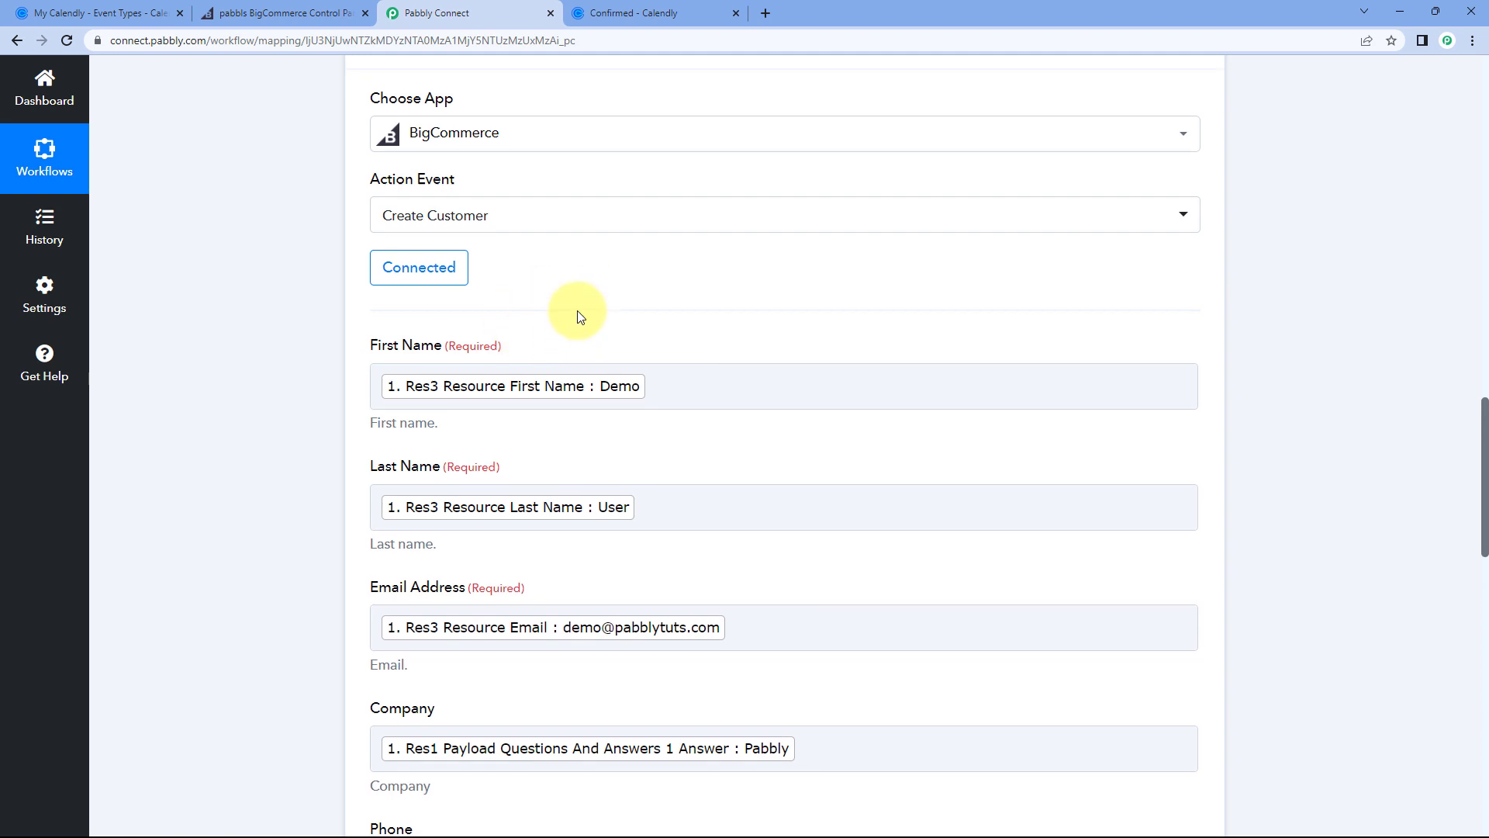
# Step: Open the BigCommerce customer list and review the new Demo User customer's details
pyautogui.click(288, 12)
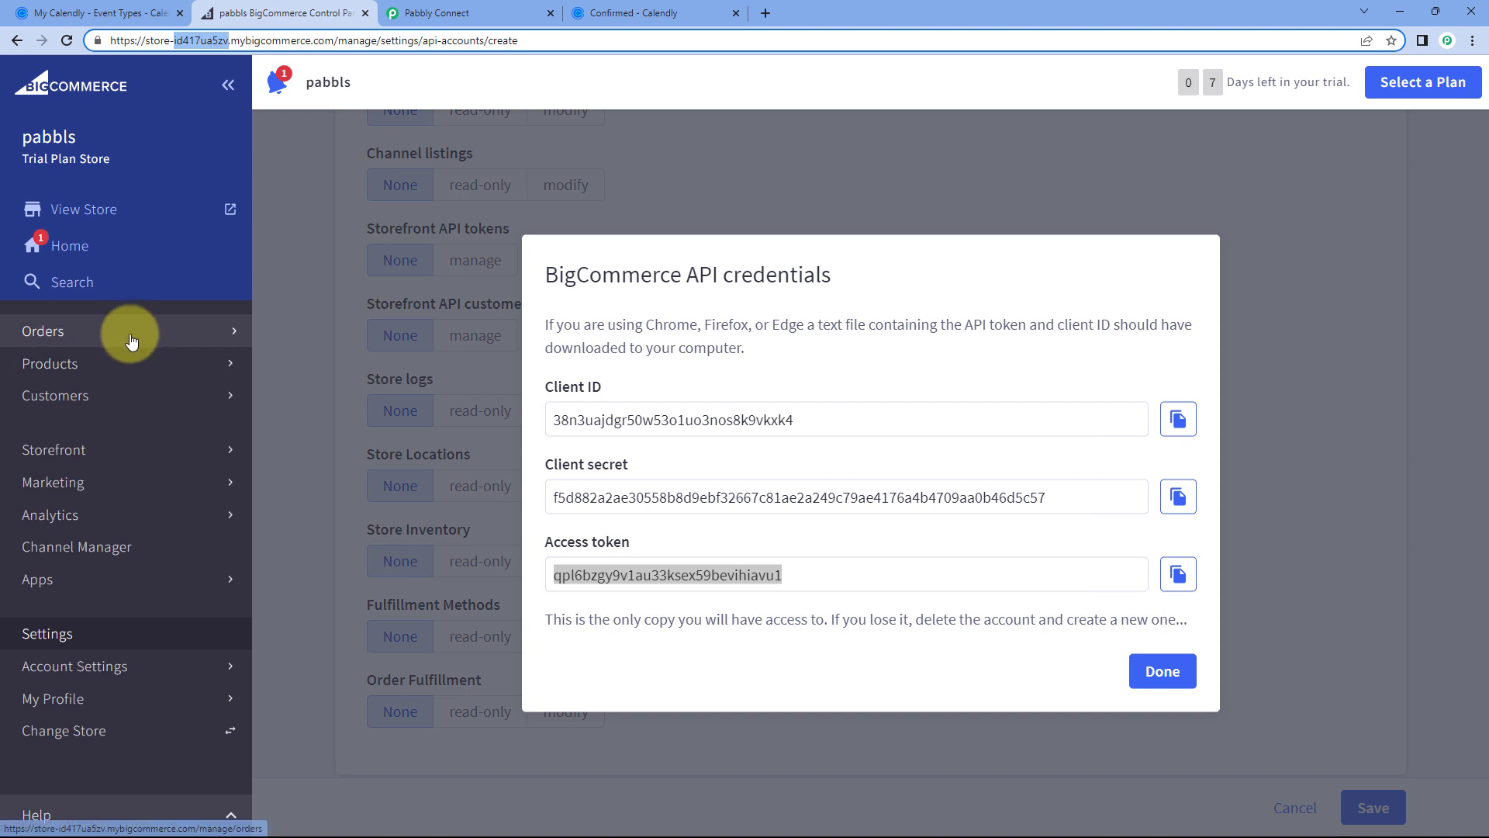
pyautogui.click(109, 395)
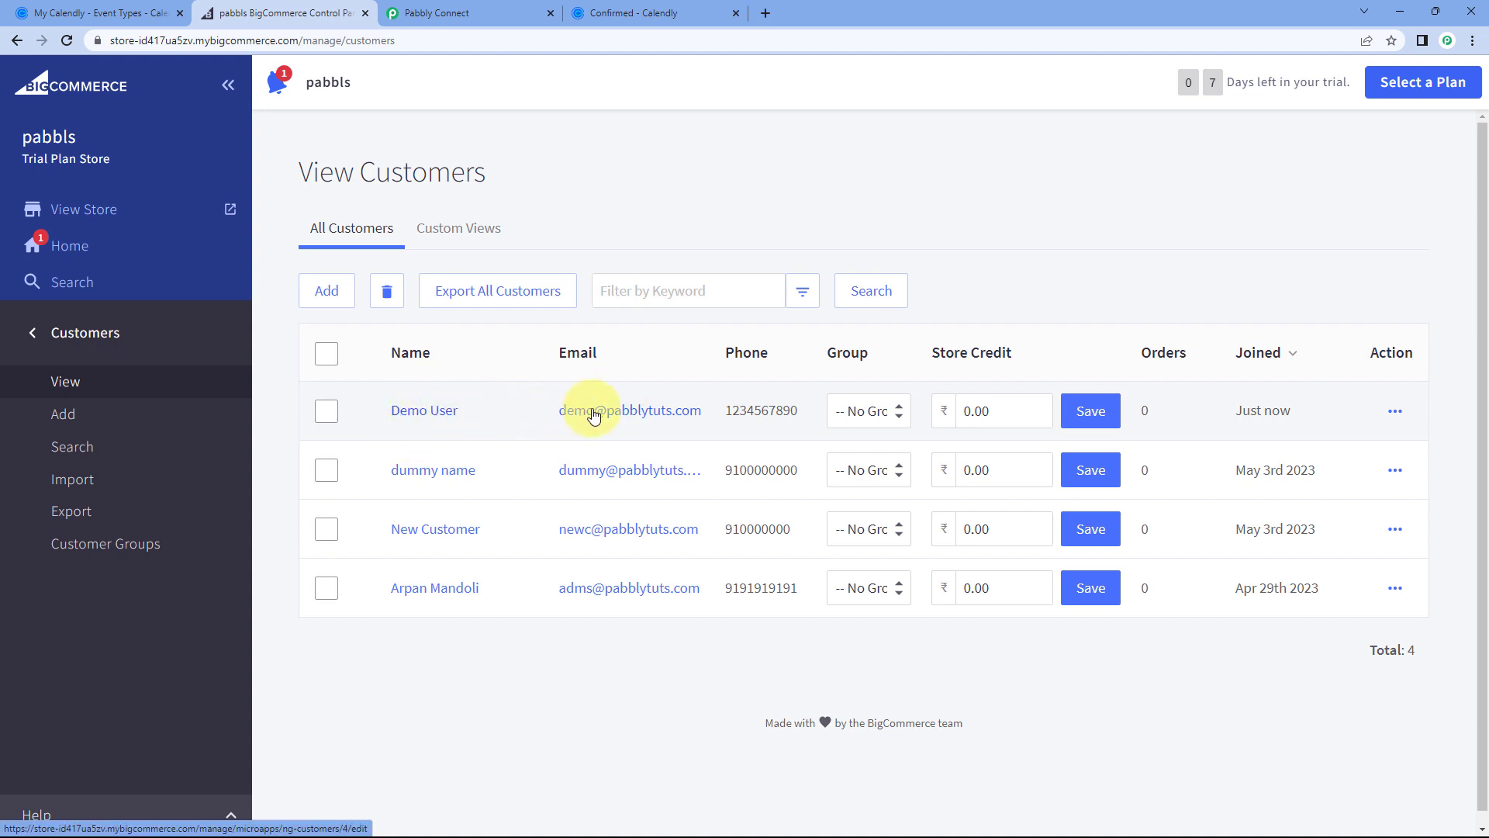
pyautogui.click(633, 7)
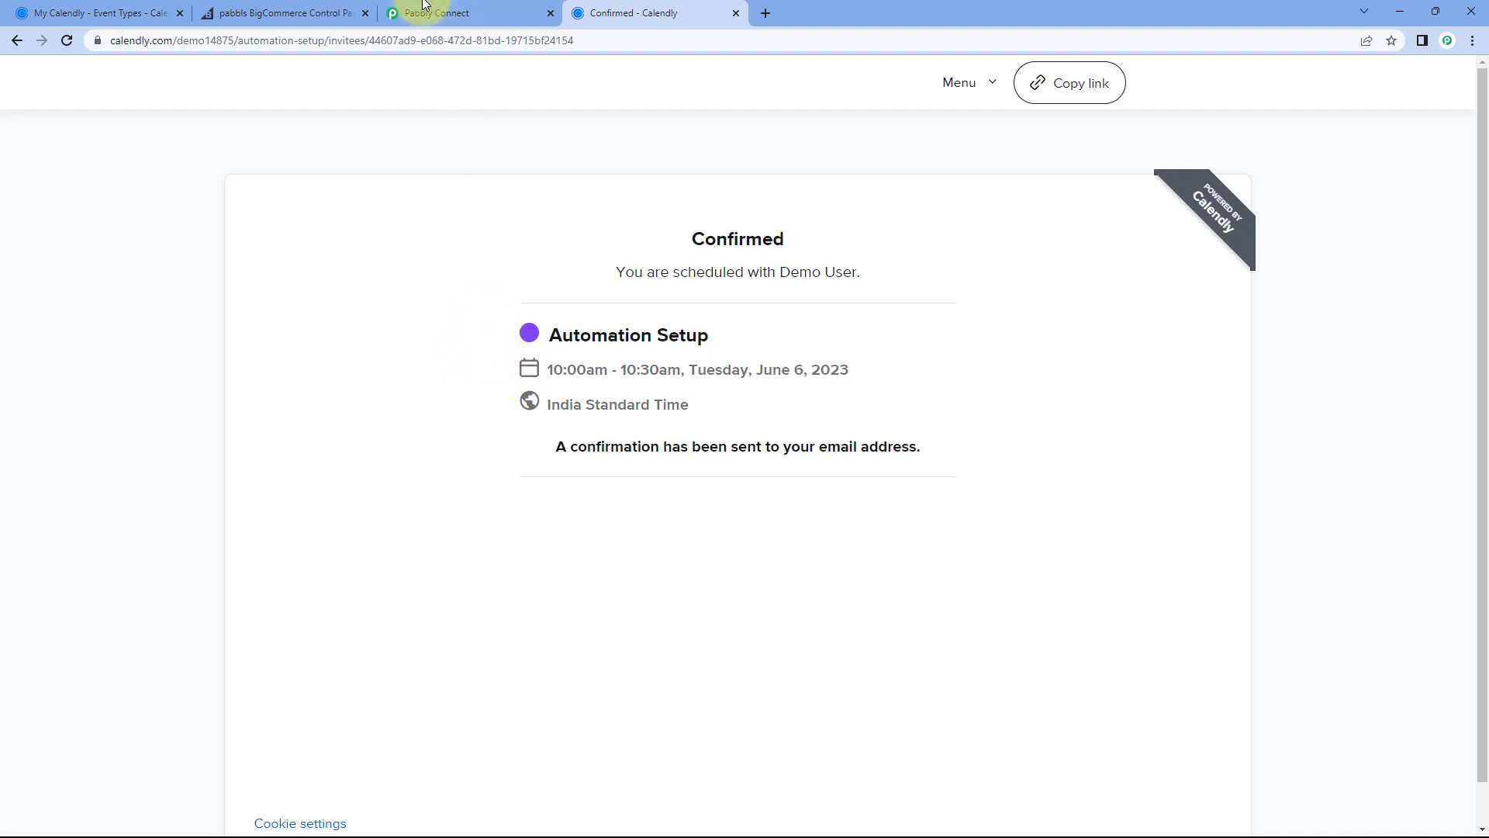
pyautogui.click(333, 13)
pyautogui.click(426, 410)
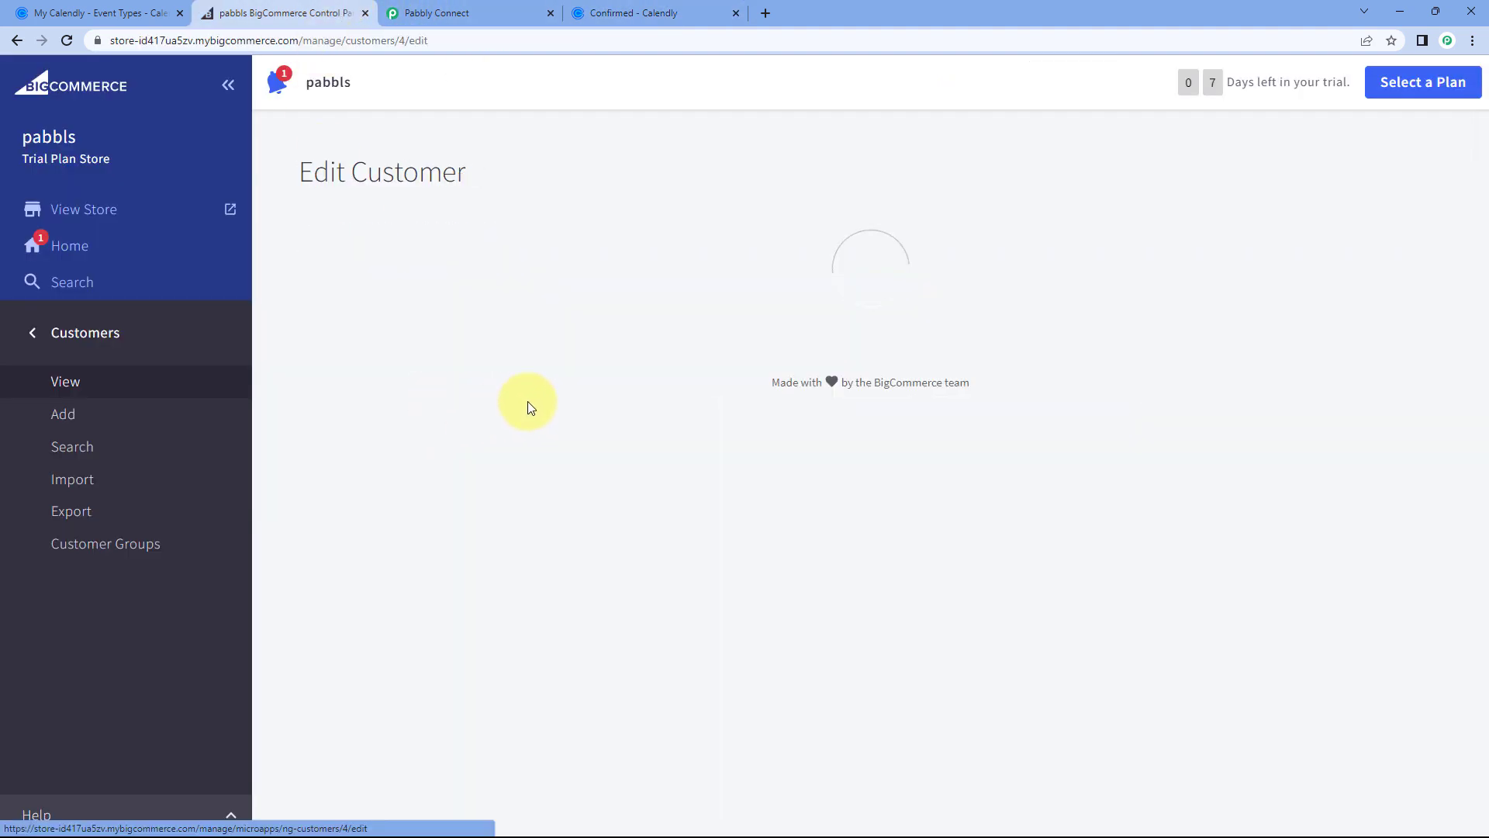
pyautogui.scroll(-3, 618, 365)
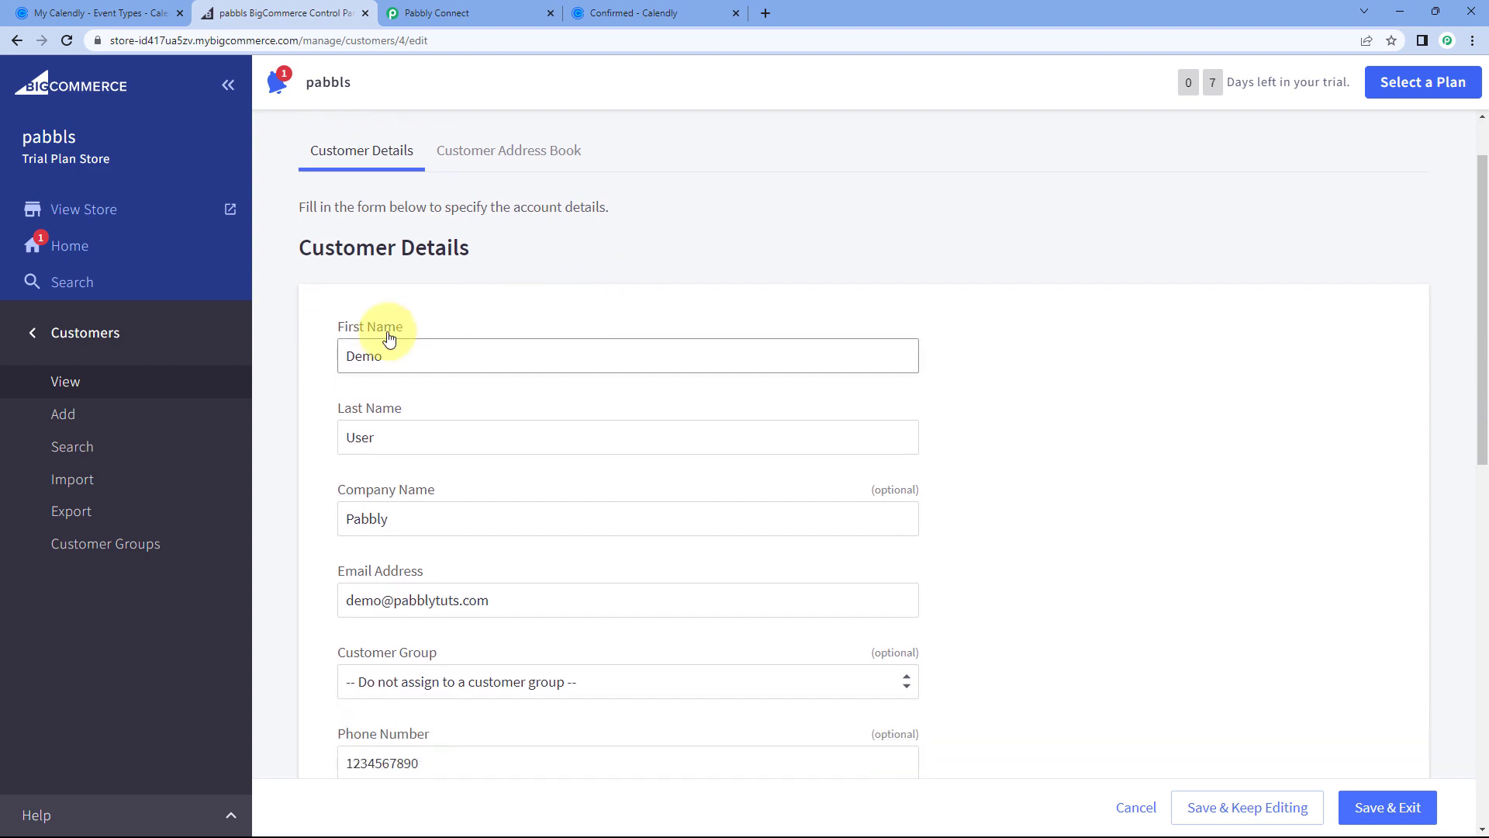
pyautogui.scroll(-1, 359, 372)
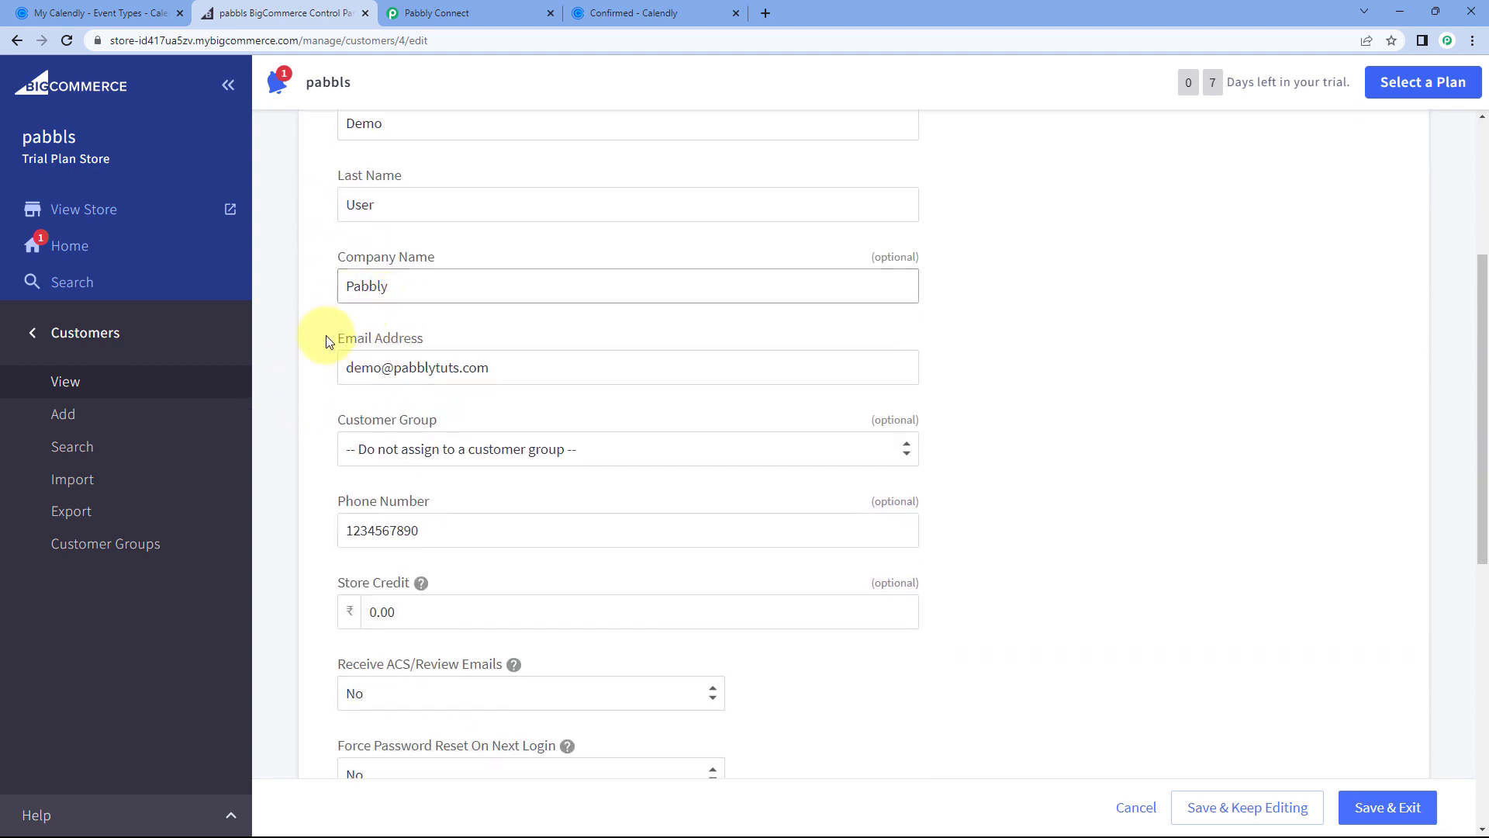
pyautogui.scroll(-1, 369, 401)
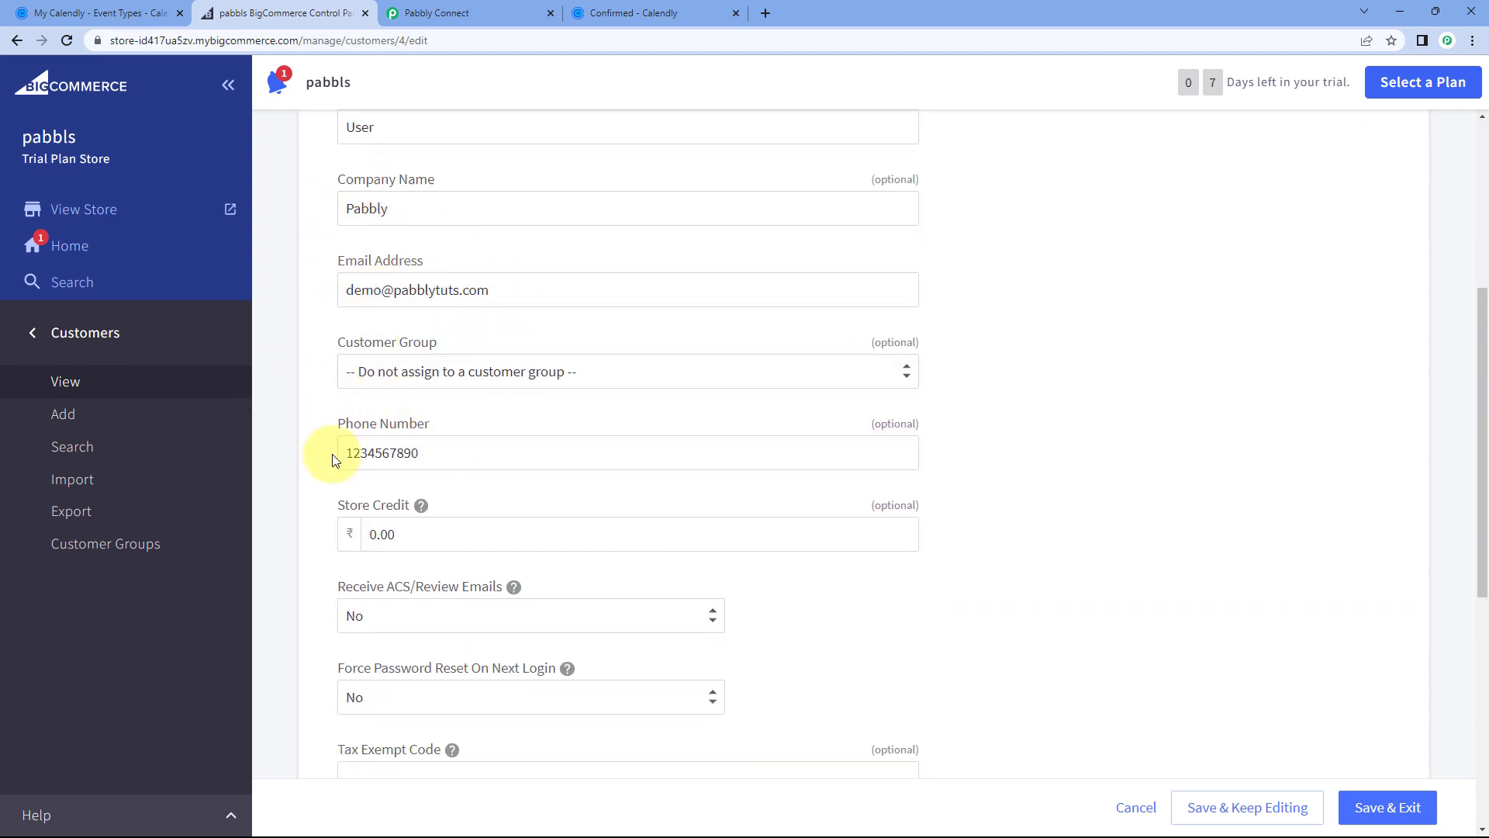
pyautogui.click(455, 12)
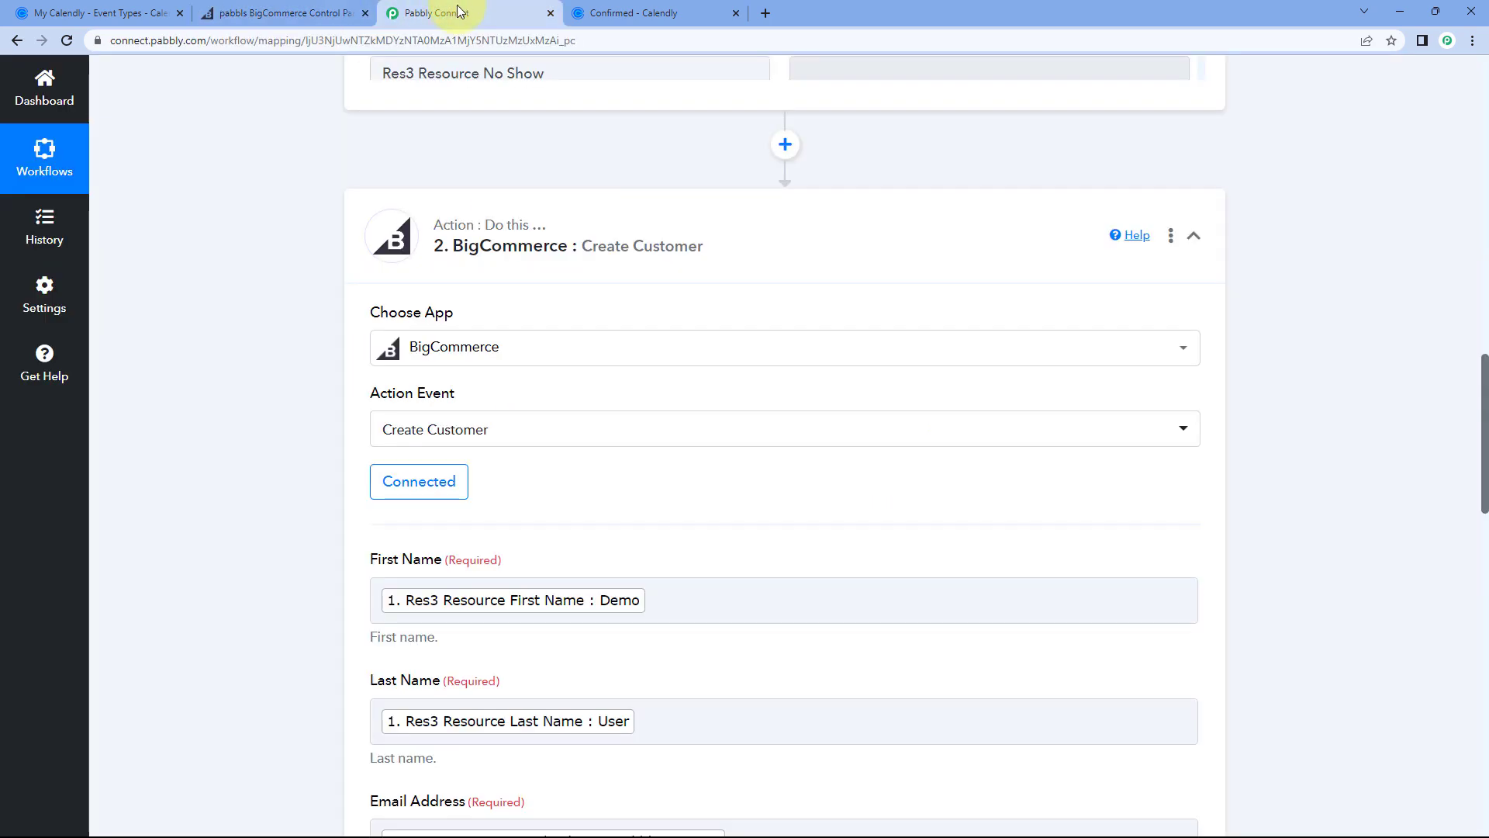
# Step: Collapse the Calendly trigger to view the whole workflow, then go to the Calendly confirmation page
pyautogui.scroll(15, 1337, 239)
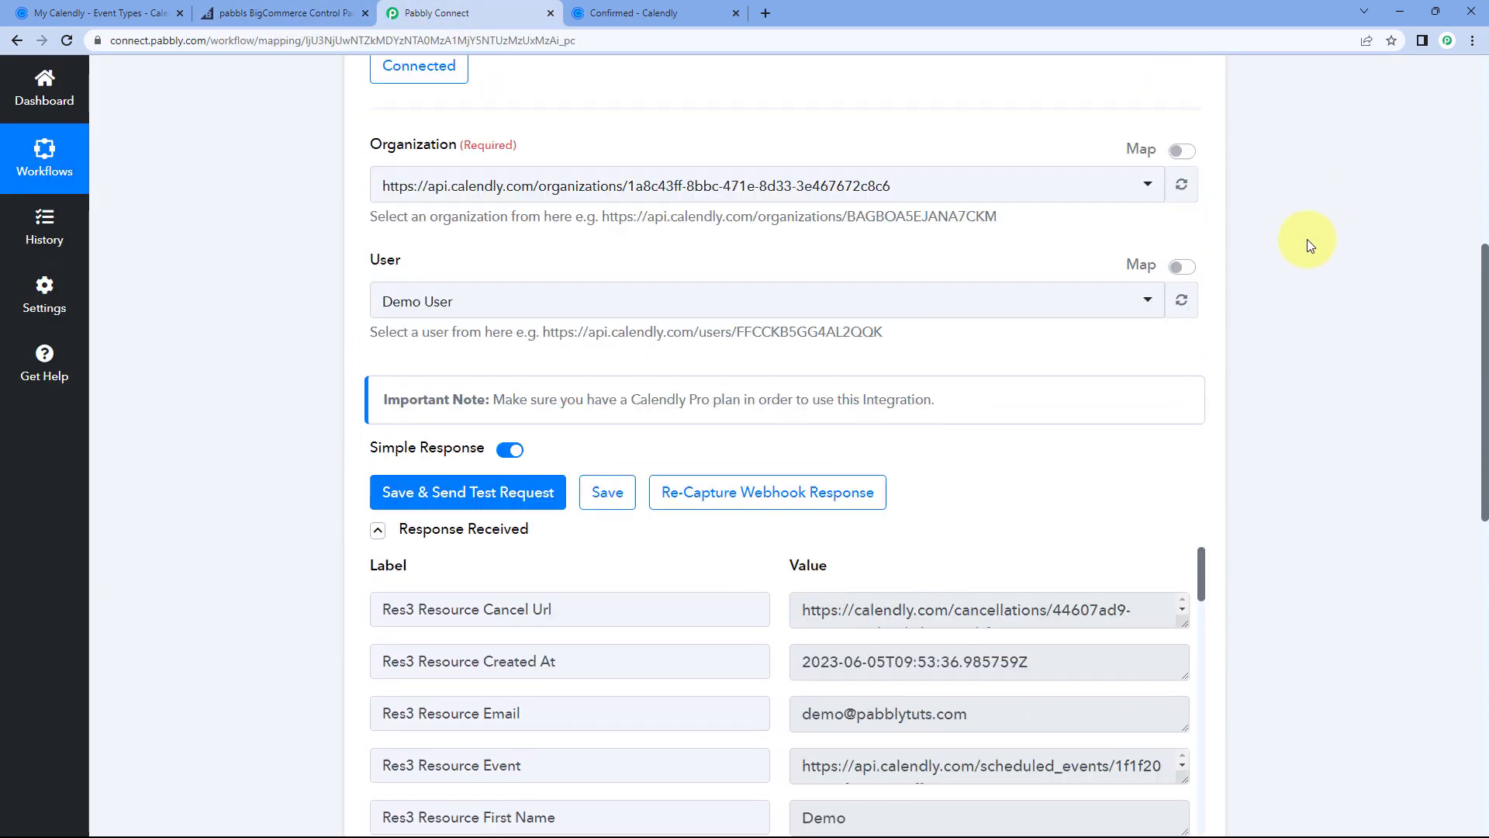
pyautogui.click(857, 155)
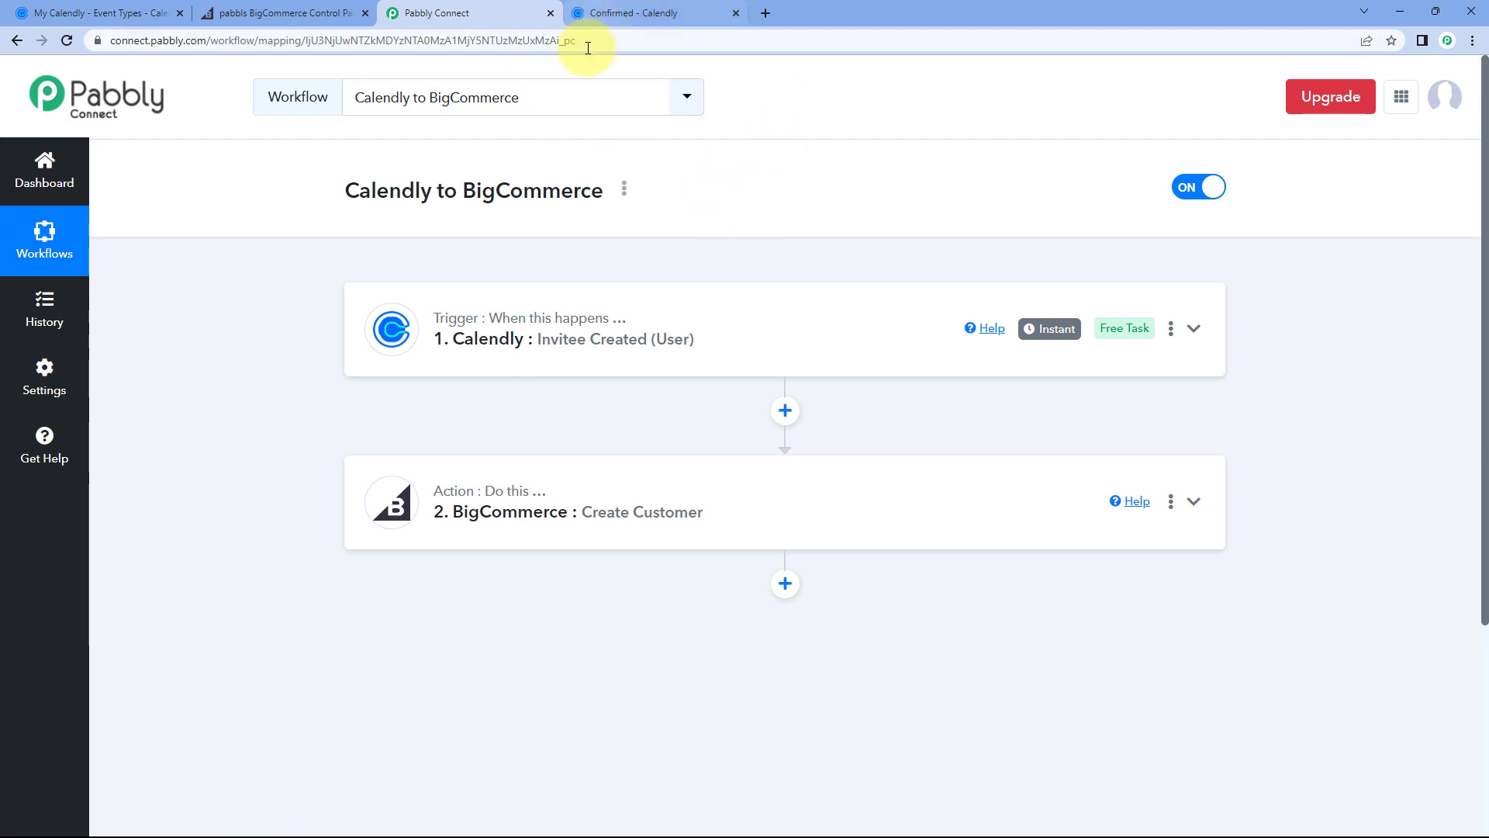
pyautogui.click(643, 16)
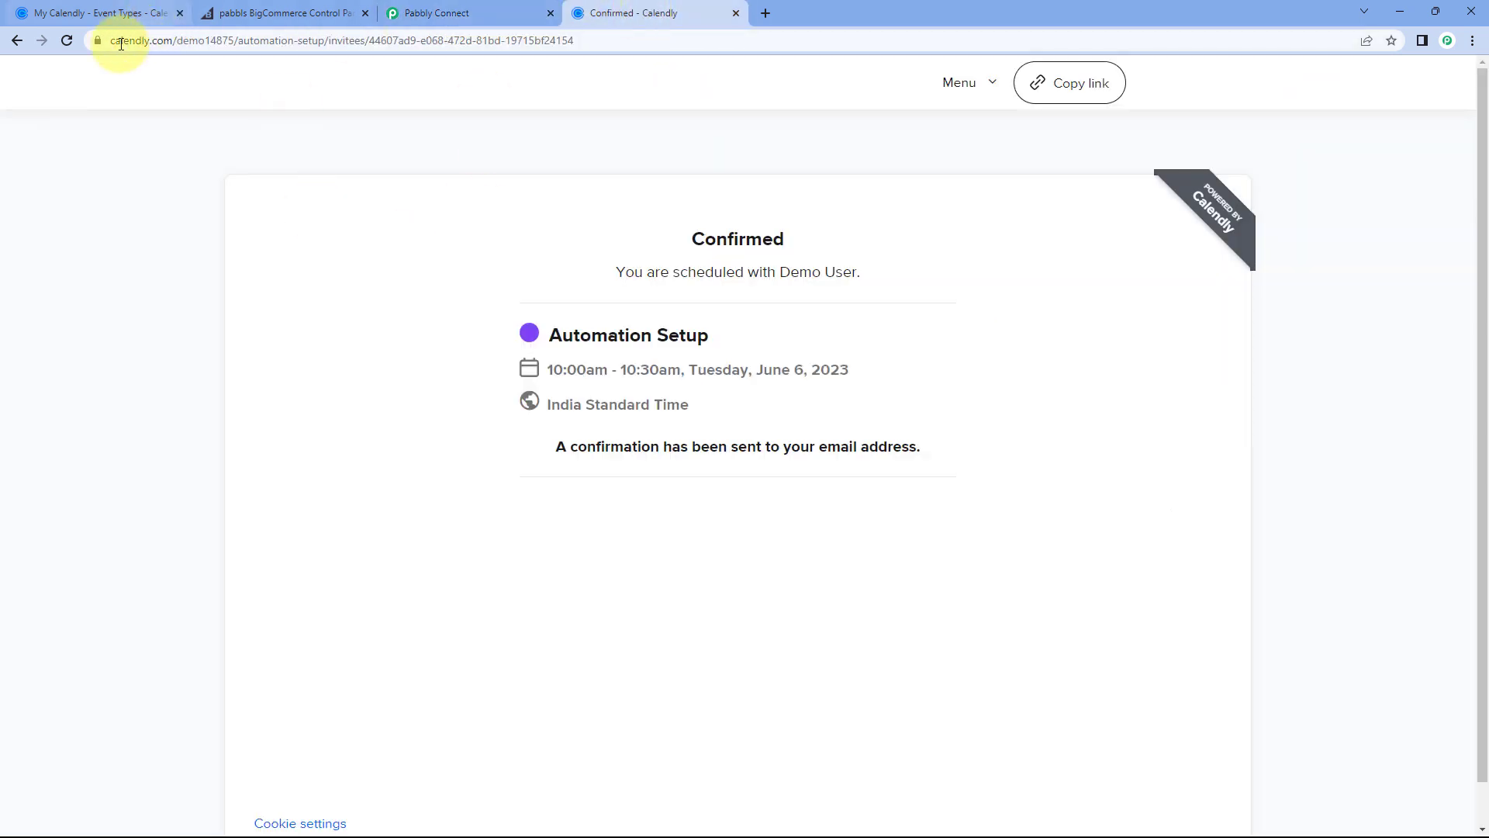
# Step: Load the Automation Setup booking link from Event Types and choose Thursday, June 8, 2023
pyautogui.click(65, 41)
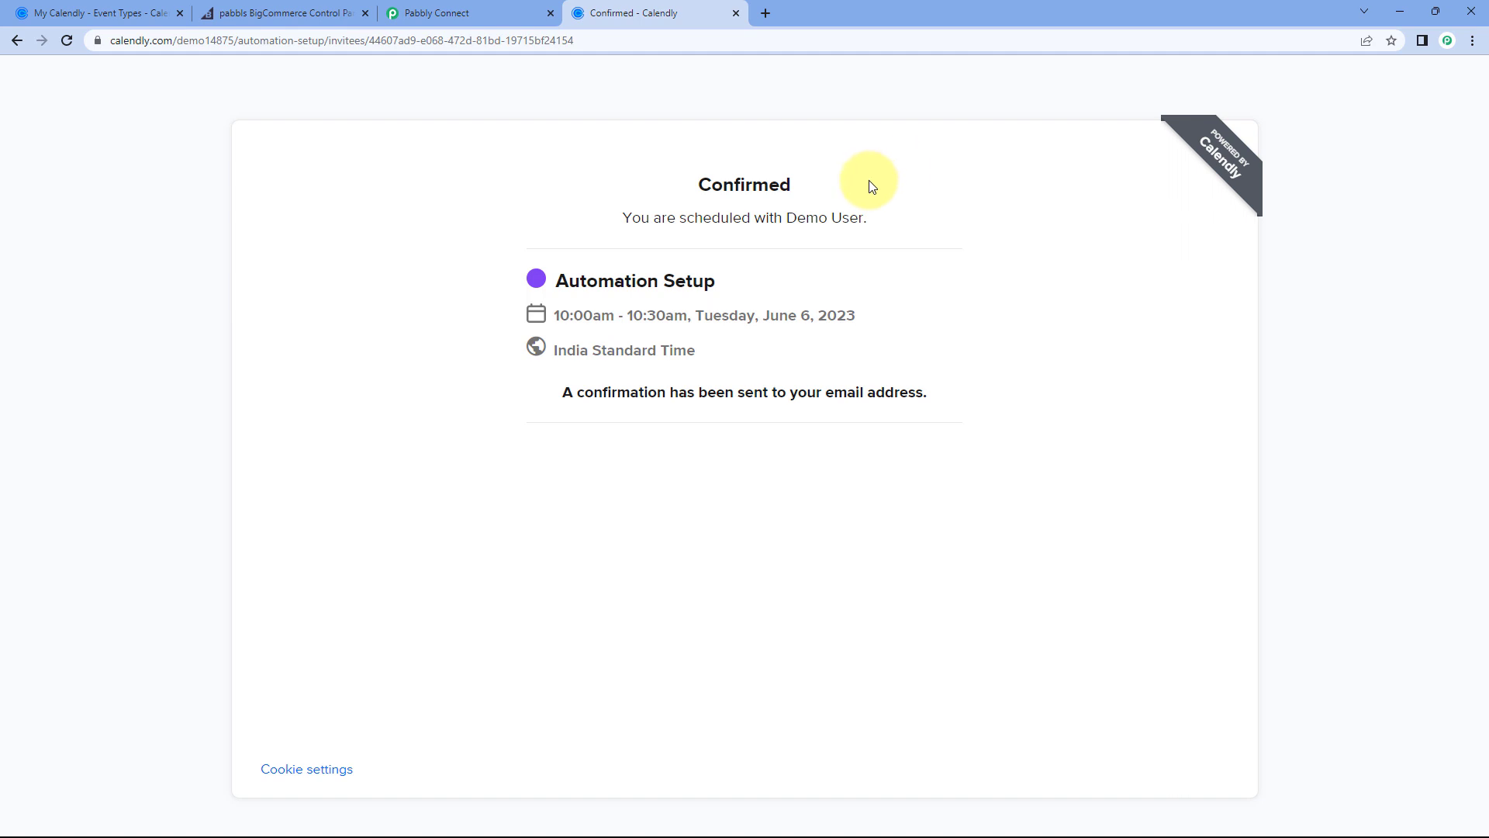
pyautogui.click(132, 13)
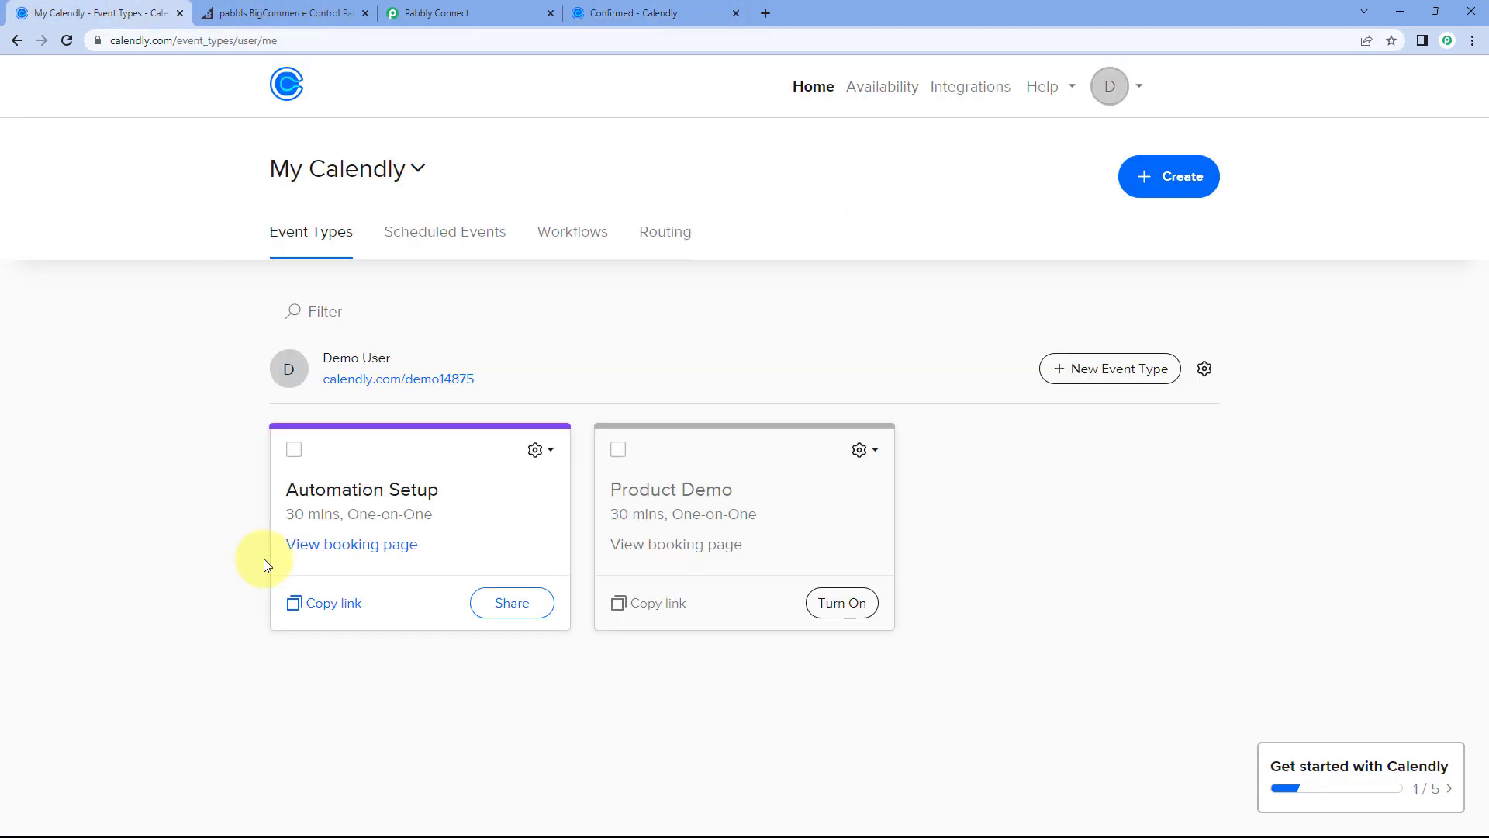
pyautogui.click(321, 603)
pyautogui.click(621, 10)
pyautogui.click(609, 33)
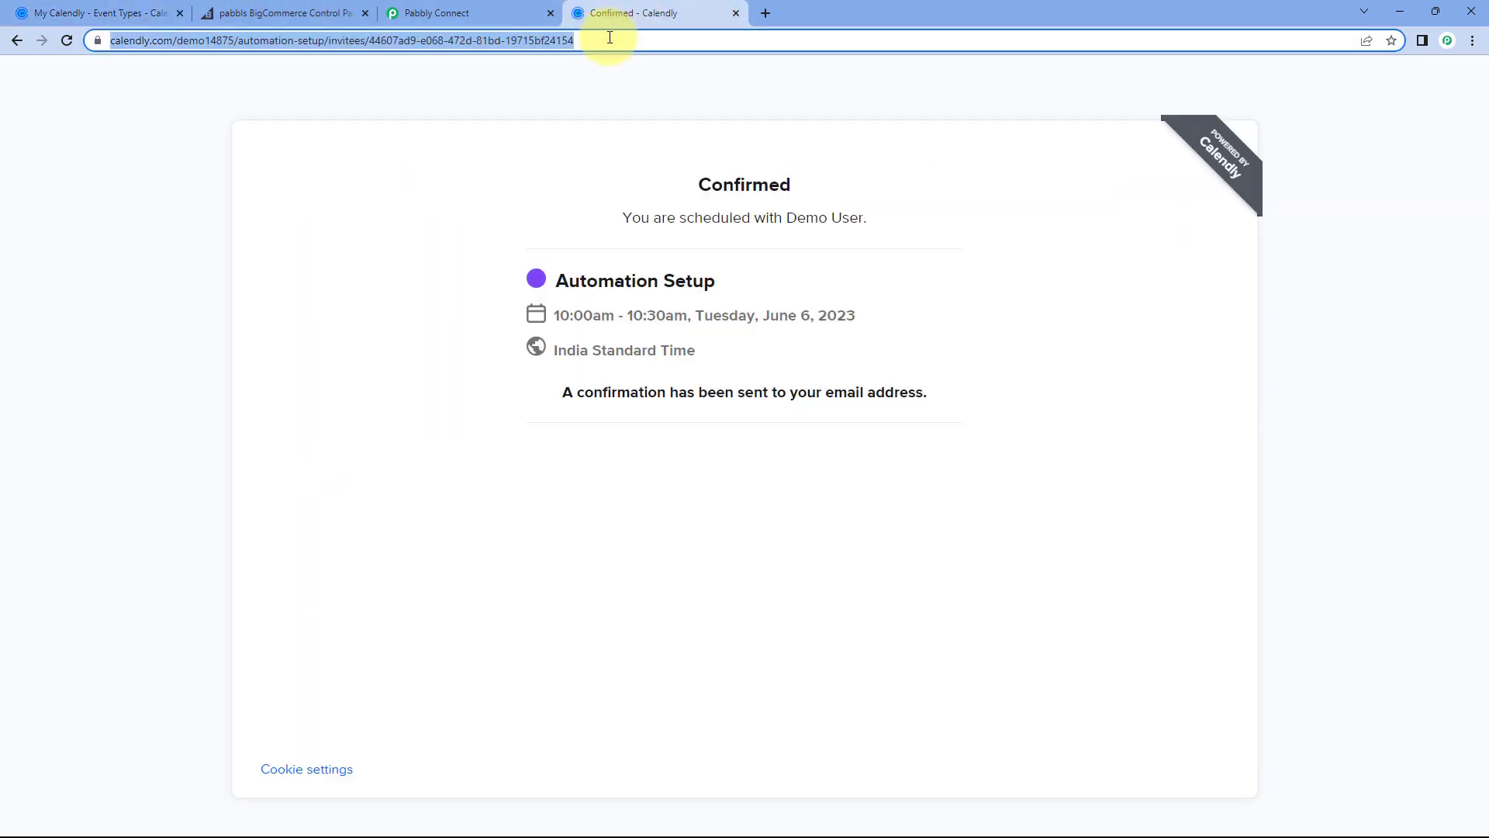
pyautogui.write('https://calendly.com/demo14875/automation-setup')
pyautogui.press('Return')
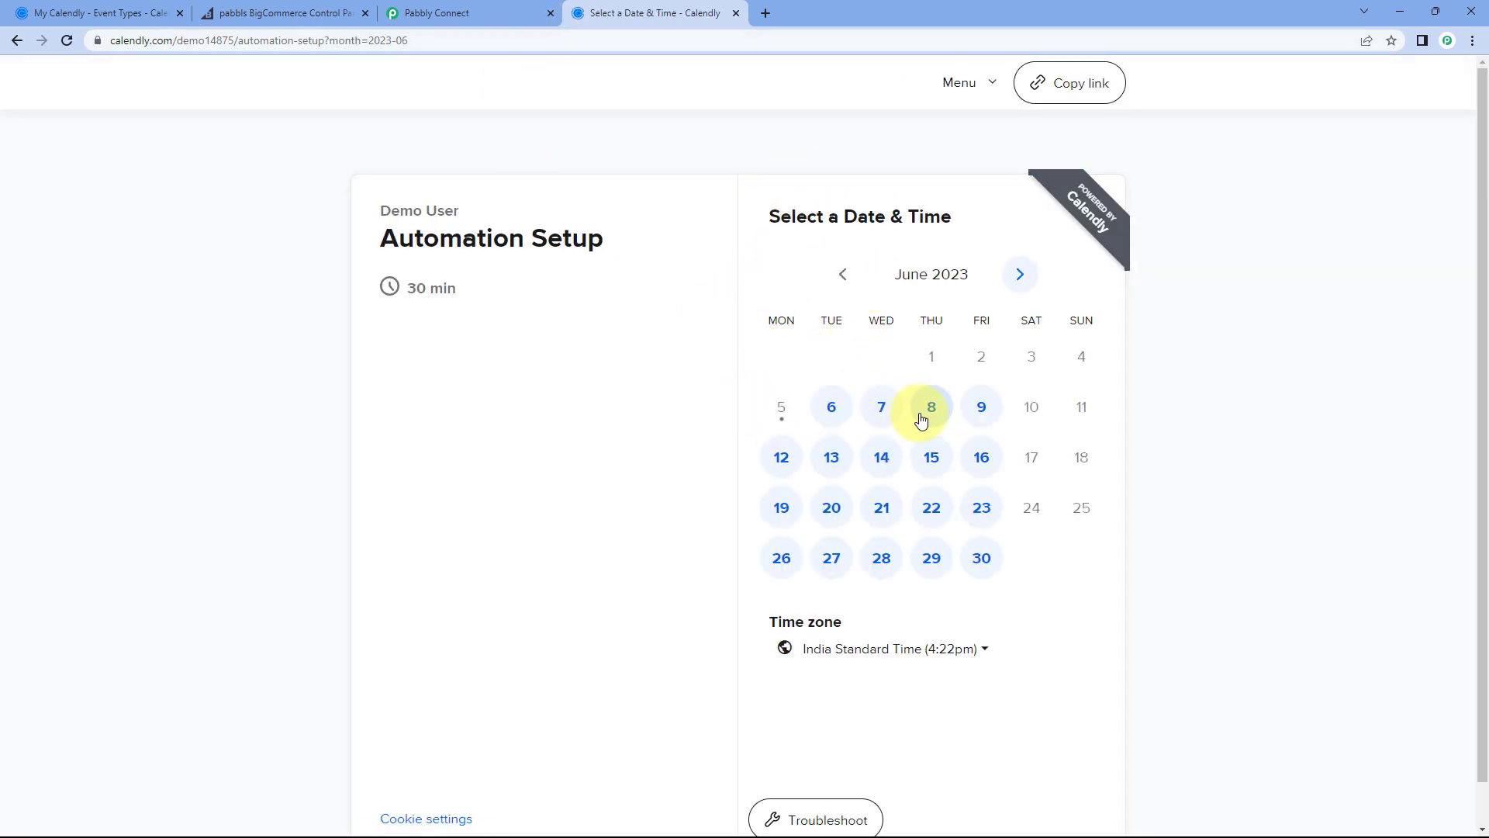
pyautogui.click(921, 420)
pyautogui.scroll(-5, 1086, 543)
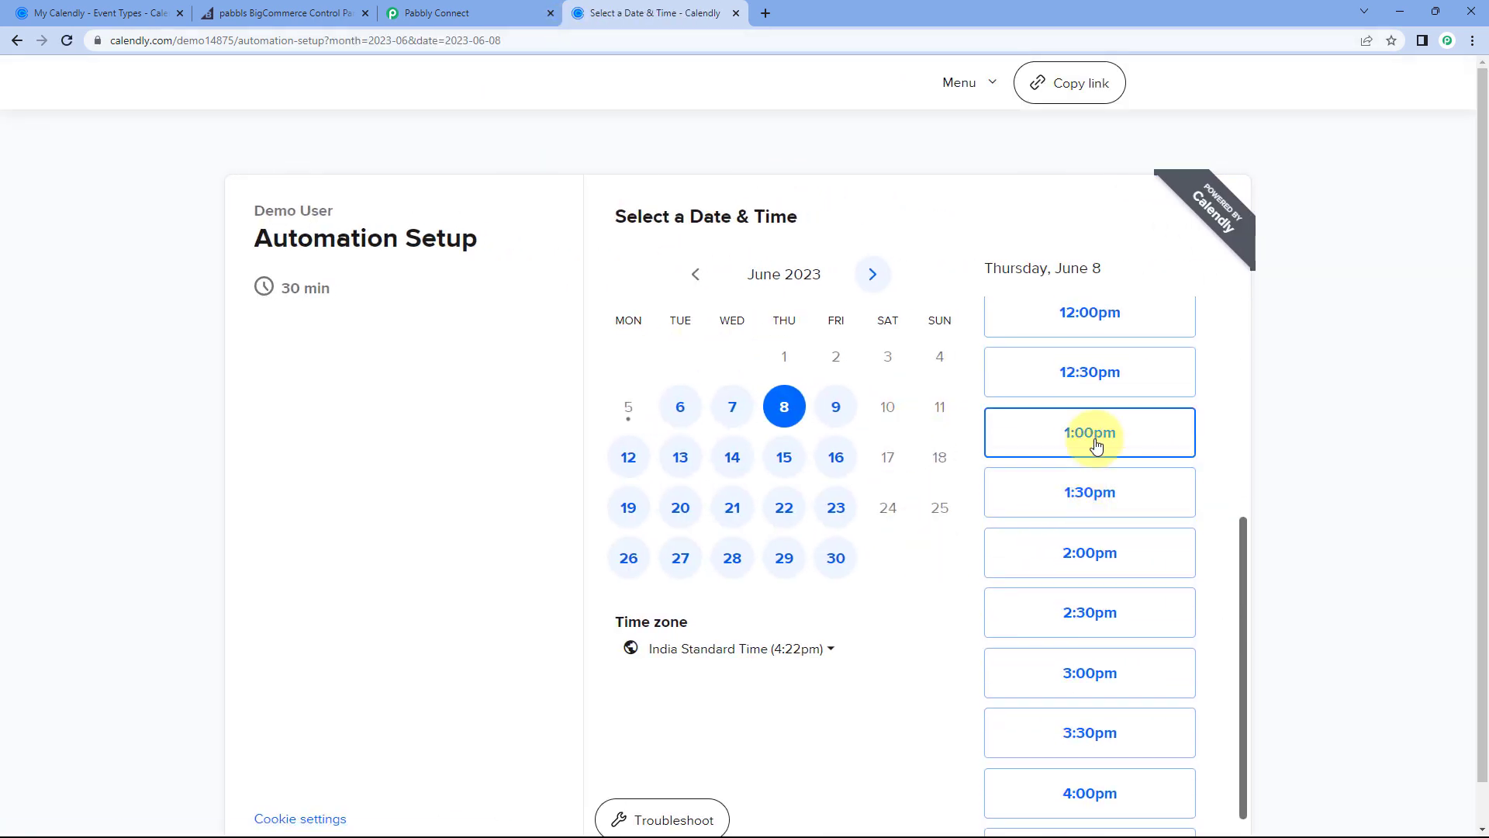
# Step: Pick the 1:00pm slot and enter the invitee's first name, last name 'User' and e-mail
pyautogui.click(1114, 442)
pyautogui.click(1110, 442)
pyautogui.click(634, 271)
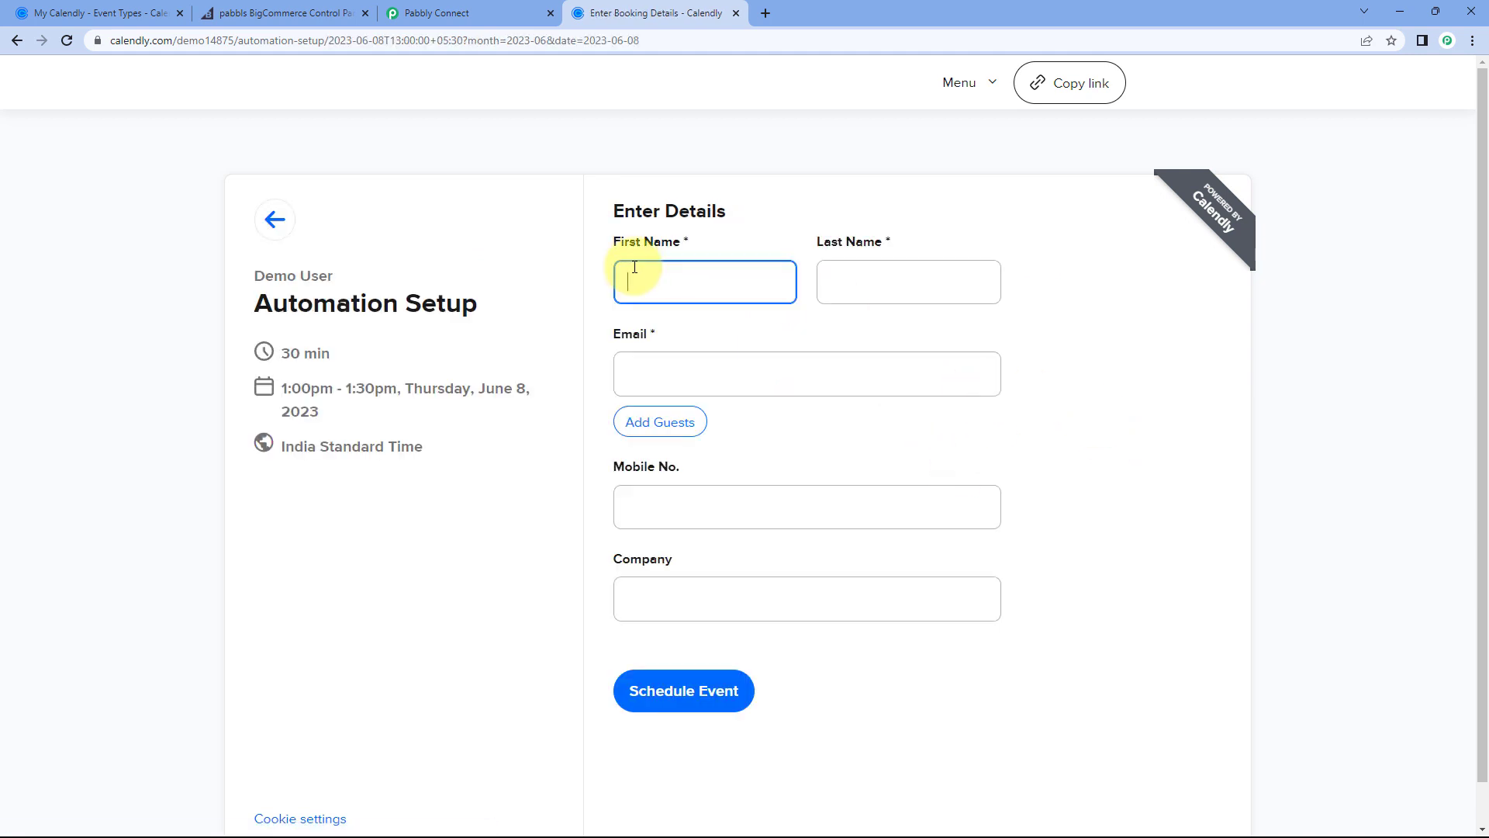
pyautogui.press('Tab')
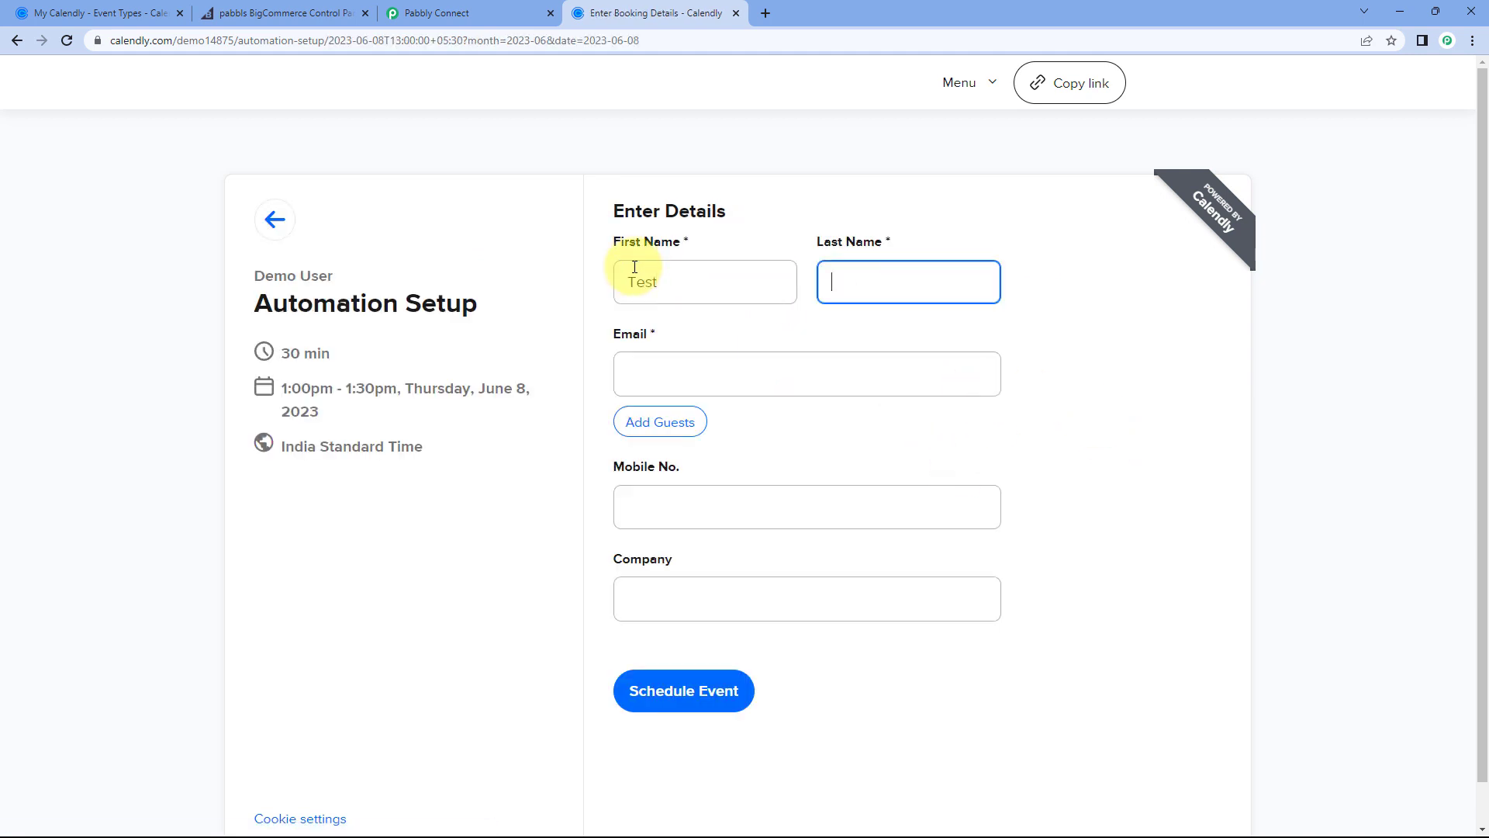
pyautogui.write('User')
pyautogui.press('Tab')
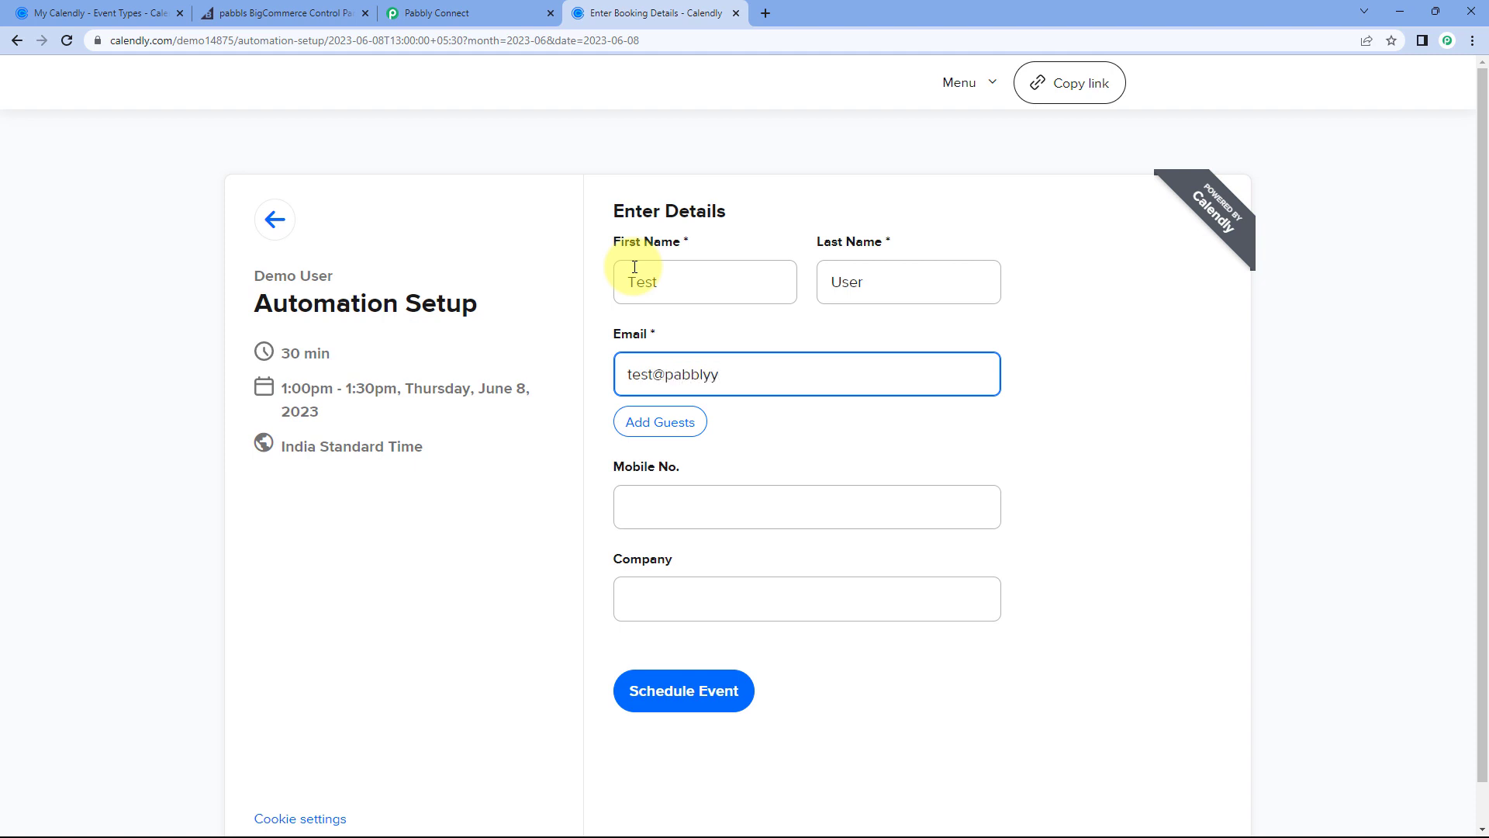
# Step: Enter the mobile number and company 'Pabbly Connect', schedule the event, then go to BigCommerce
pyautogui.press('Tab')
pyautogui.press('Tab')
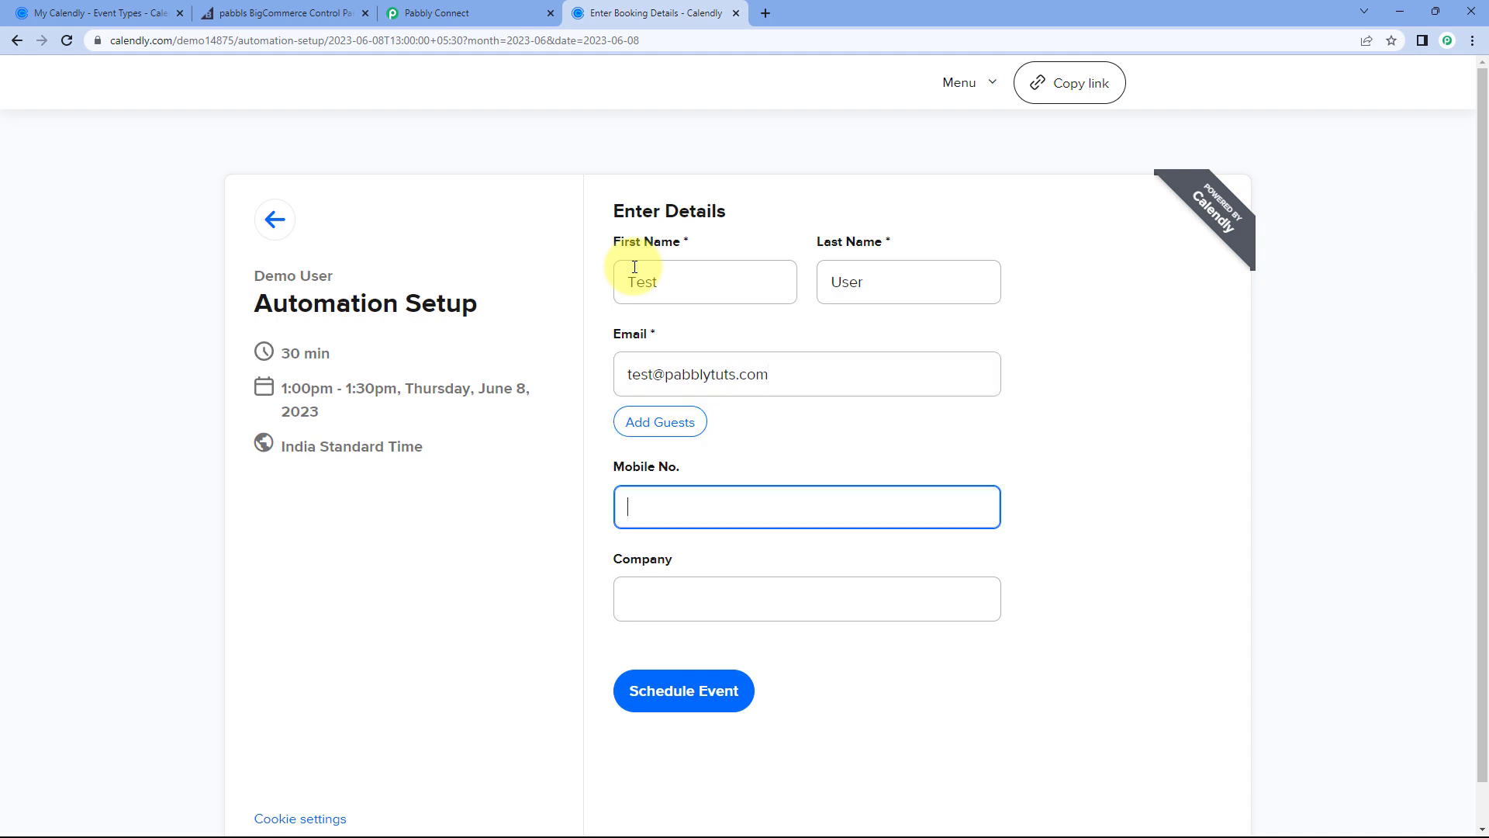
pyautogui.press('Tab')
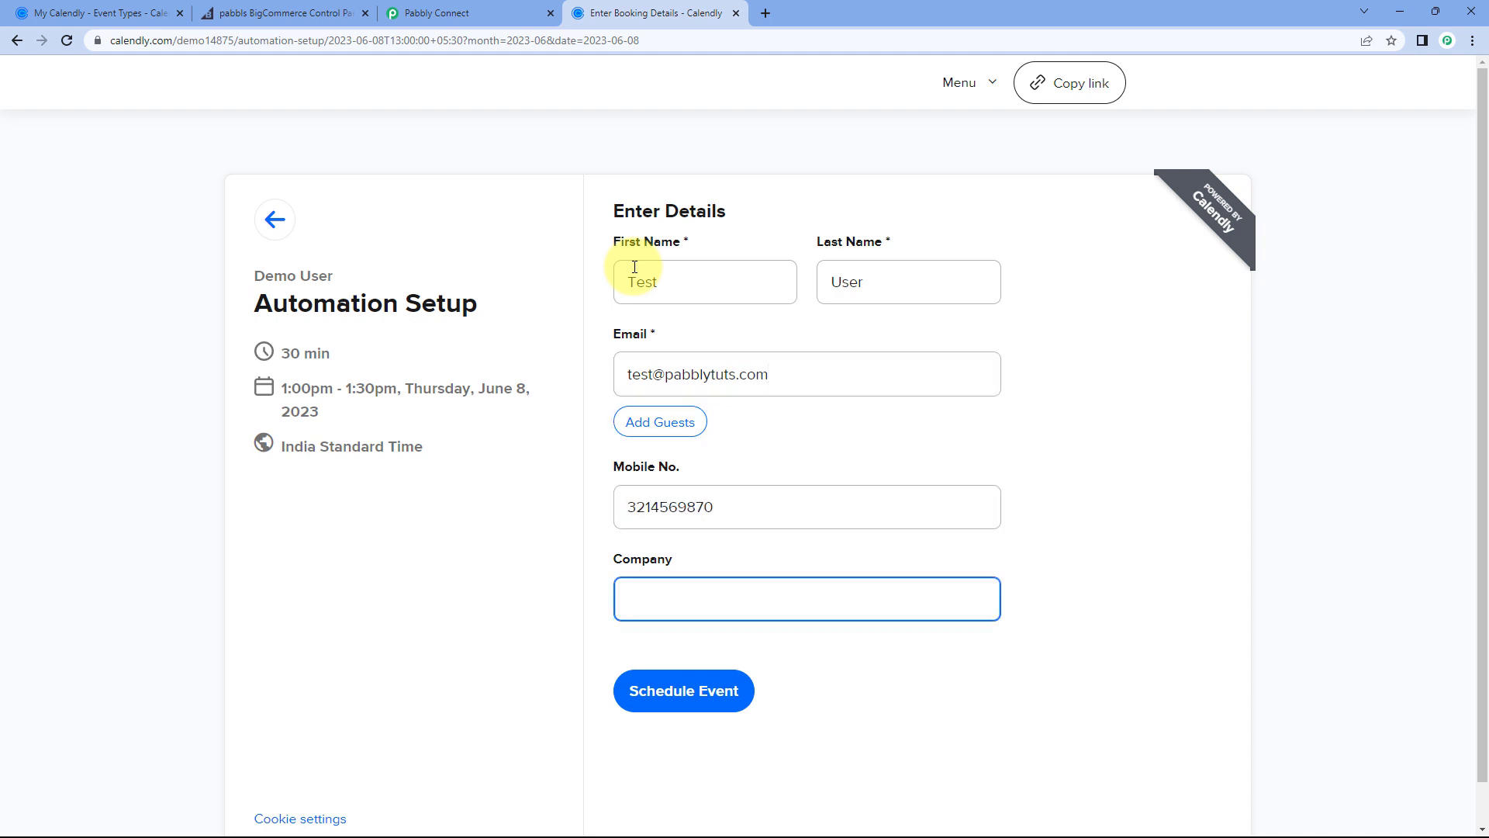
pyautogui.write('Pabbly Connect')
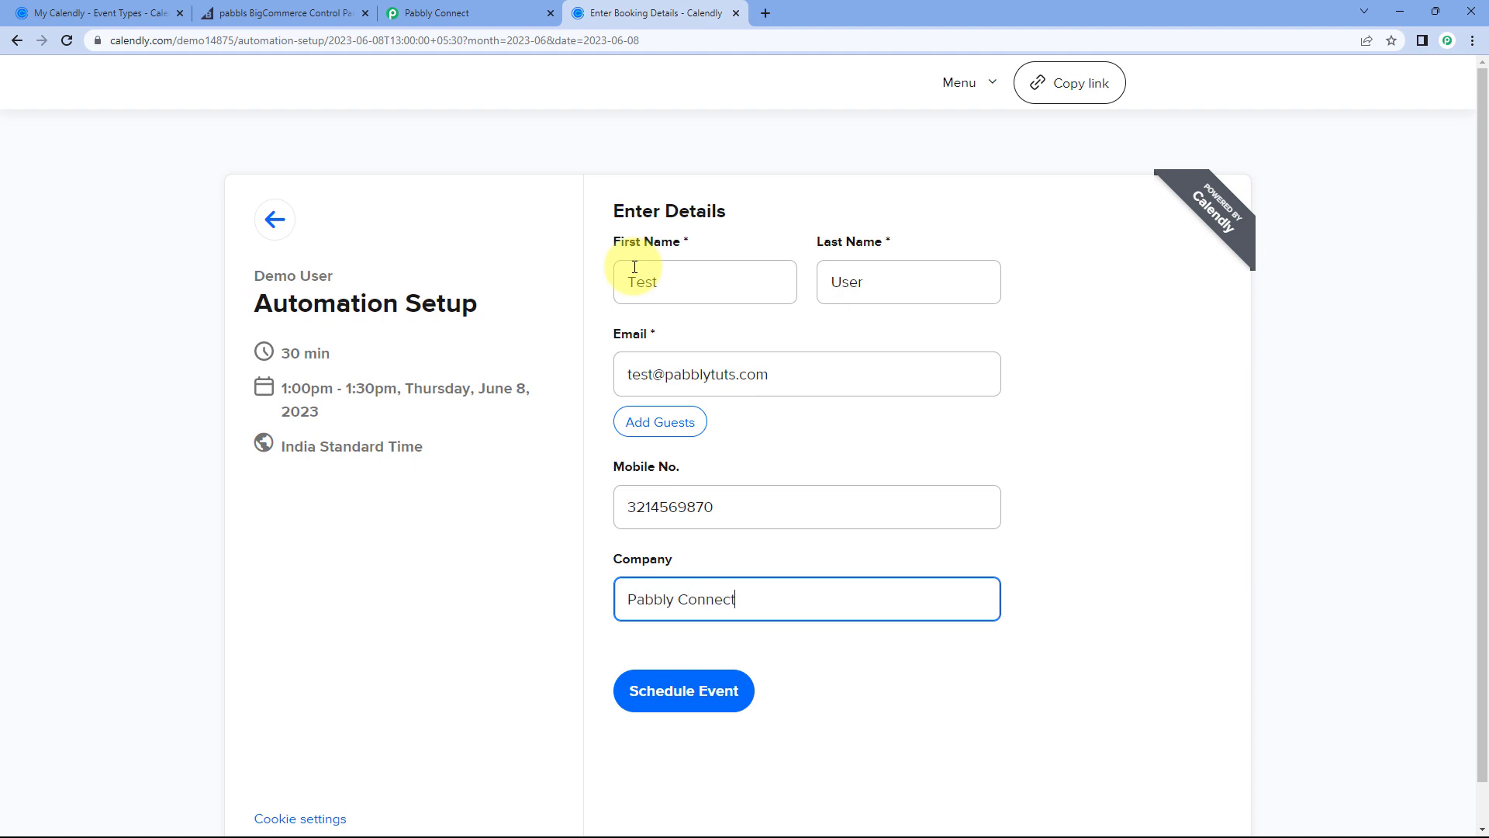
pyautogui.click(657, 692)
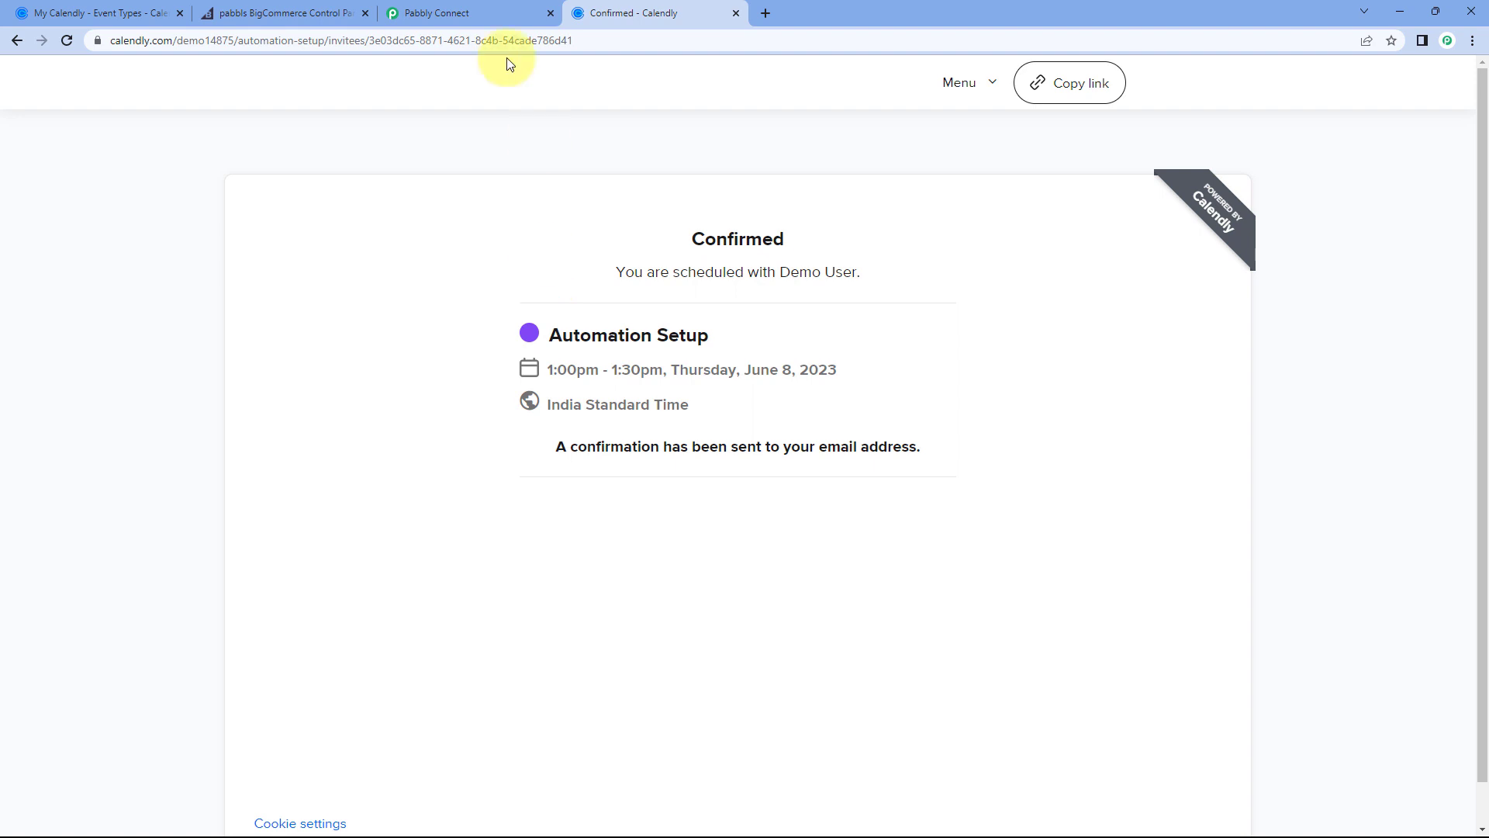
pyautogui.click(298, 13)
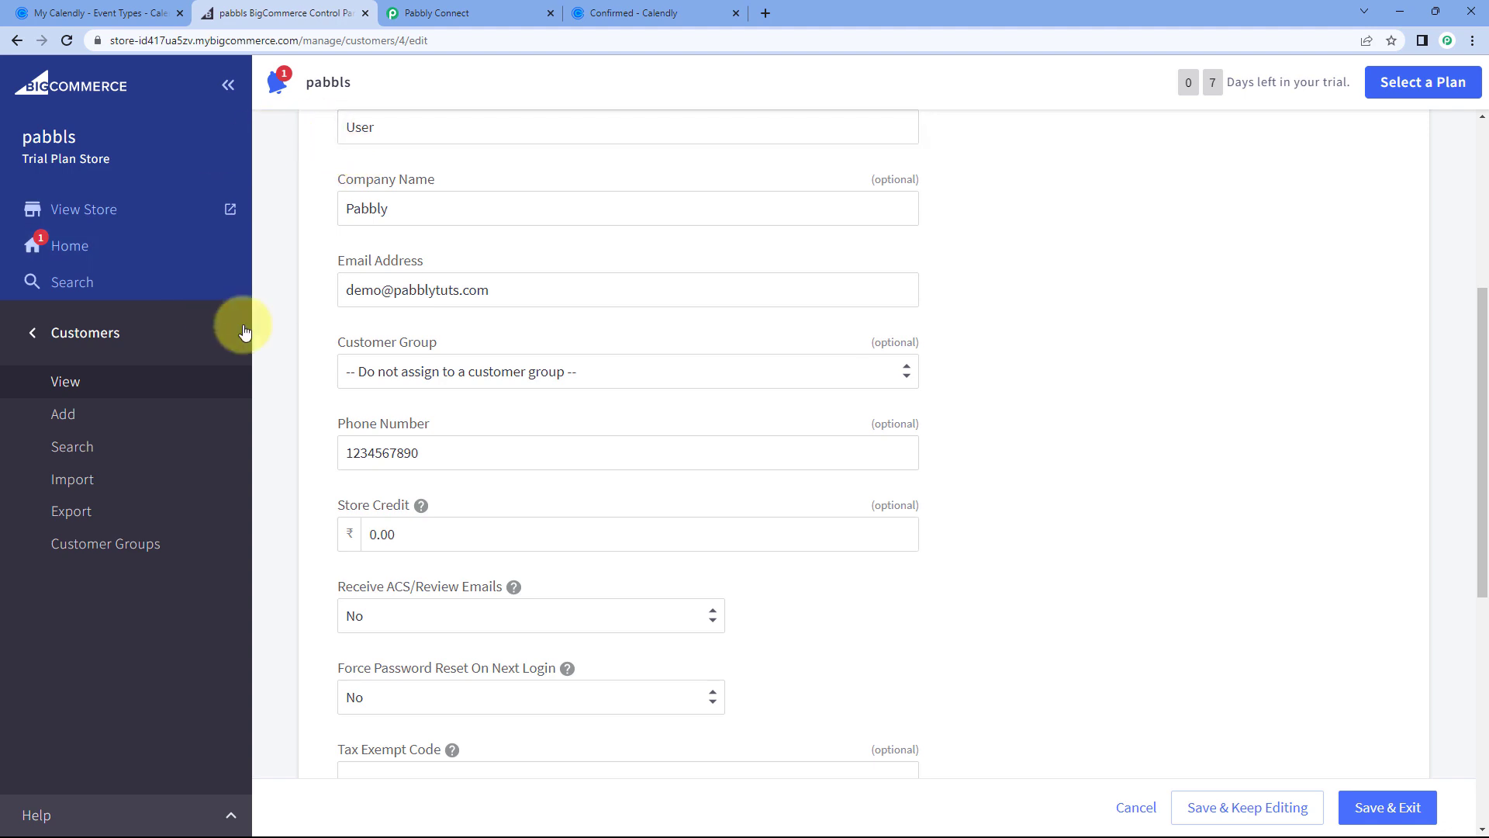
# Step: Open Customers > View and inspect the newest customer, whose company is Pabbly Connect
pyautogui.click(91, 333)
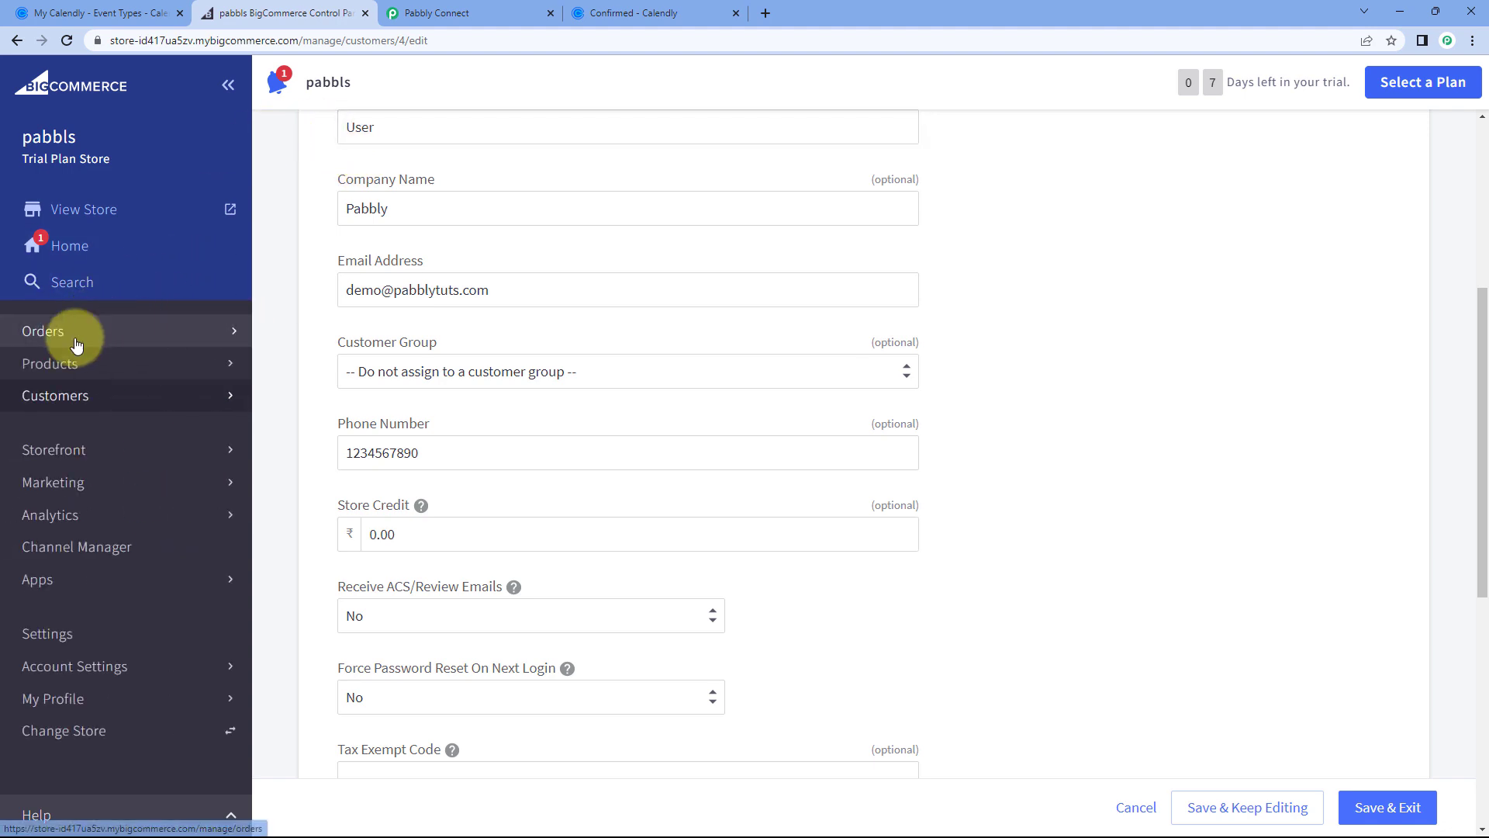
pyautogui.click(60, 394)
pyautogui.scroll(5, 304, 154)
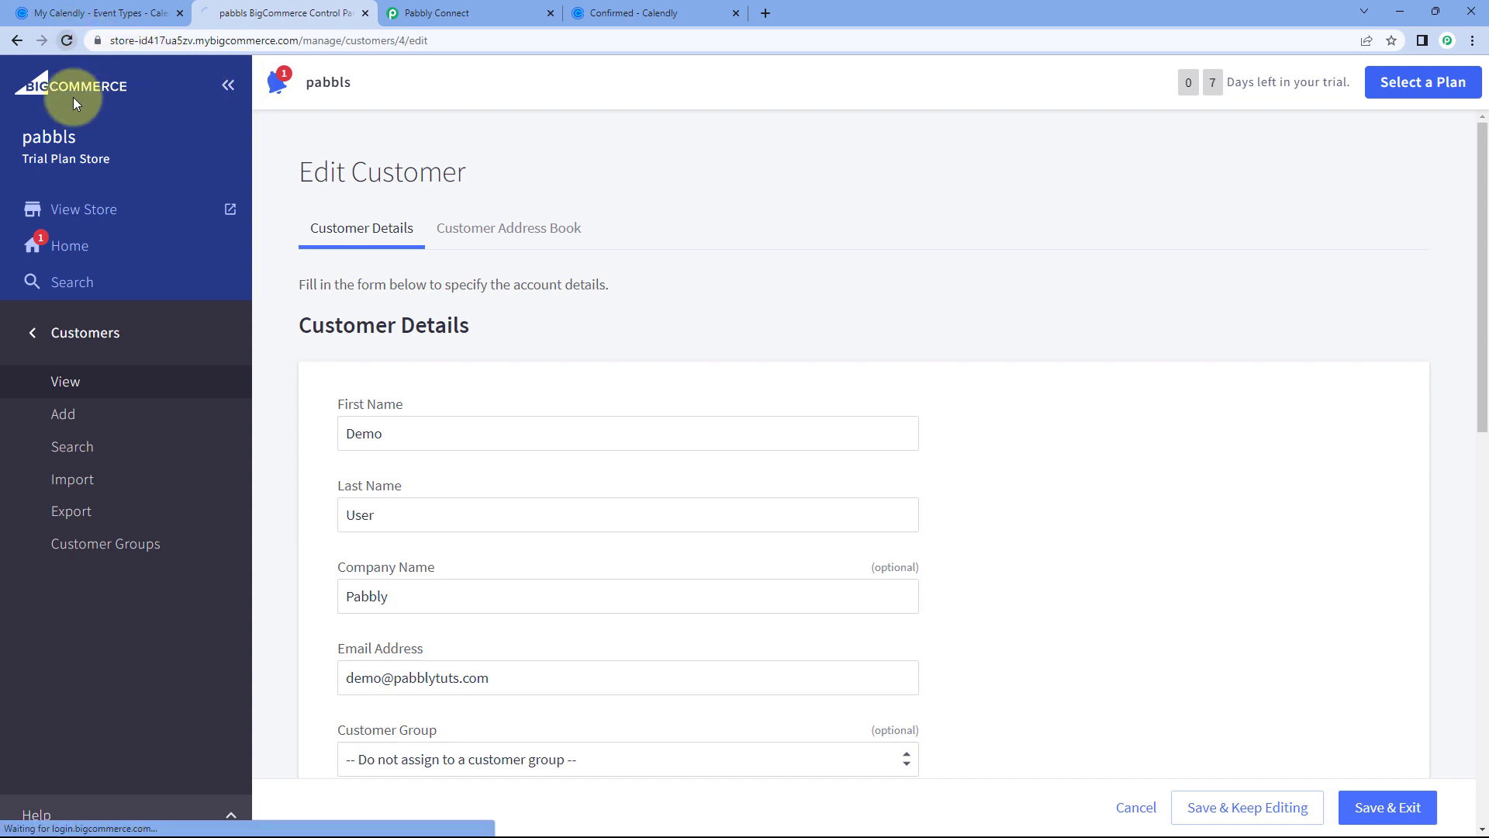
pyautogui.click(118, 383)
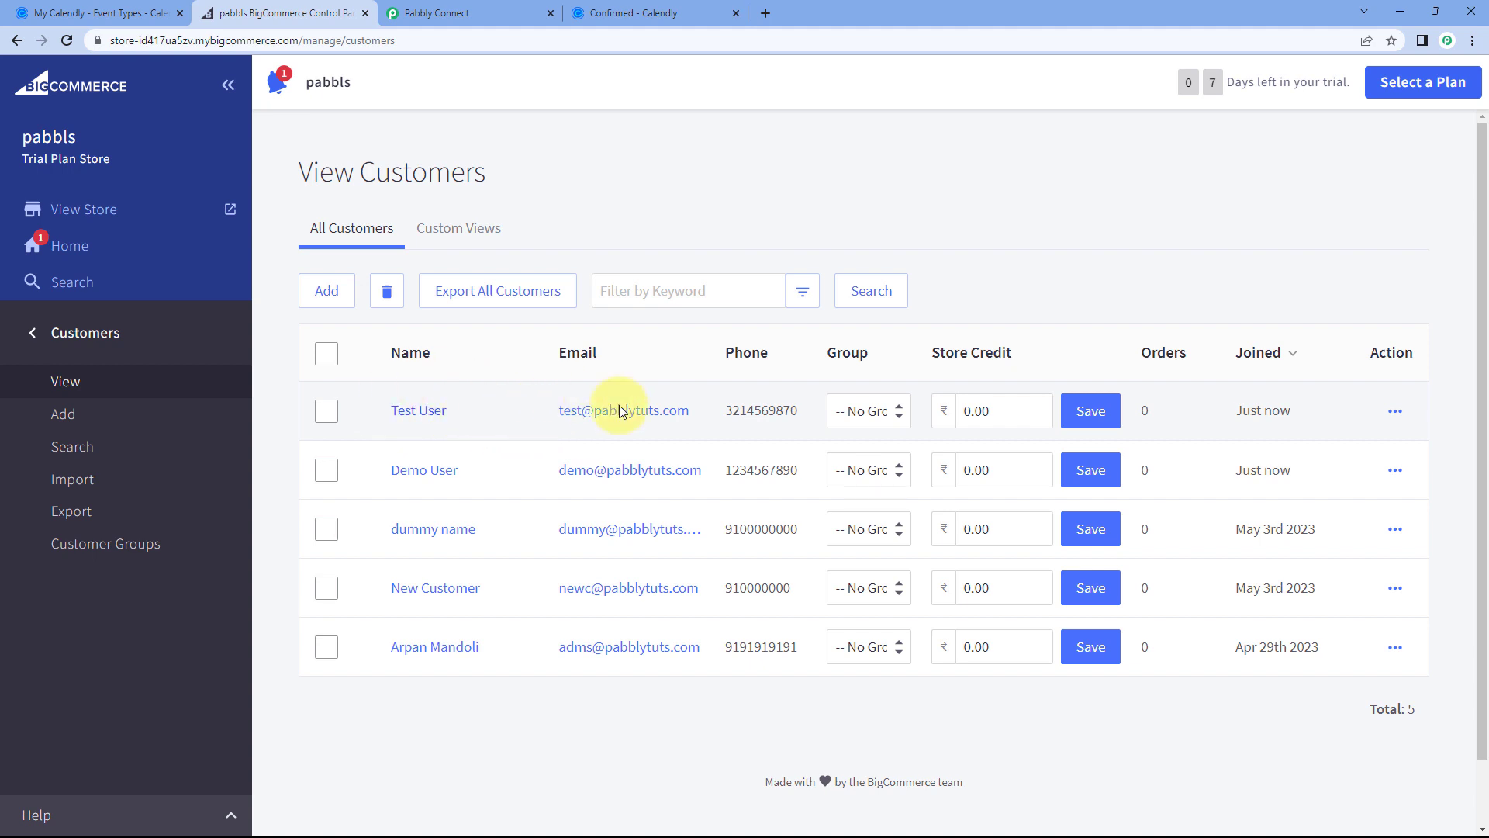
pyautogui.click(662, 8)
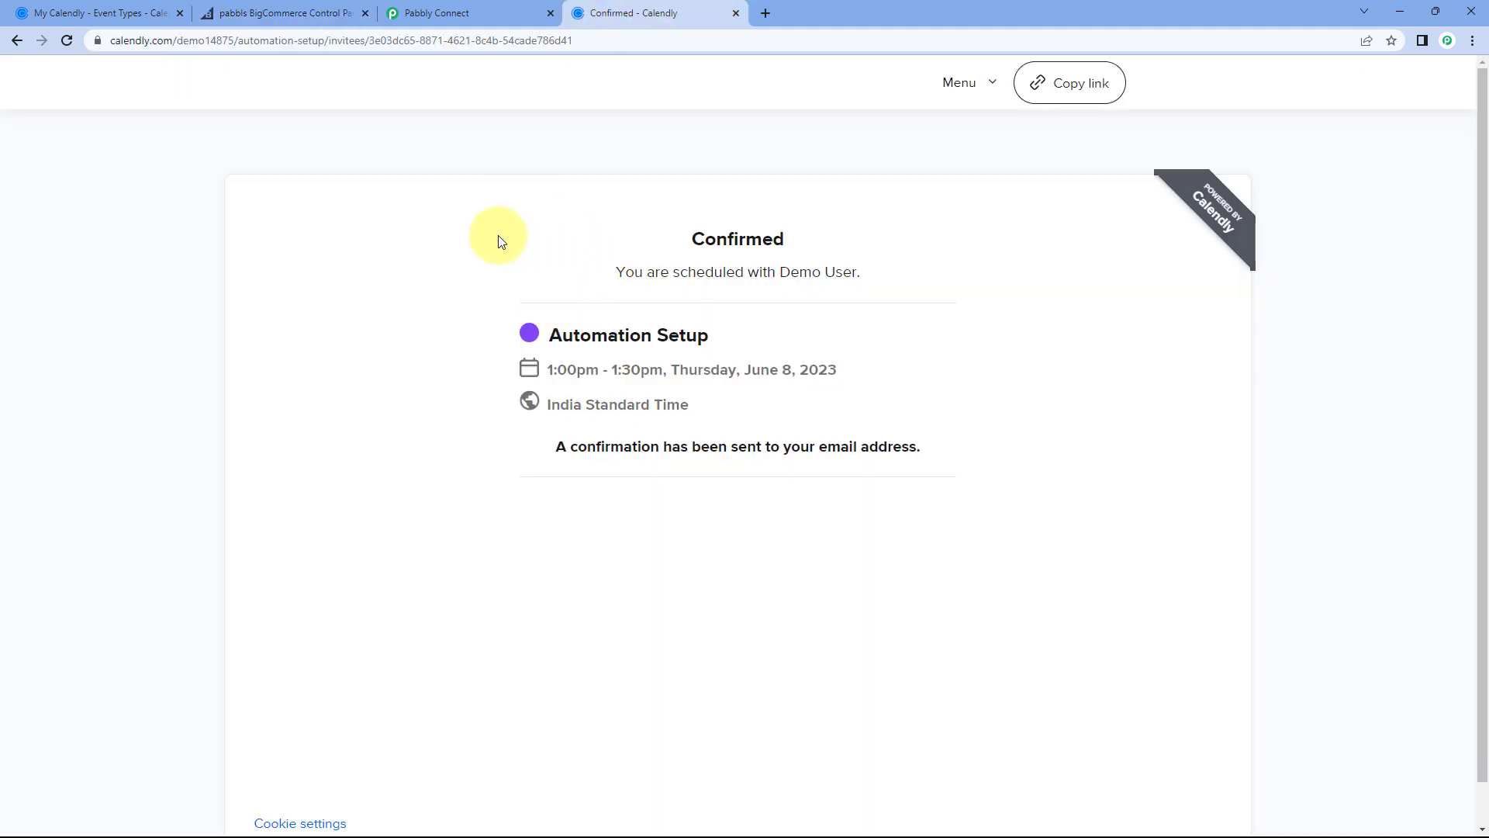
pyautogui.click(326, 11)
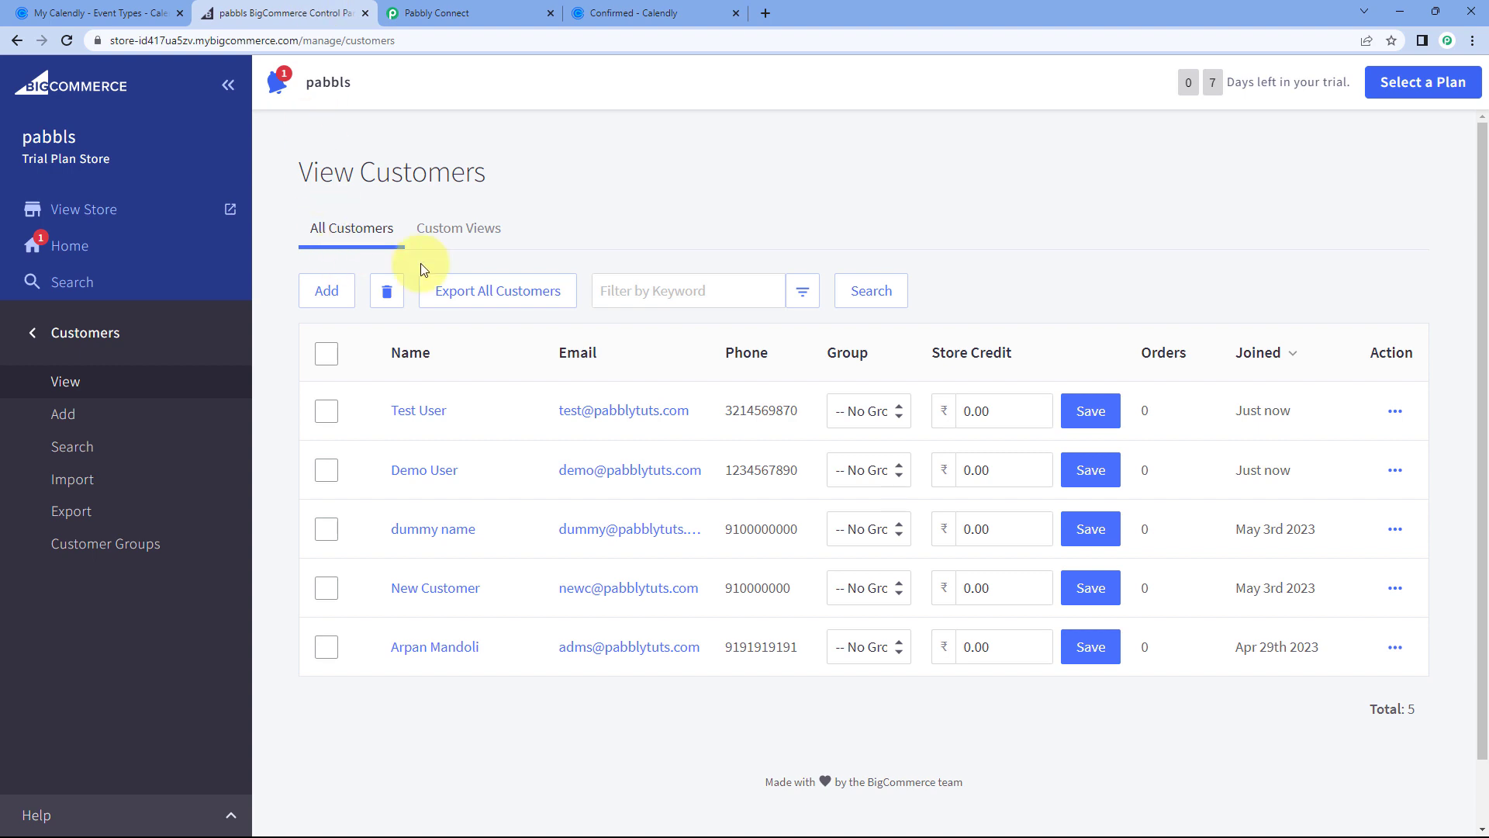
pyautogui.click(436, 415)
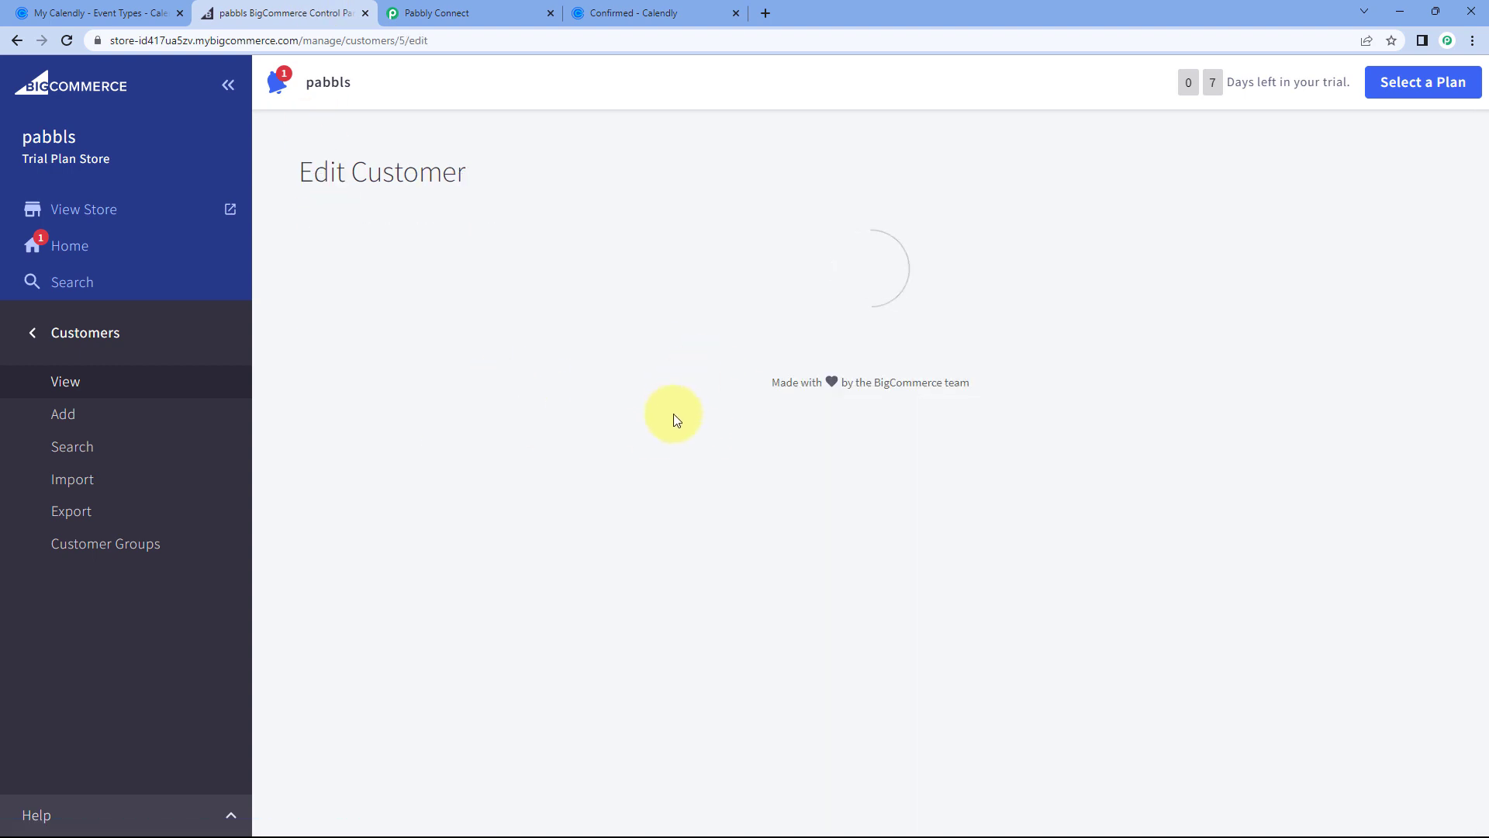
pyautogui.scroll(-3, 718, 435)
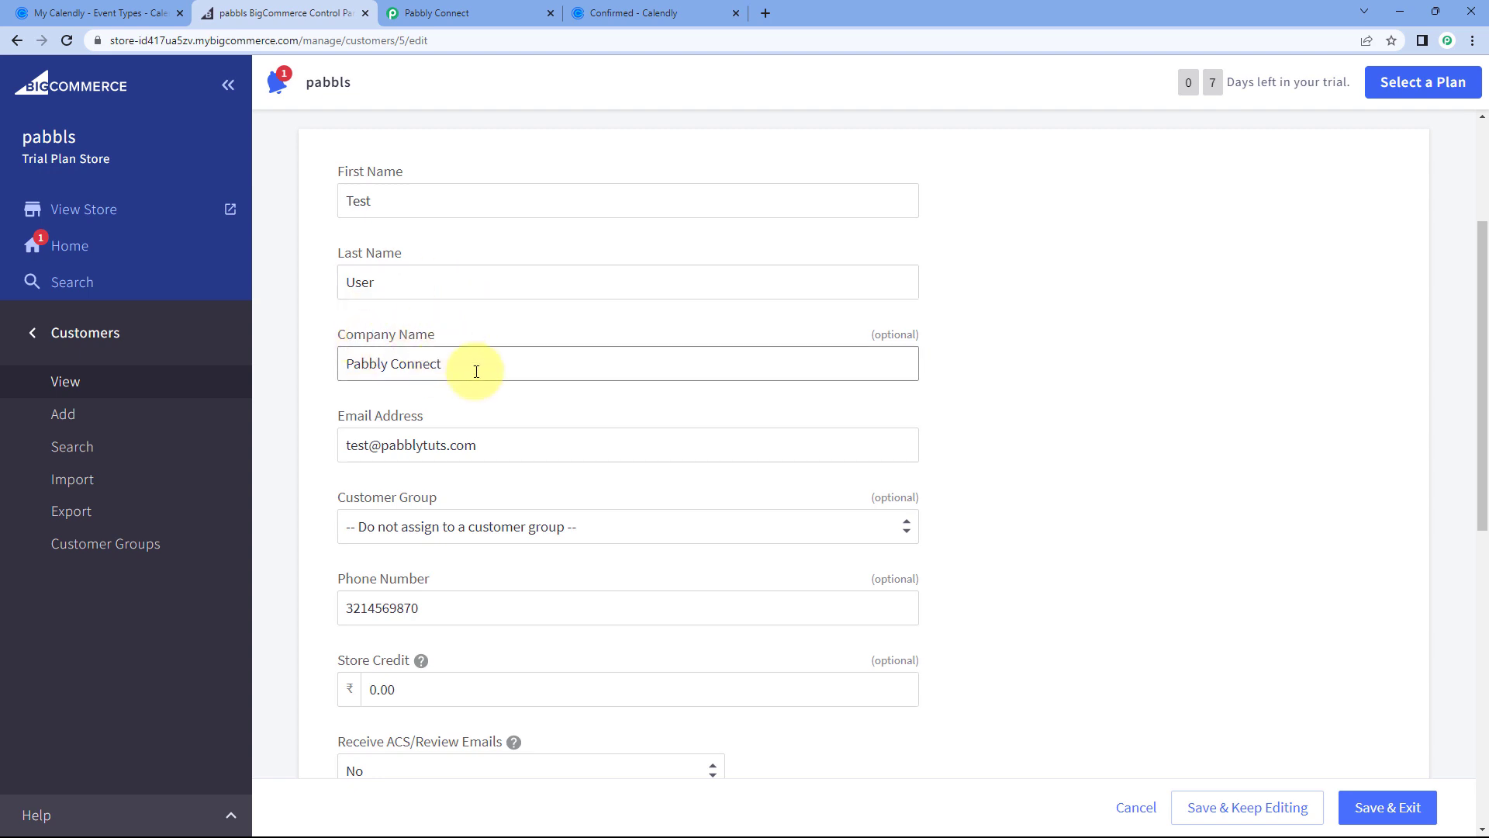
pyautogui.scroll(-1, 474, 452)
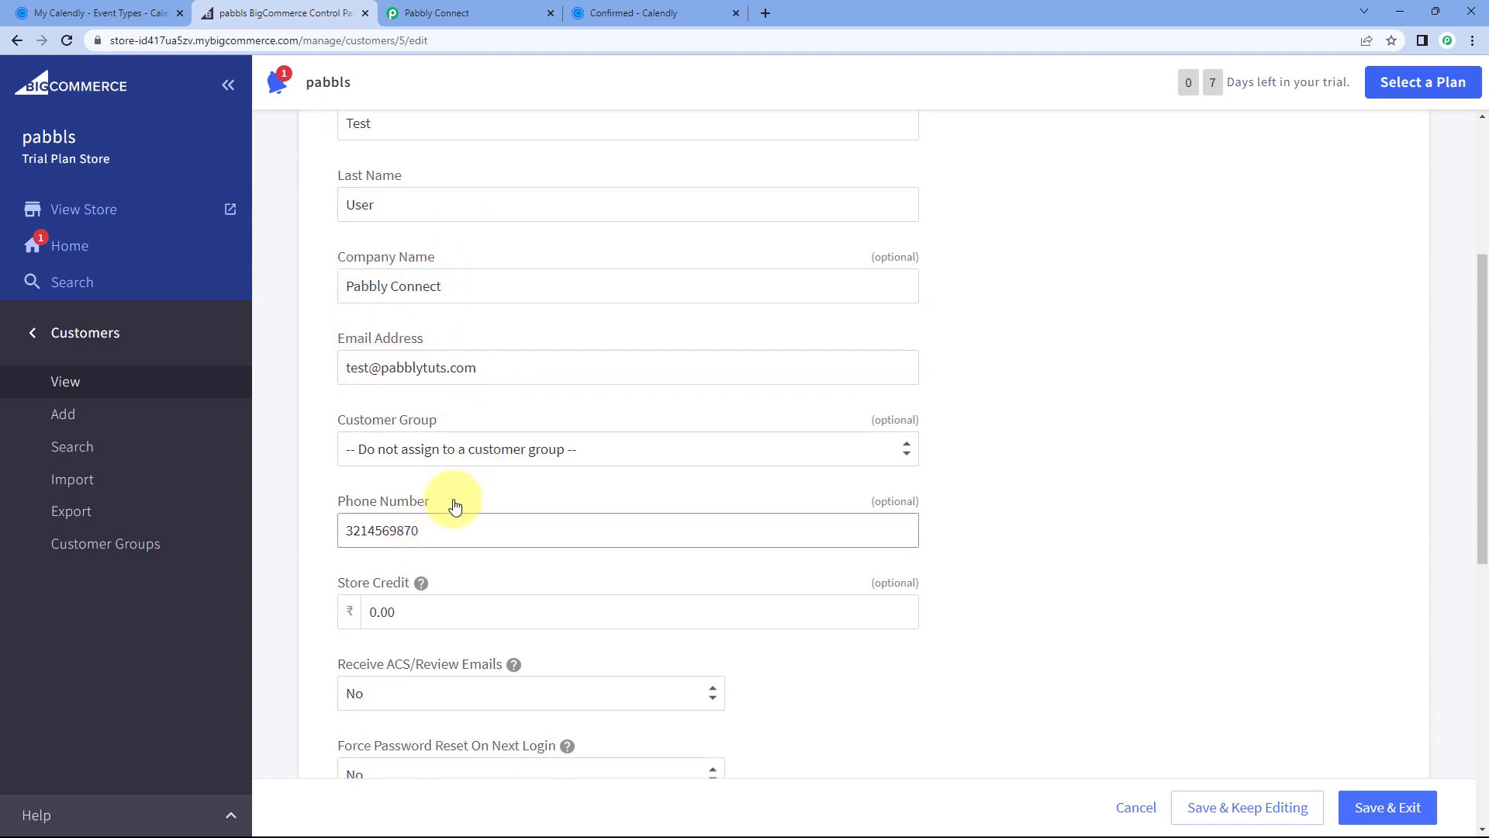
pyautogui.scroll(2, 306, 365)
pyautogui.click(490, 10)
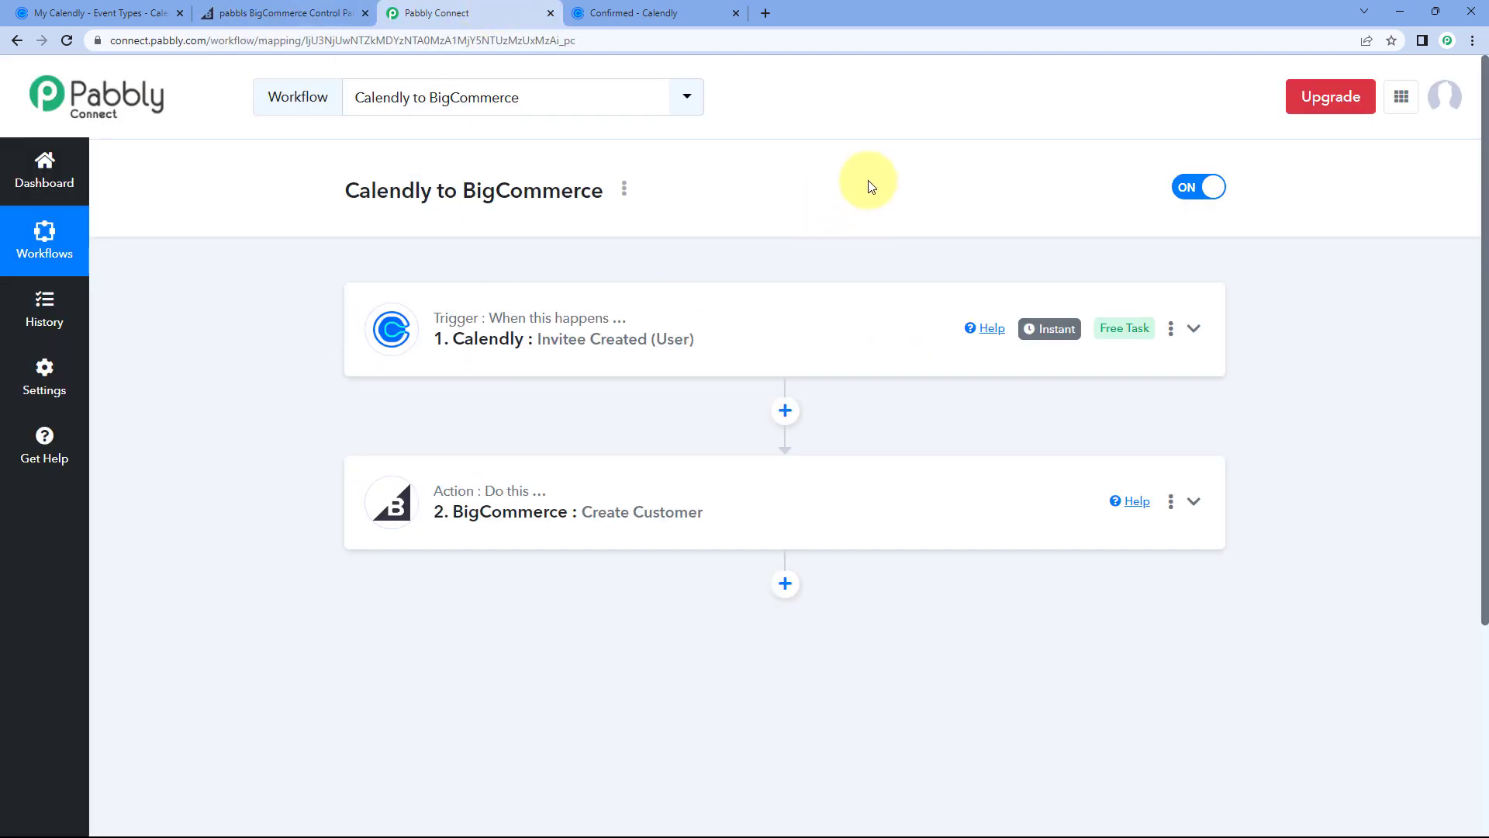